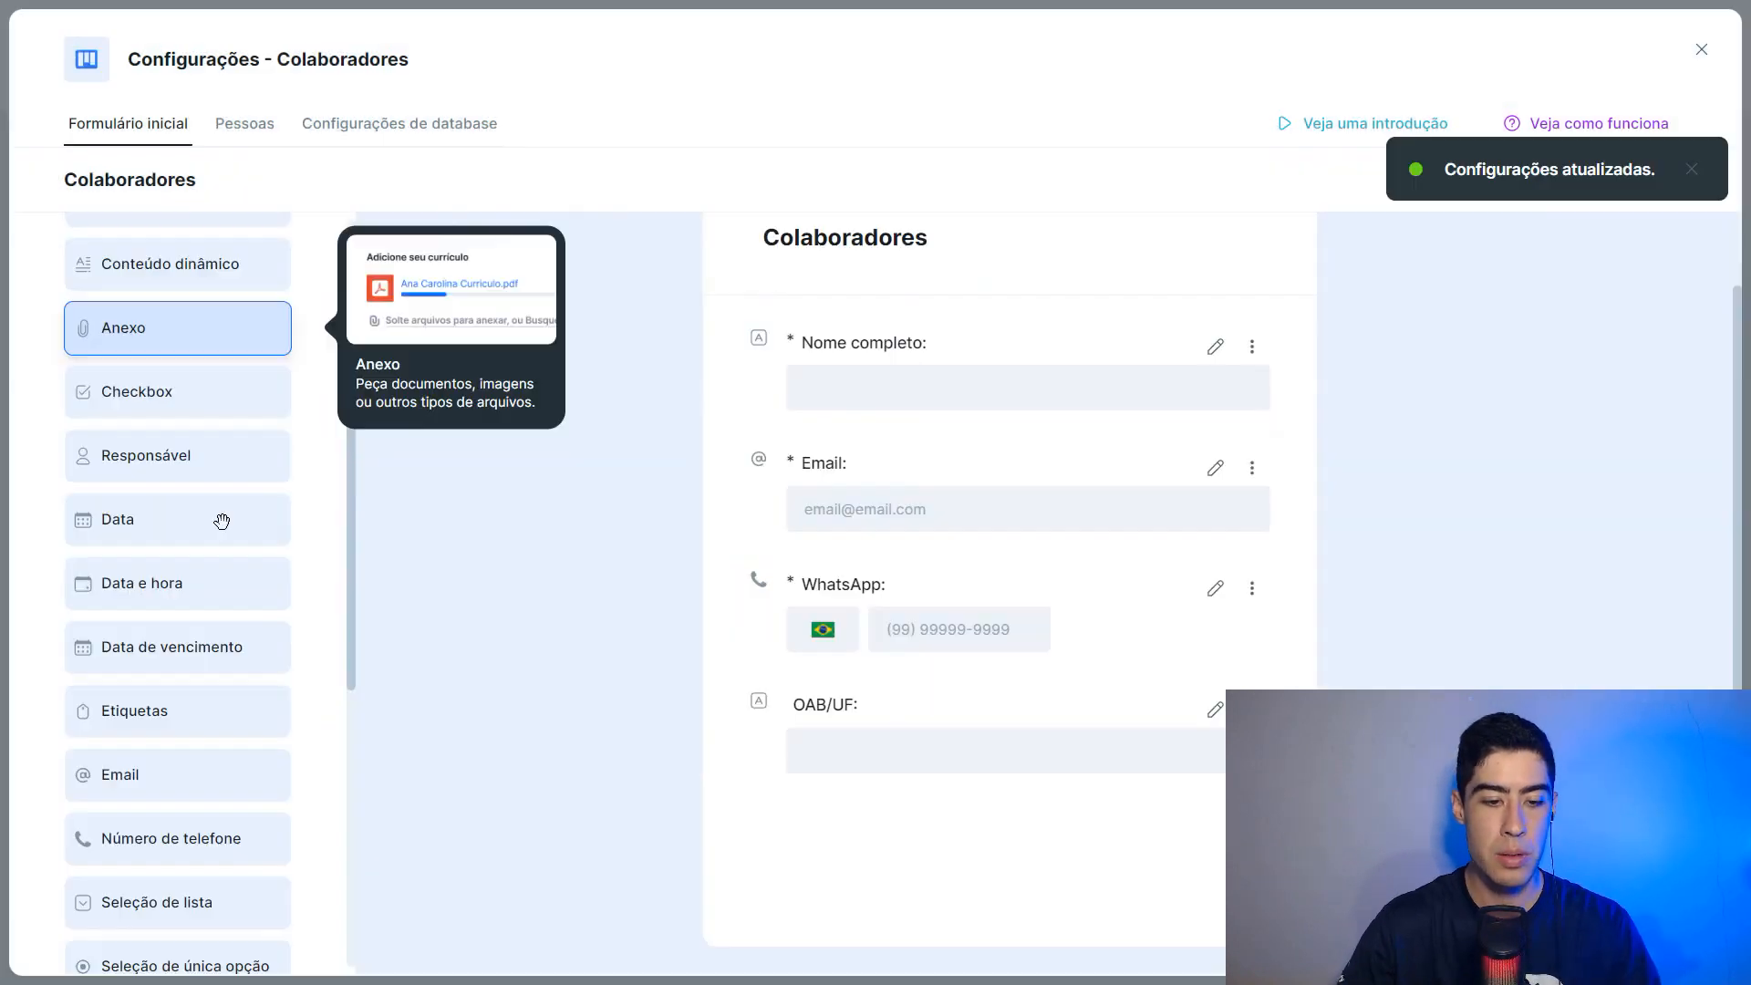
Add a list-selection field titled "Cargo:" to the Colaboradores form, paste the list of job roles as its options and save it
{"action": "scroll", "coordinate": [222, 520], "scroll_direction": "down", "scroll_amount": 5}
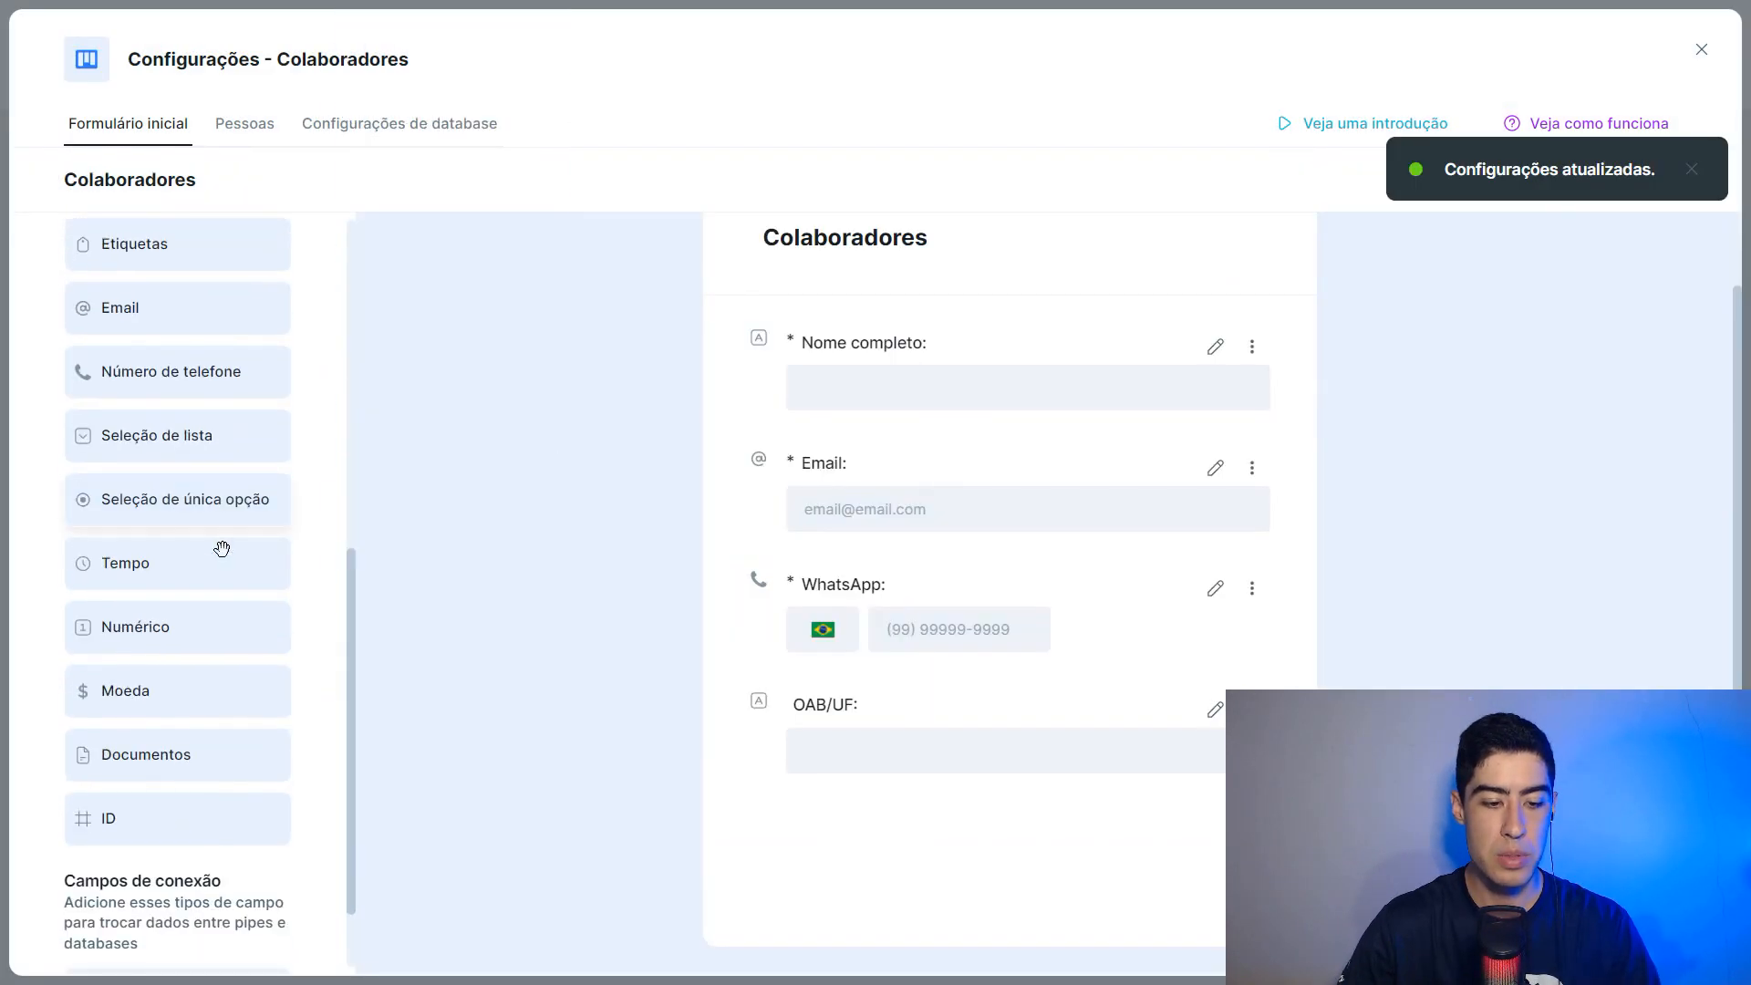
{"action": "scroll", "coordinate": [222, 547], "scroll_direction": "up", "scroll_amount": 1}
{"action": "left_click", "coordinate": [222, 547]}
{"action": "type", "text": "Cargo:"}
{"action": "left_click", "coordinate": [429, 508]}
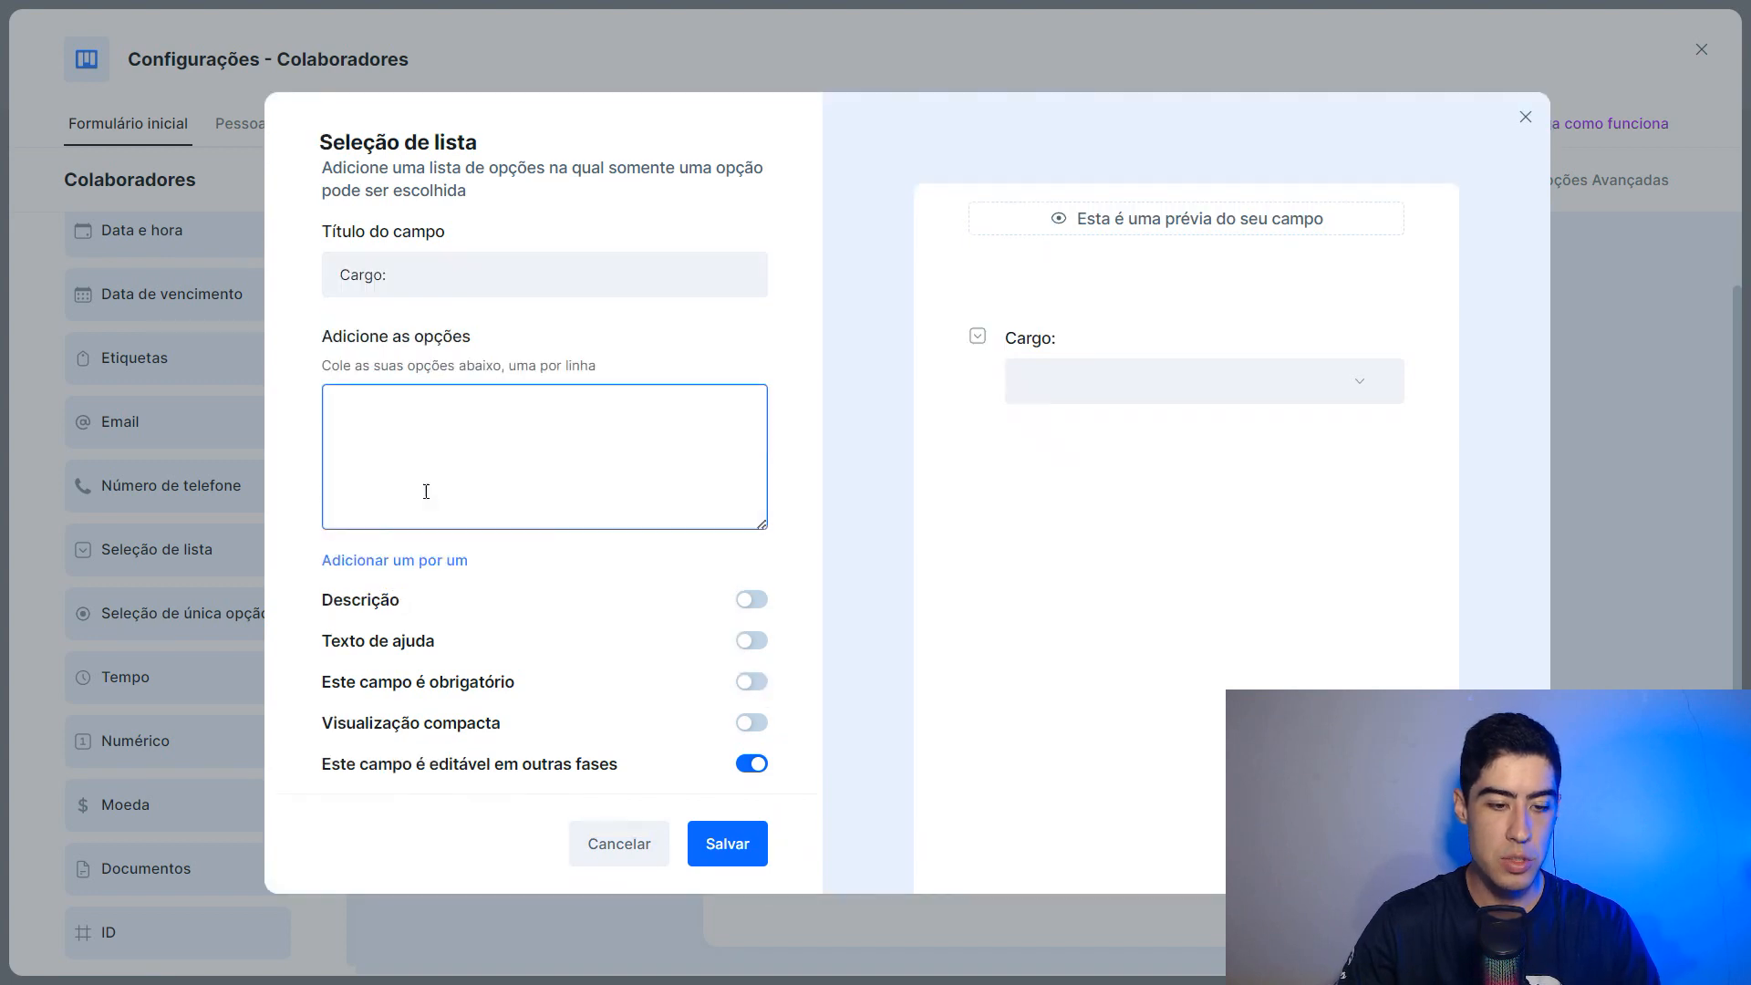
{"action": "key", "text": "ctrl+v"}
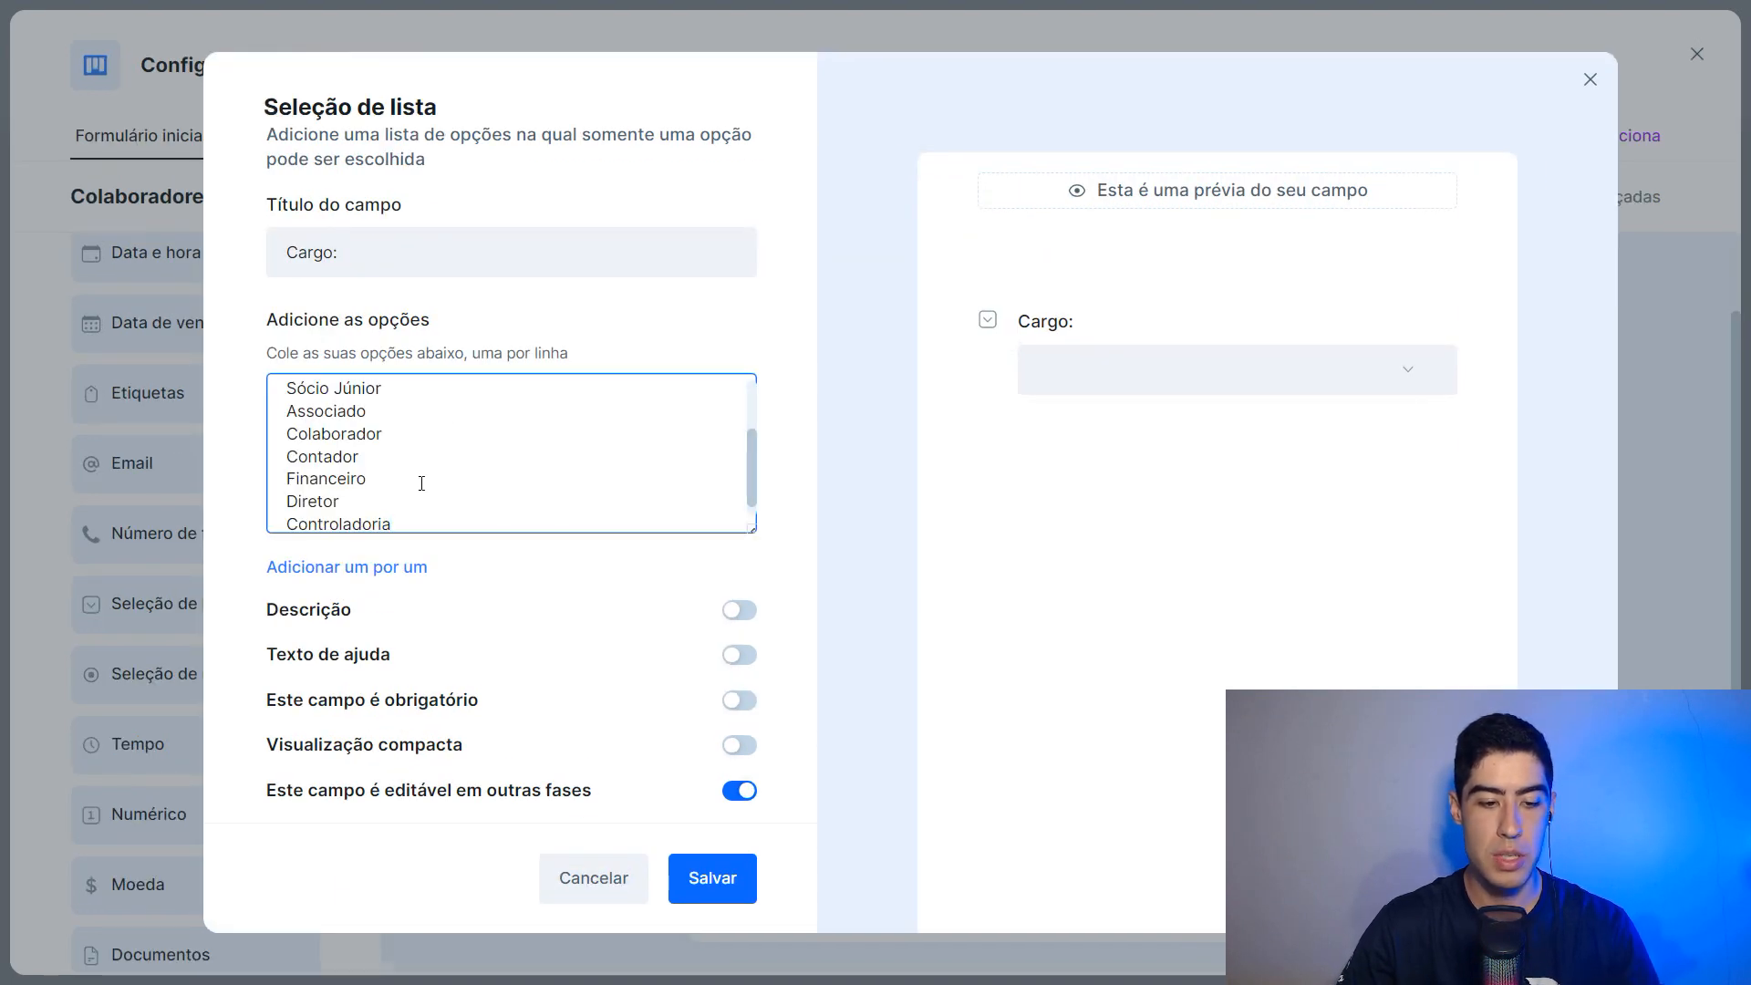
{"action": "scroll", "coordinate": [453, 512], "scroll_direction": "down", "scroll_amount": 1}
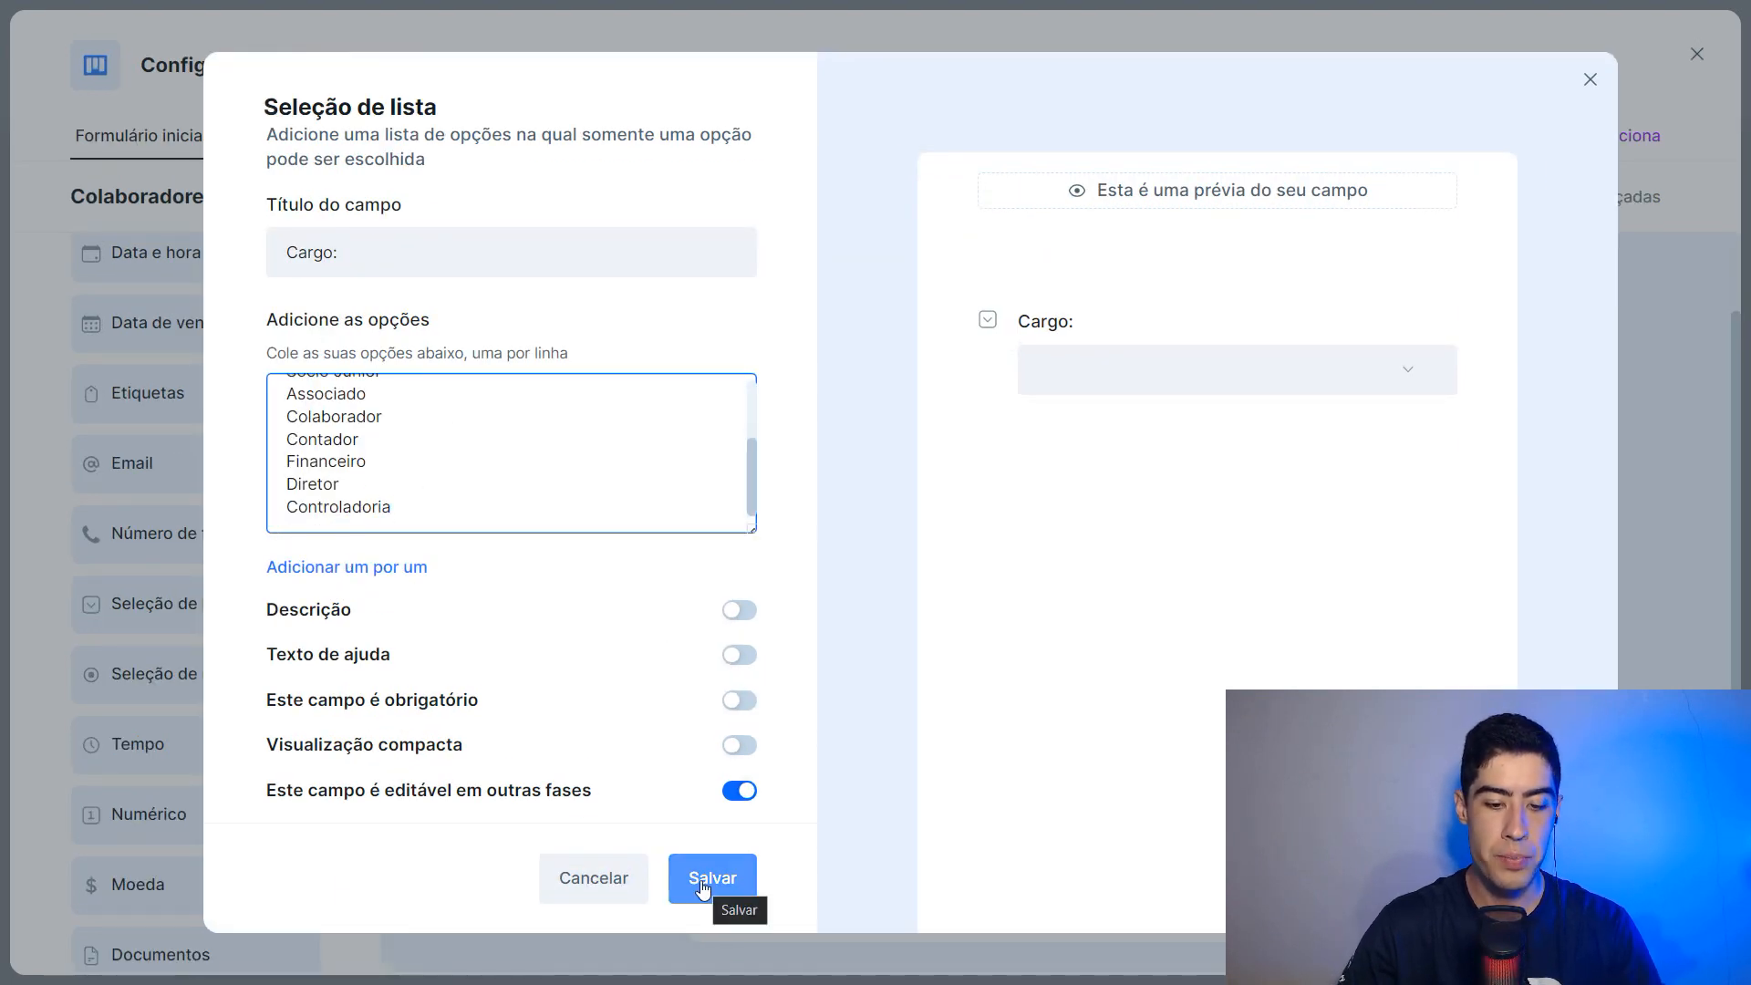
{"action": "left_click", "coordinate": [713, 879]}
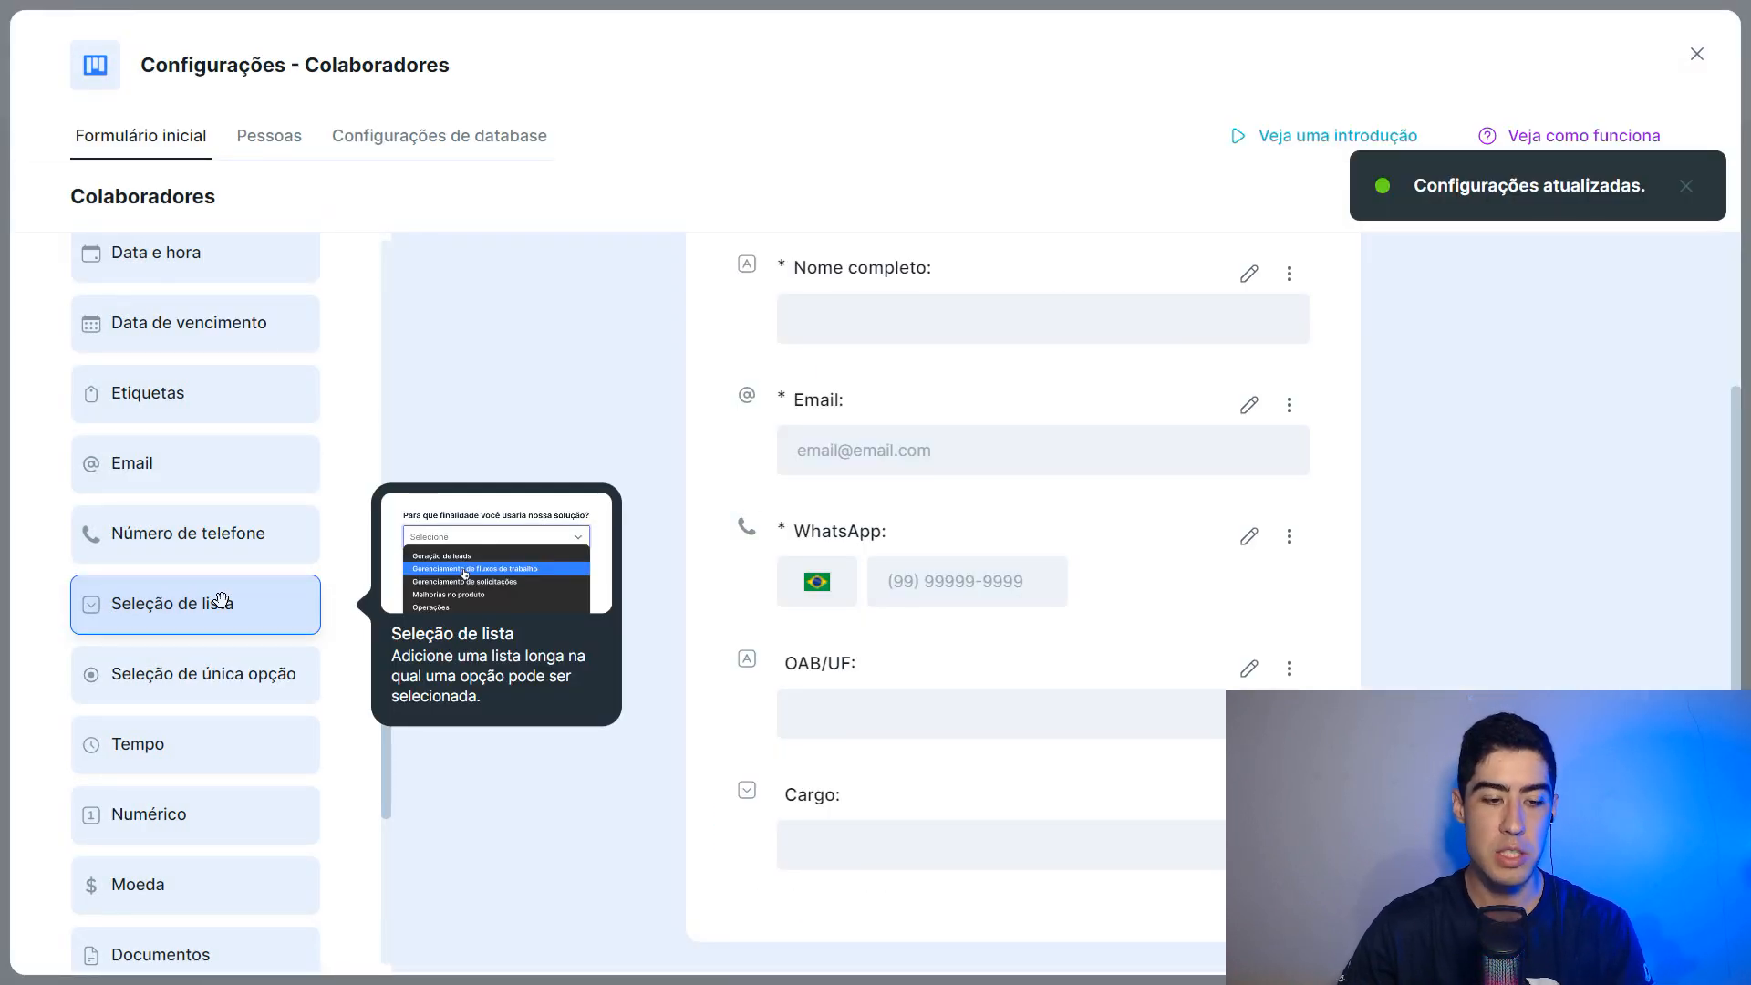
Create a list-selection field titled "Especialidade do direito:" and paste the legal practice areas in bulk as its options
{"action": "left_click", "coordinate": [222, 602]}
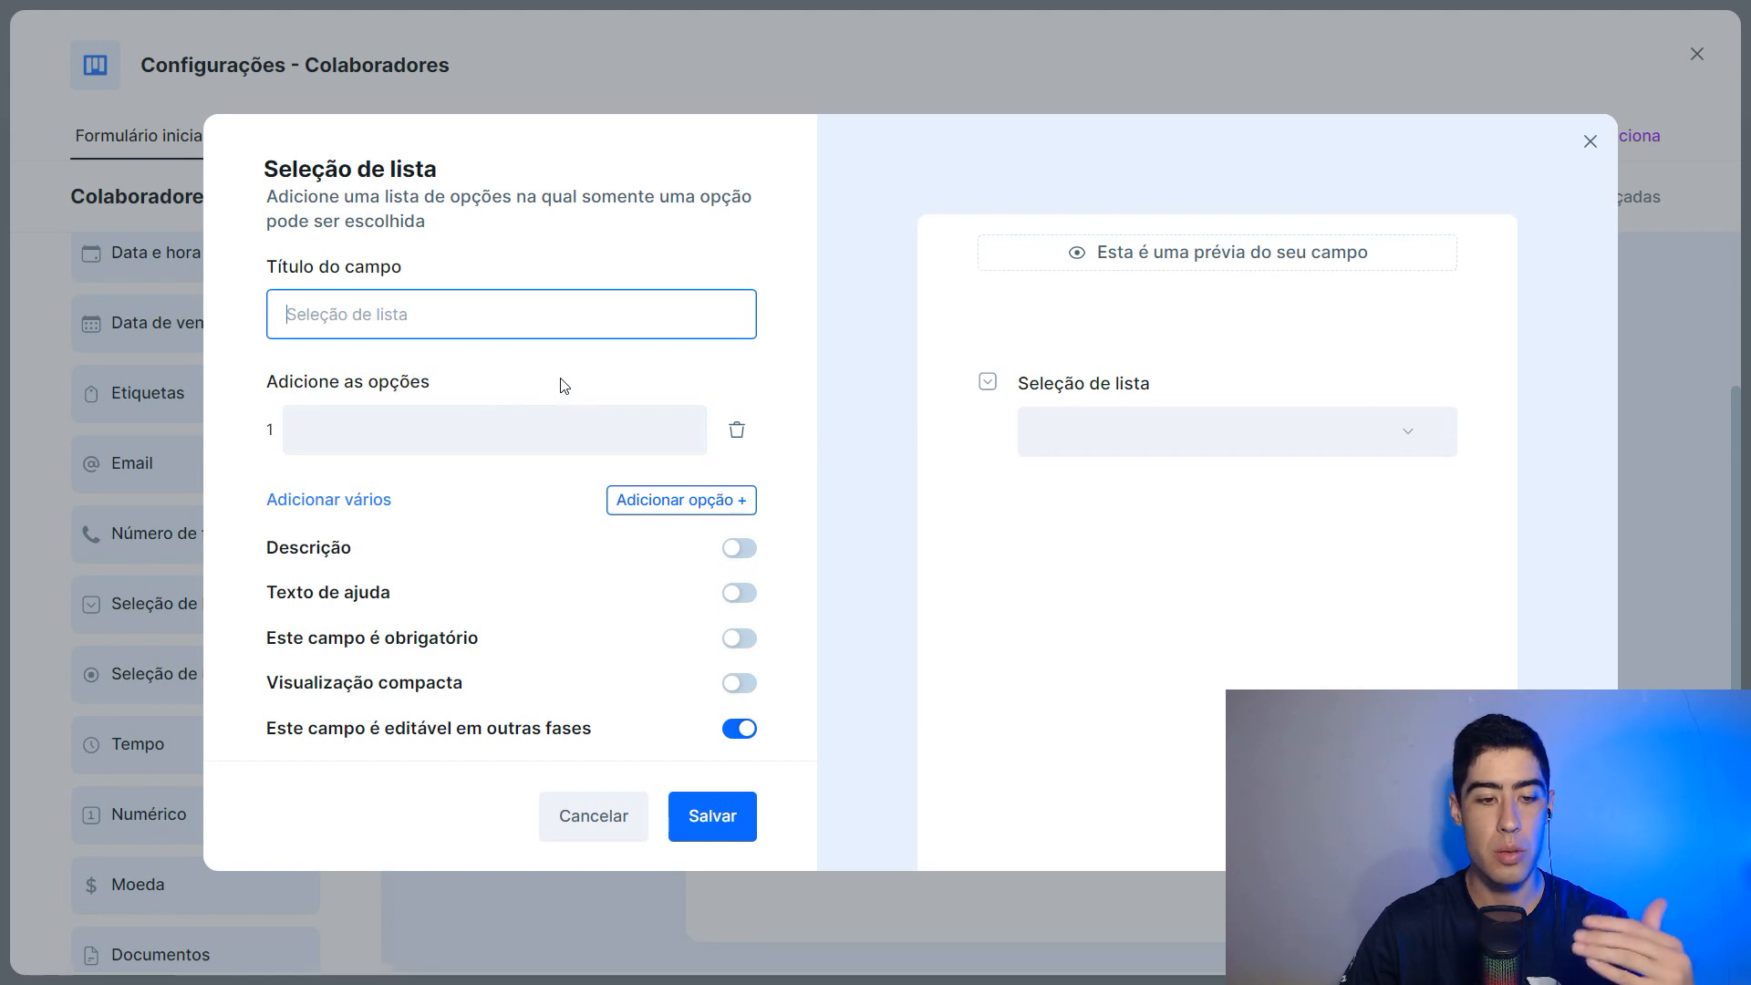
{"action": "type", "text": "Especialidade do direito:"}
{"action": "left_click", "coordinate": [566, 422]}
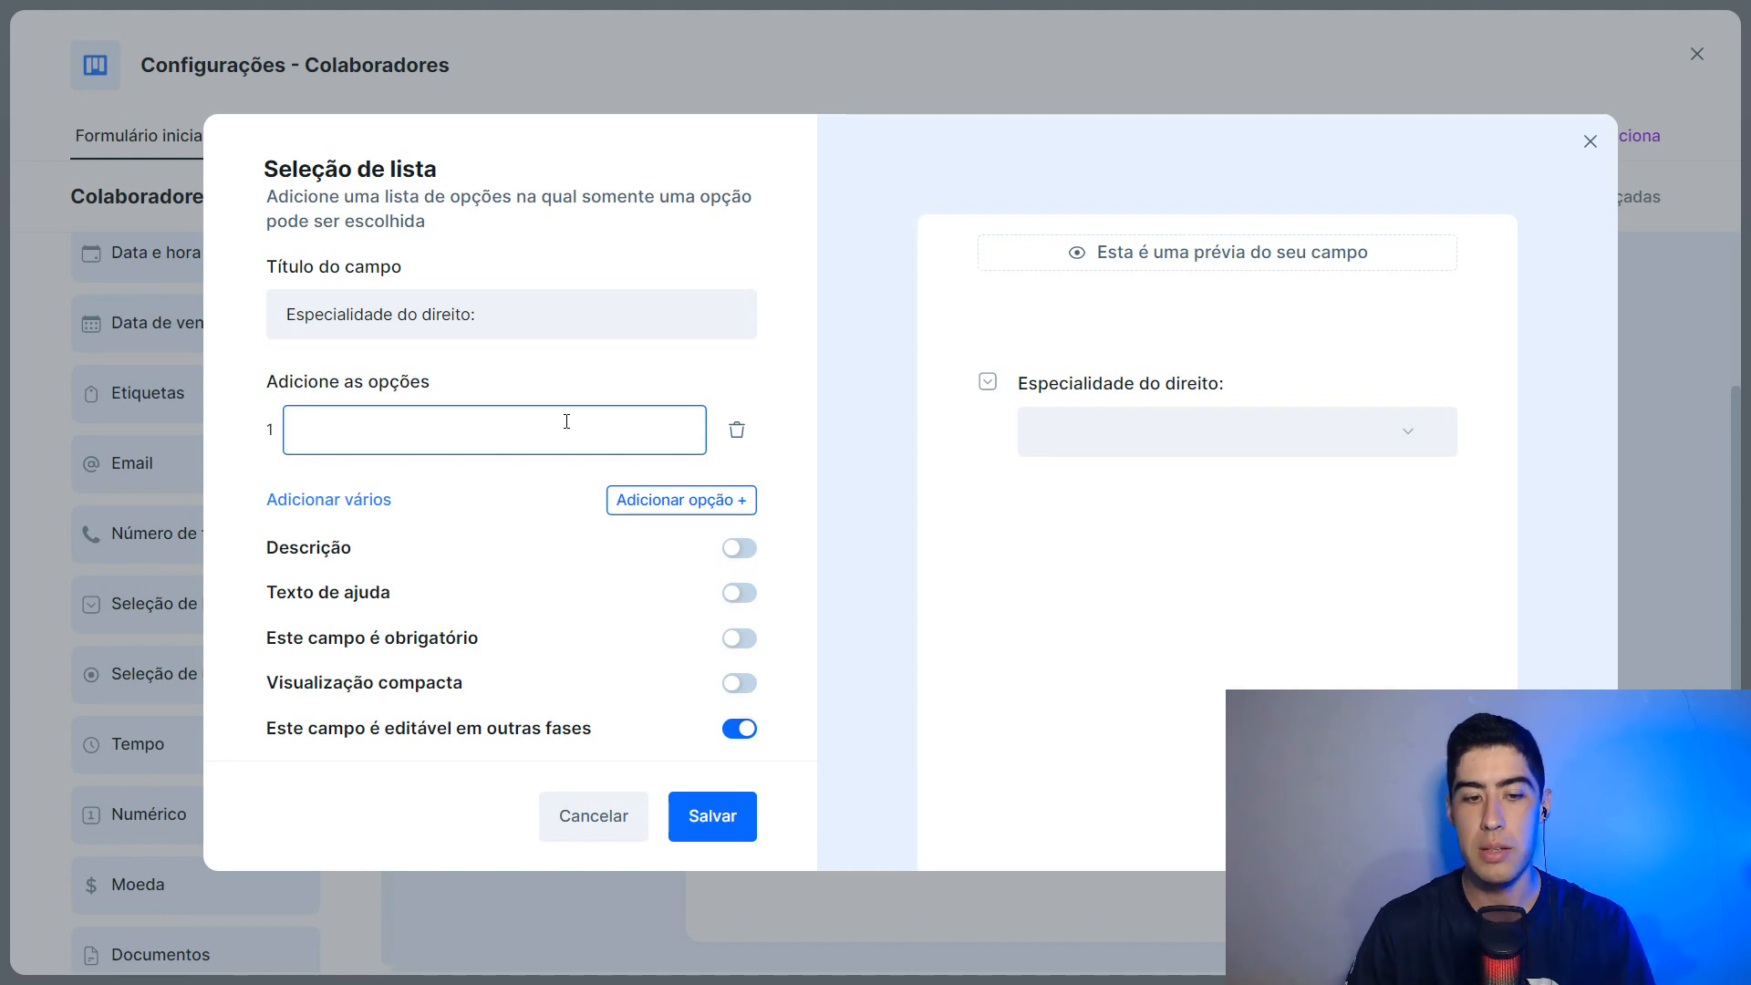
{"action": "left_click", "coordinate": [365, 499]}
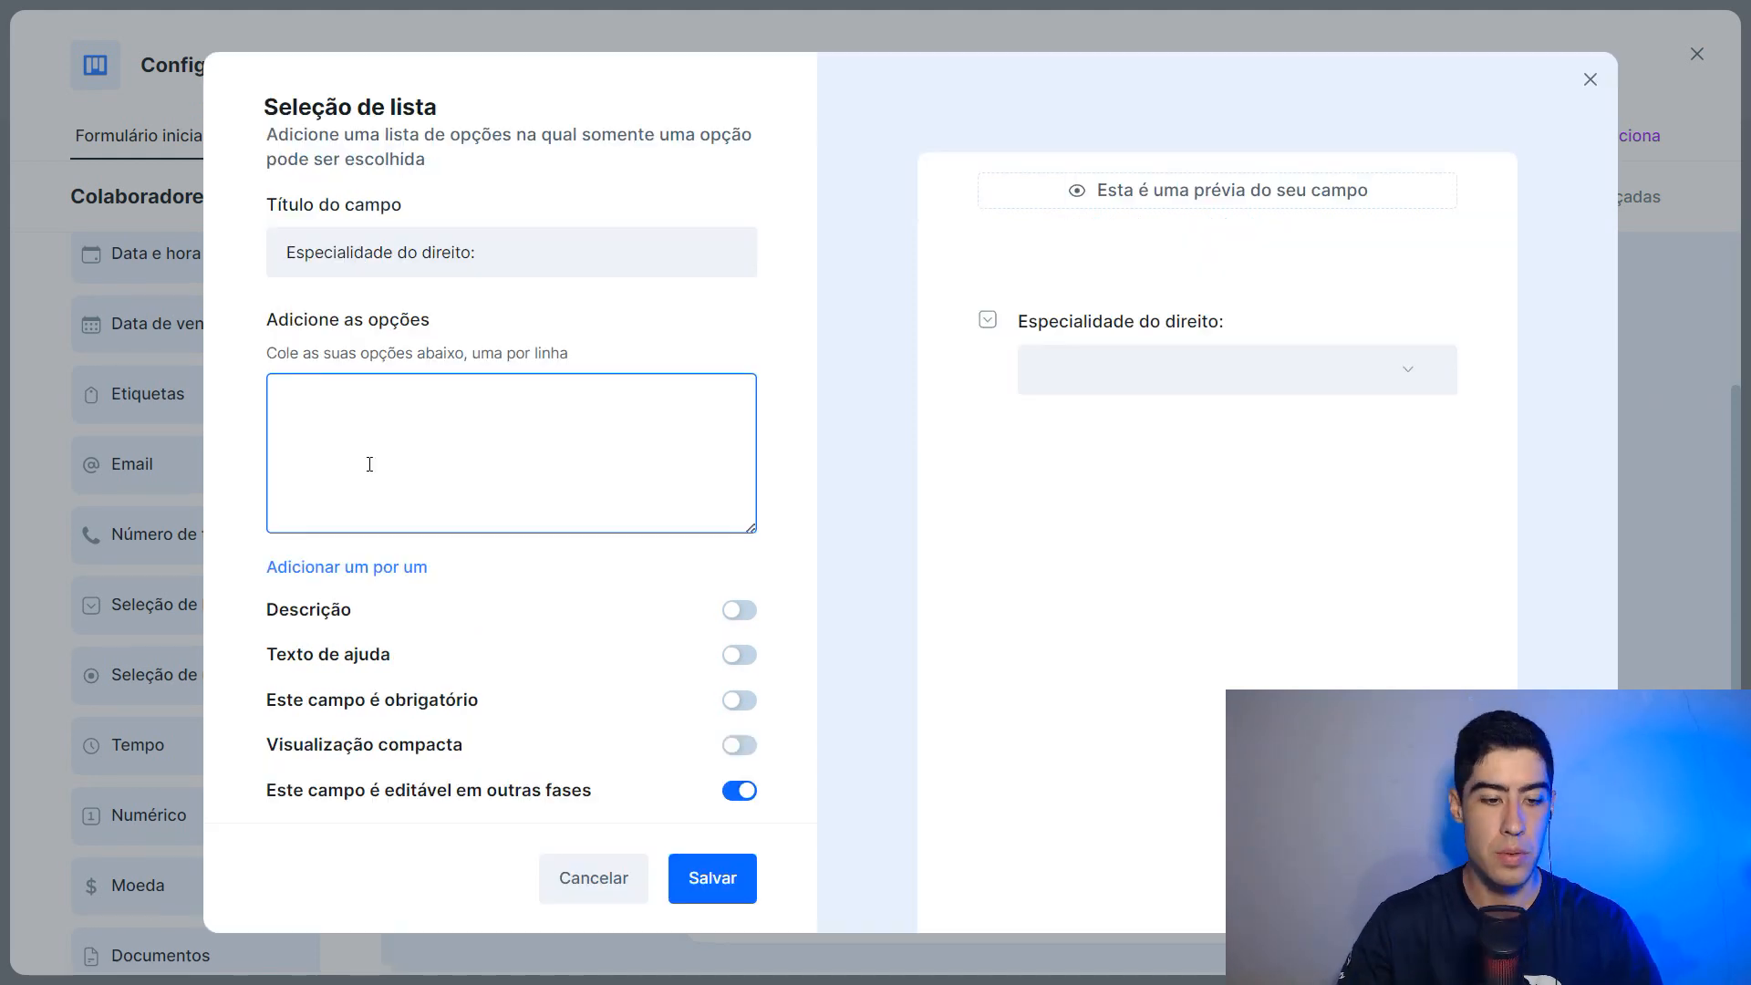
{"action": "key", "text": "ctrl+v"}
Enlarge the options box and review the pasted practice areas, including the Back Office entry
{"action": "scroll", "coordinate": [492, 489], "scroll_direction": "up", "scroll_amount": 5}
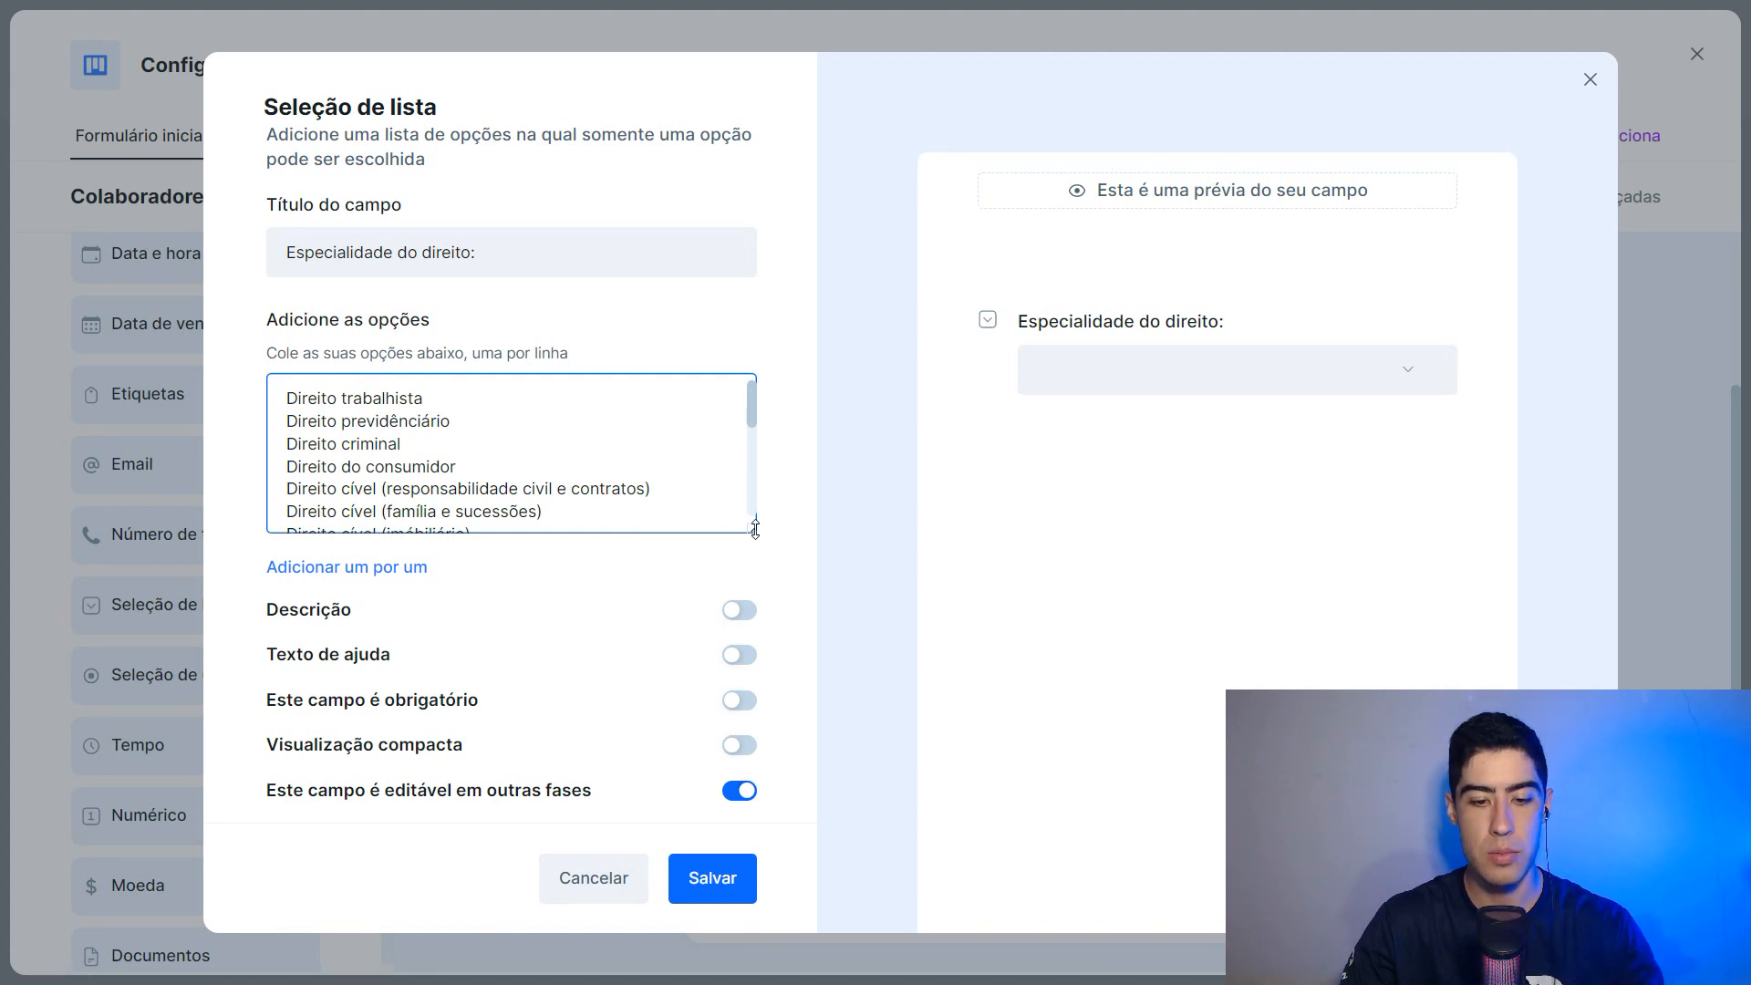
{"action": "left_click_drag", "start_coordinate": [755, 529], "coordinate": [748, 599]}
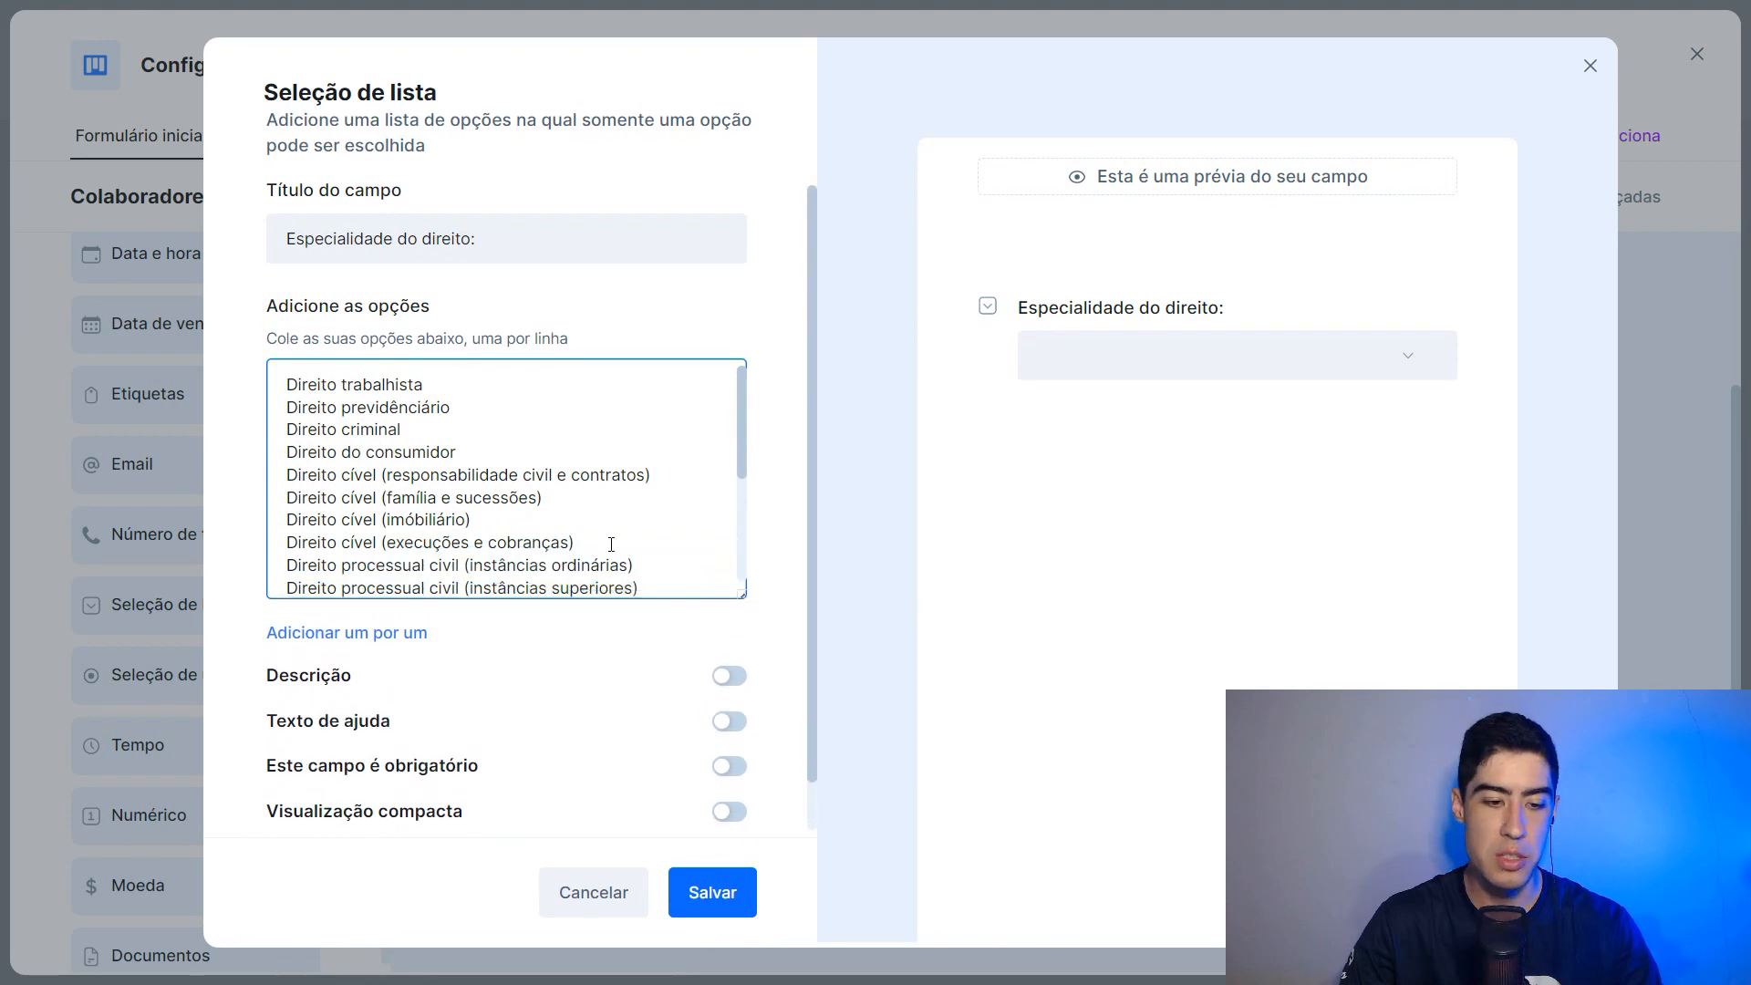
{"action": "scroll", "coordinate": [602, 538], "scroll_direction": "down", "scroll_amount": 3}
{"action": "left_click_drag", "start_coordinate": [397, 555], "coordinate": [296, 558]}
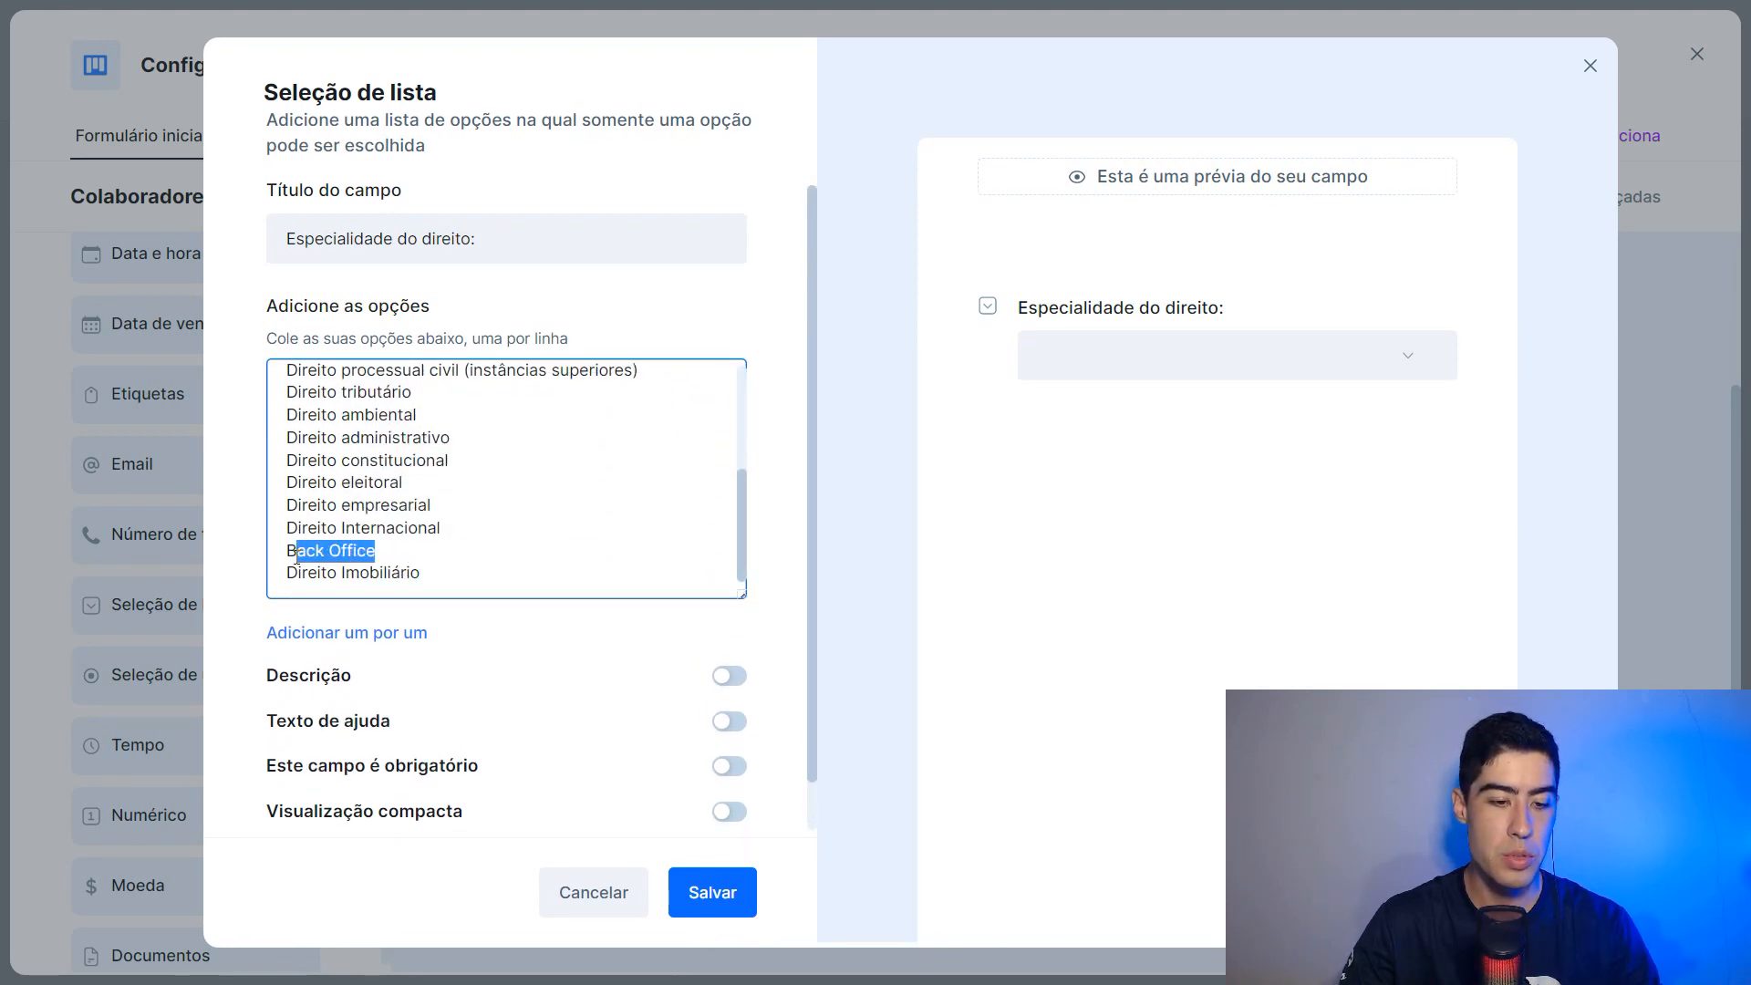
{"action": "left_click", "coordinate": [414, 551]}
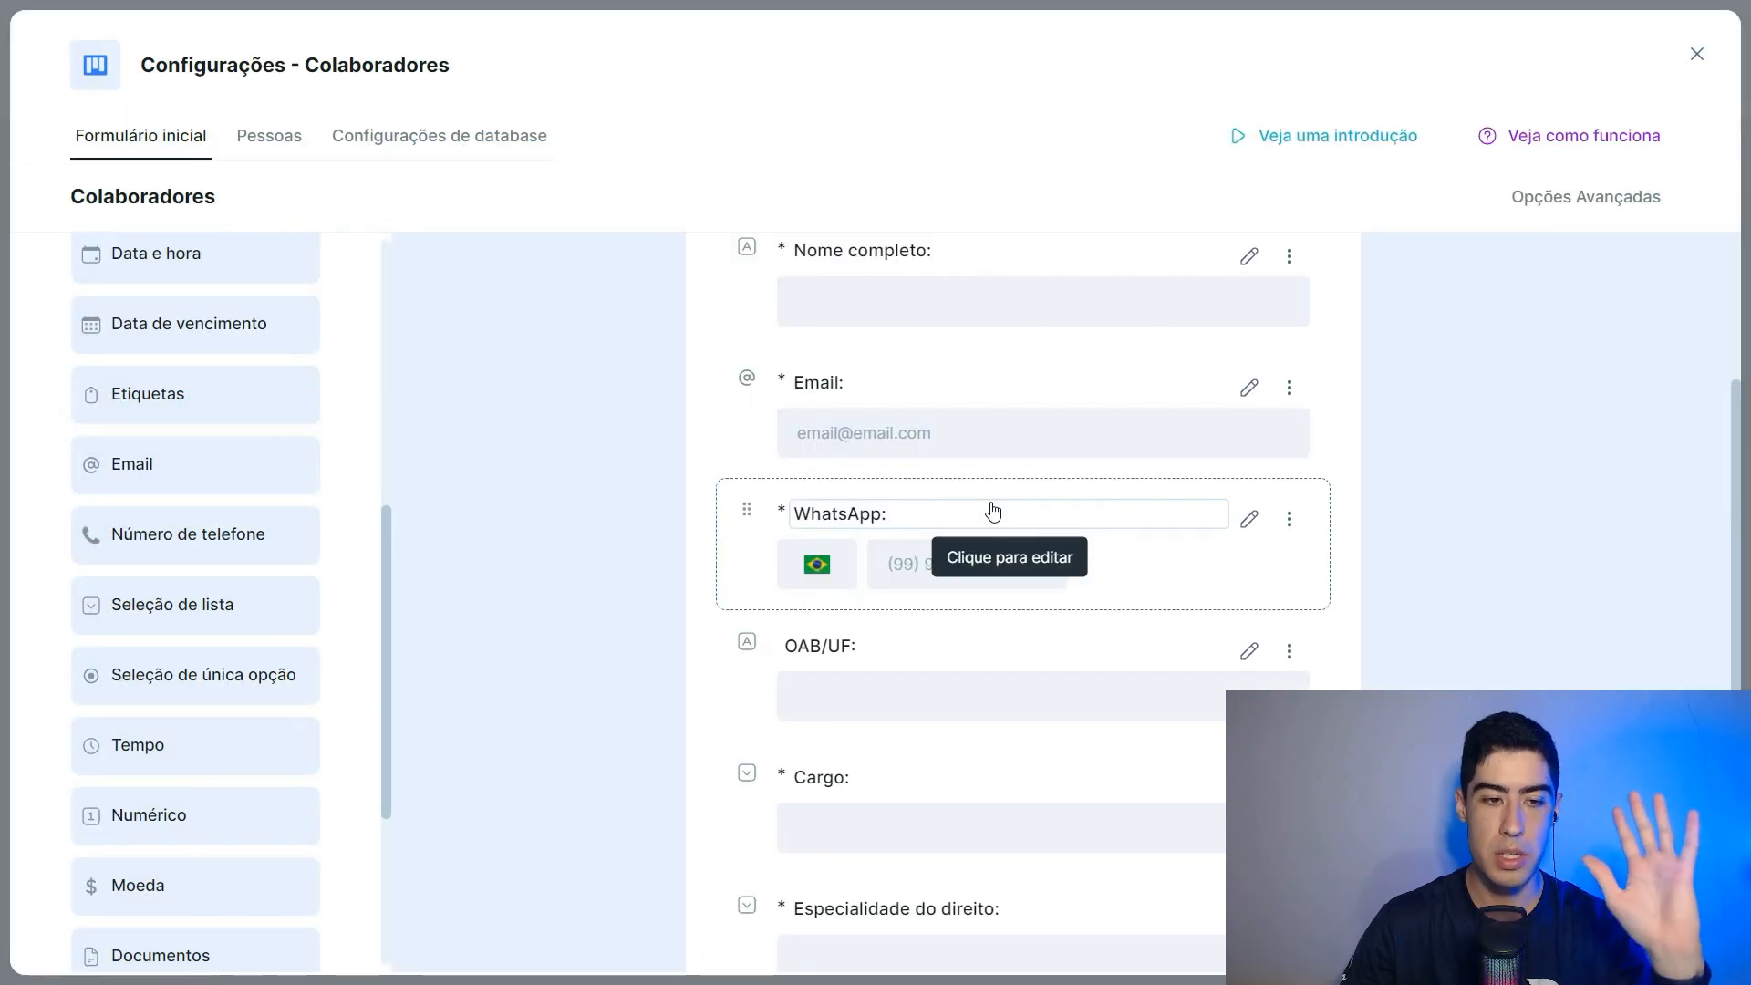
Open the sharing options of the Colaboradores record form and copy its public form link
{"action": "scroll", "coordinate": [1053, 509], "scroll_direction": "down", "scroll_amount": 1}
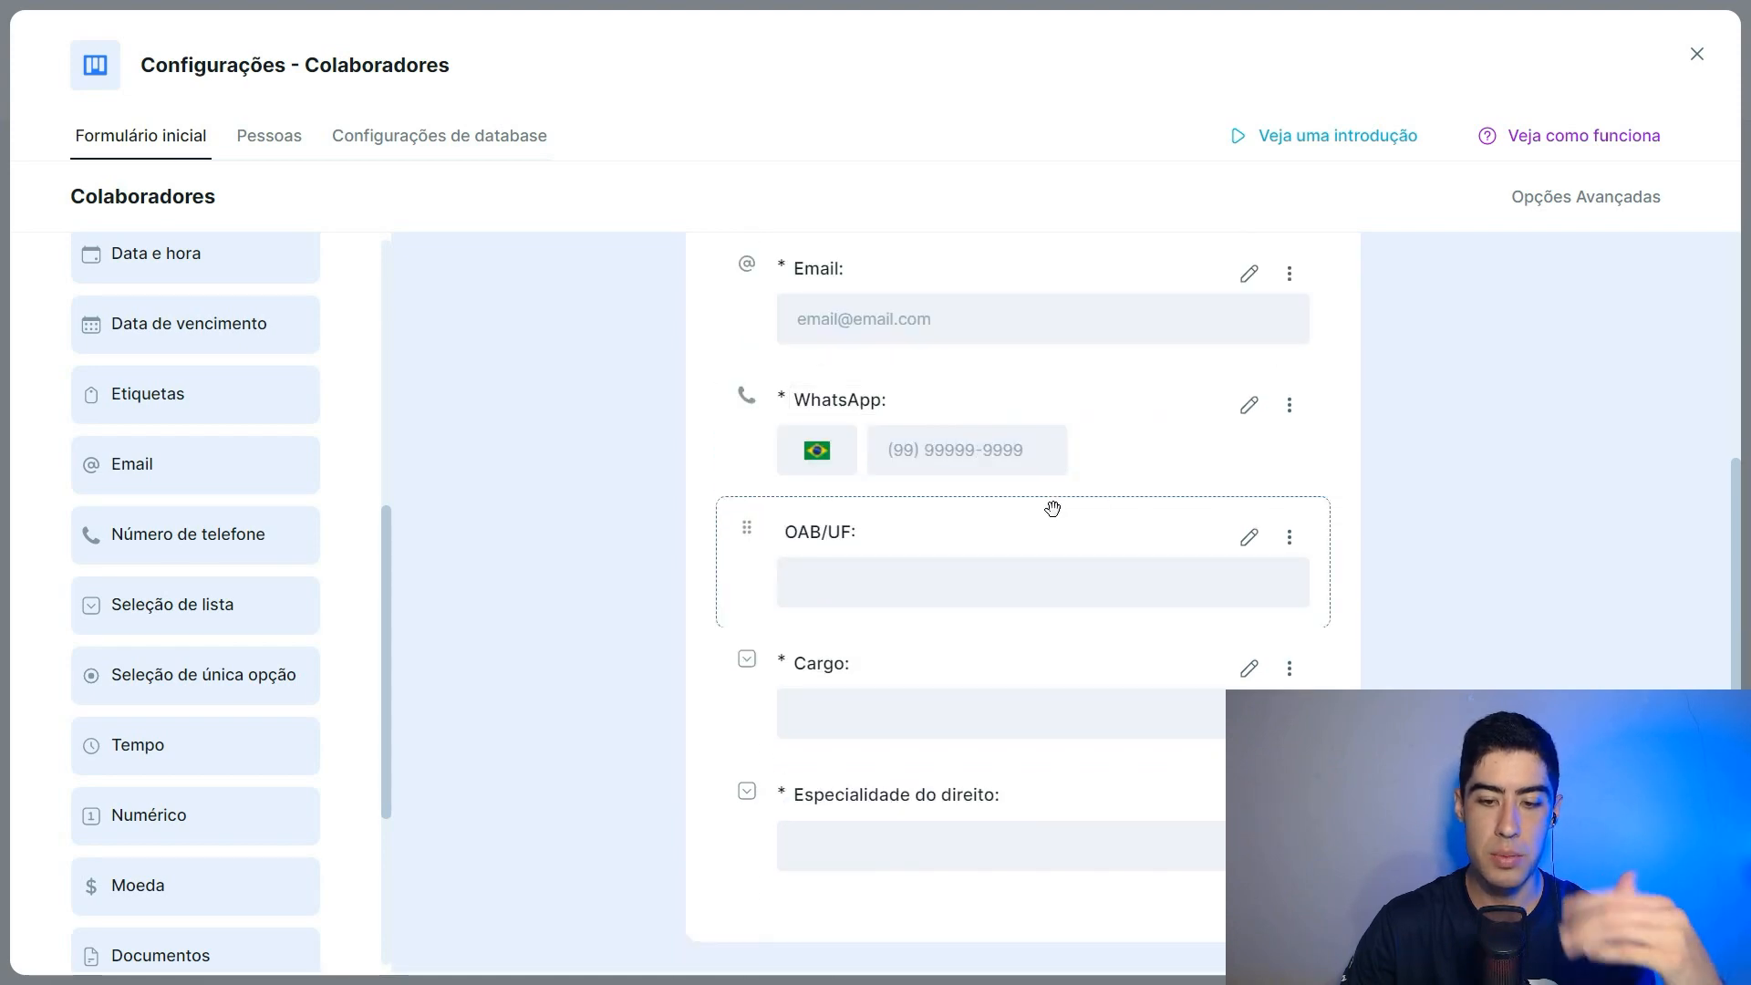
{"action": "scroll", "coordinate": [1053, 508], "scroll_direction": "up", "scroll_amount": 2}
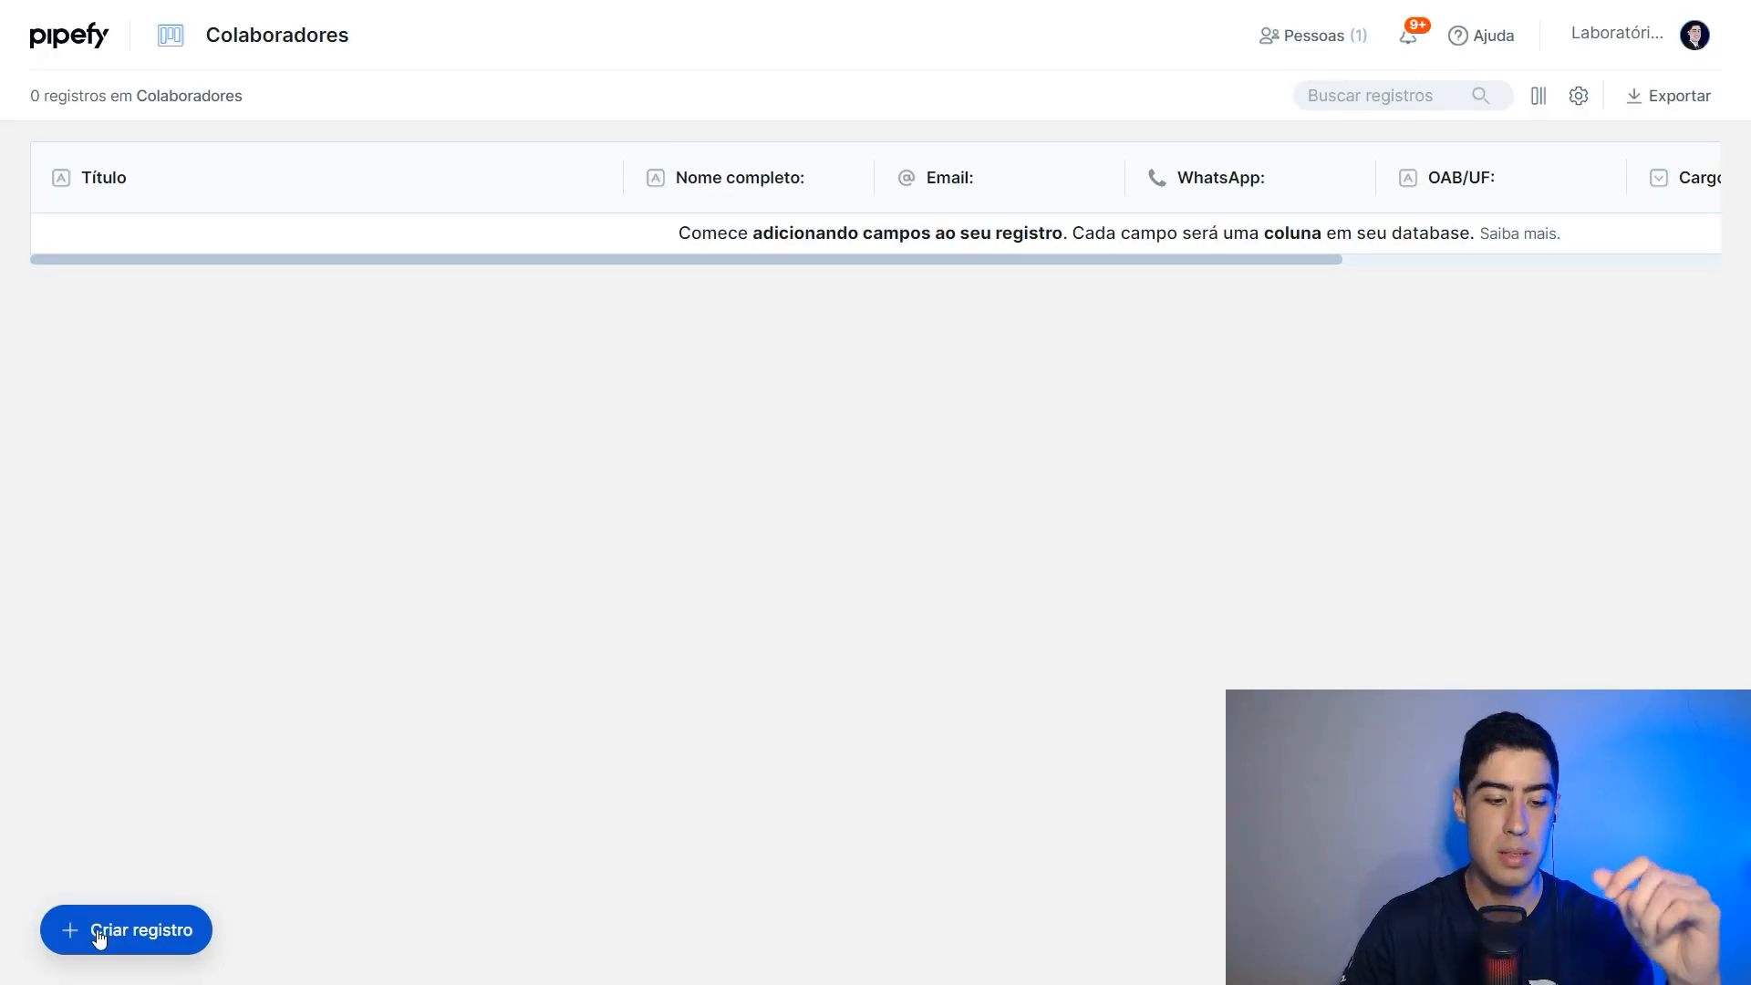
{"action": "left_click", "coordinate": [116, 931]}
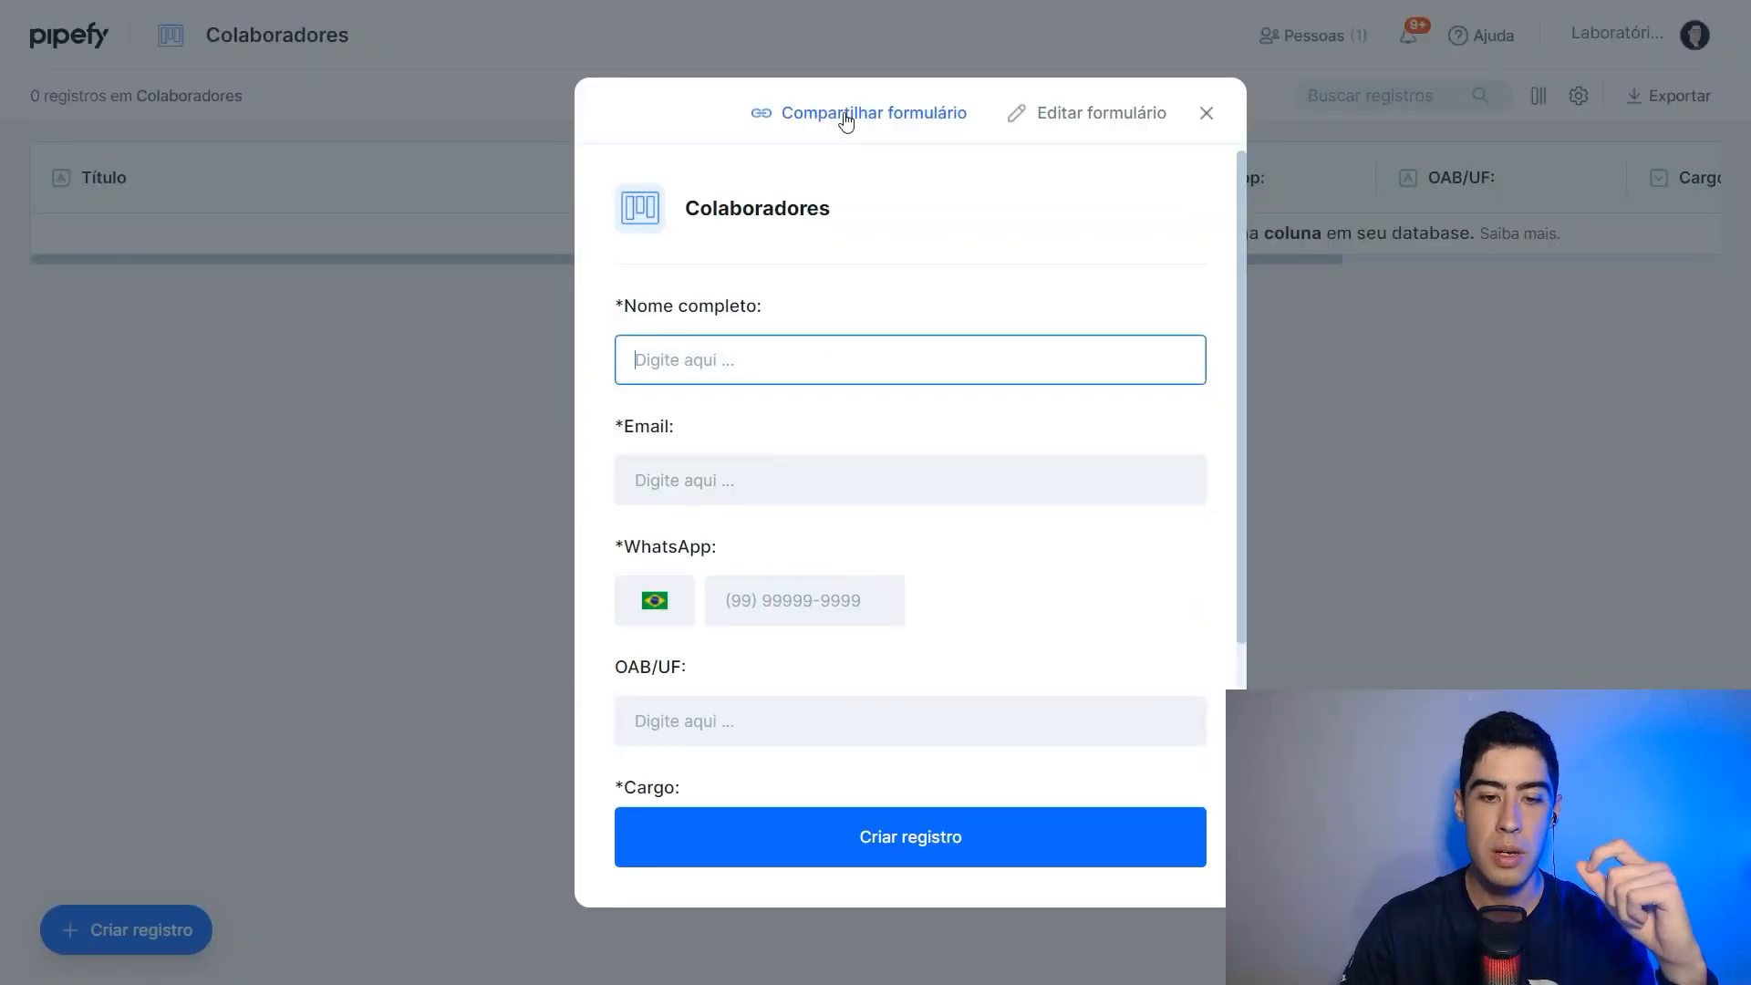
{"action": "left_click", "coordinate": [847, 120]}
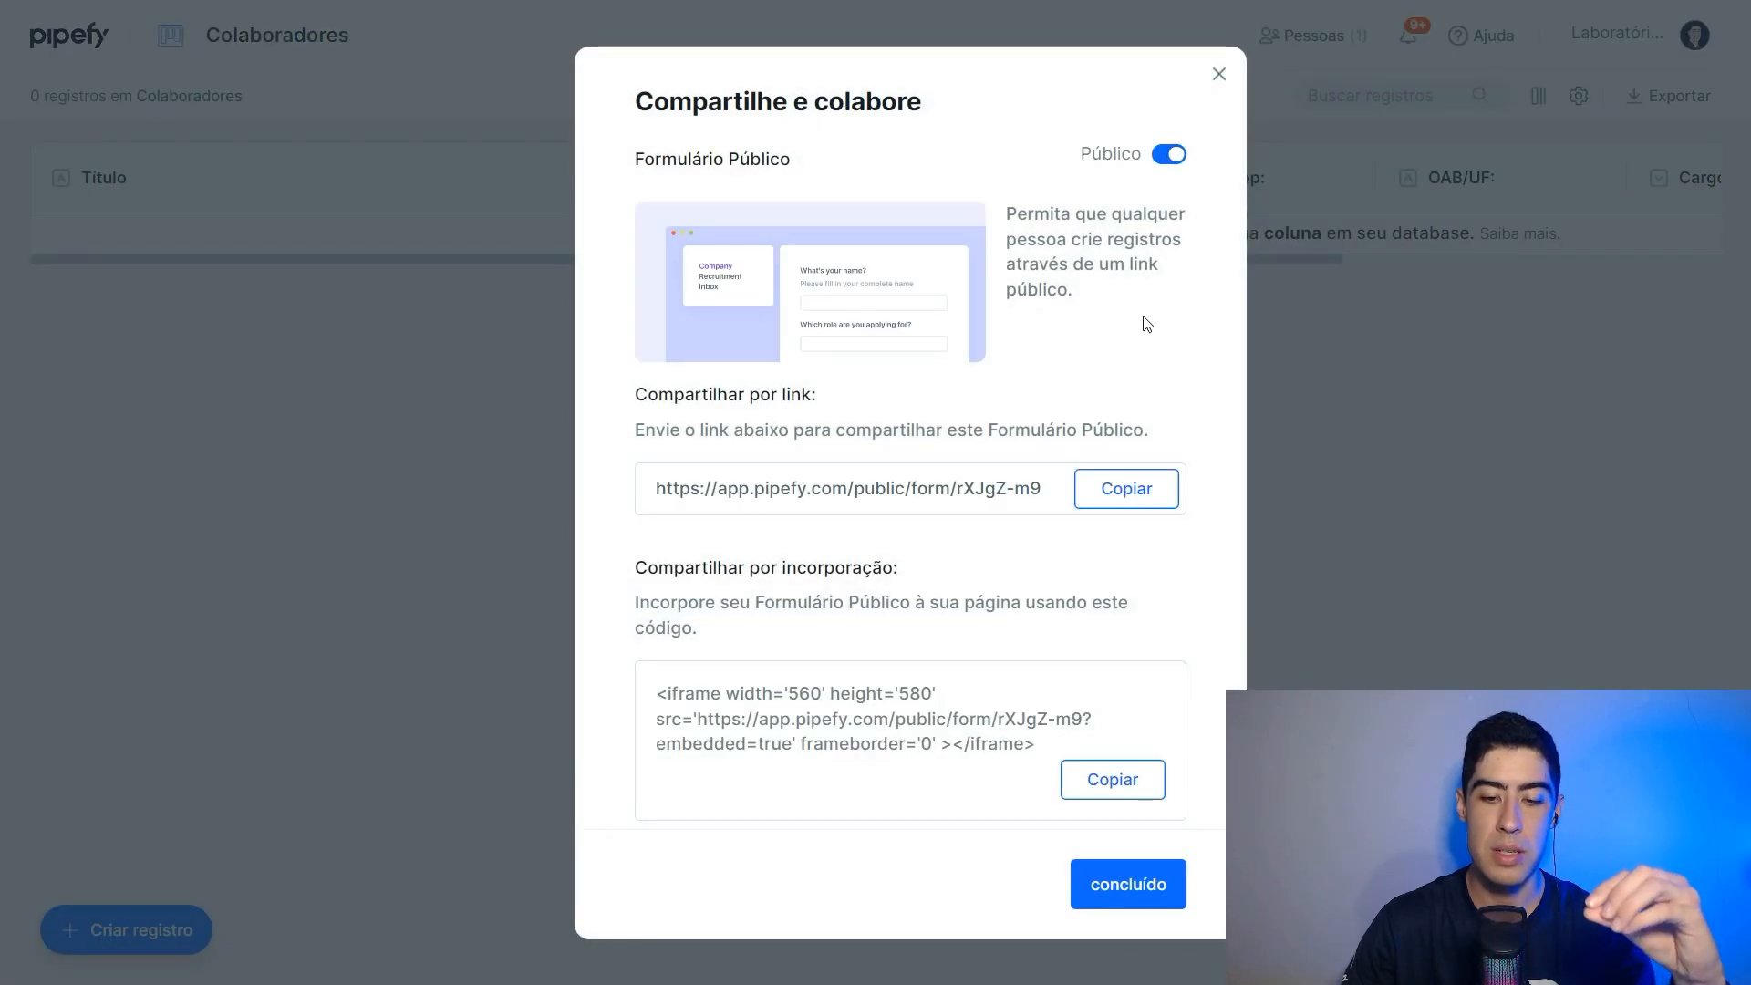
{"action": "left_click", "coordinate": [1127, 501]}
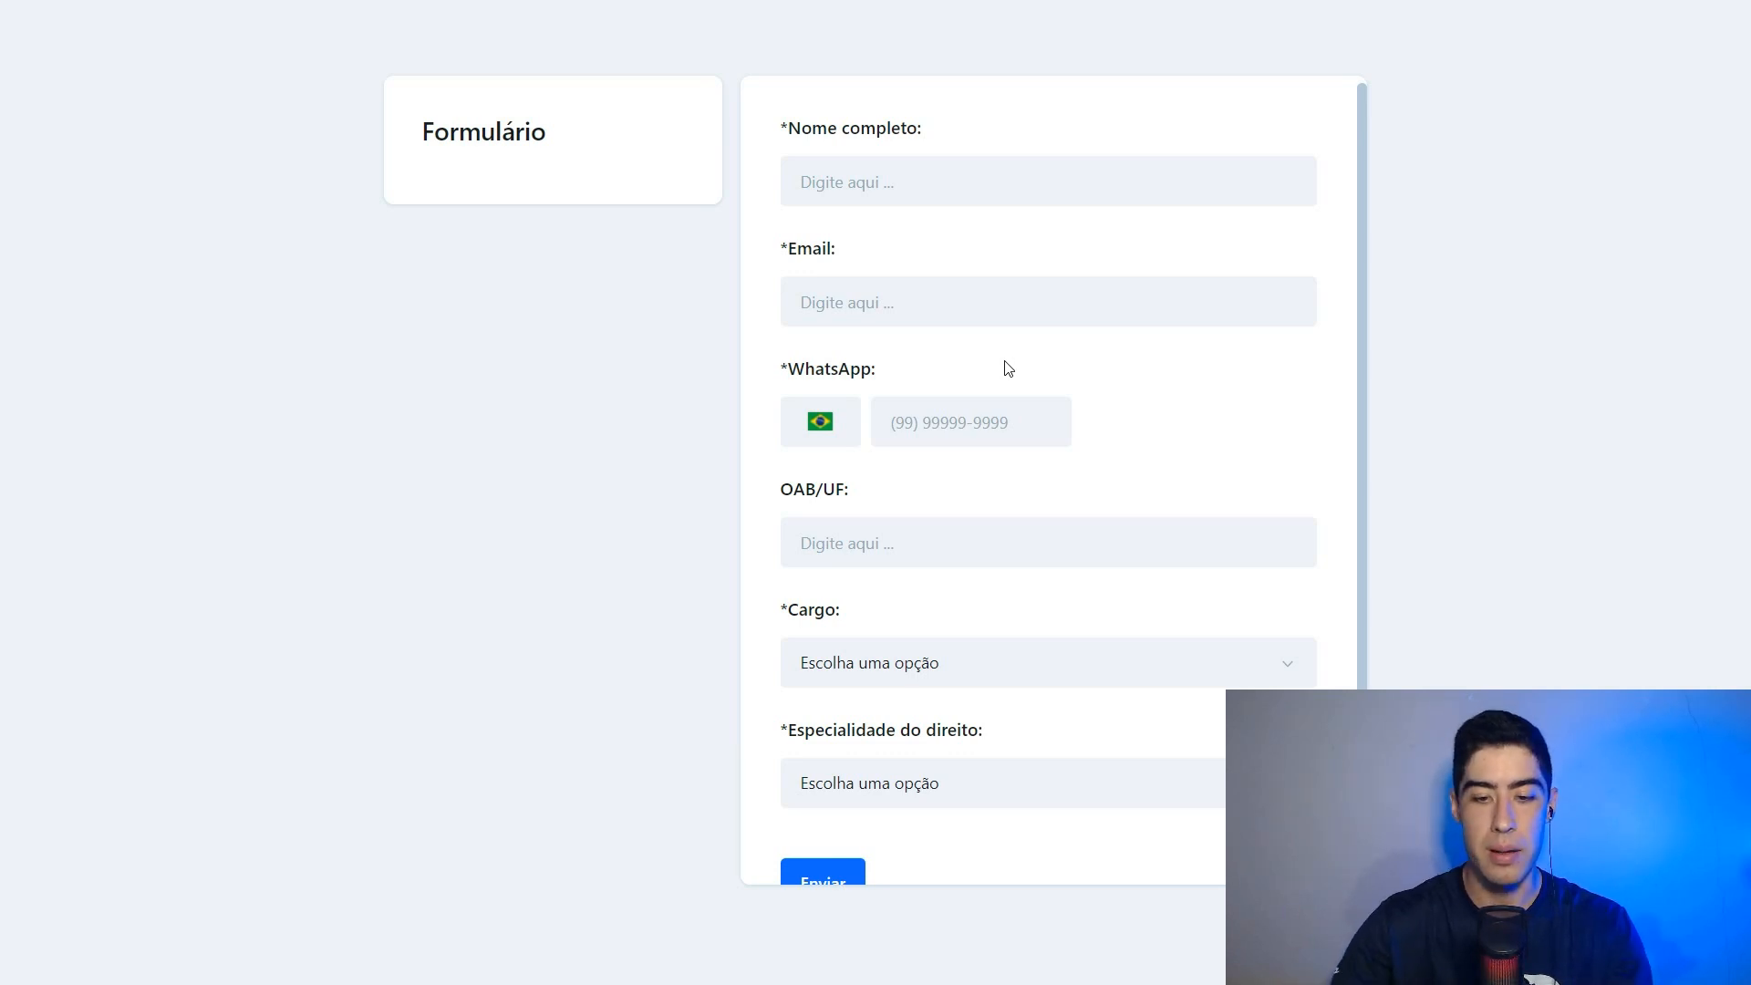
Fill in the public form's full name, e-mail, WhatsApp and OAB/UF, choose Associado and Direito empresarial, and submit it
{"action": "left_click", "coordinate": [1002, 185]}
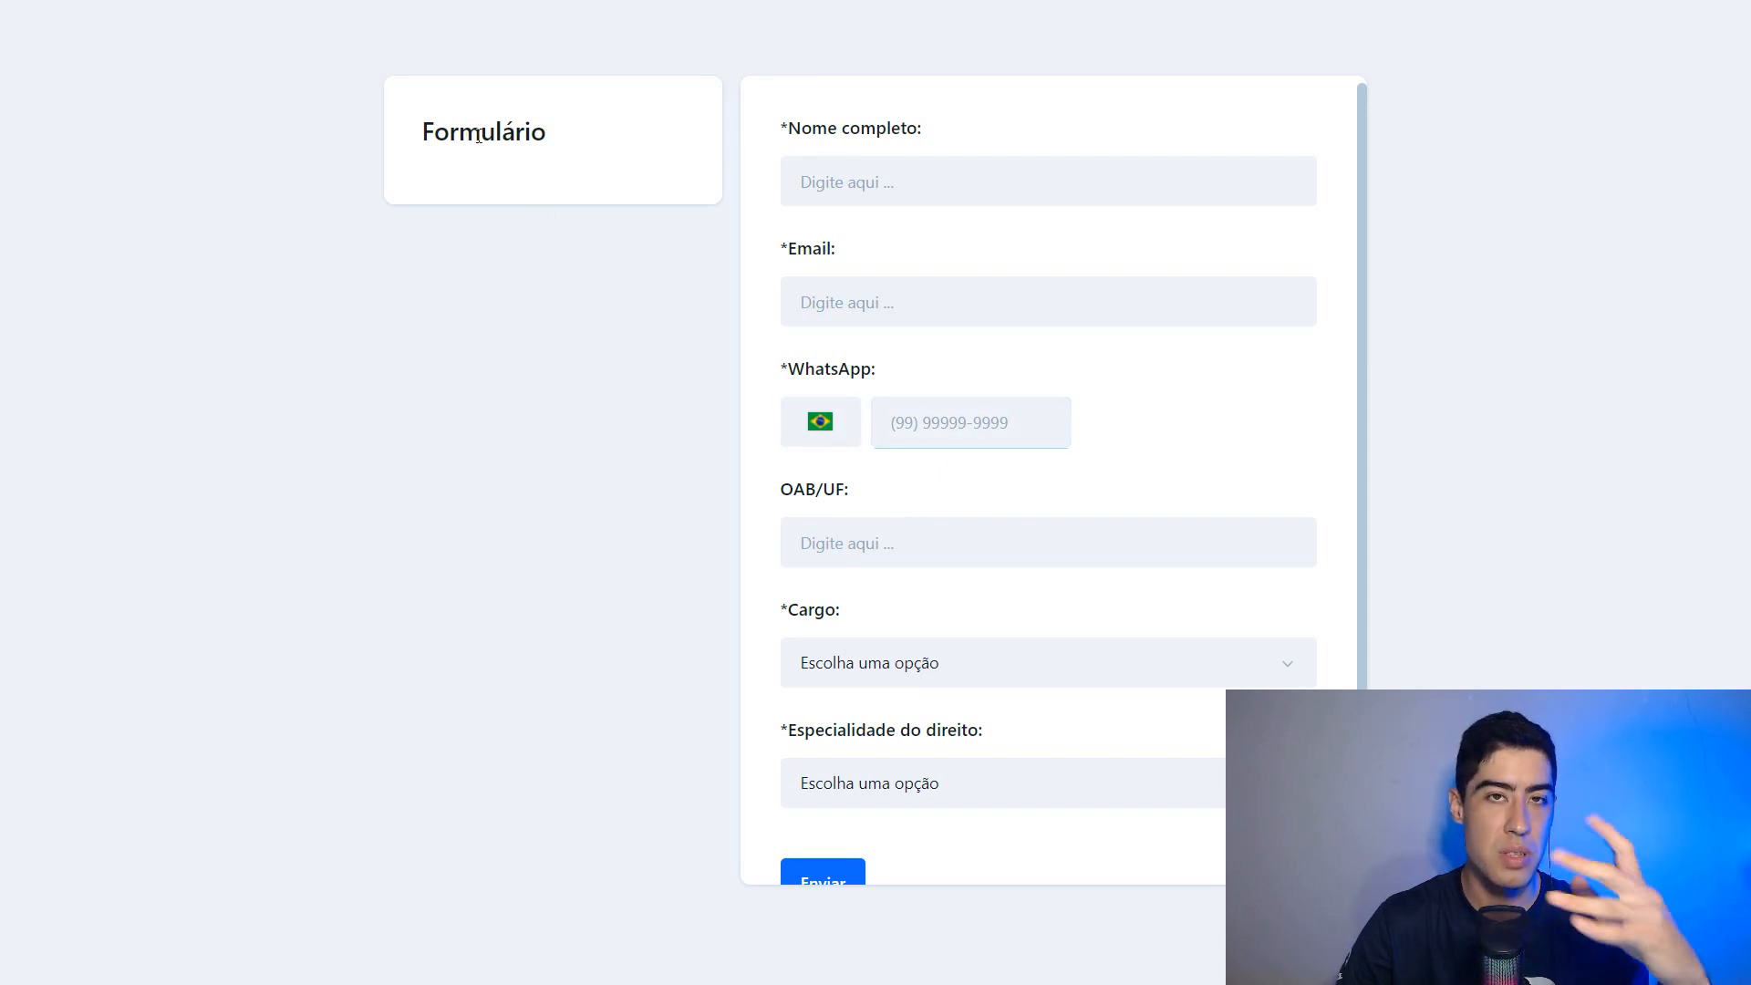
{"action": "left_click", "coordinate": [889, 200]}
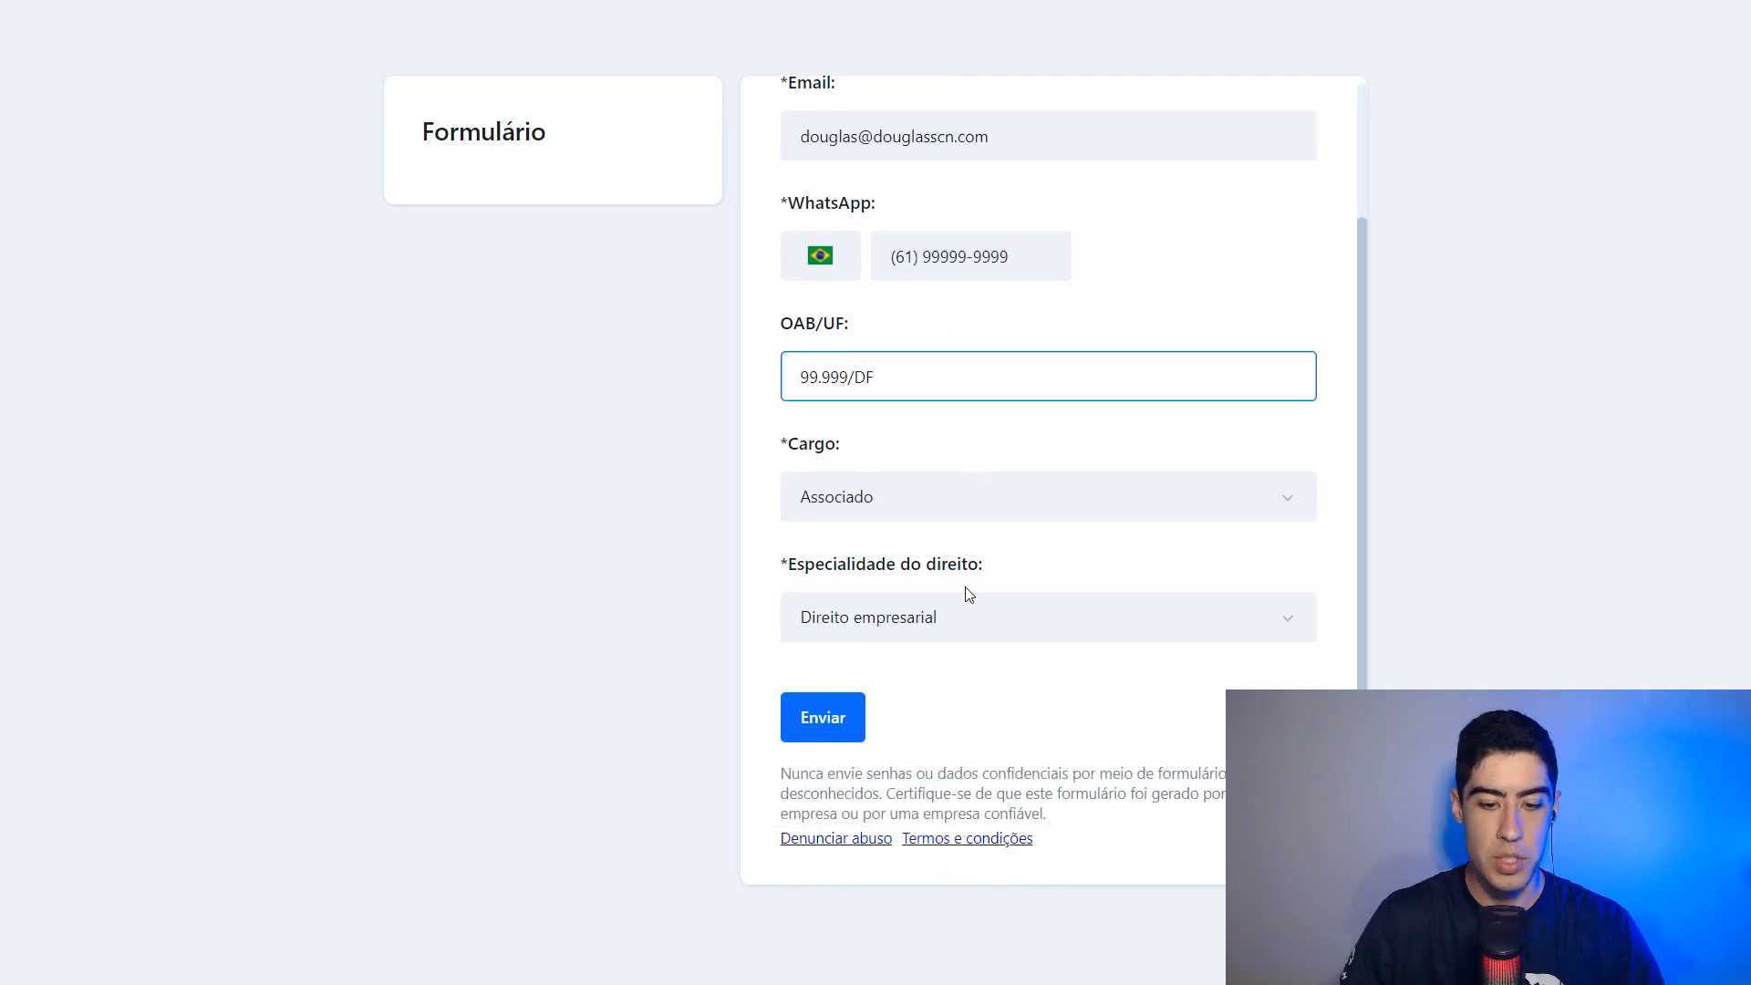
{"action": "left_click", "coordinate": [831, 714]}
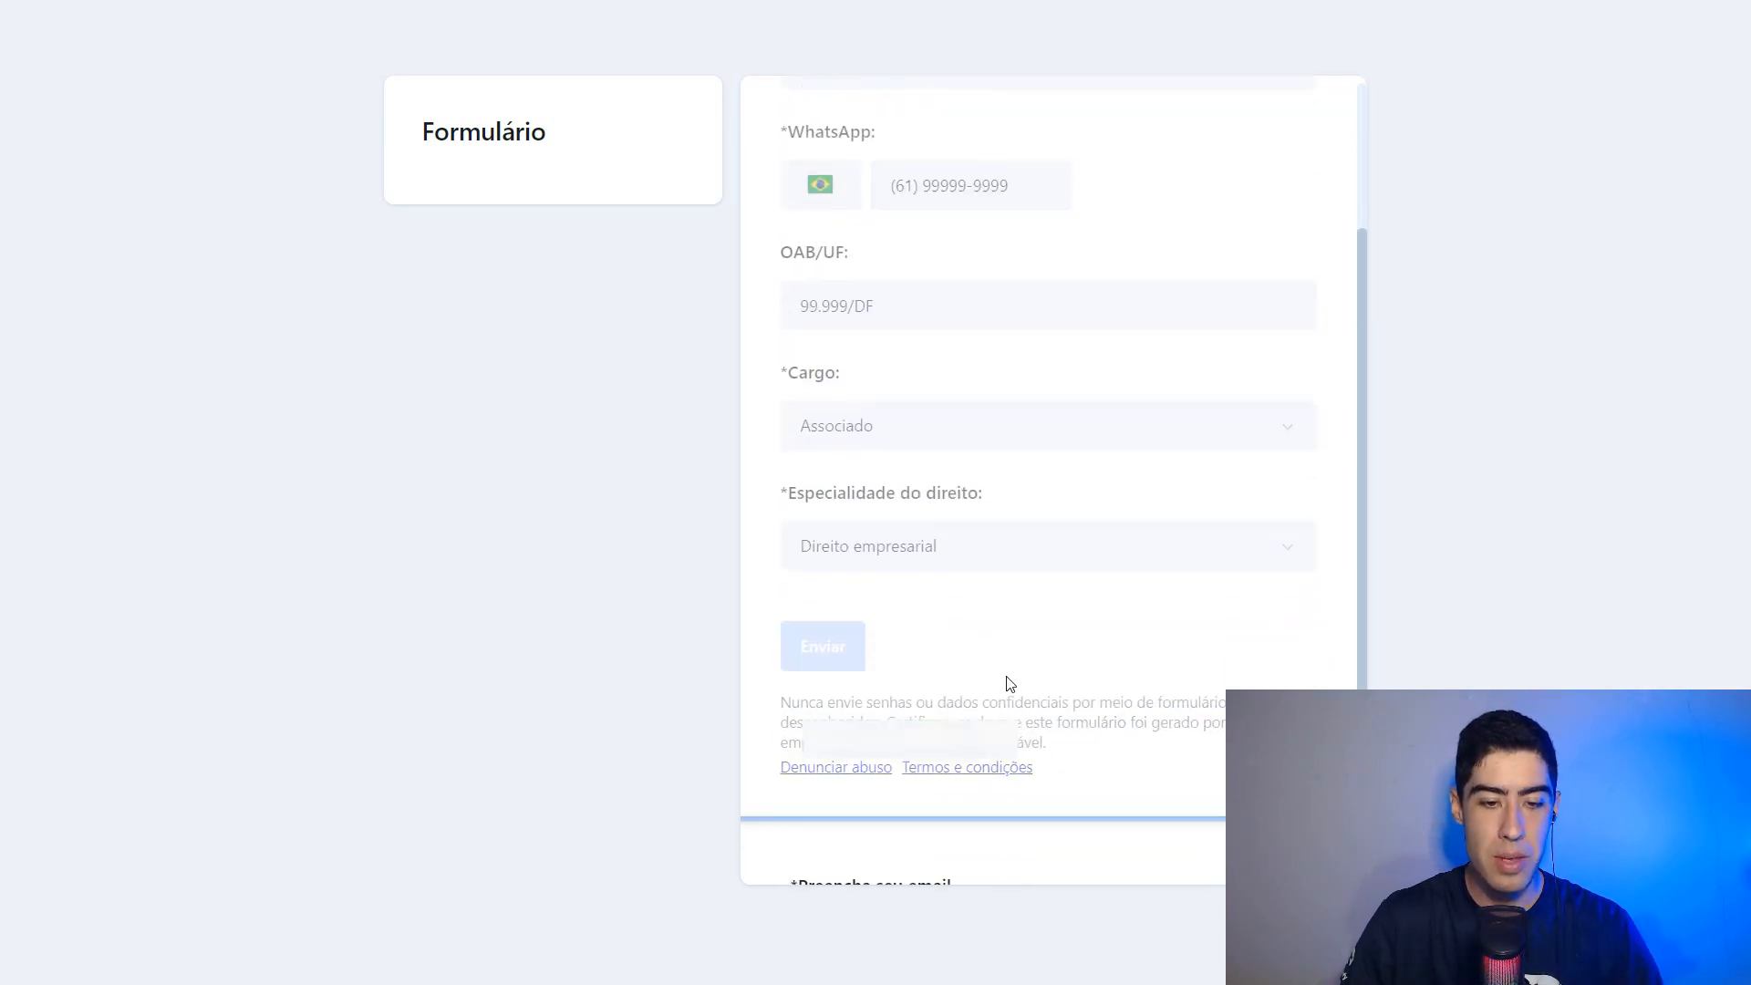
{"action": "left_click", "coordinate": [853, 813]}
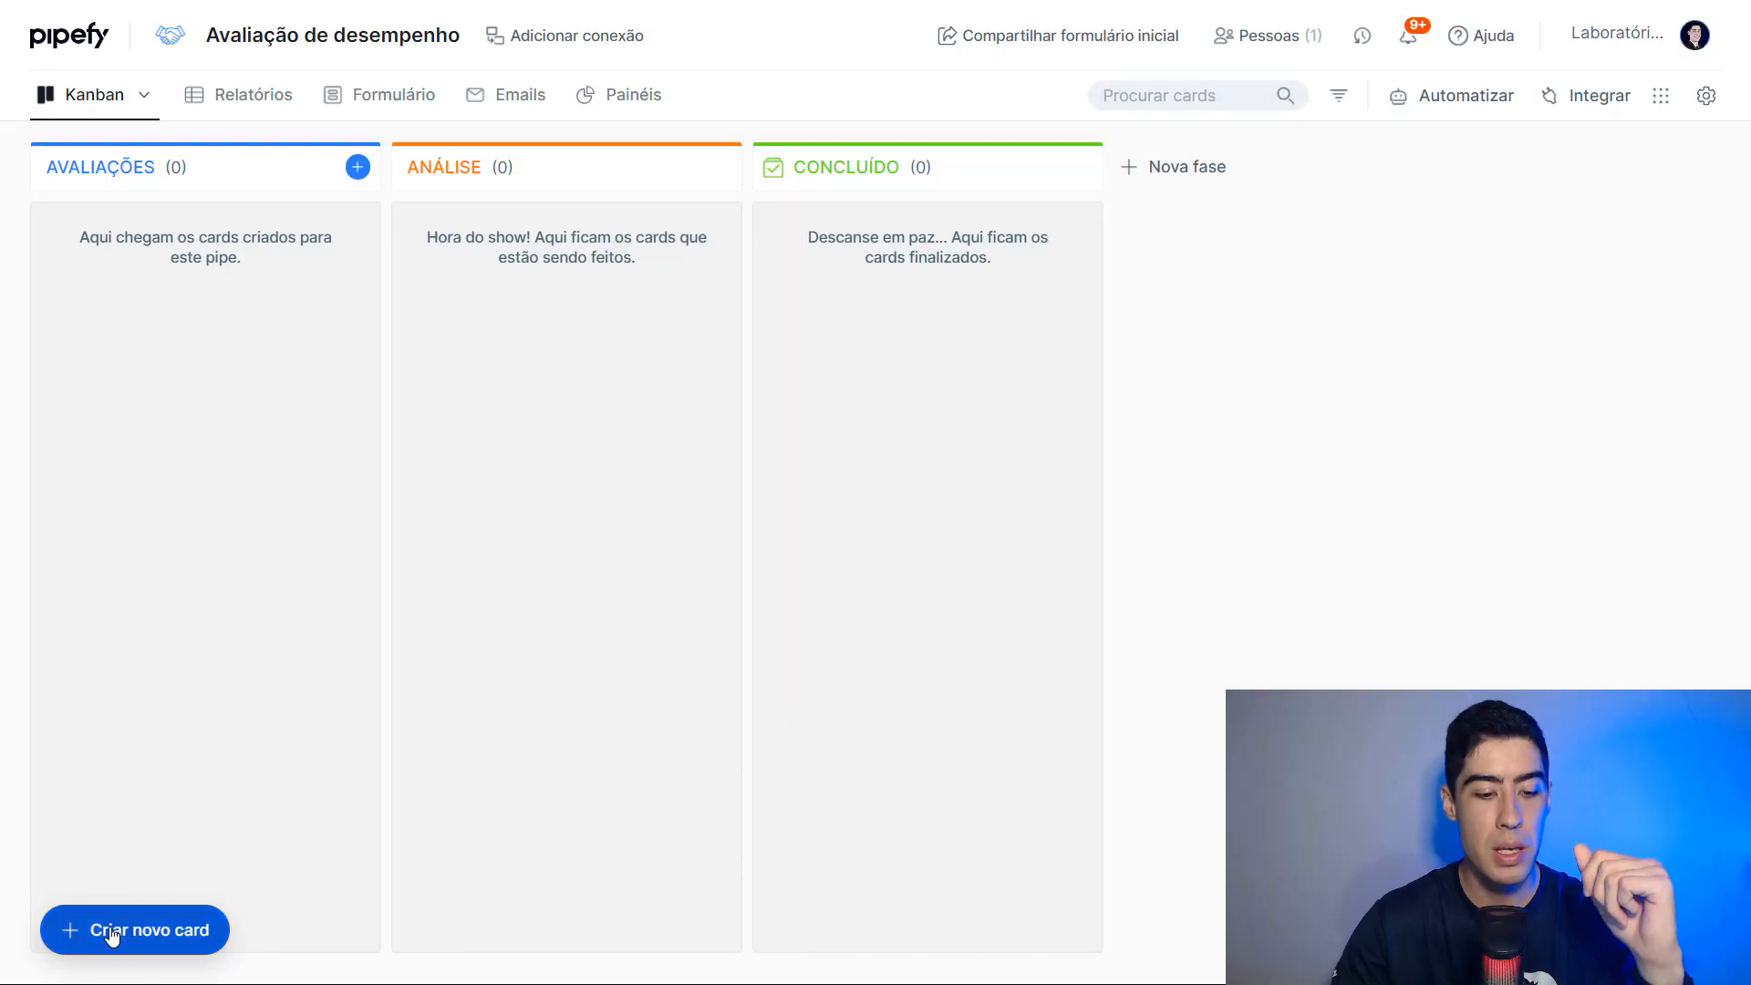
Add a database connection field to the Avaliação de desempenho initial form, linked to the Colaboradores table and titled "Selecione o seu nome:"
{"action": "left_click", "coordinate": [109, 932]}
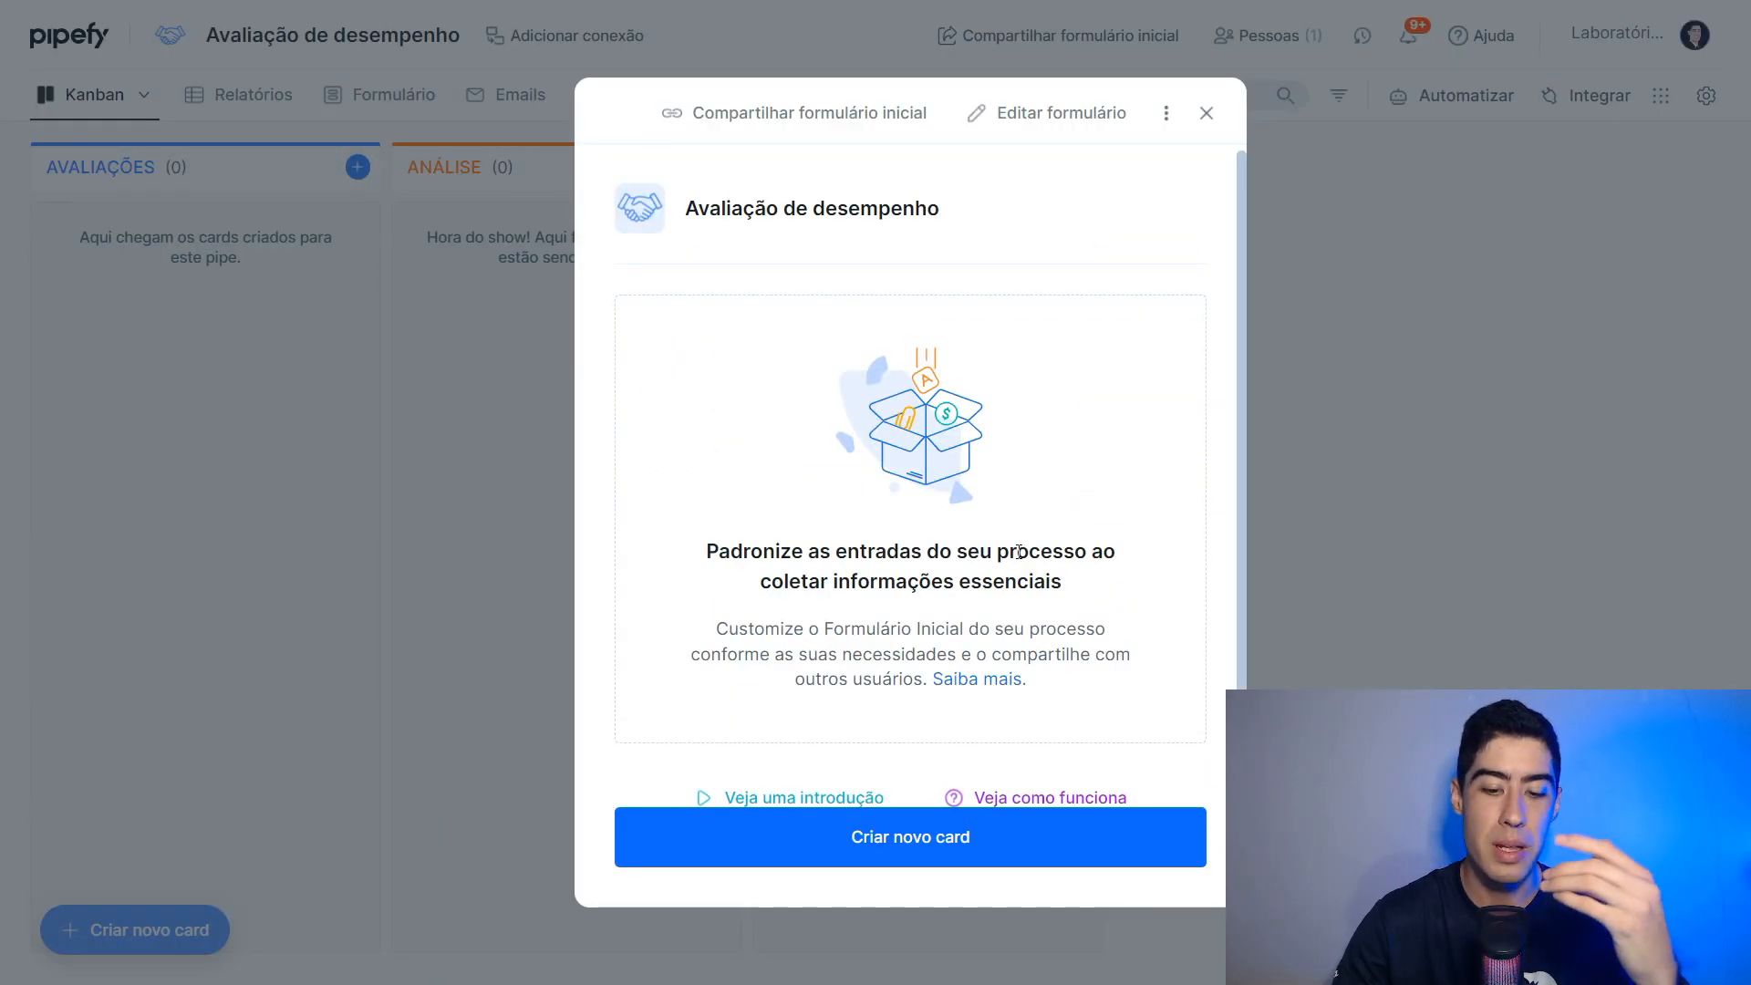
{"action": "left_click", "coordinate": [1014, 124]}
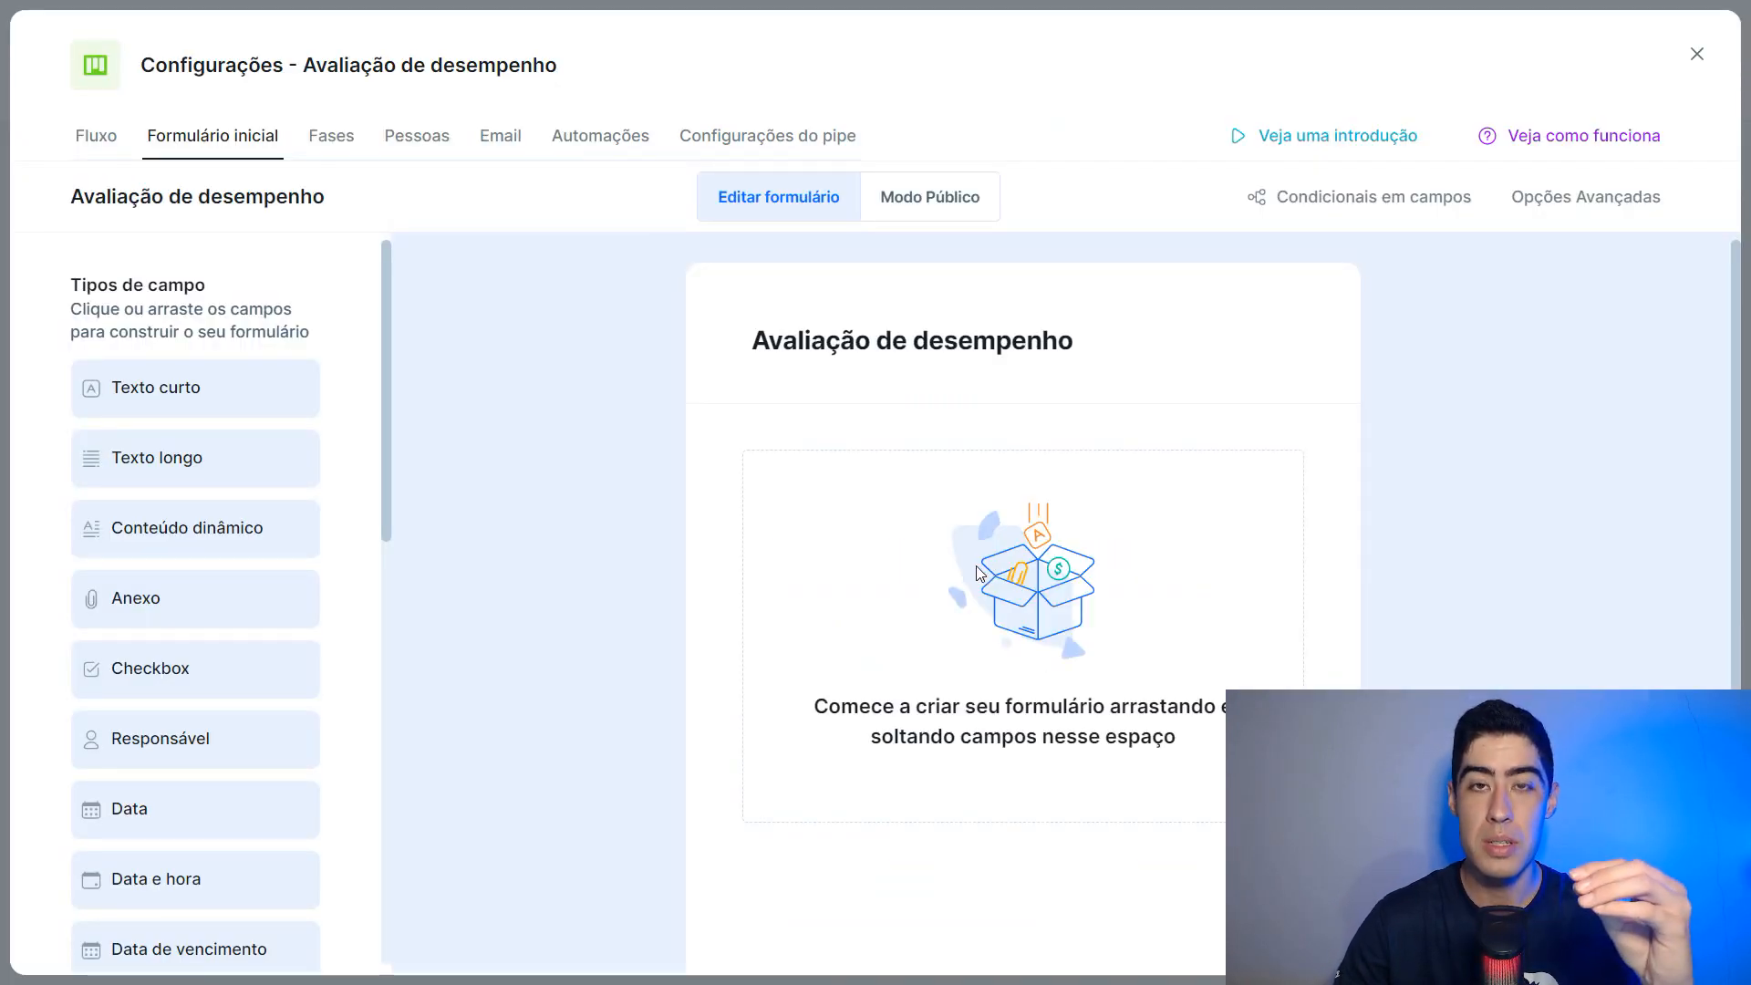
{"action": "scroll", "coordinate": [291, 518], "scroll_direction": "down", "scroll_amount": 12}
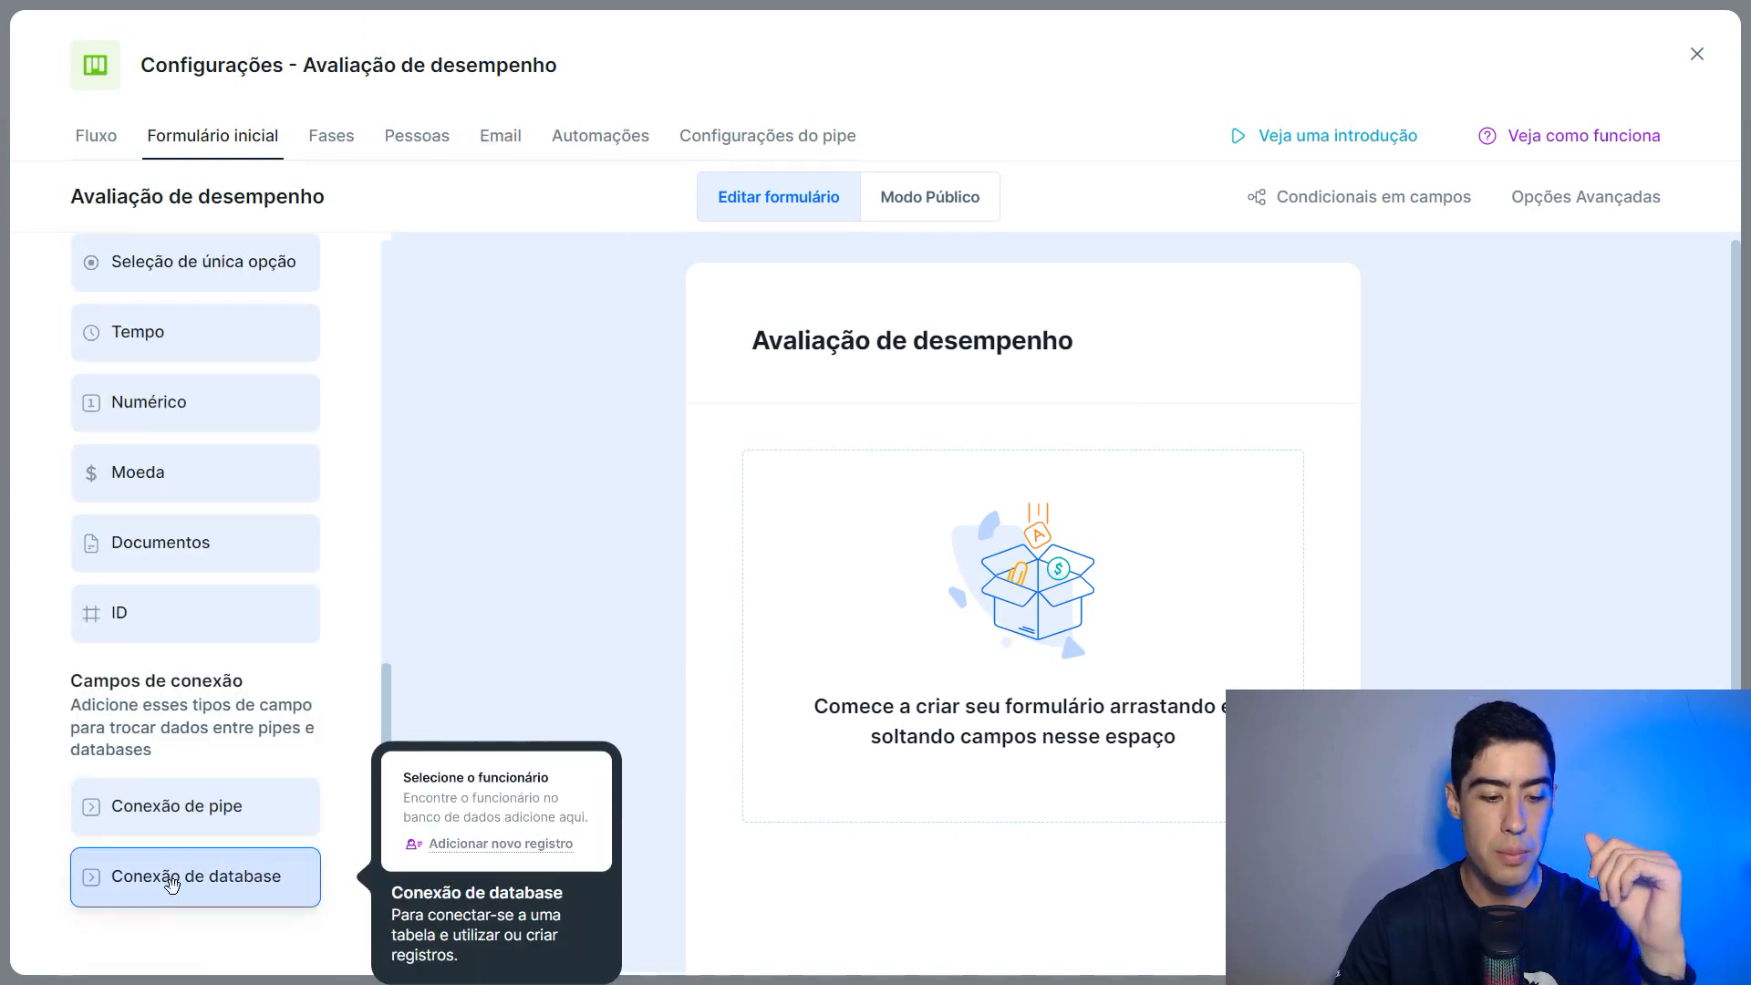
{"action": "left_click", "coordinate": [171, 883]}
{"action": "left_click", "coordinate": [358, 418]}
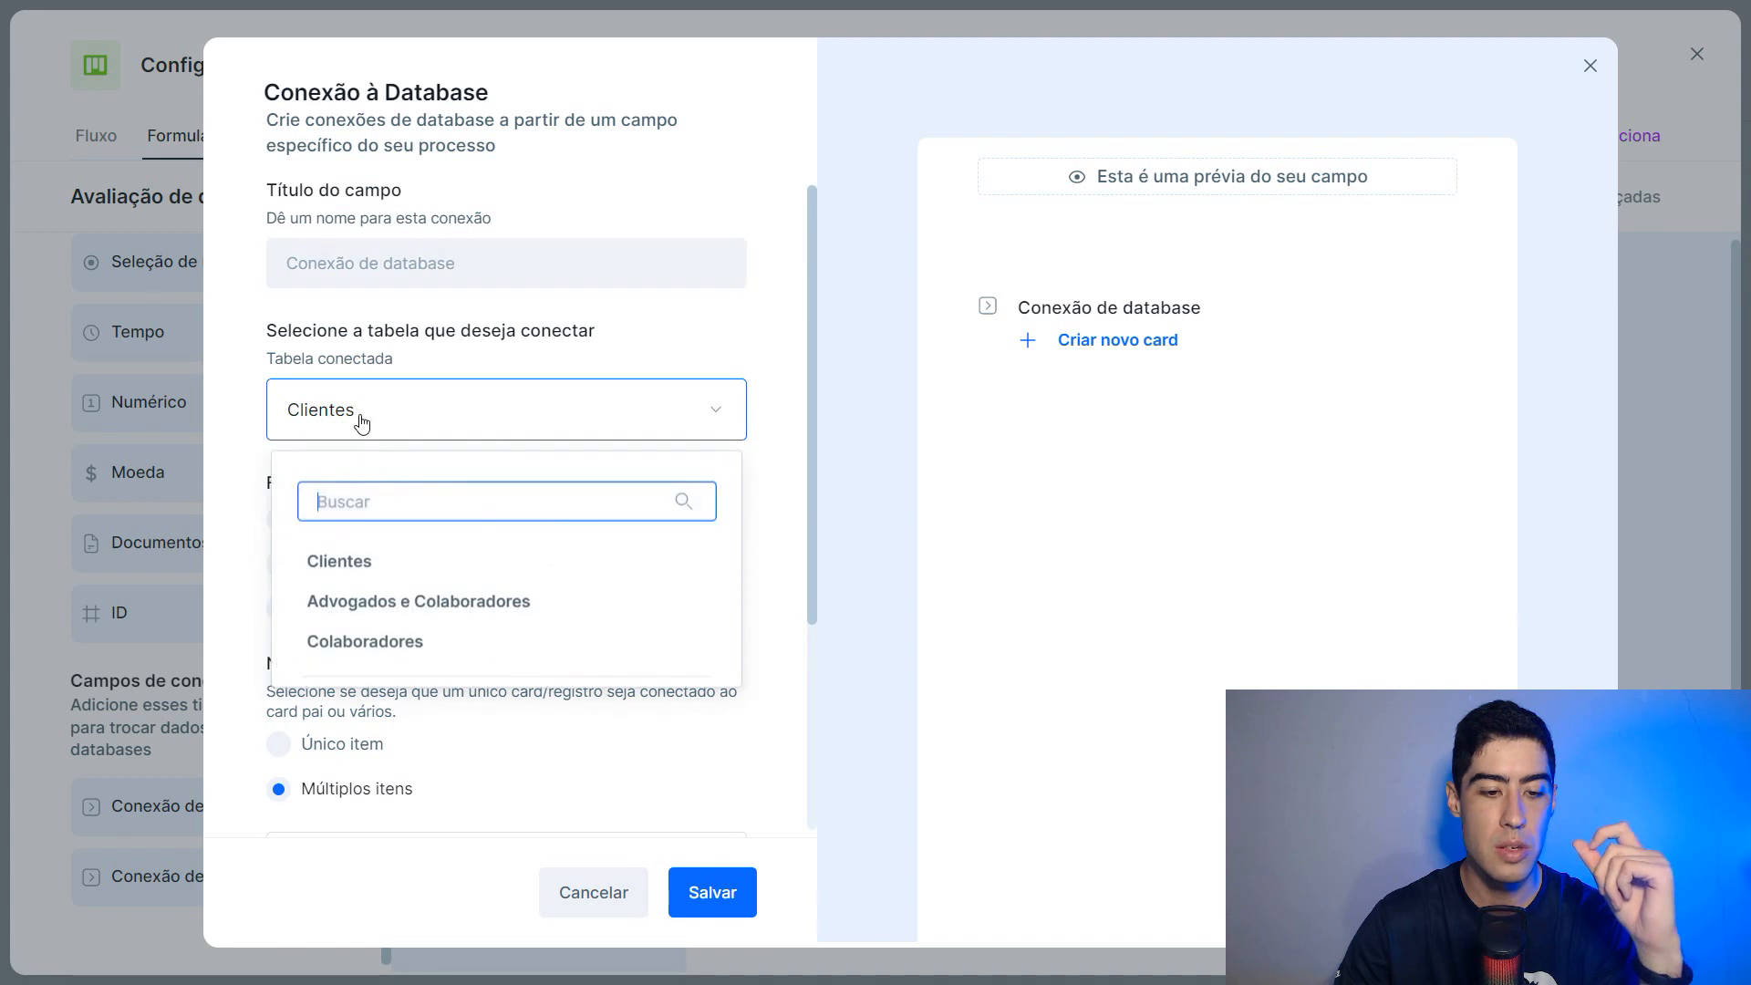
{"action": "left_click", "coordinate": [374, 643]}
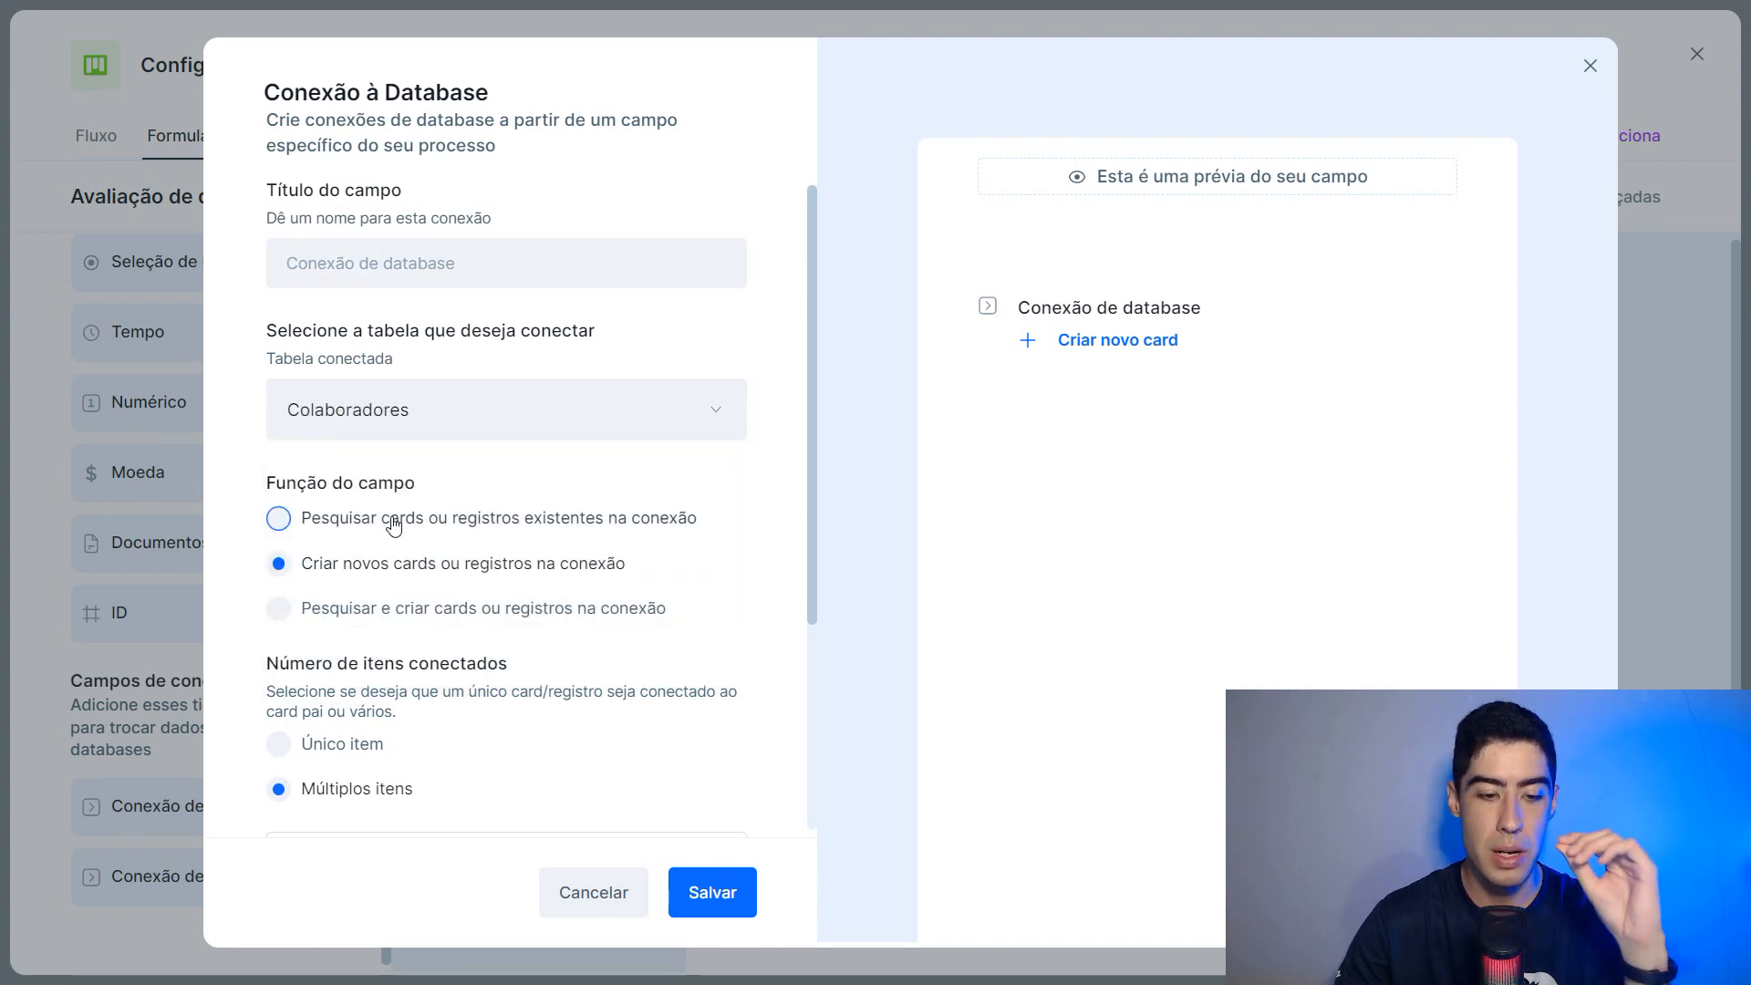
{"action": "left_click", "coordinate": [381, 264]}
{"action": "type", "text": "Selecione o seu nome:"}
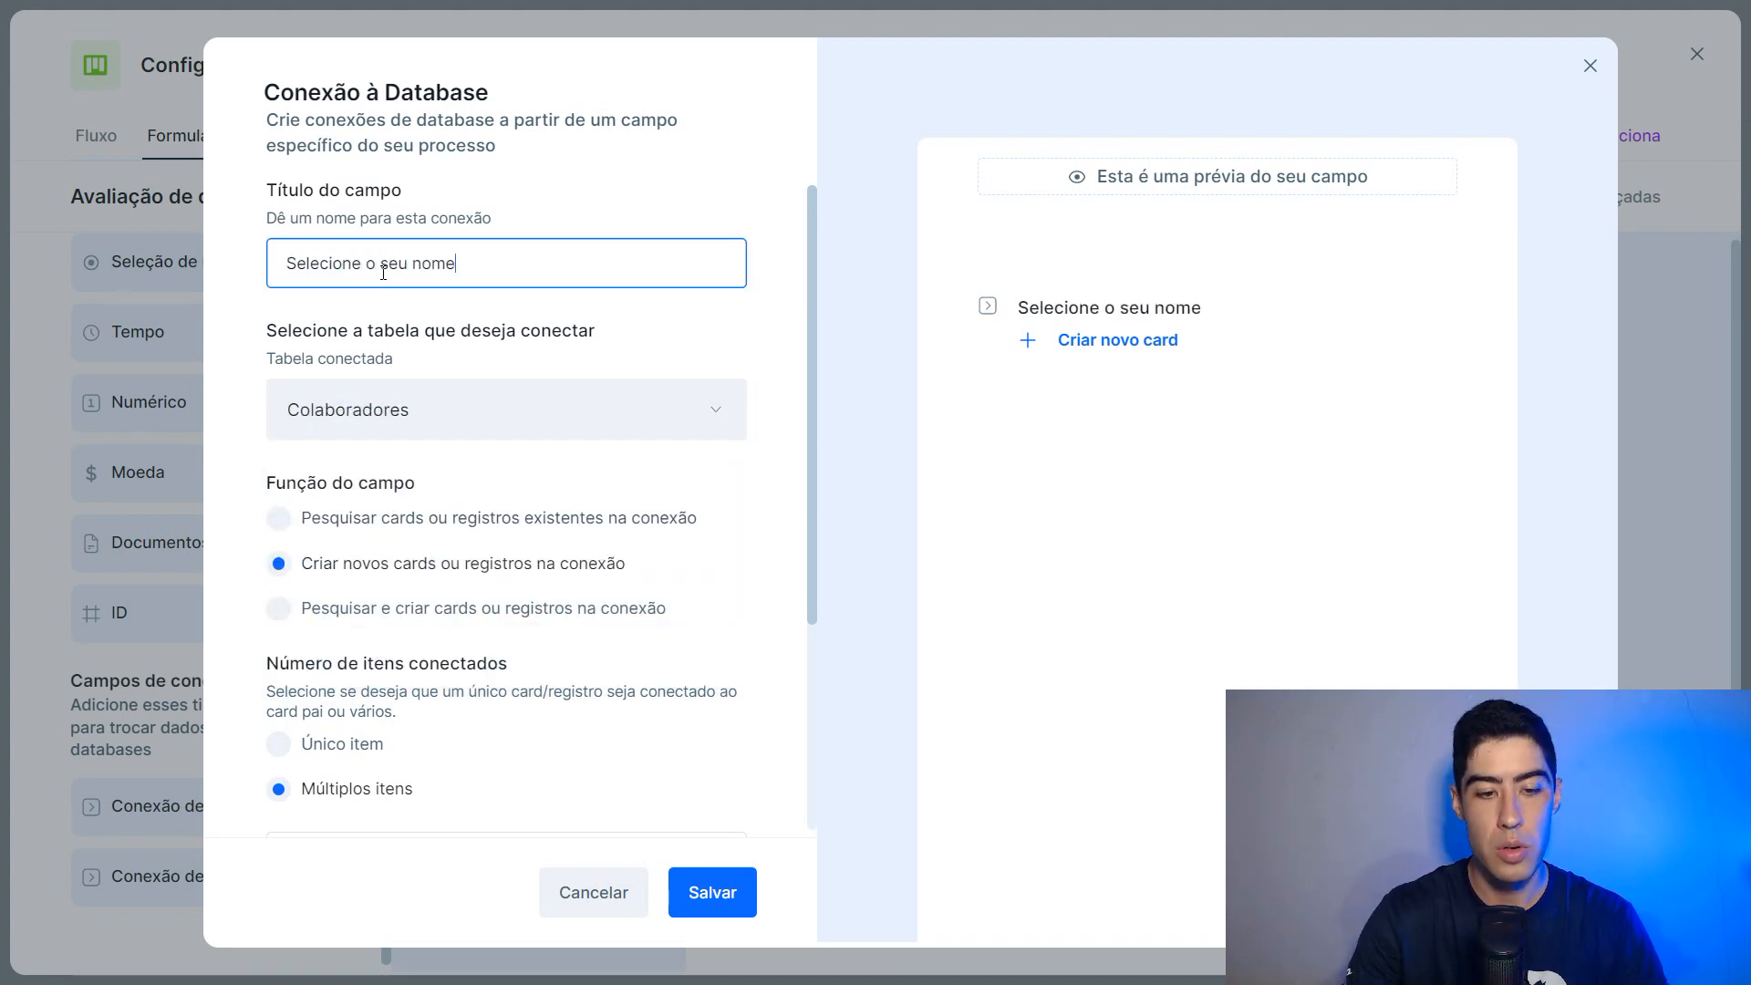
Set the connection field to search existing records, allow only a single connected item, and make it required
{"action": "left_click", "coordinate": [279, 518]}
{"action": "scroll", "coordinate": [490, 515], "scroll_direction": "down", "scroll_amount": 4}
{"action": "left_click", "coordinate": [307, 446]}
{"action": "left_click", "coordinate": [730, 715]}
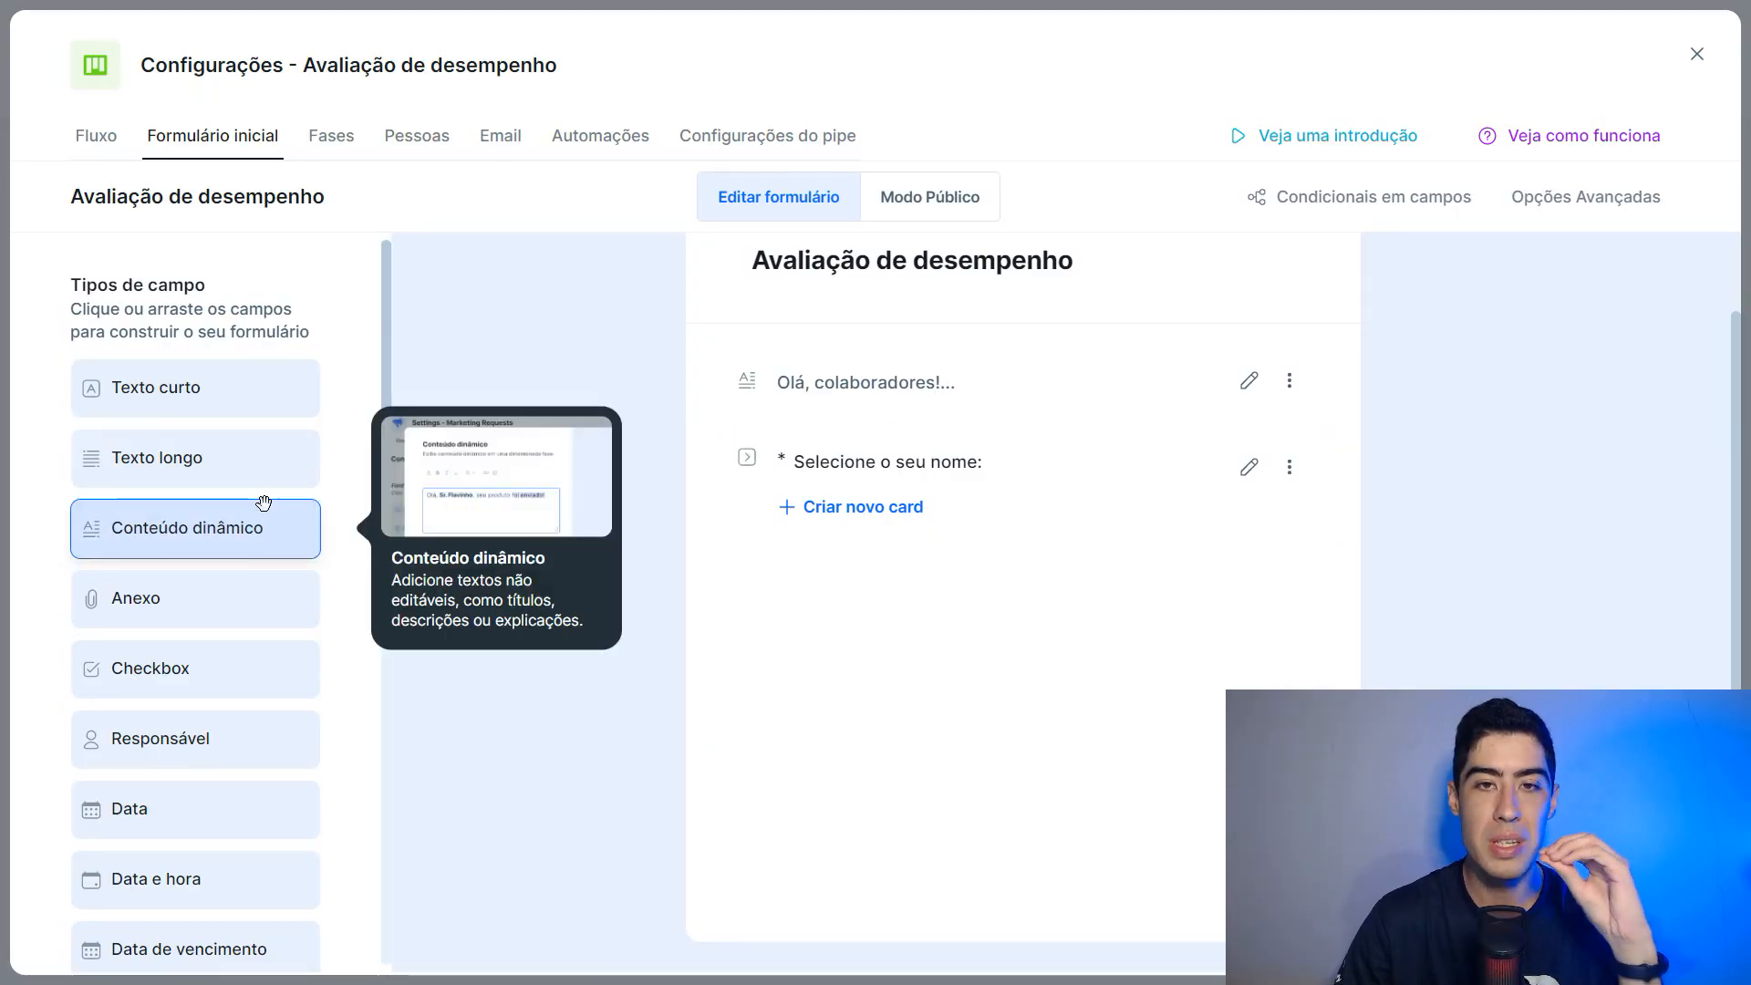
Add a required horizontal single-option field titled "Esta é uma autoavaliação?" with the options Sim and Não
{"action": "scroll", "coordinate": [264, 502], "scroll_direction": "down", "scroll_amount": 7}
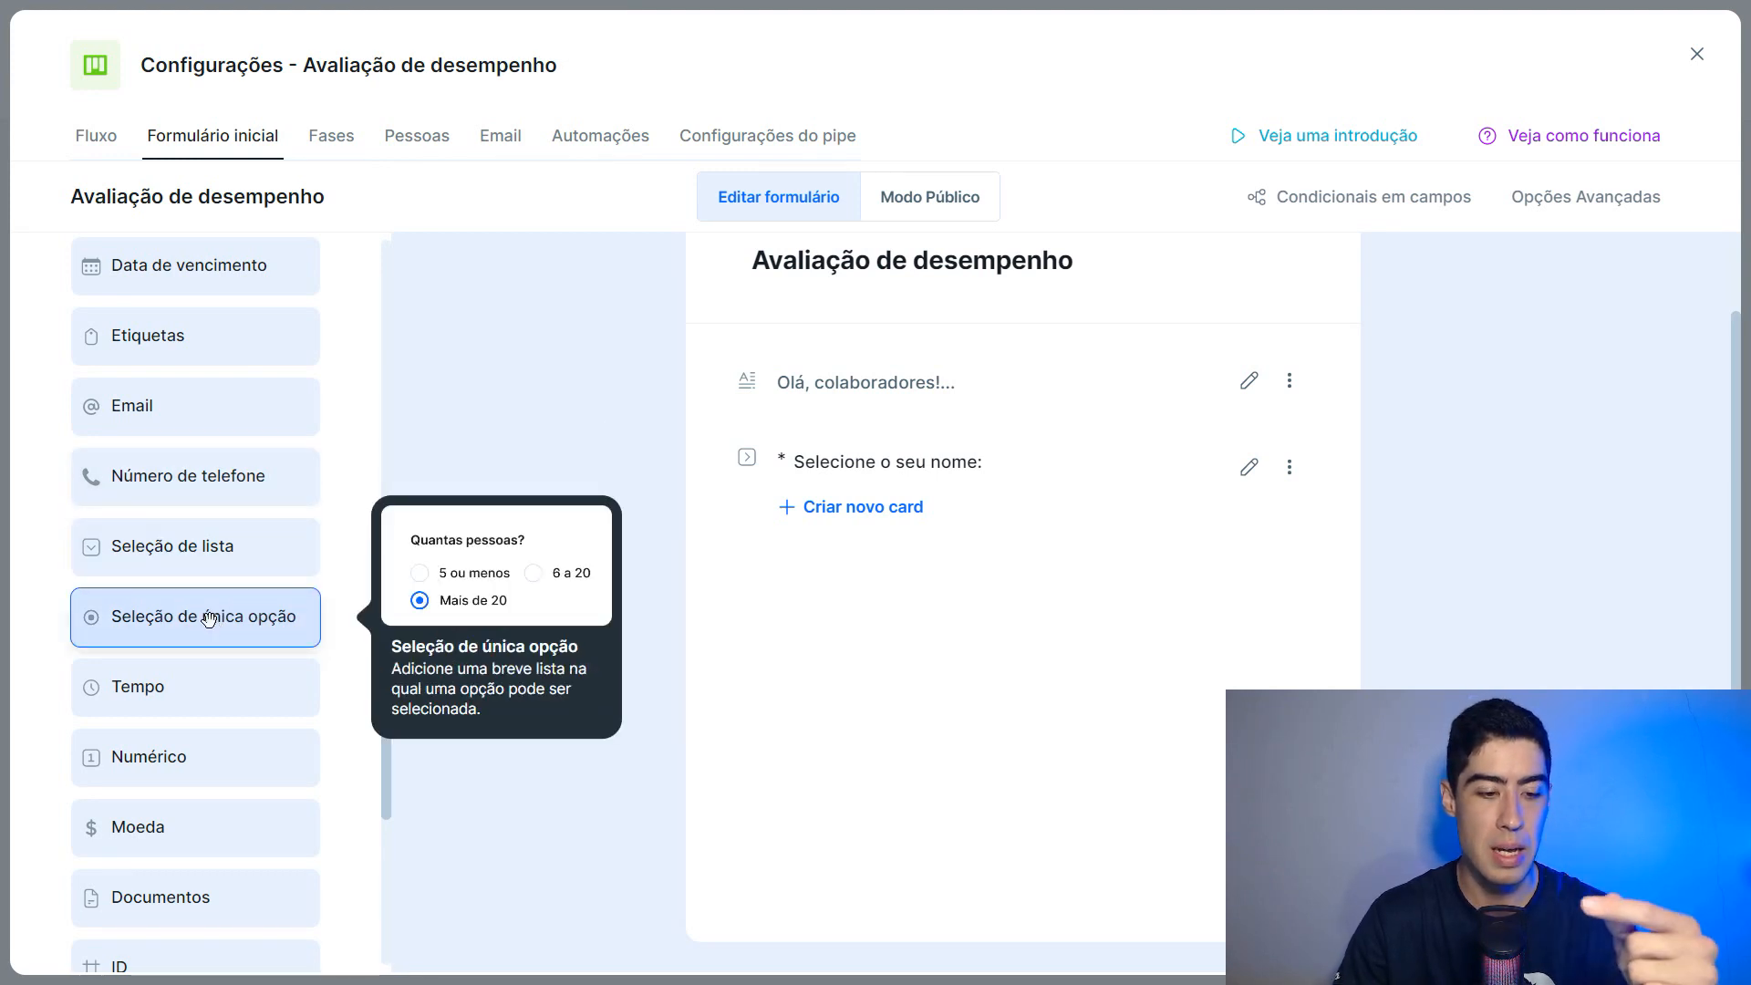
{"action": "left_click", "coordinate": [177, 628]}
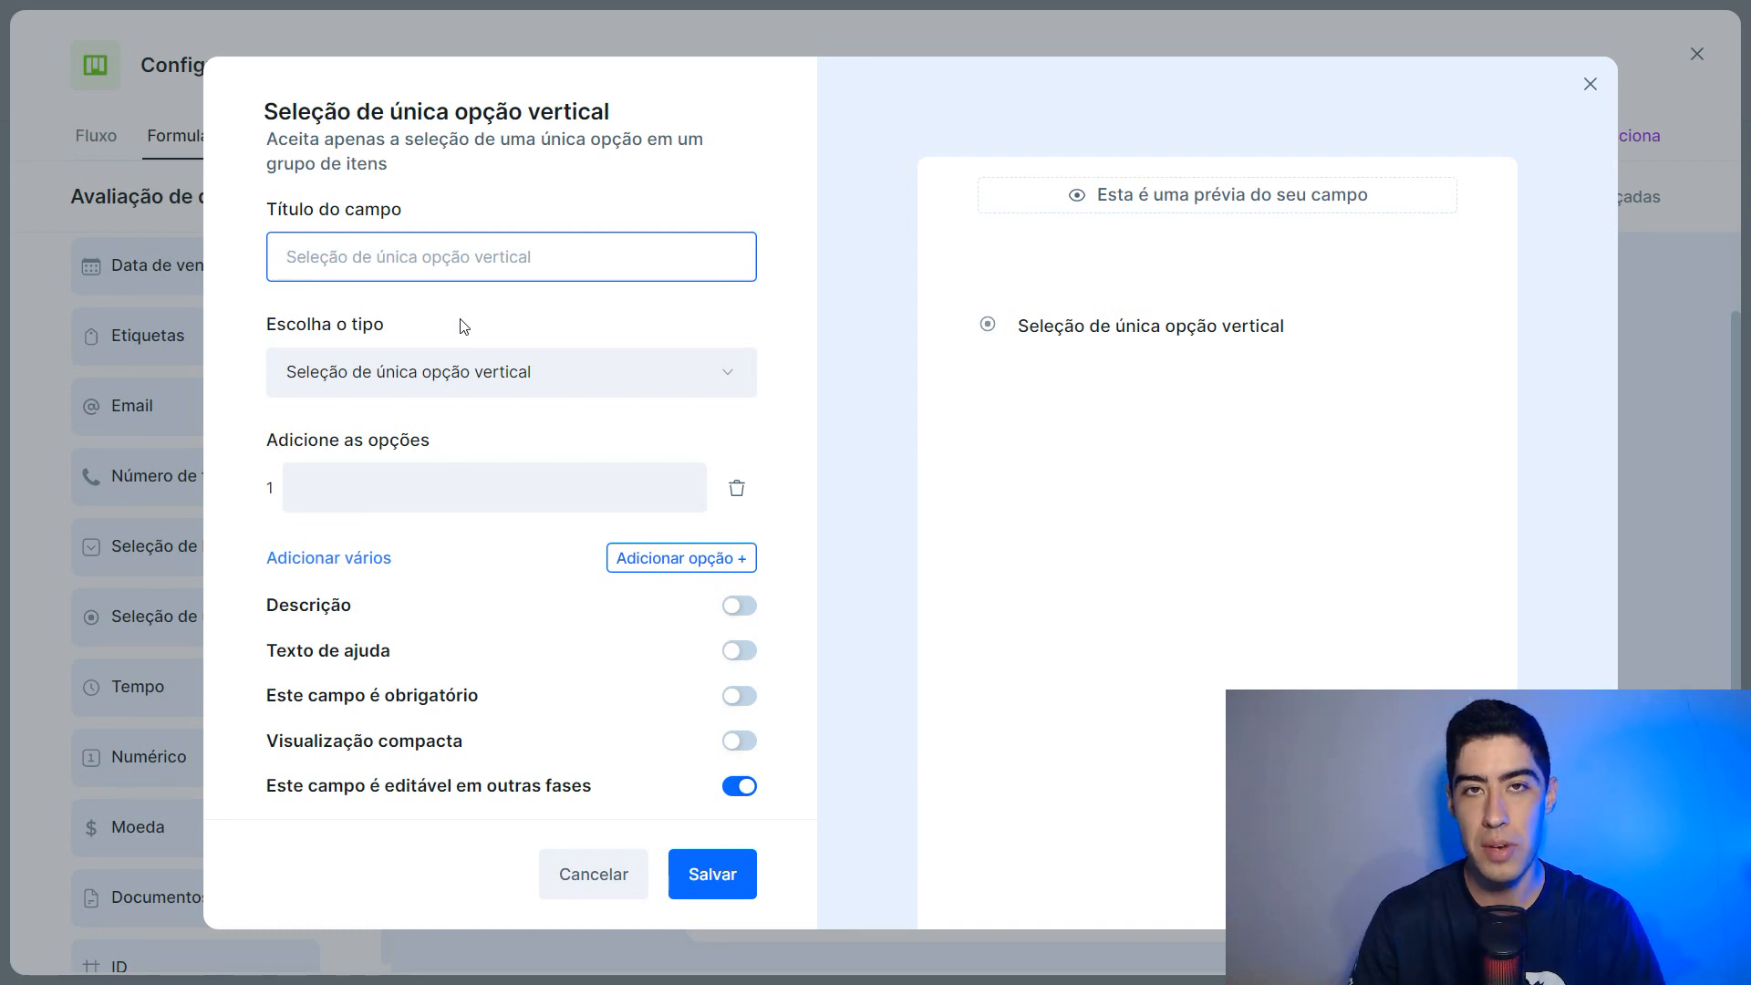
{"action": "left_click", "coordinate": [563, 364]}
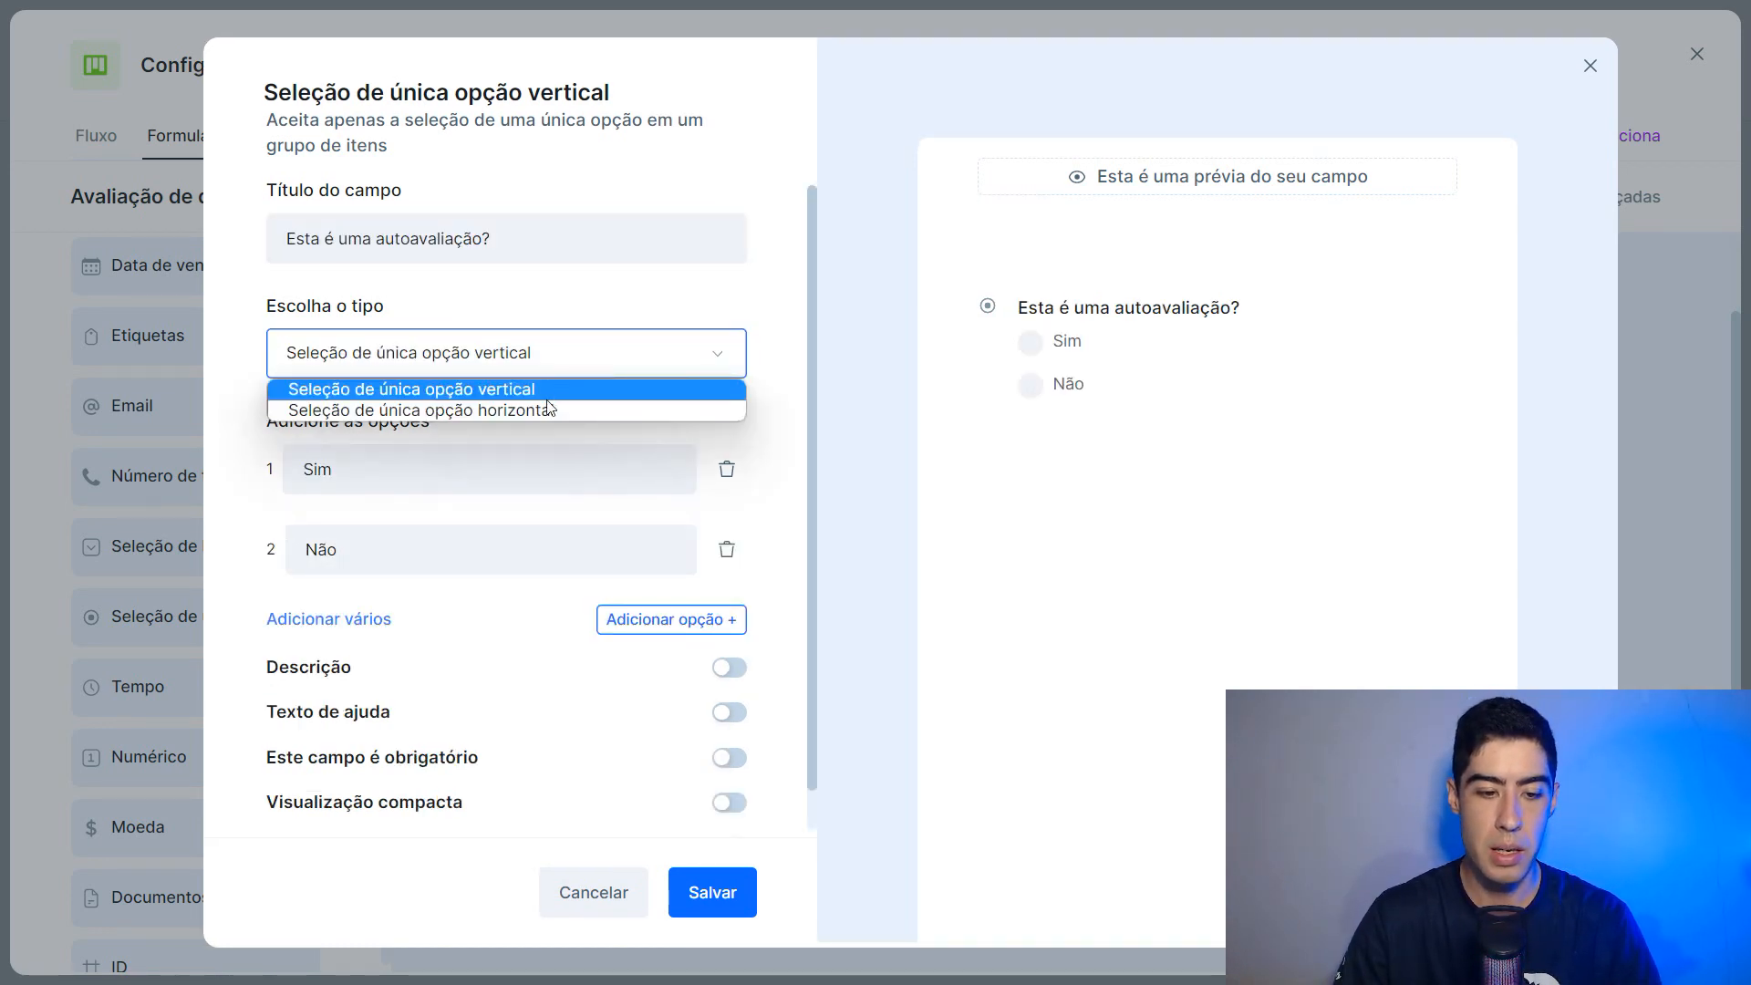
{"action": "left_click", "coordinate": [551, 410]}
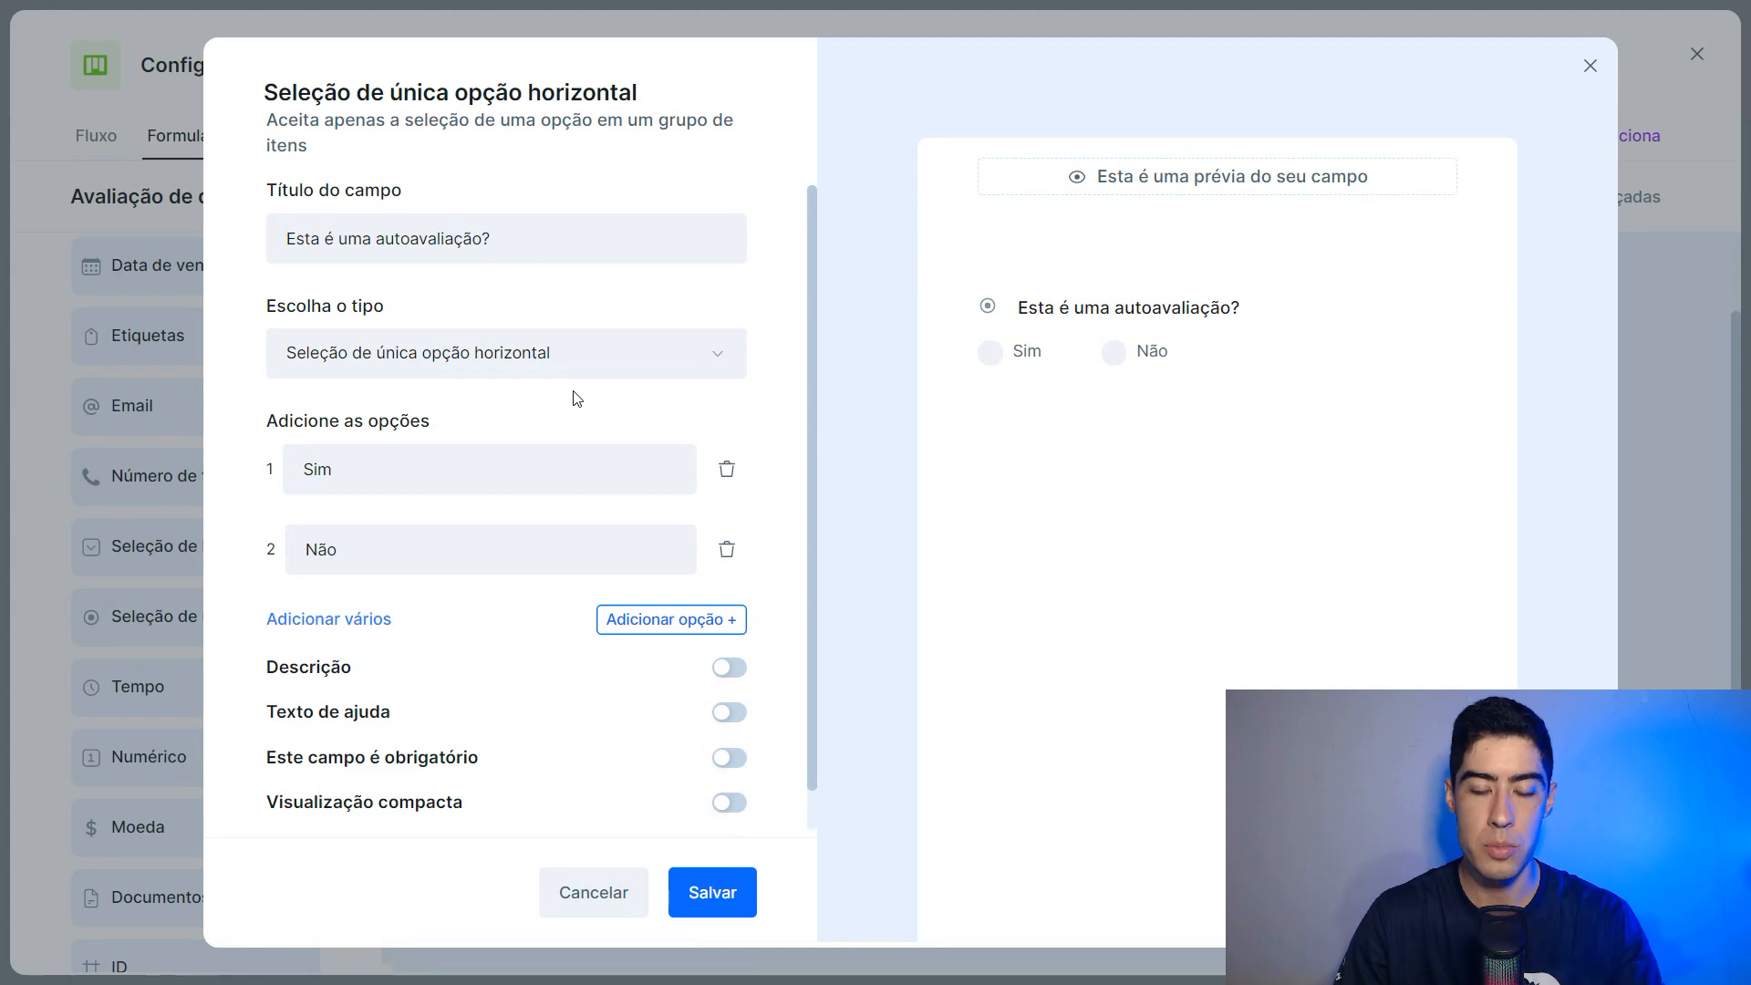
{"action": "scroll", "coordinate": [764, 529], "scroll_direction": "down", "scroll_amount": 1}
{"action": "left_click", "coordinate": [734, 714]}
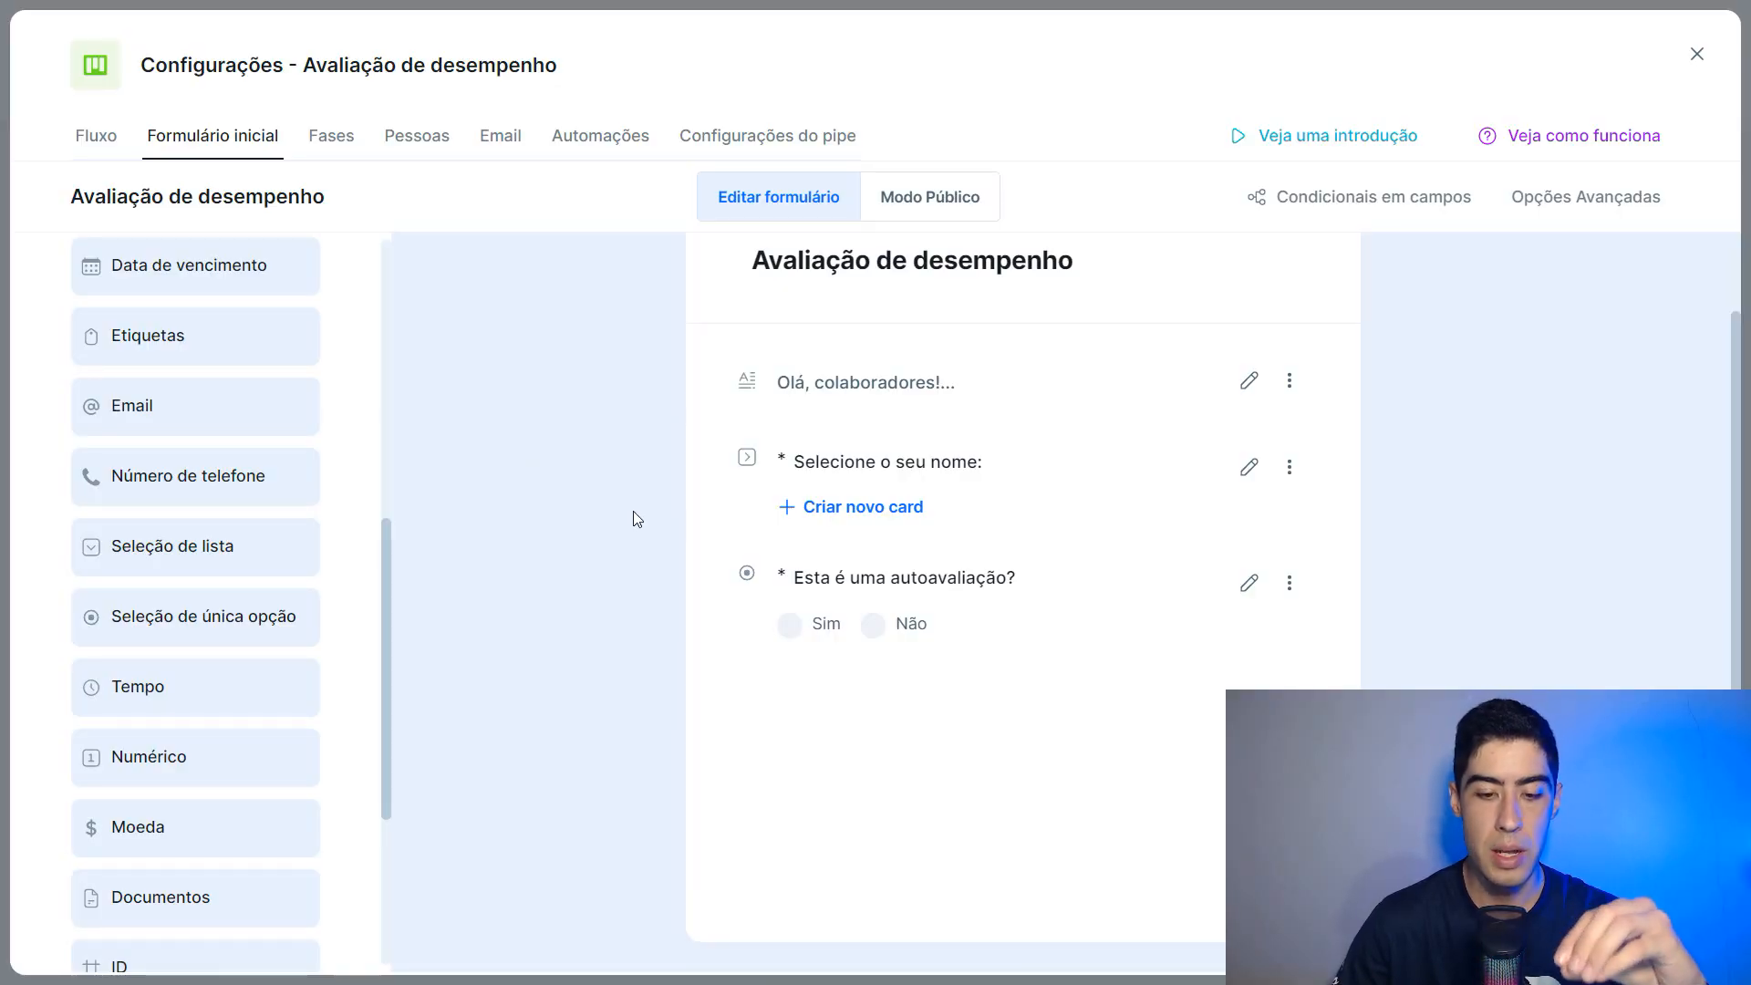
Add a required list selection field titled "1) Estou satisfeito com o meu desempenho profissional nos últimos 3 meses:" with options 1 to 10
{"action": "mouse_move", "coordinate": [227, 543]}
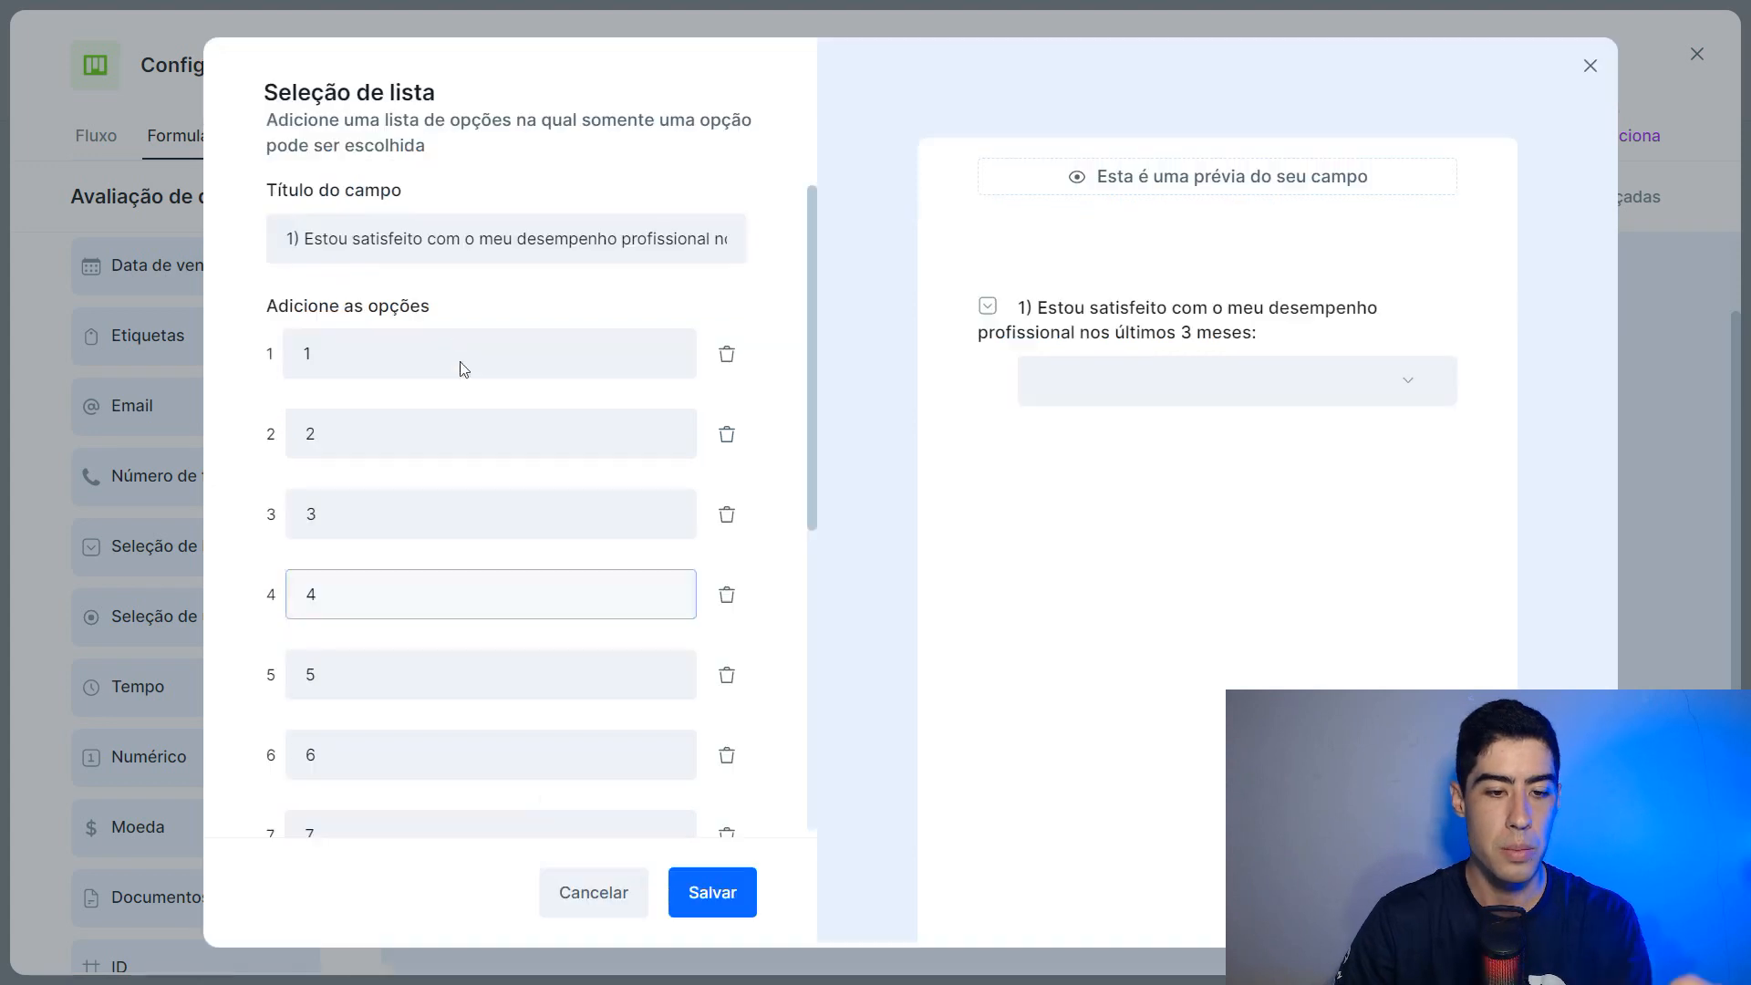
{"action": "left_click", "coordinate": [371, 241]}
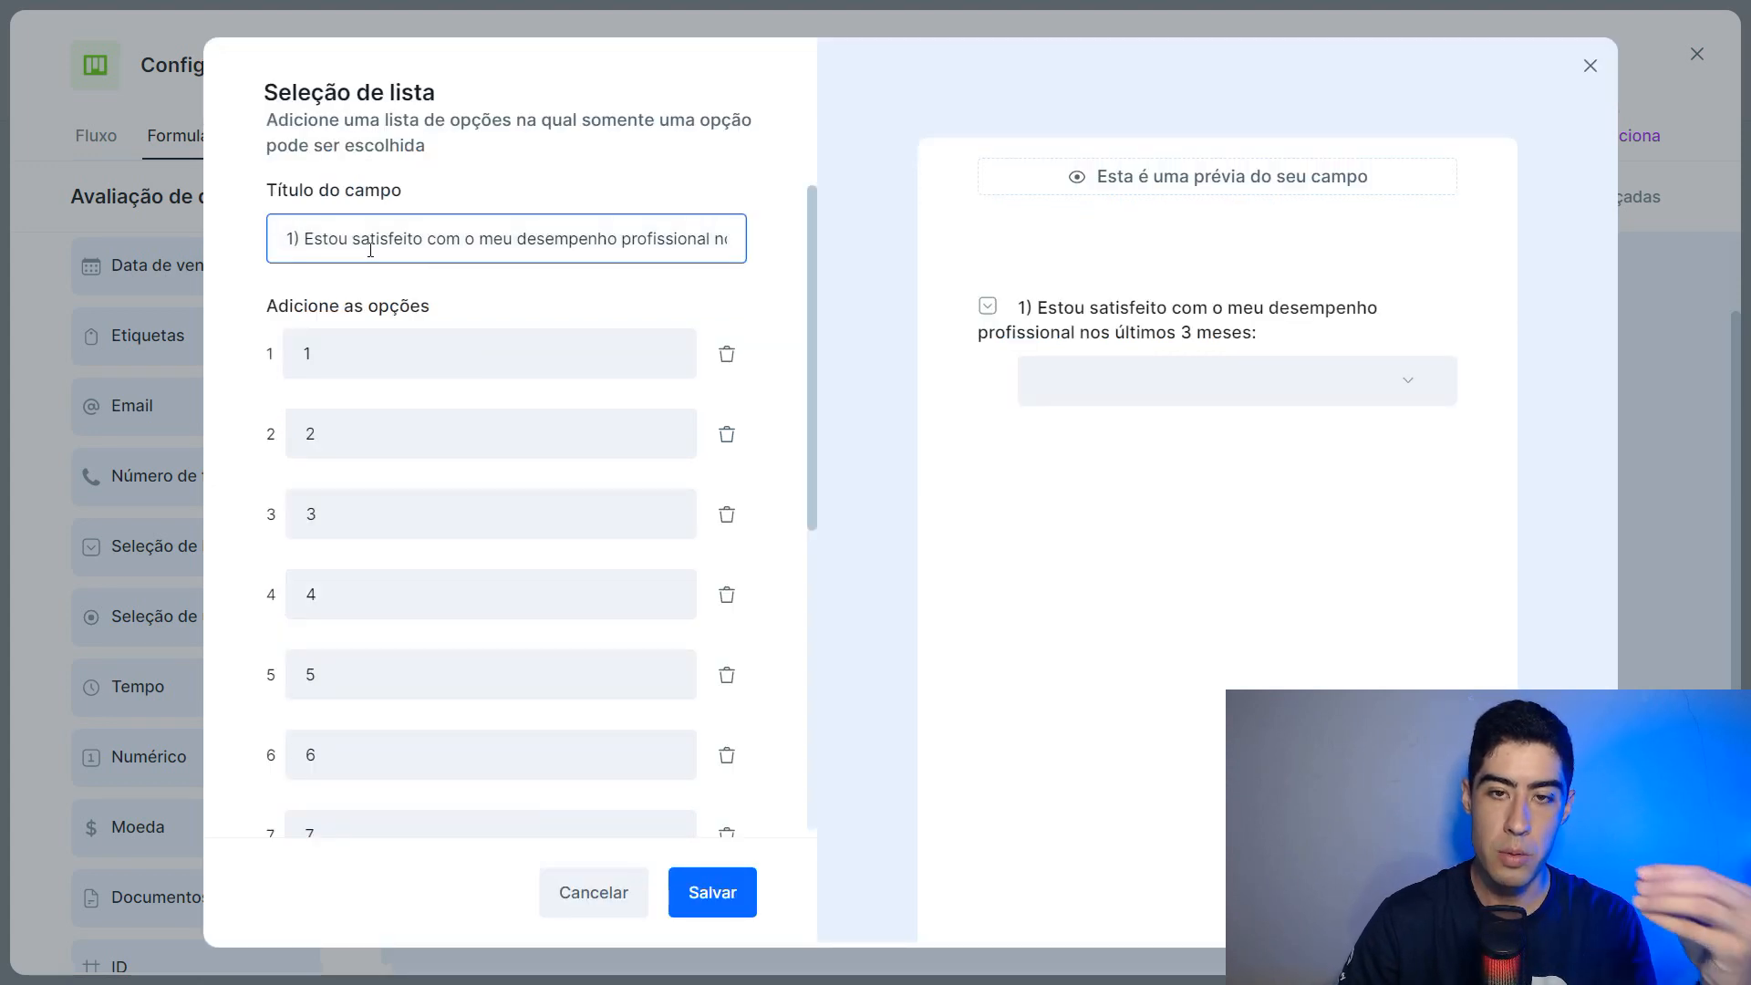
{"action": "scroll", "coordinate": [483, 405], "scroll_direction": "down", "scroll_amount": 3}
{"action": "scroll", "coordinate": [479, 422], "scroll_direction": "down", "scroll_amount": 5}
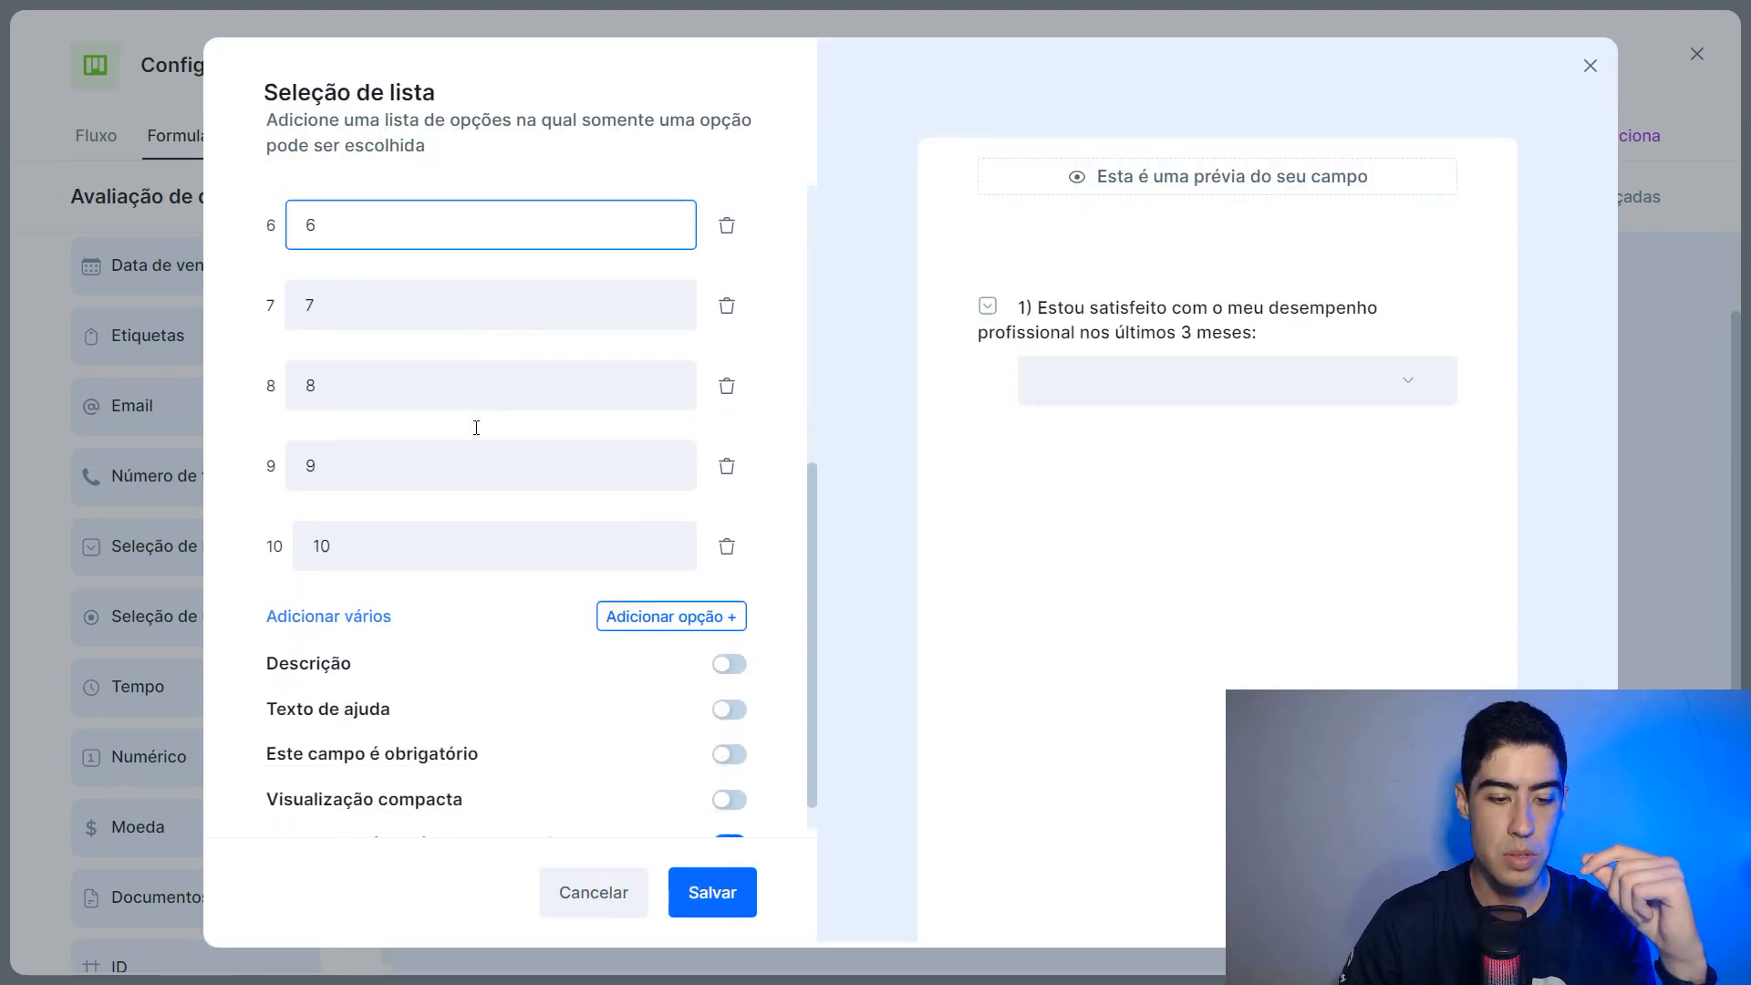
{"action": "left_click", "coordinate": [729, 715]}
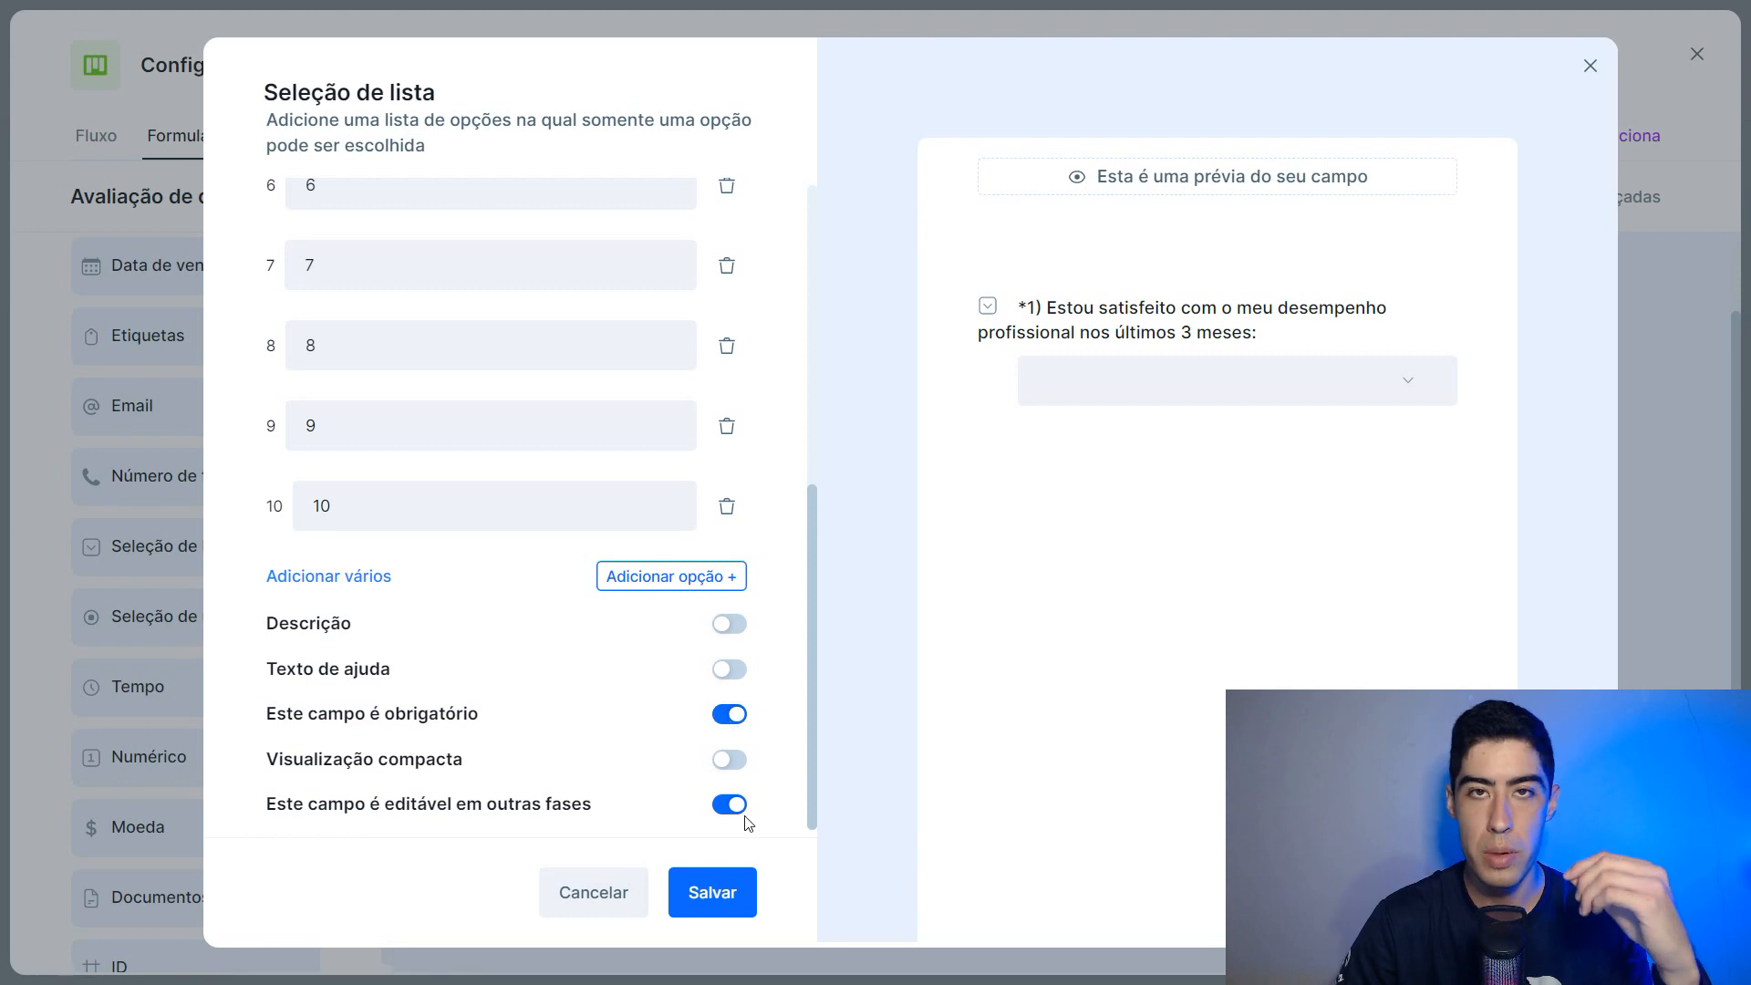
{"action": "left_click", "coordinate": [712, 894]}
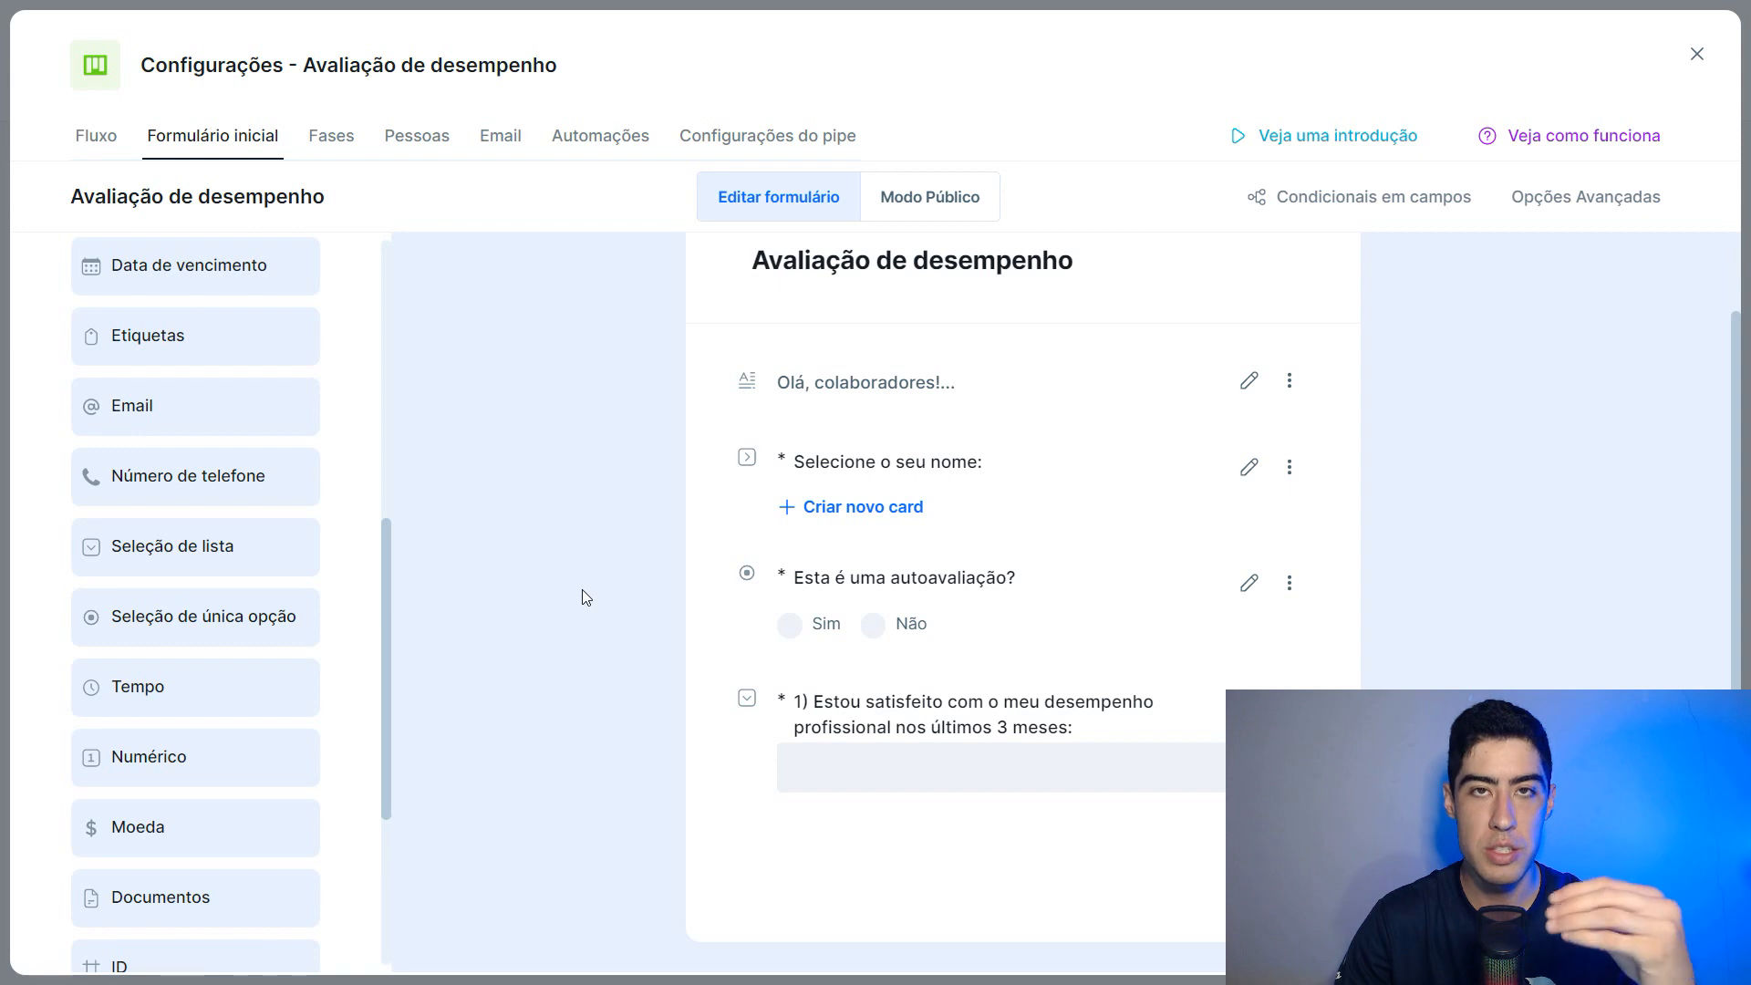
Add a required long text field titled "11) Cite habilidades técnicas positivas que você possui:"
{"action": "scroll", "coordinate": [247, 655], "scroll_direction": "up", "scroll_amount": 8}
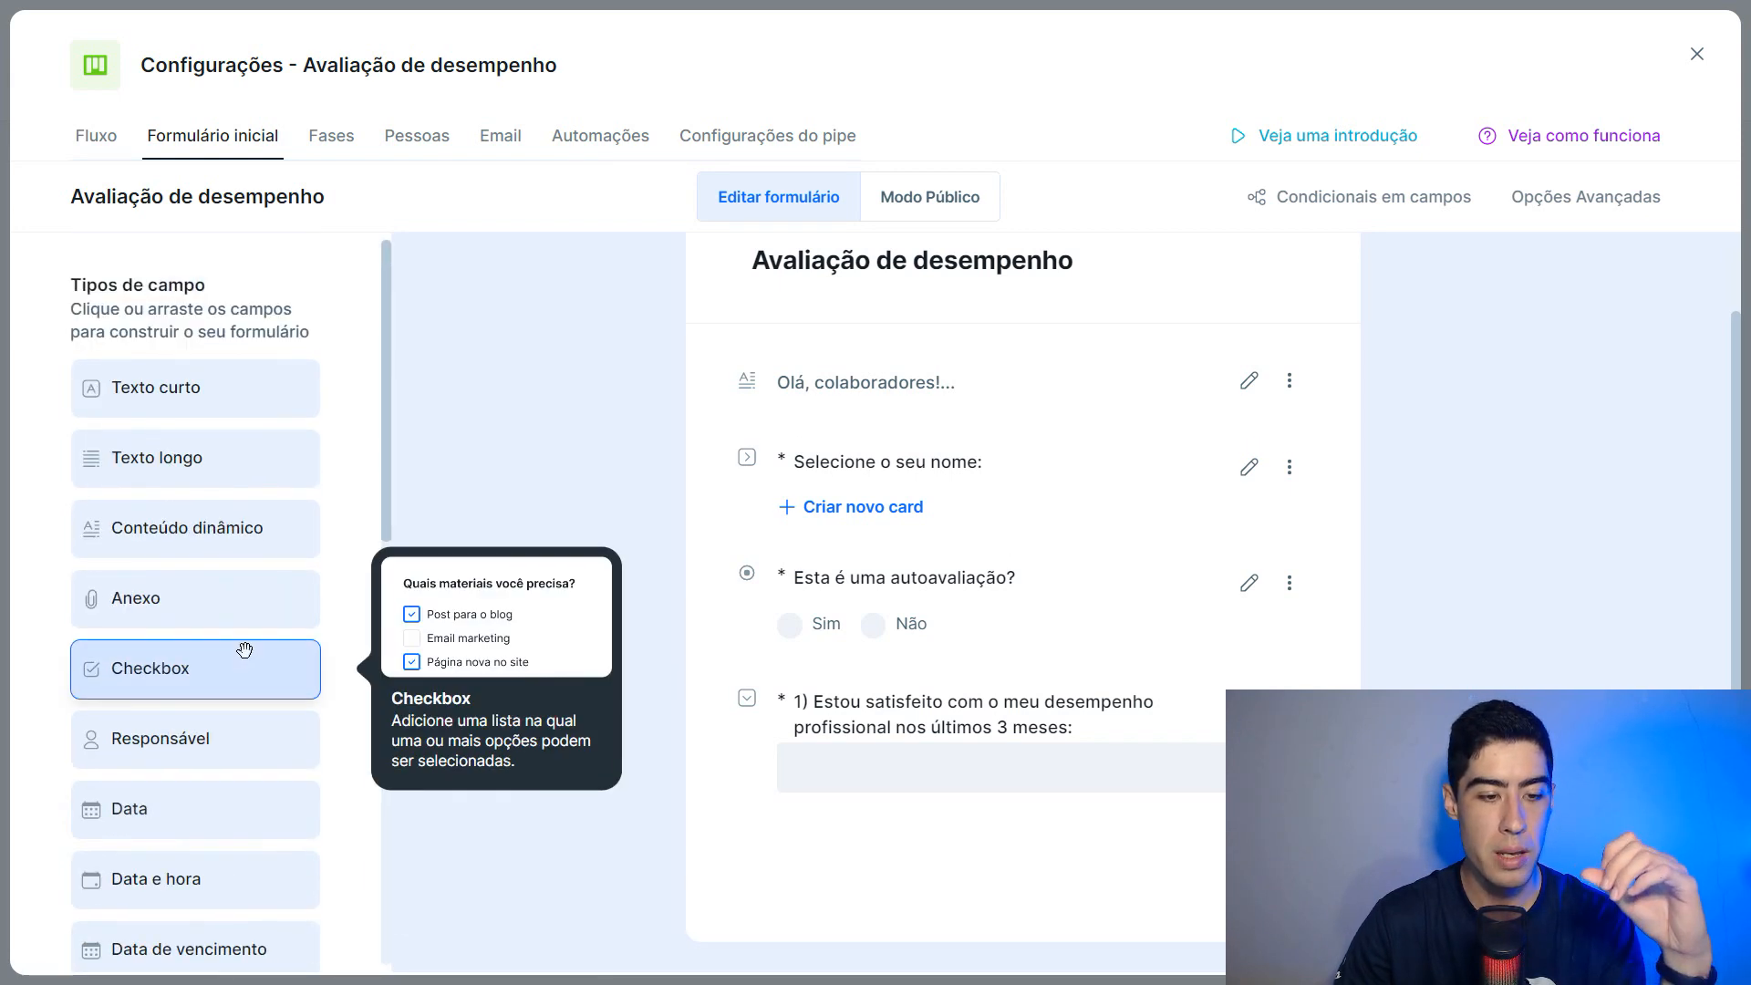
{"action": "left_click", "coordinate": [190, 471]}
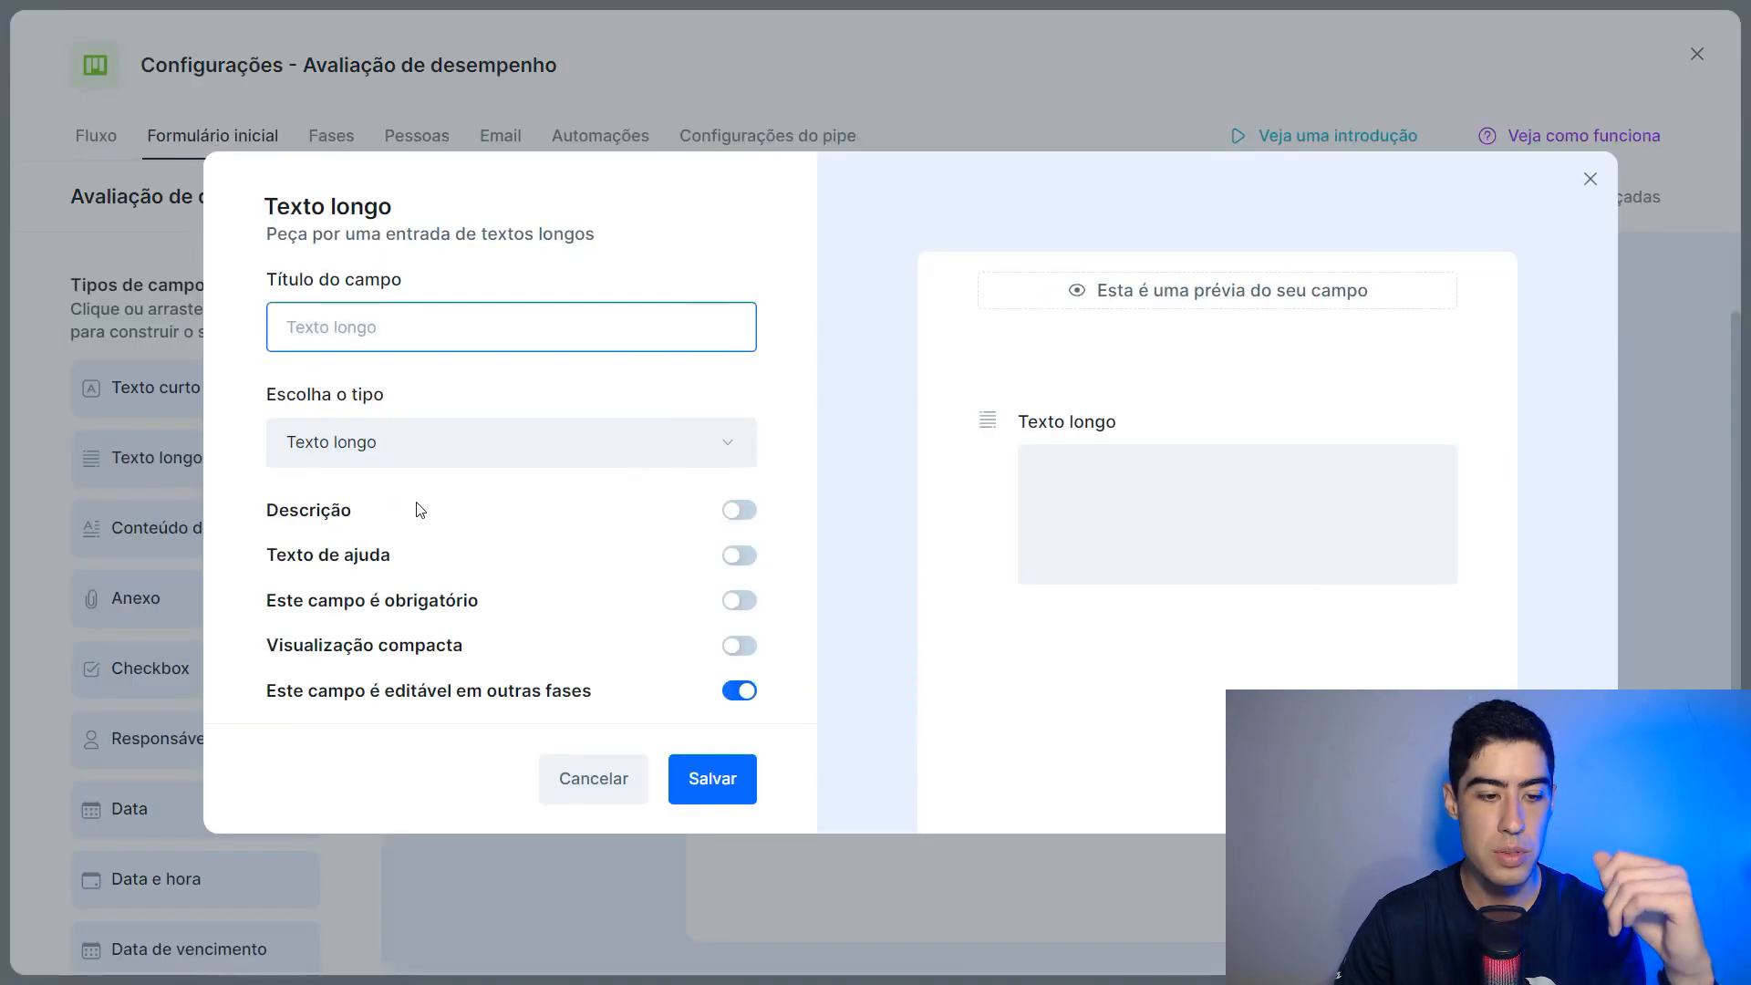
{"action": "type", "text": "11) Cite habilidades técnicas positivas que você possui:"}
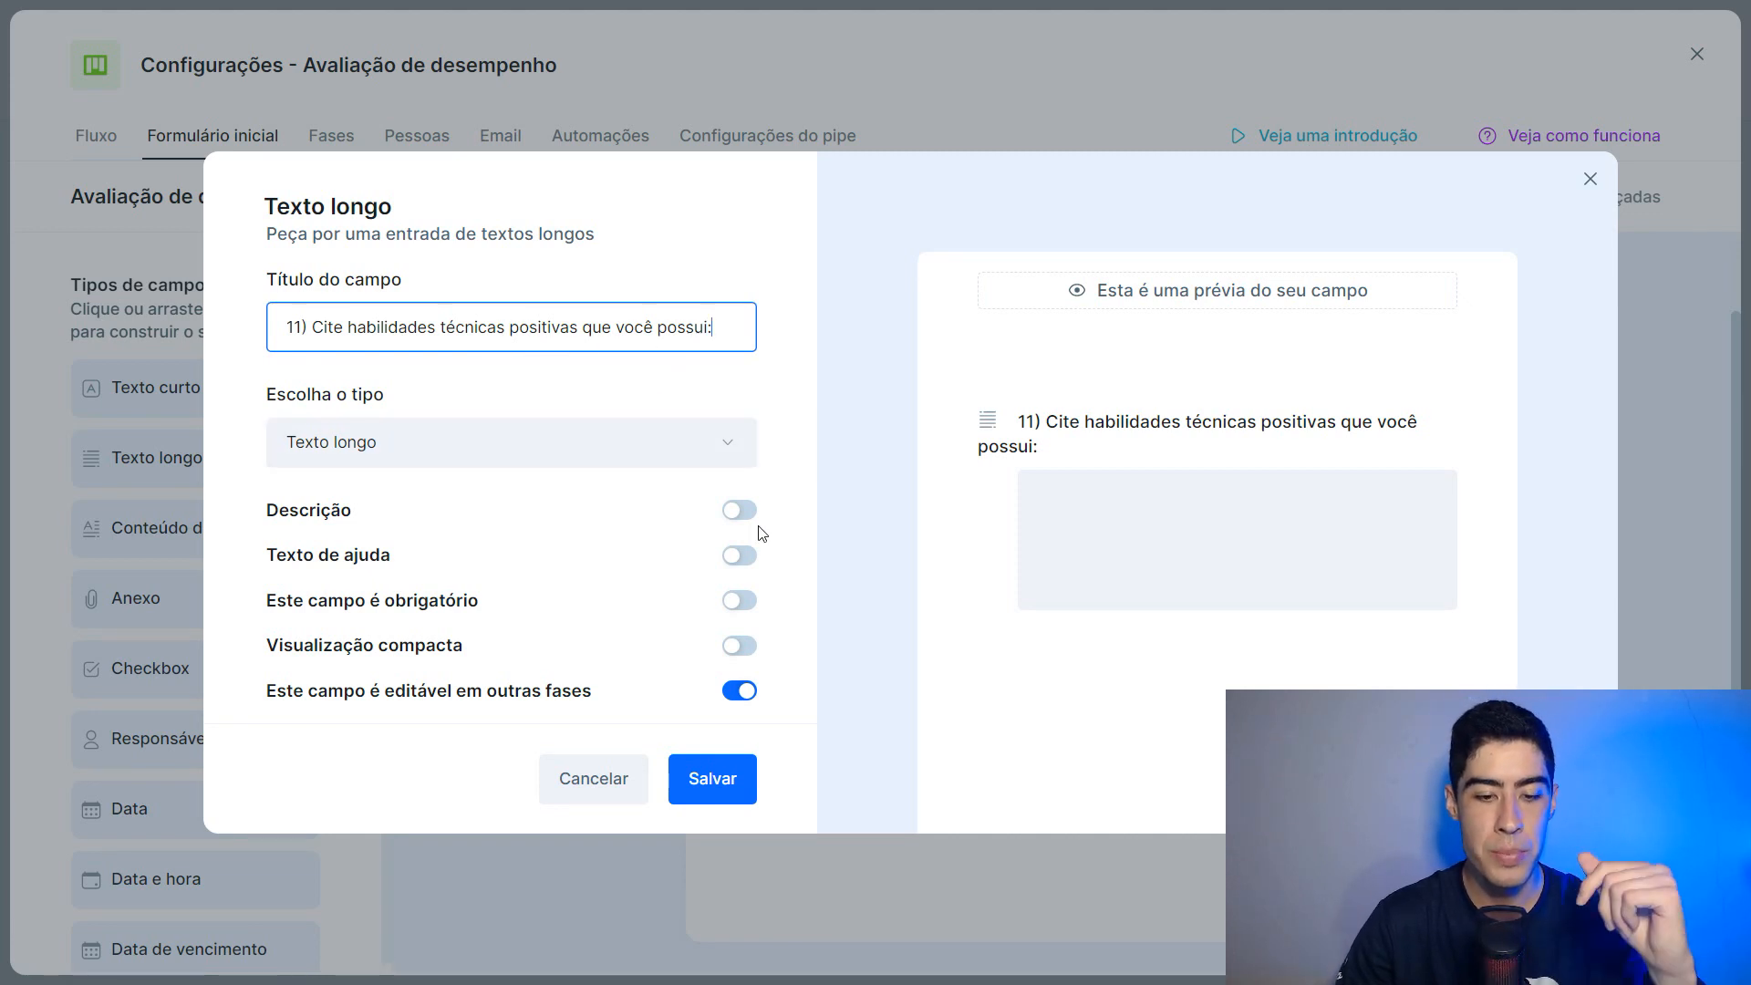
{"action": "left_click", "coordinate": [737, 600]}
{"action": "left_click", "coordinate": [713, 782]}
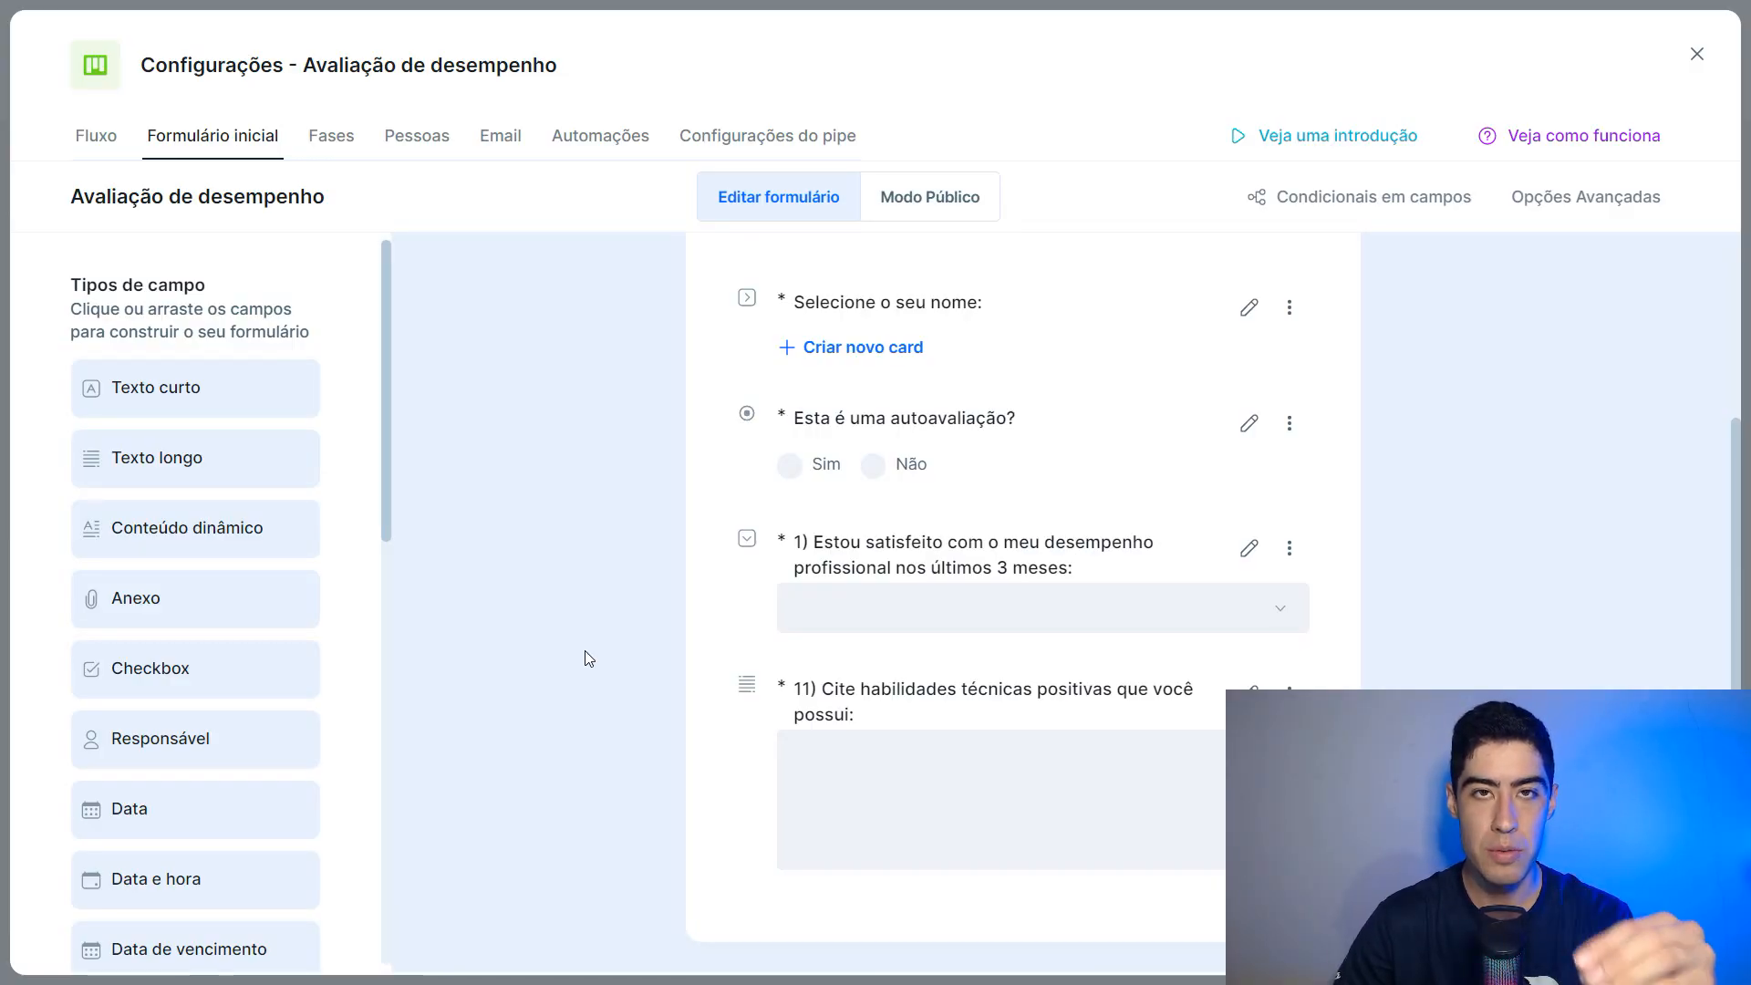
Add a database connection field linked to the Colaboradores table and titled "Quem você deseja avaliar?"
{"action": "scroll", "coordinate": [274, 684], "scroll_direction": "down", "scroll_amount": 10}
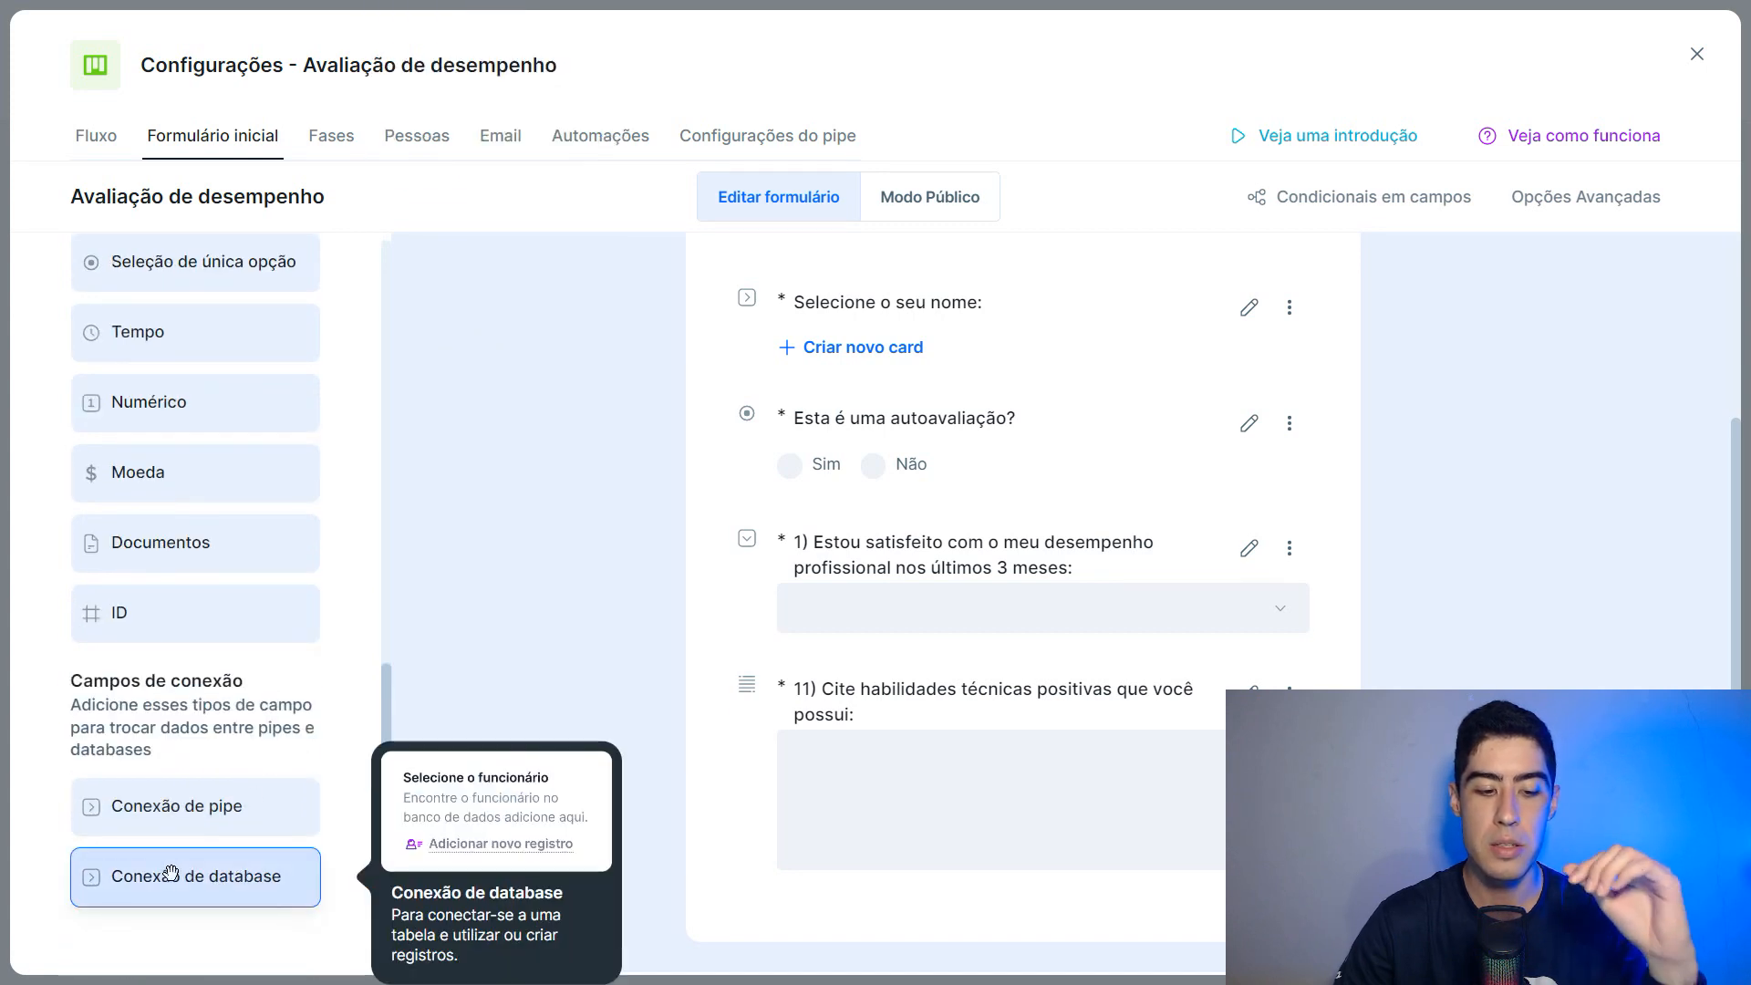
{"action": "left_click", "coordinate": [170, 875]}
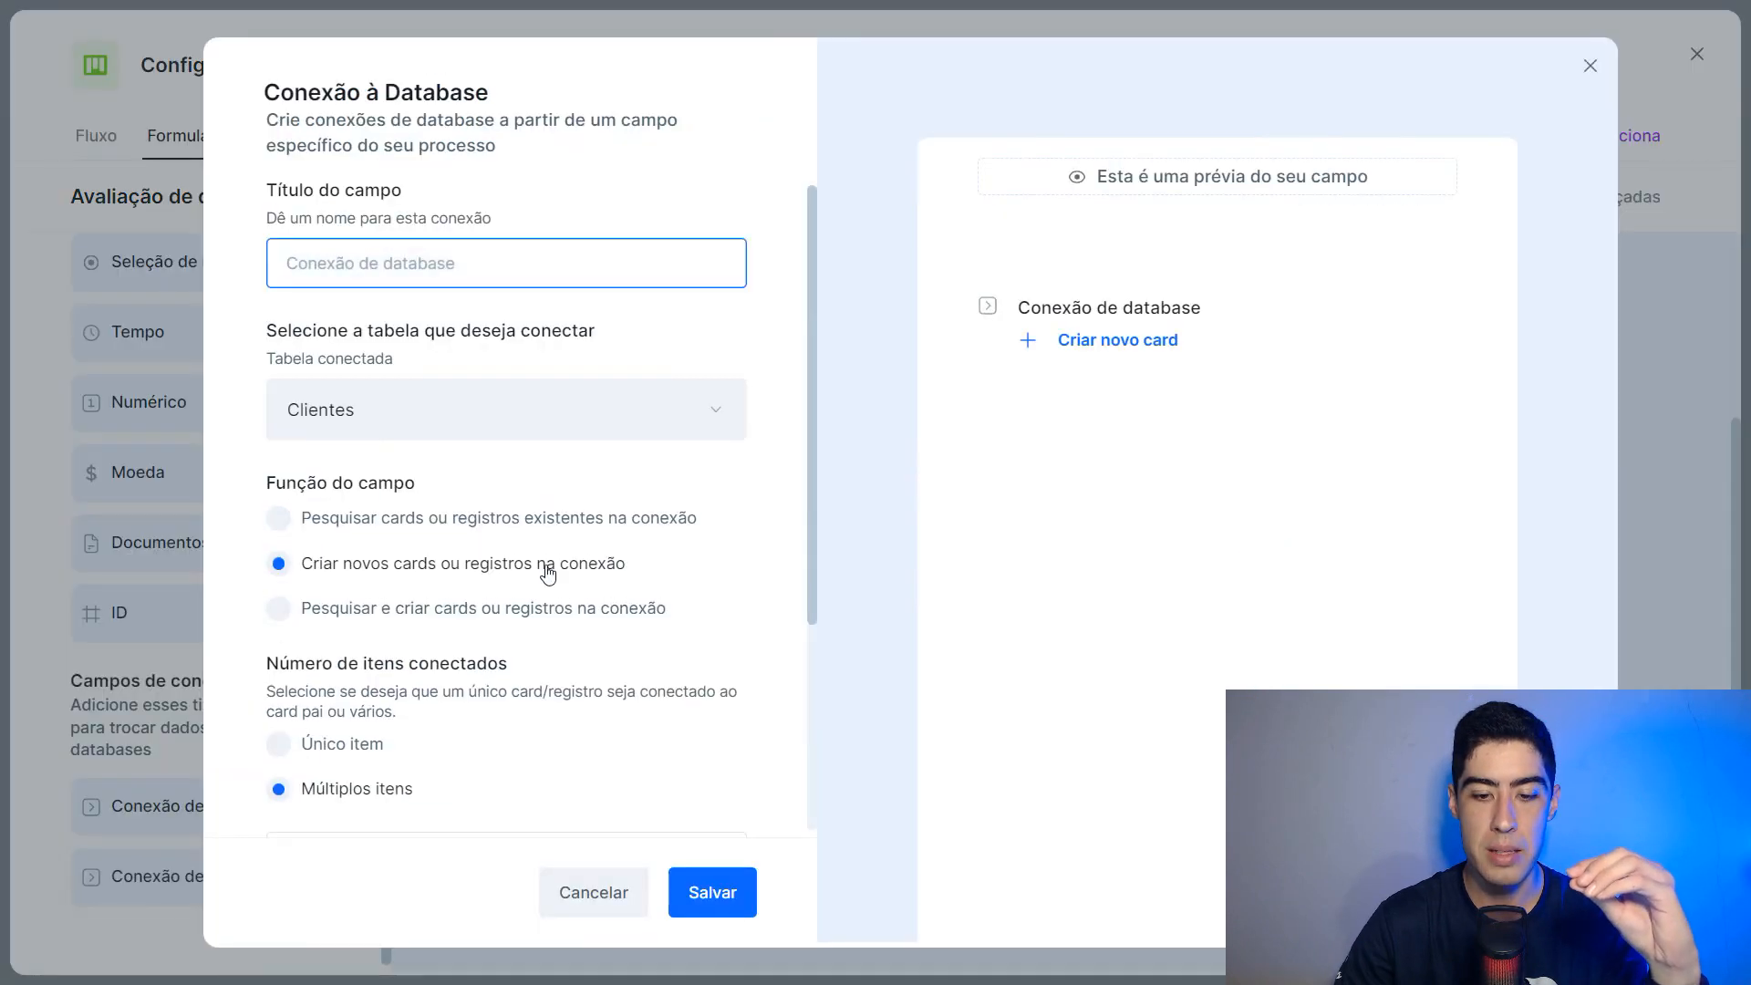
{"action": "left_click", "coordinate": [474, 415]}
{"action": "left_click", "coordinate": [377, 643]}
{"action": "left_click", "coordinate": [422, 265]}
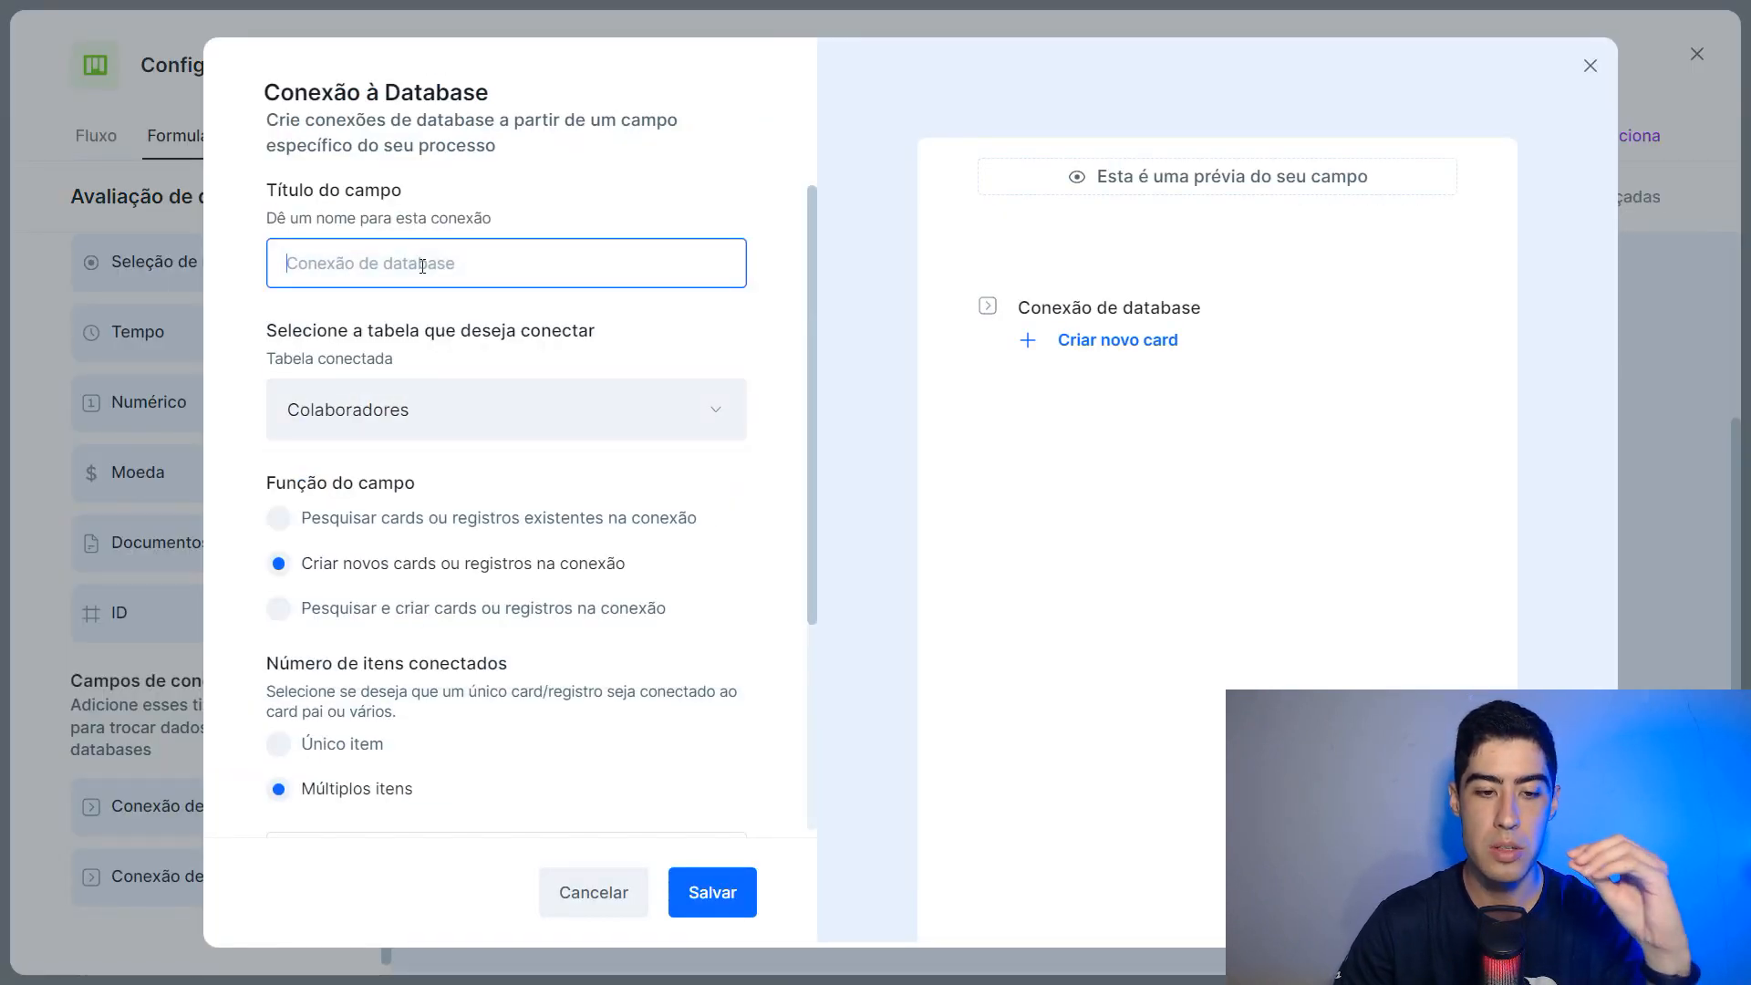
{"action": "type", "text": "Quem vo"}
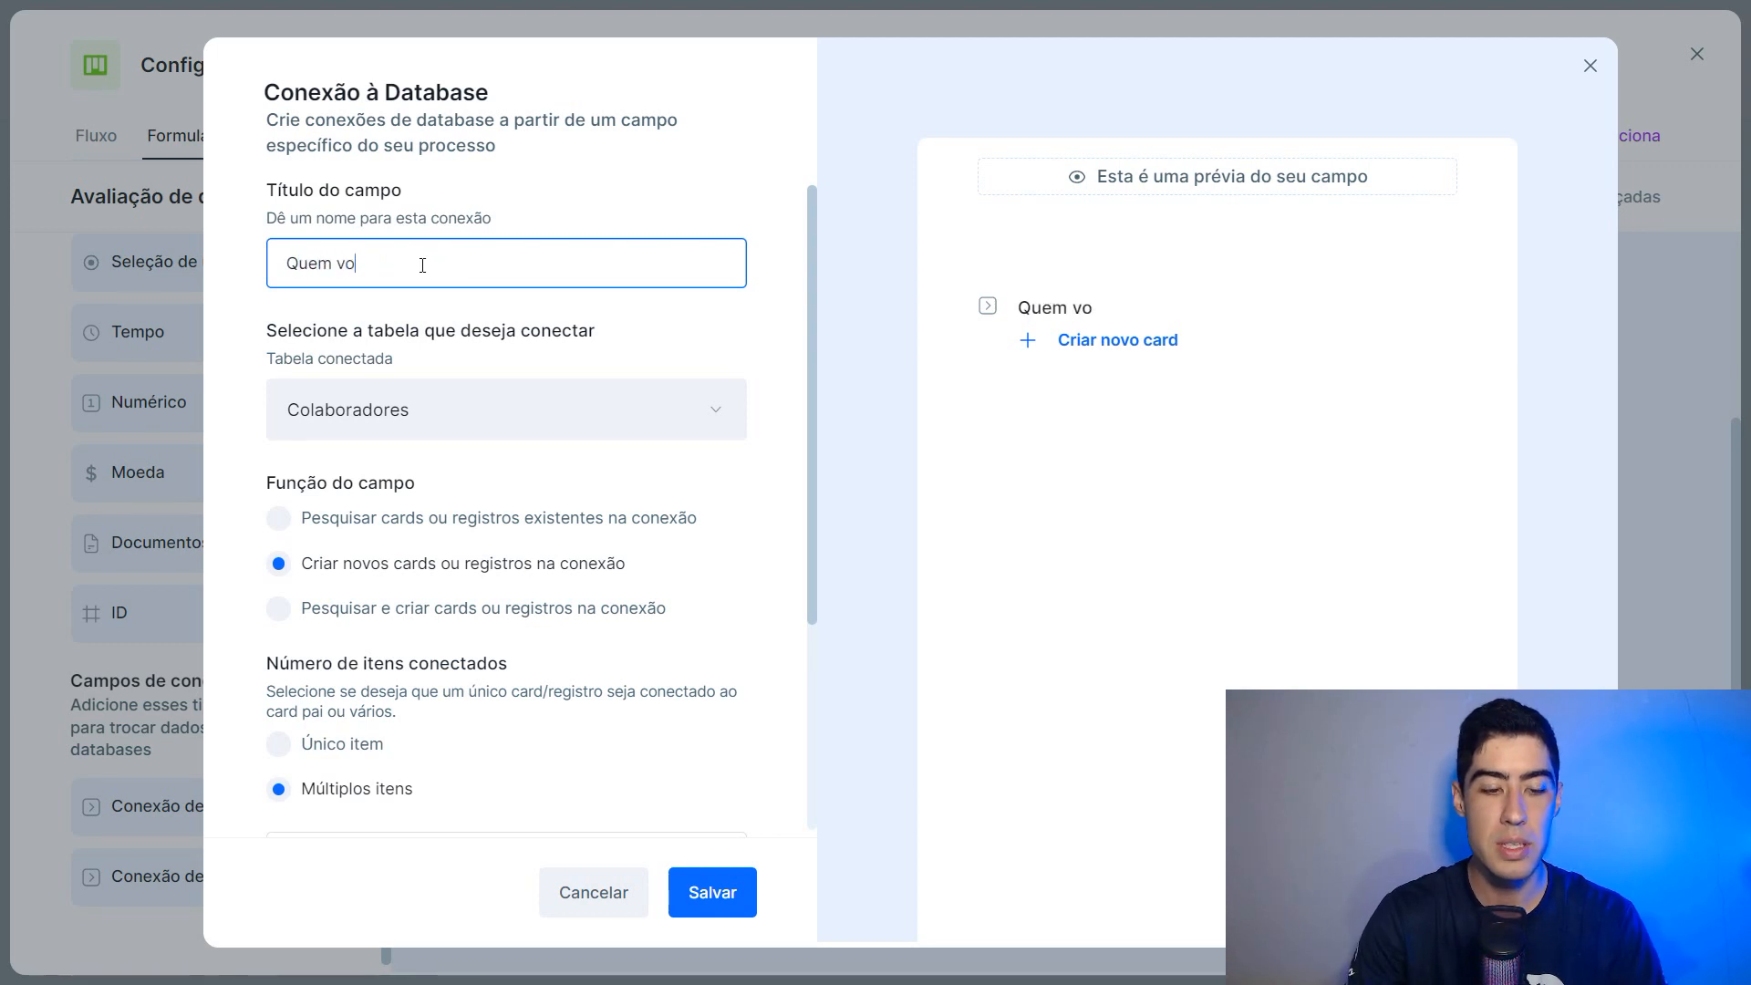
{"action": "type", "text": "cê deseja avaliar?"}
Make the "Quem você deseja avaliar?" field search existing records, accept a single item and be required, and save it
{"action": "left_click", "coordinate": [371, 518]}
{"action": "scroll", "coordinate": [383, 528], "scroll_direction": "down", "scroll_amount": 3}
{"action": "left_click", "coordinate": [337, 515]}
{"action": "scroll", "coordinate": [498, 529], "scroll_direction": "down", "scroll_amount": 1}
{"action": "left_click", "coordinate": [729, 714]}
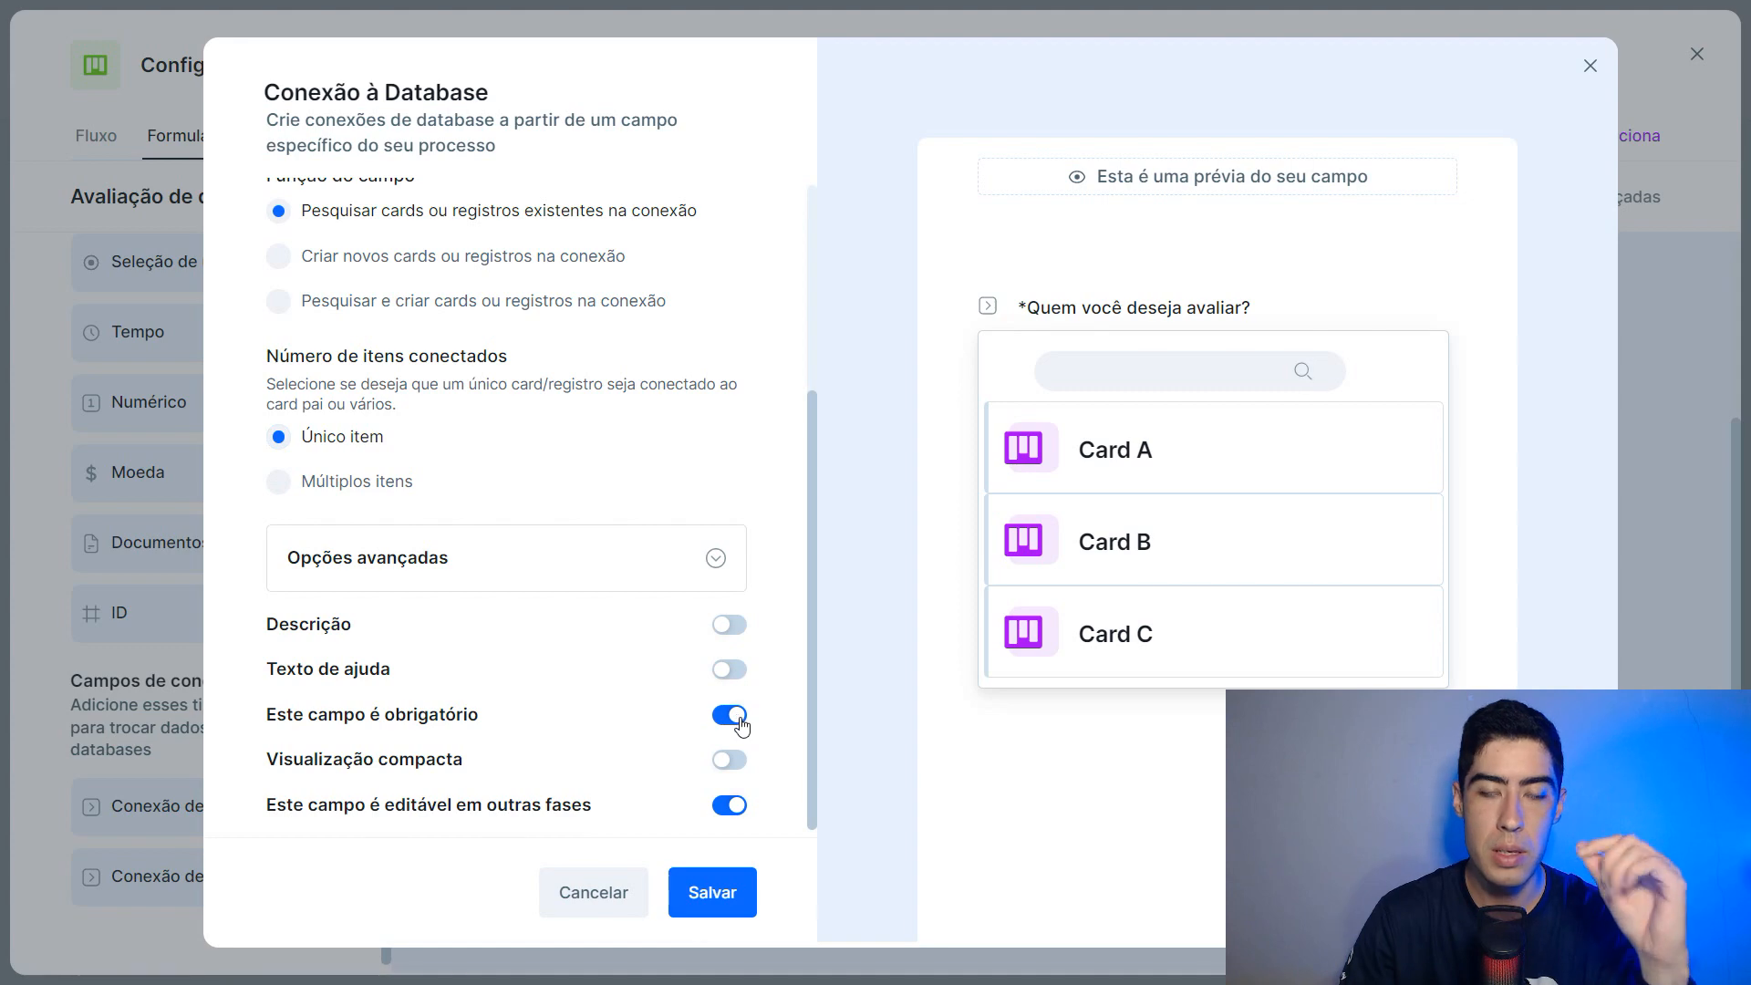
{"action": "left_click", "coordinate": [693, 892]}
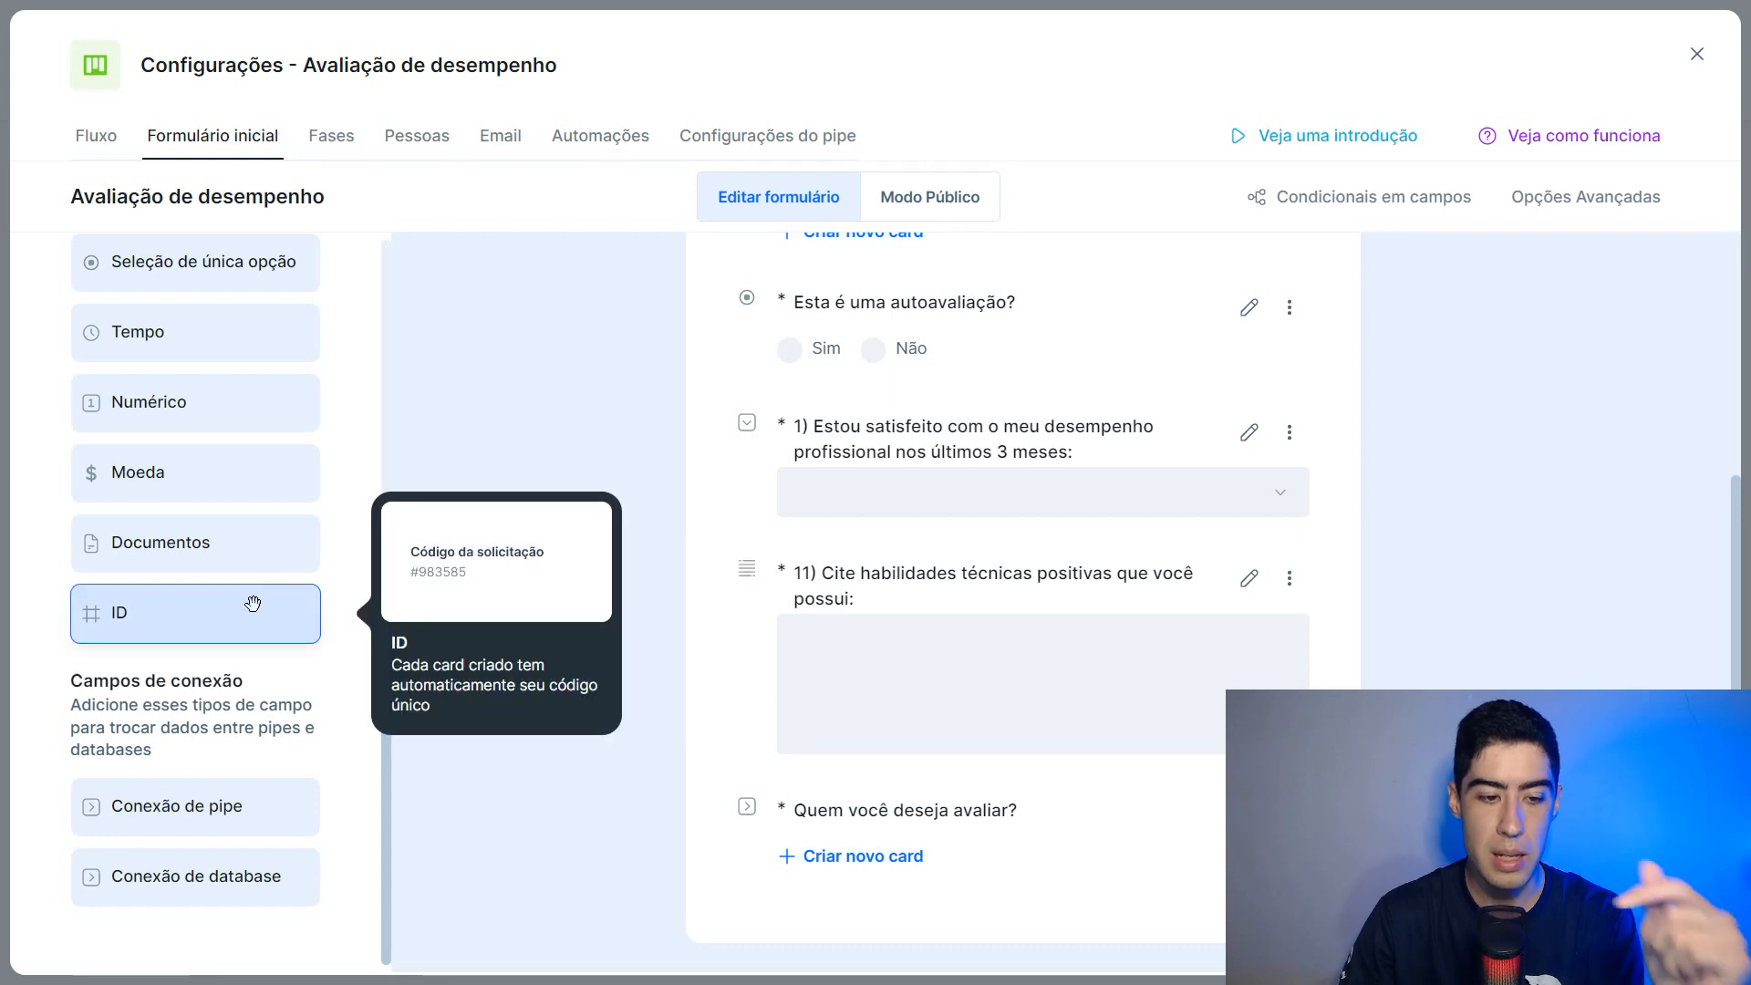
Add a required list field titled "1) Estou satisfeito com como o AVALIADO cumpre com as atividades técnicas com excelência:" with options 1 to 10
{"action": "scroll", "coordinate": [246, 584], "scroll_direction": "up", "scroll_amount": 3}
{"action": "left_click", "coordinate": [170, 430]}
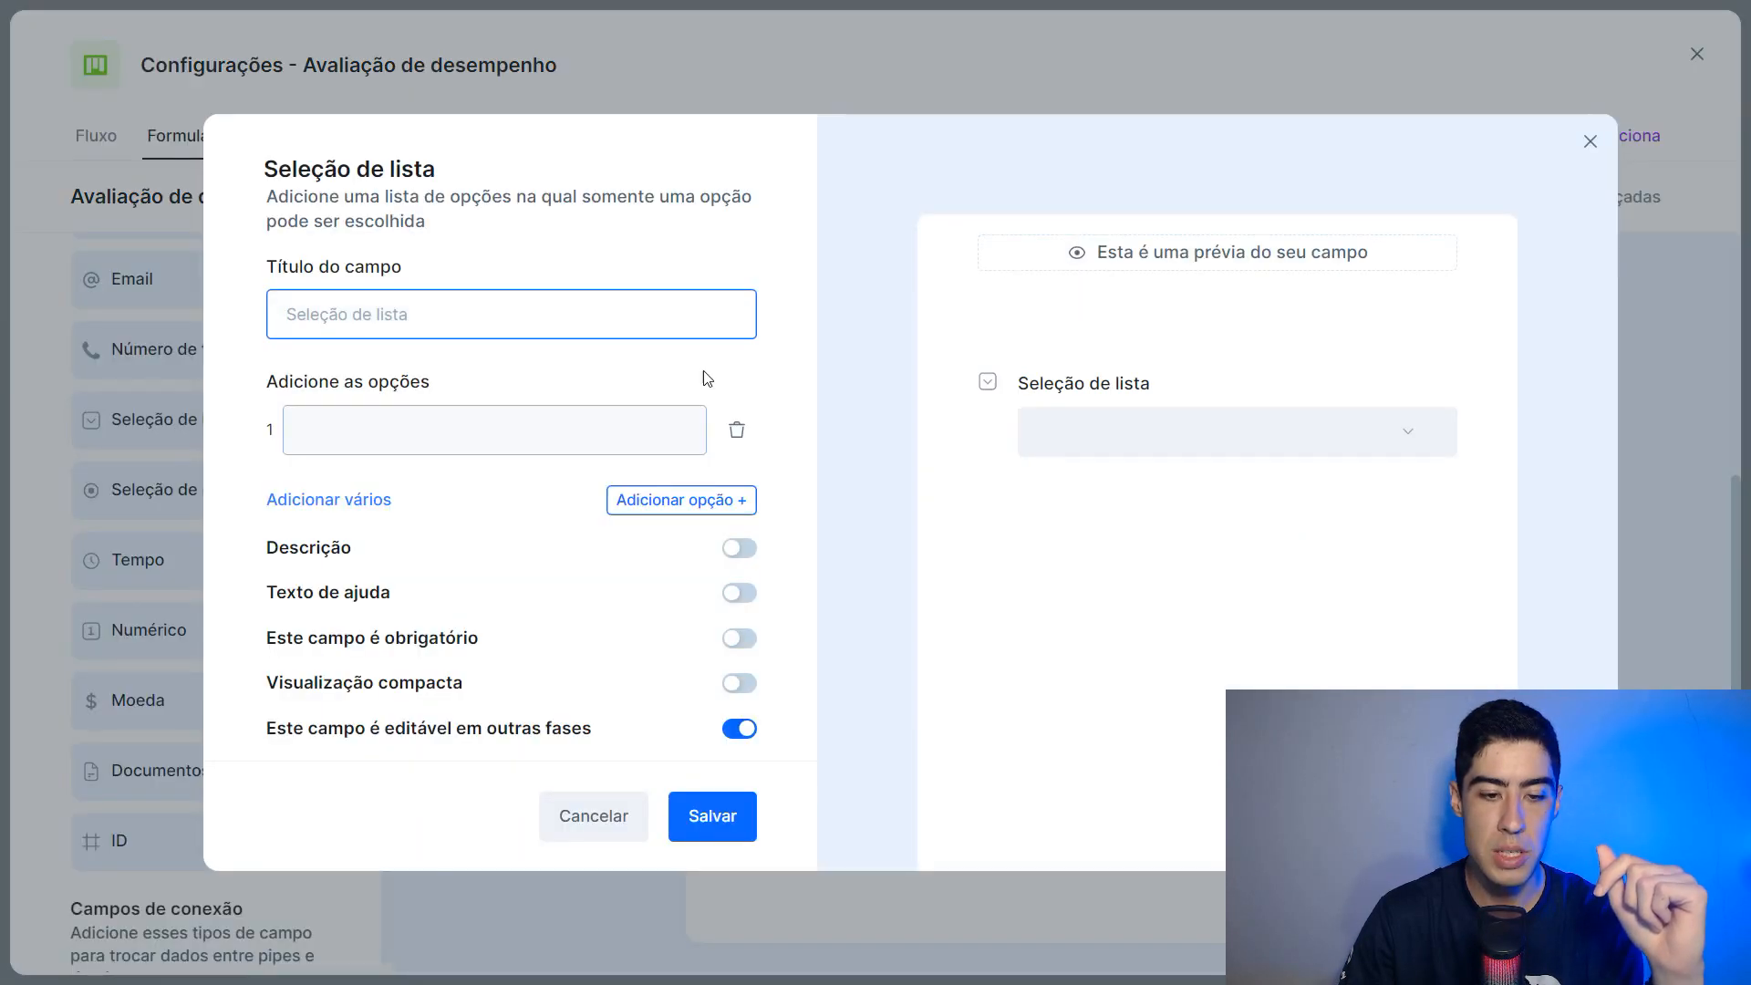
{"action": "type", "text": "1) Estou satisfeito com como o AVALIADO cumpre com as atividades técnicas com excelência:"}
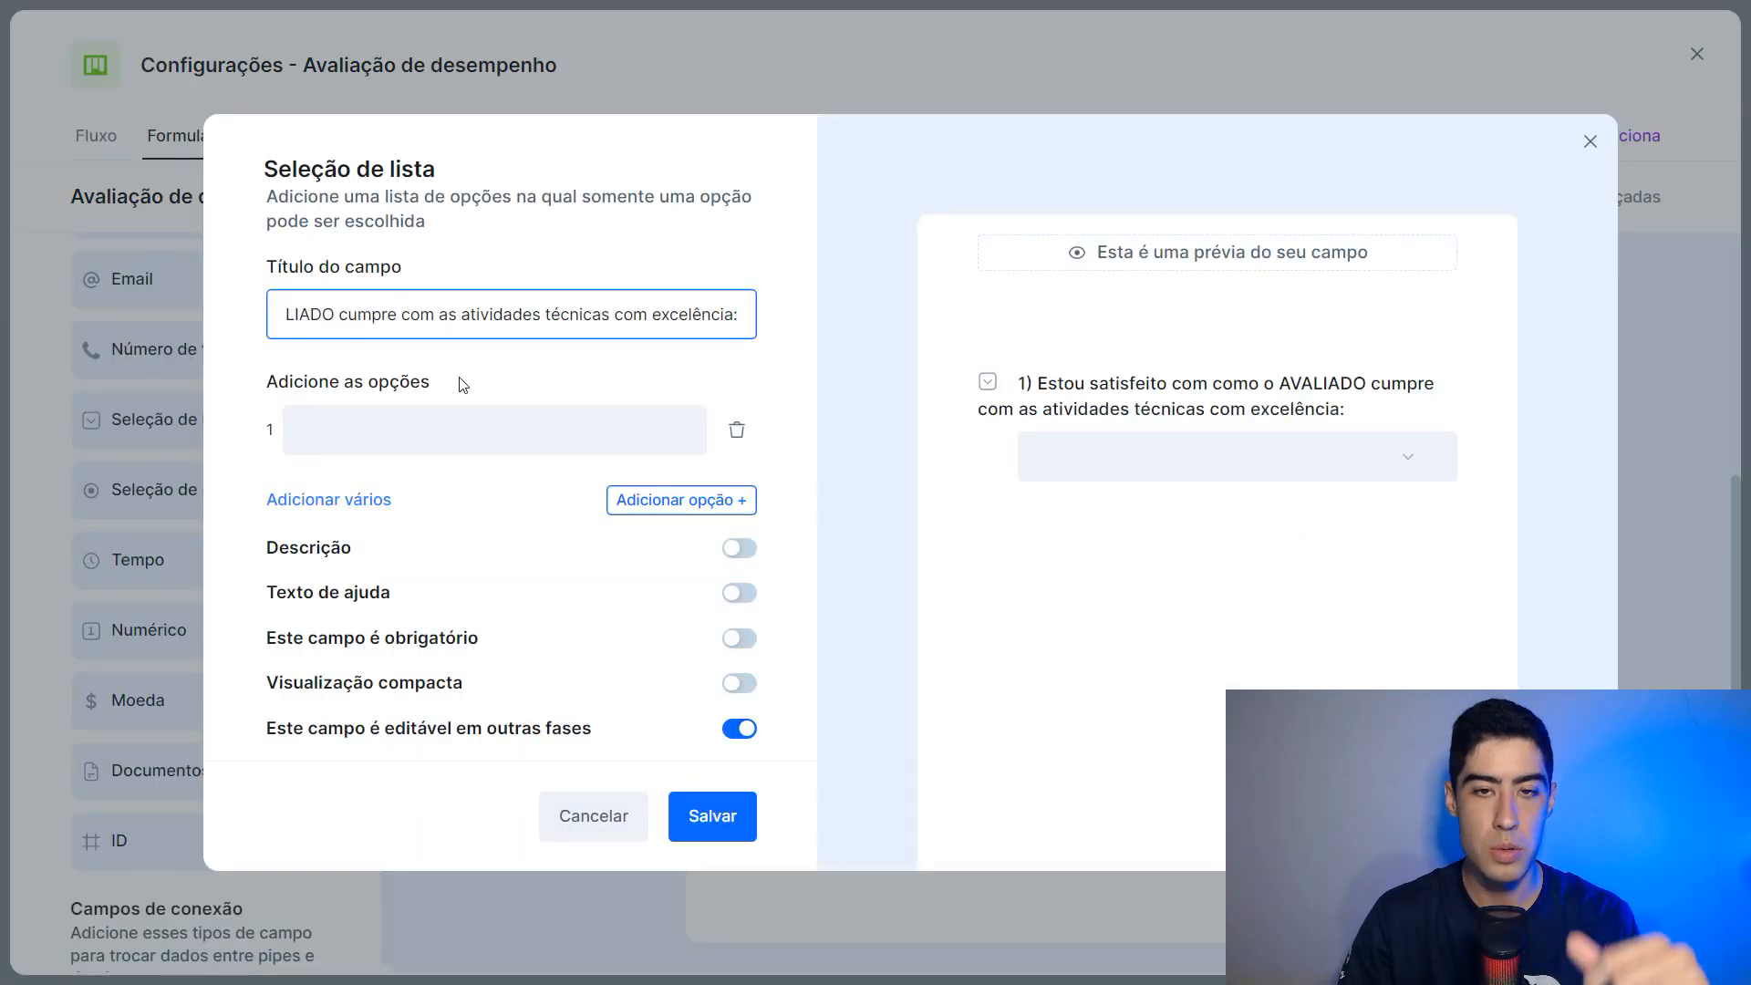
{"action": "left_click", "coordinate": [457, 425]}
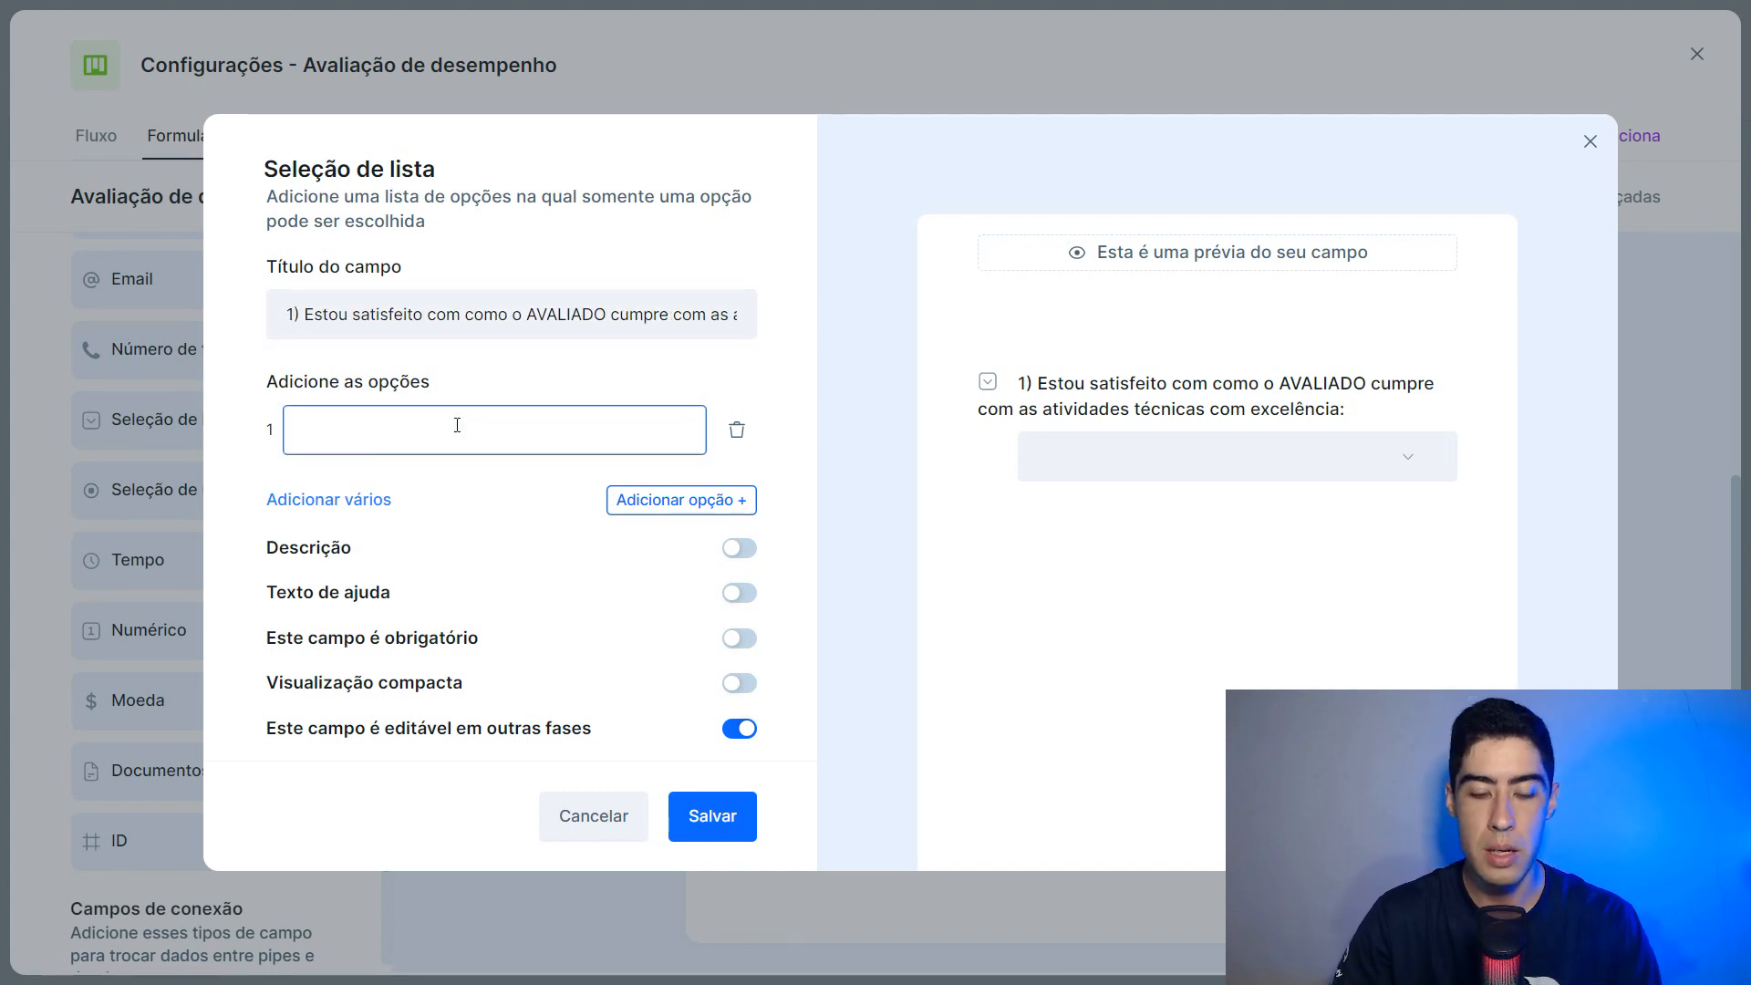
{"action": "key", "text": "ctrl+v"}
{"action": "scroll", "coordinate": [507, 321], "scroll_direction": "down", "scroll_amount": 5}
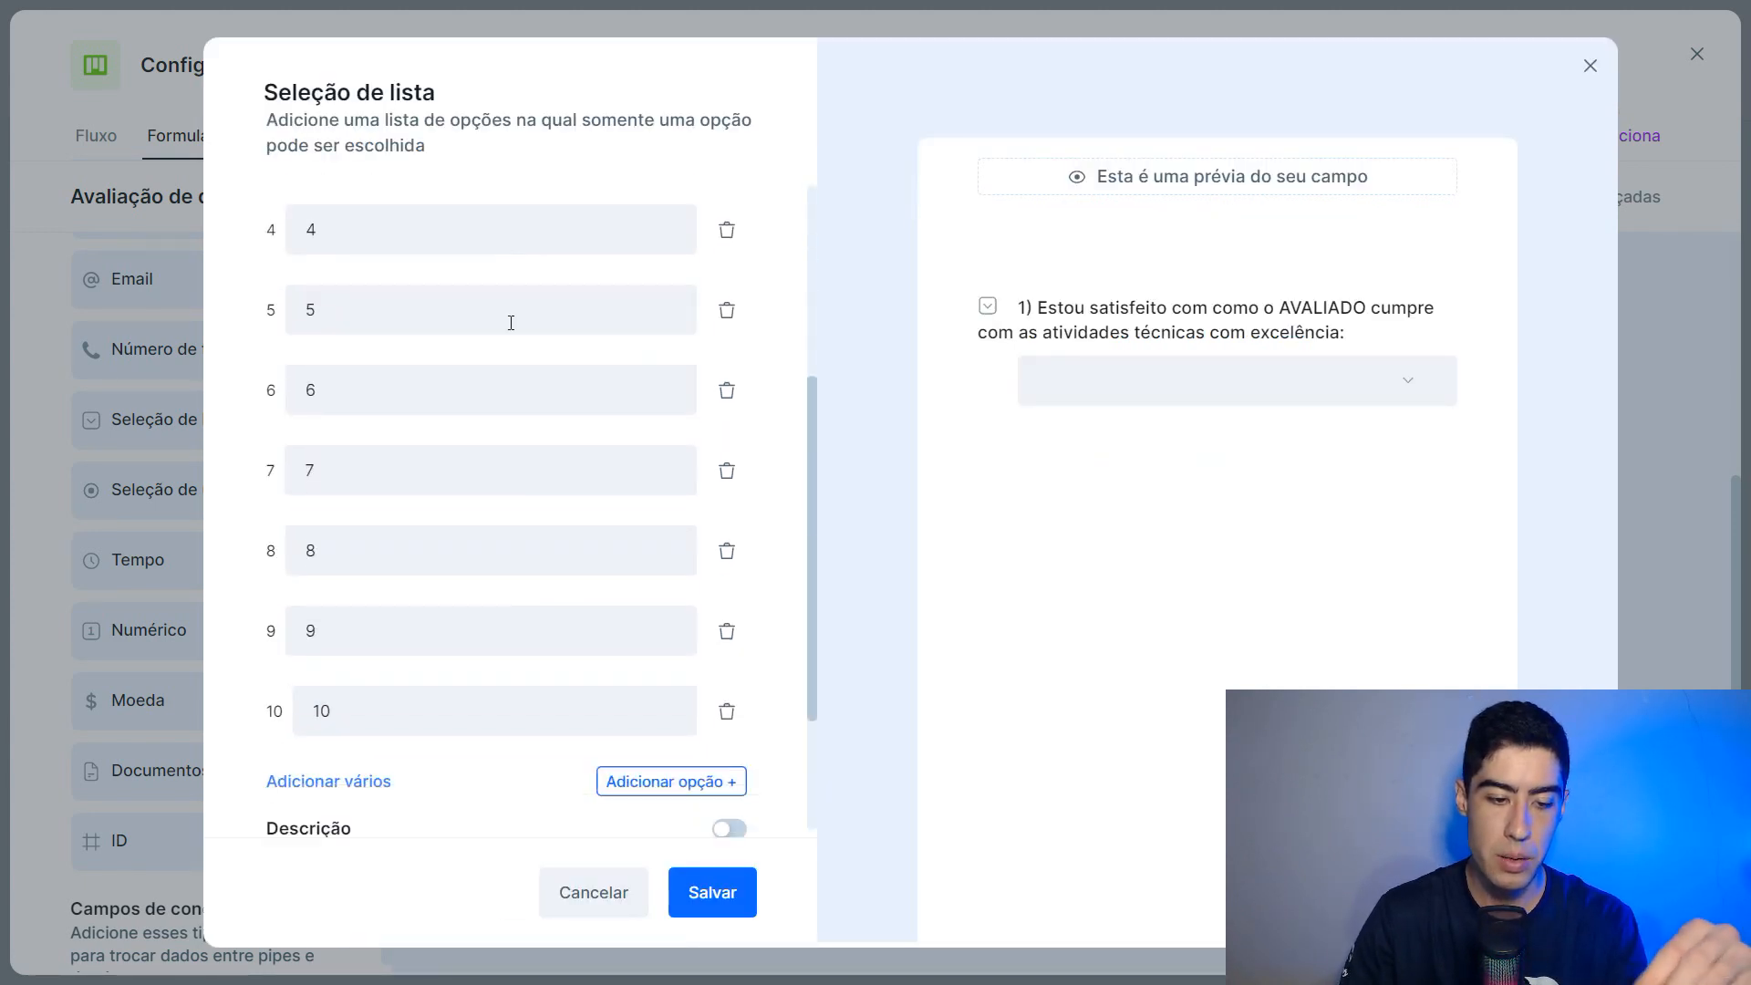
{"action": "left_click", "coordinate": [727, 715]}
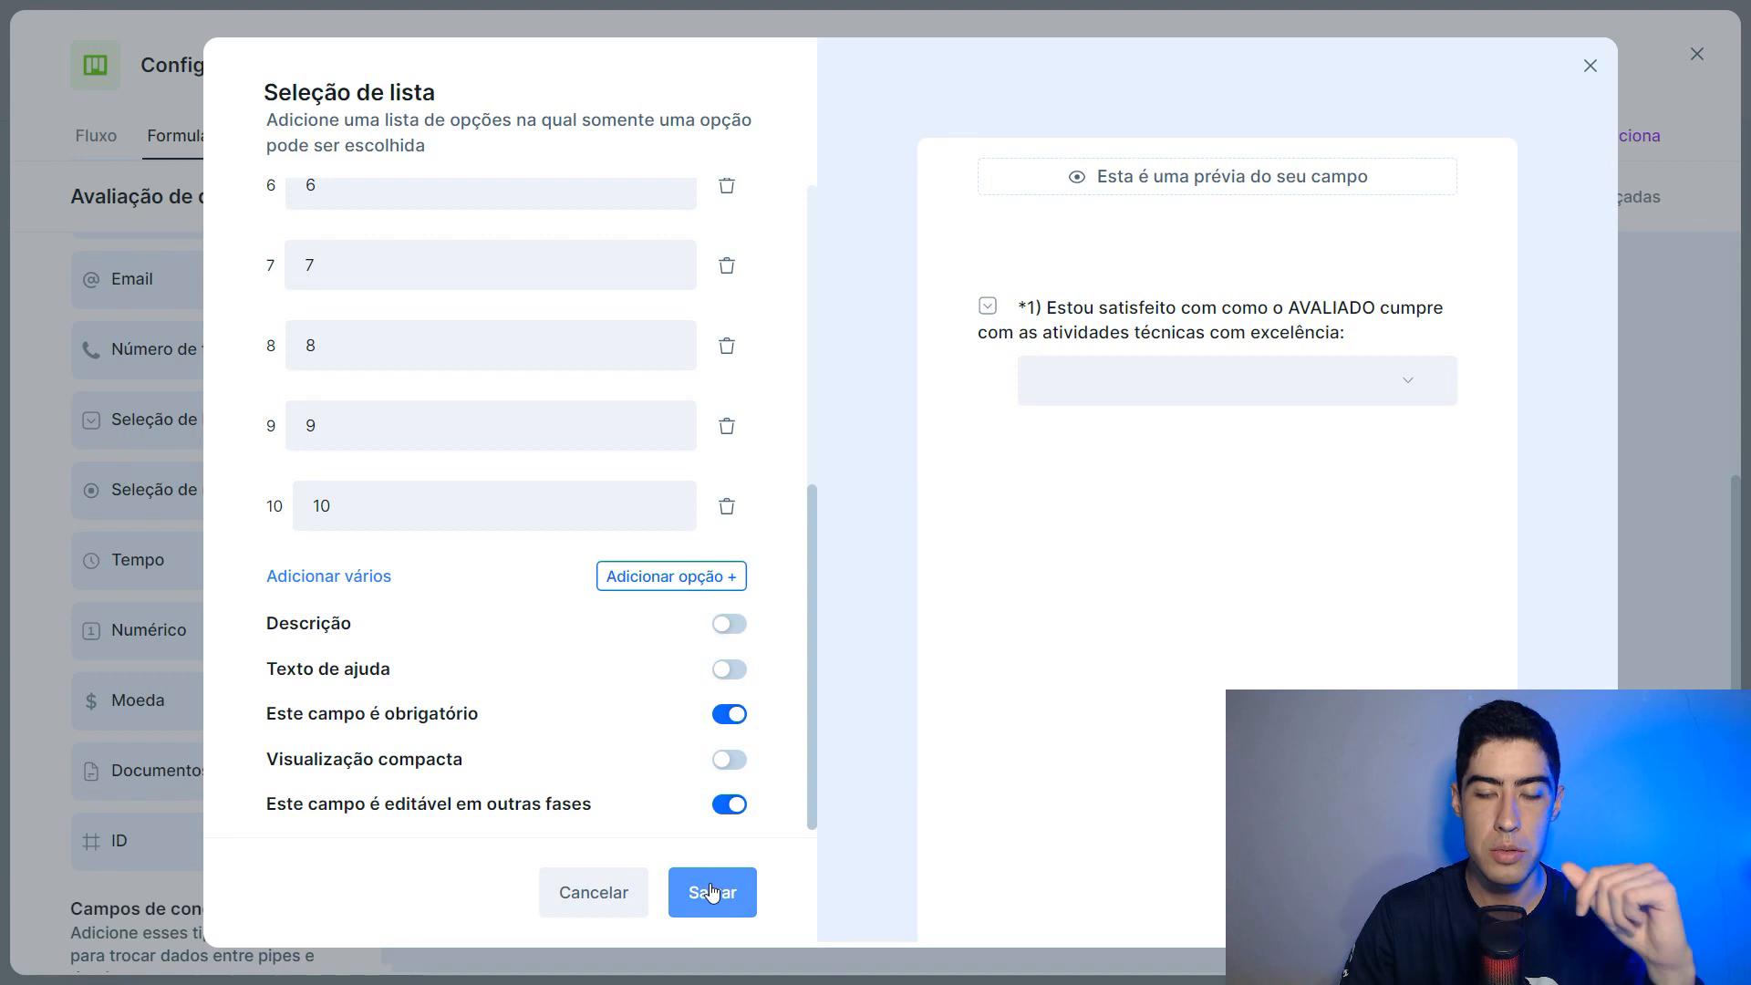
{"action": "left_click", "coordinate": [711, 894]}
Add a required long text field titled "6) Cite aspectos técnicos positivos que você notou no AVALIADO neste ano."
{"action": "mouse_move", "coordinate": [189, 459]}
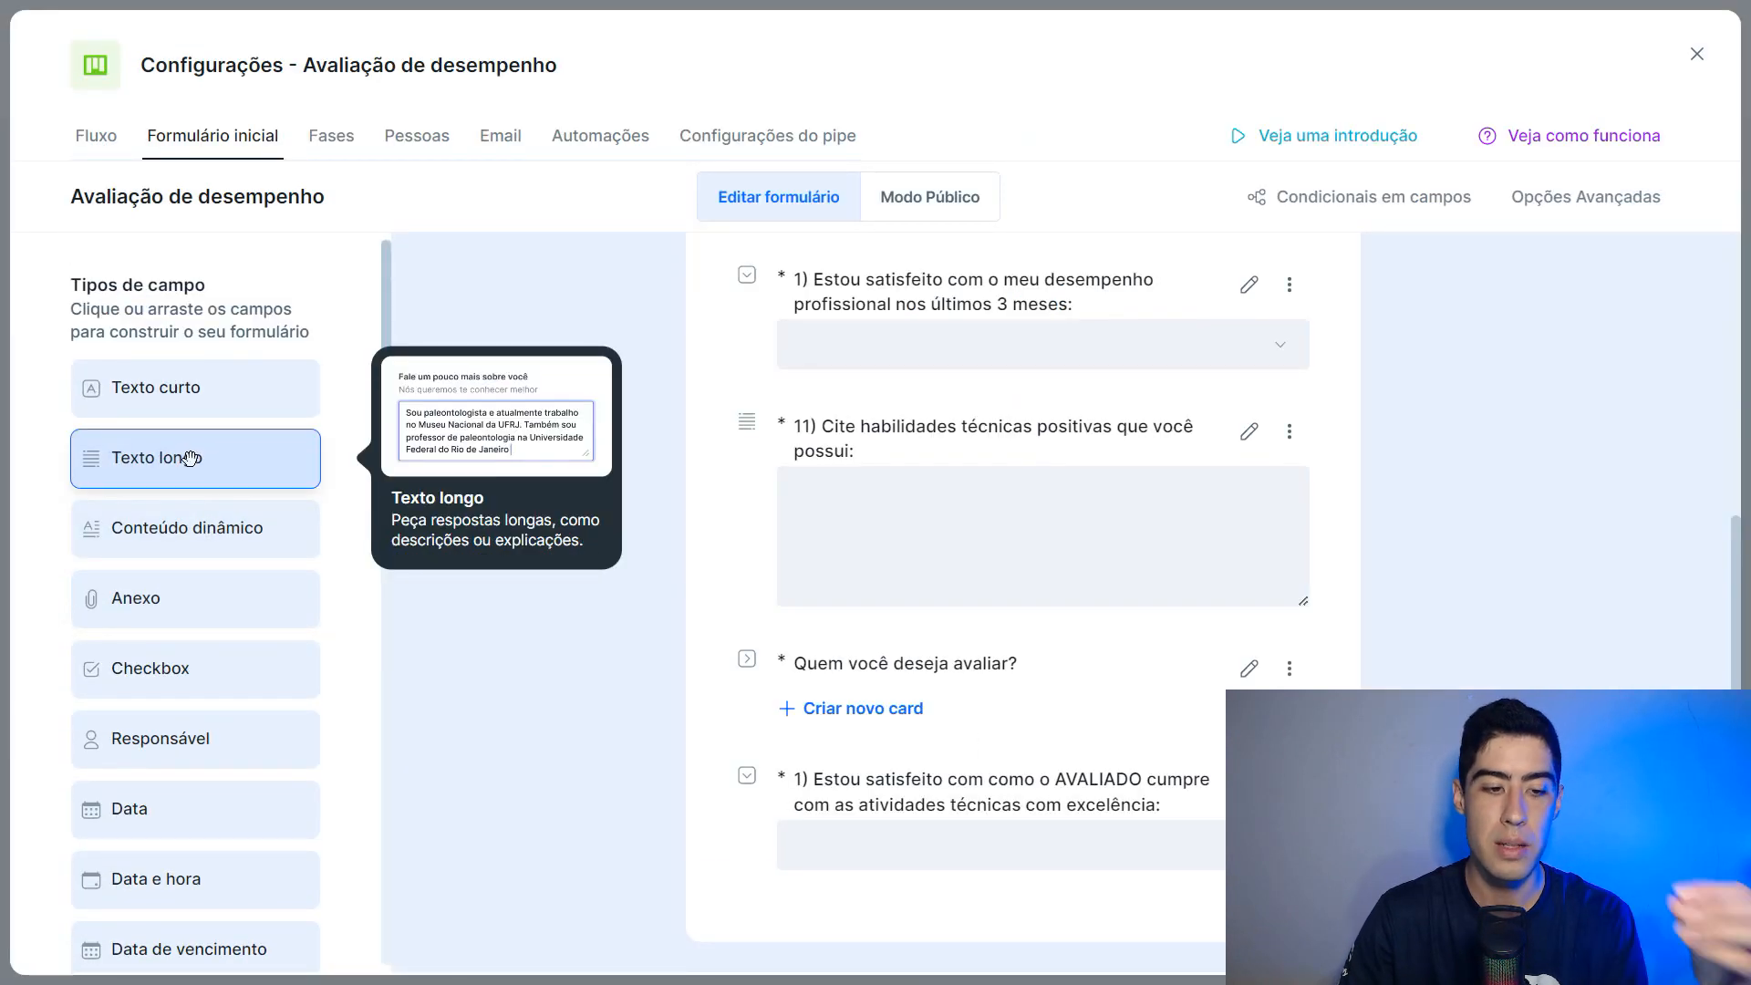
{"action": "left_click", "coordinate": [189, 459]}
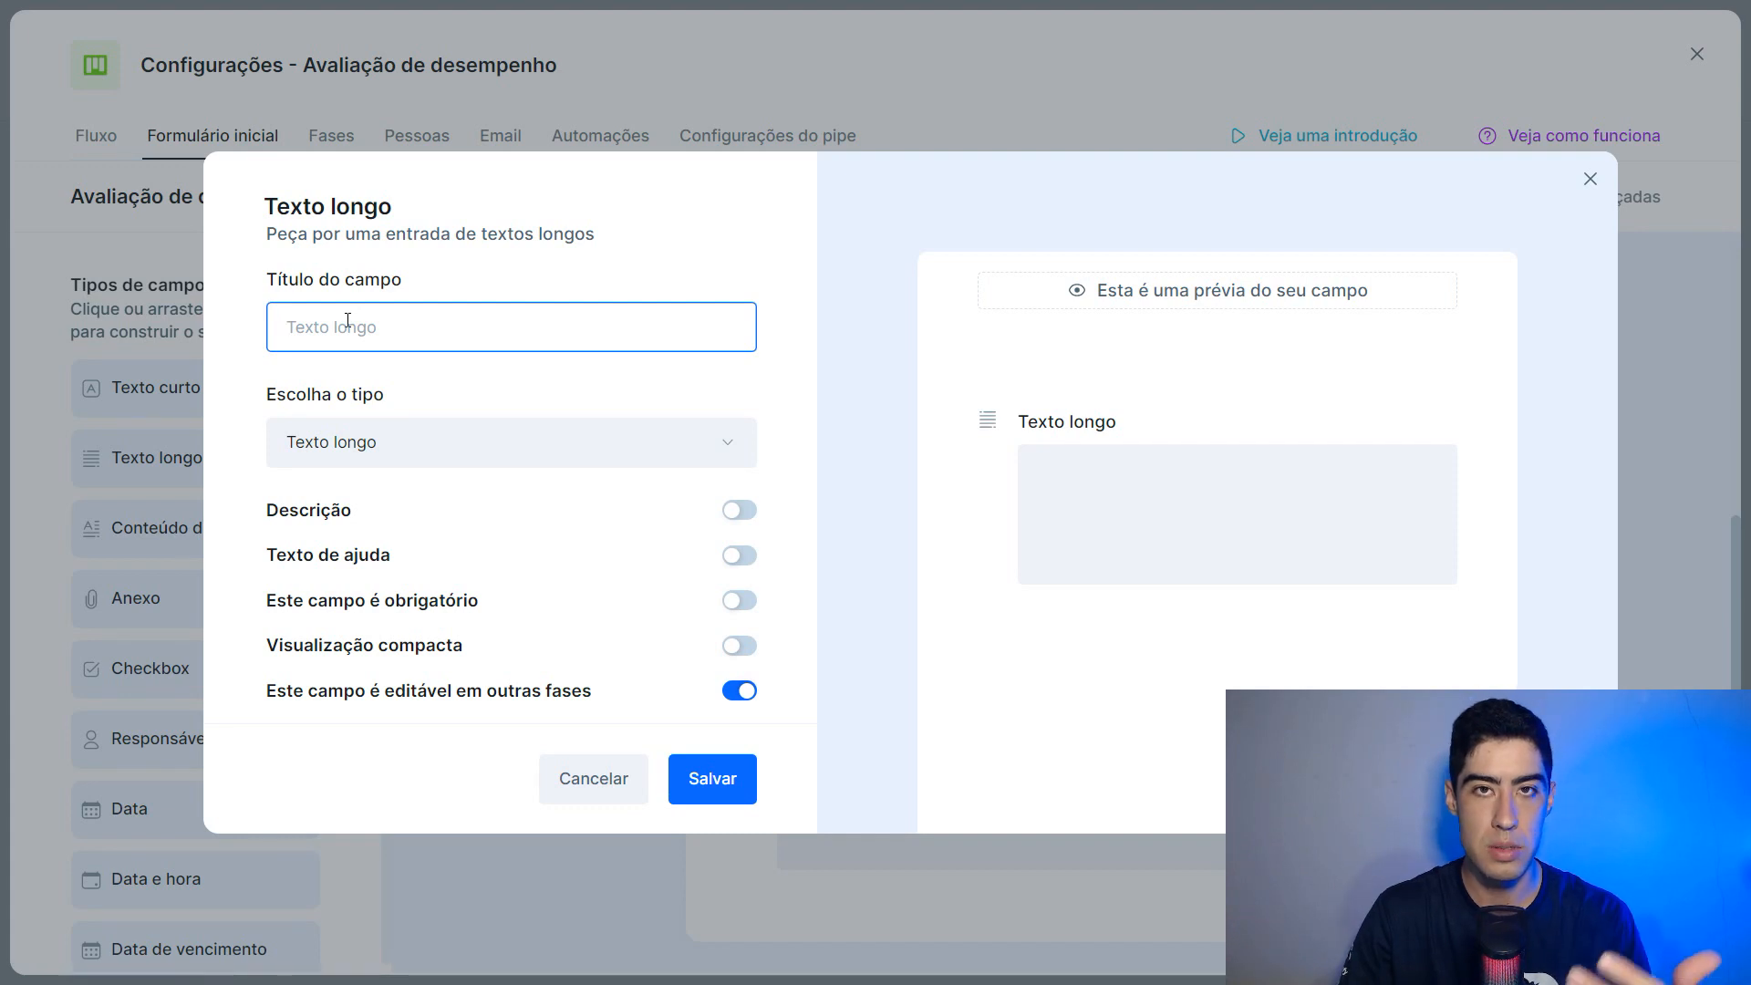
{"action": "type", "text": "6) Cite aspectos técnicos positivos que você notou no AVALIADO neste ano."}
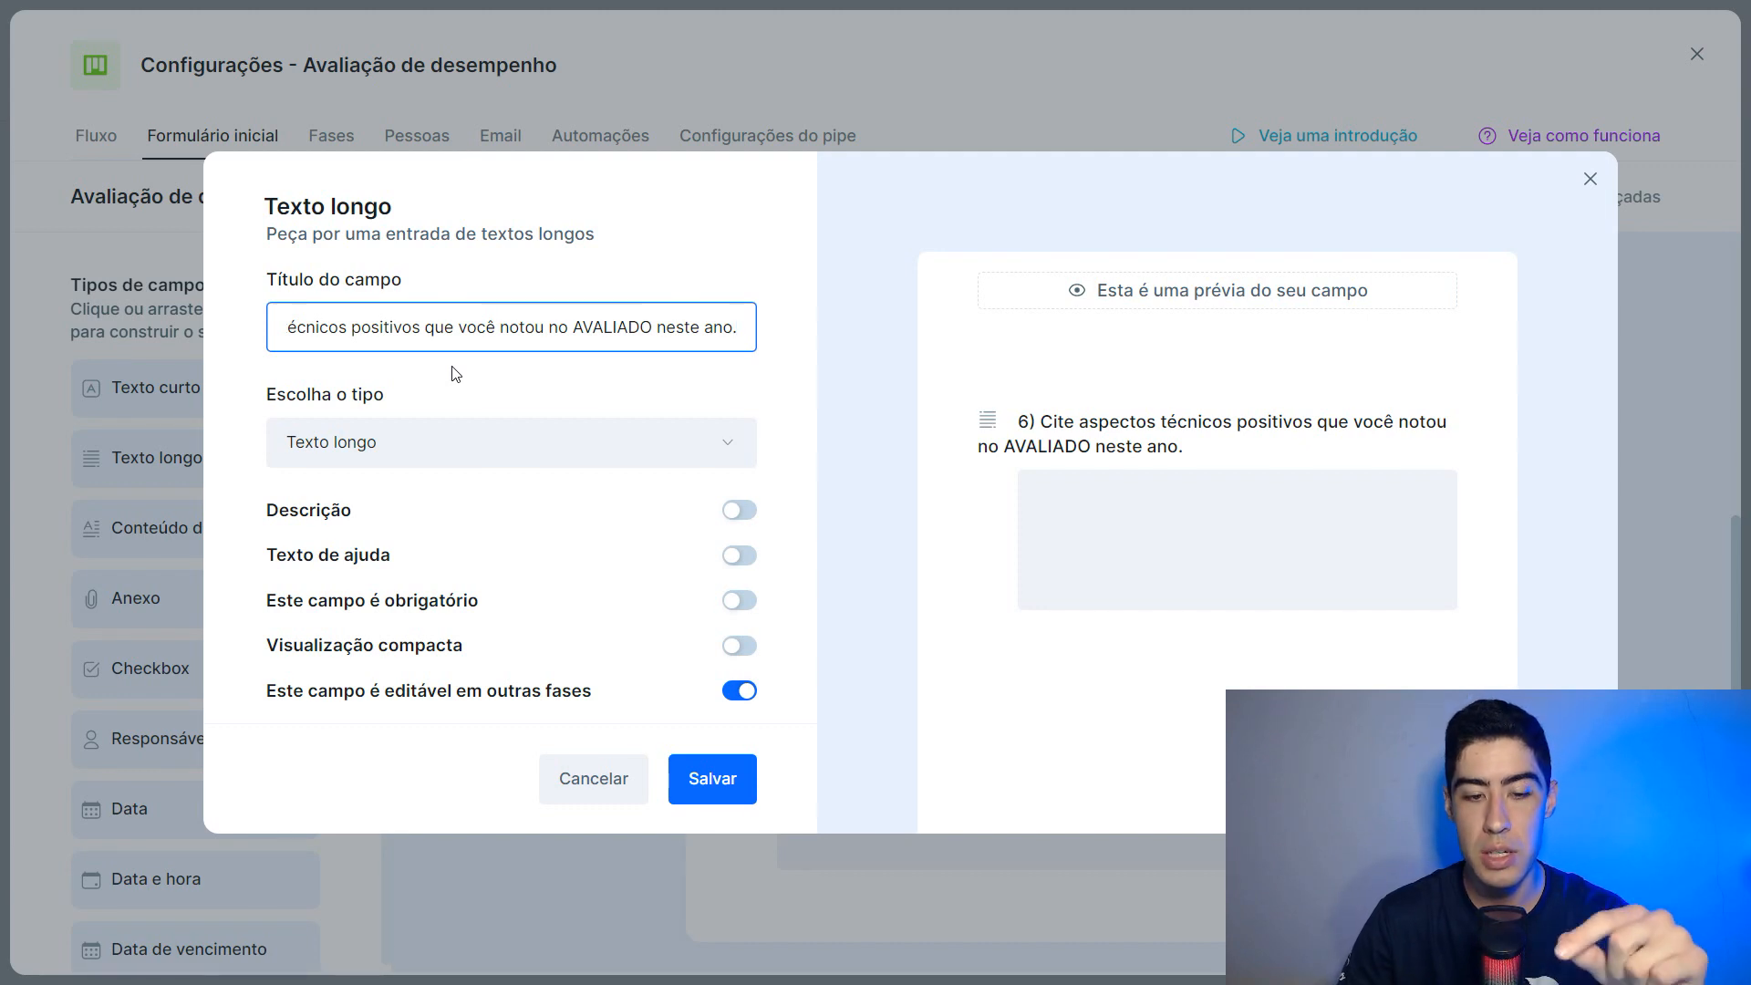
{"action": "left_click", "coordinate": [740, 600]}
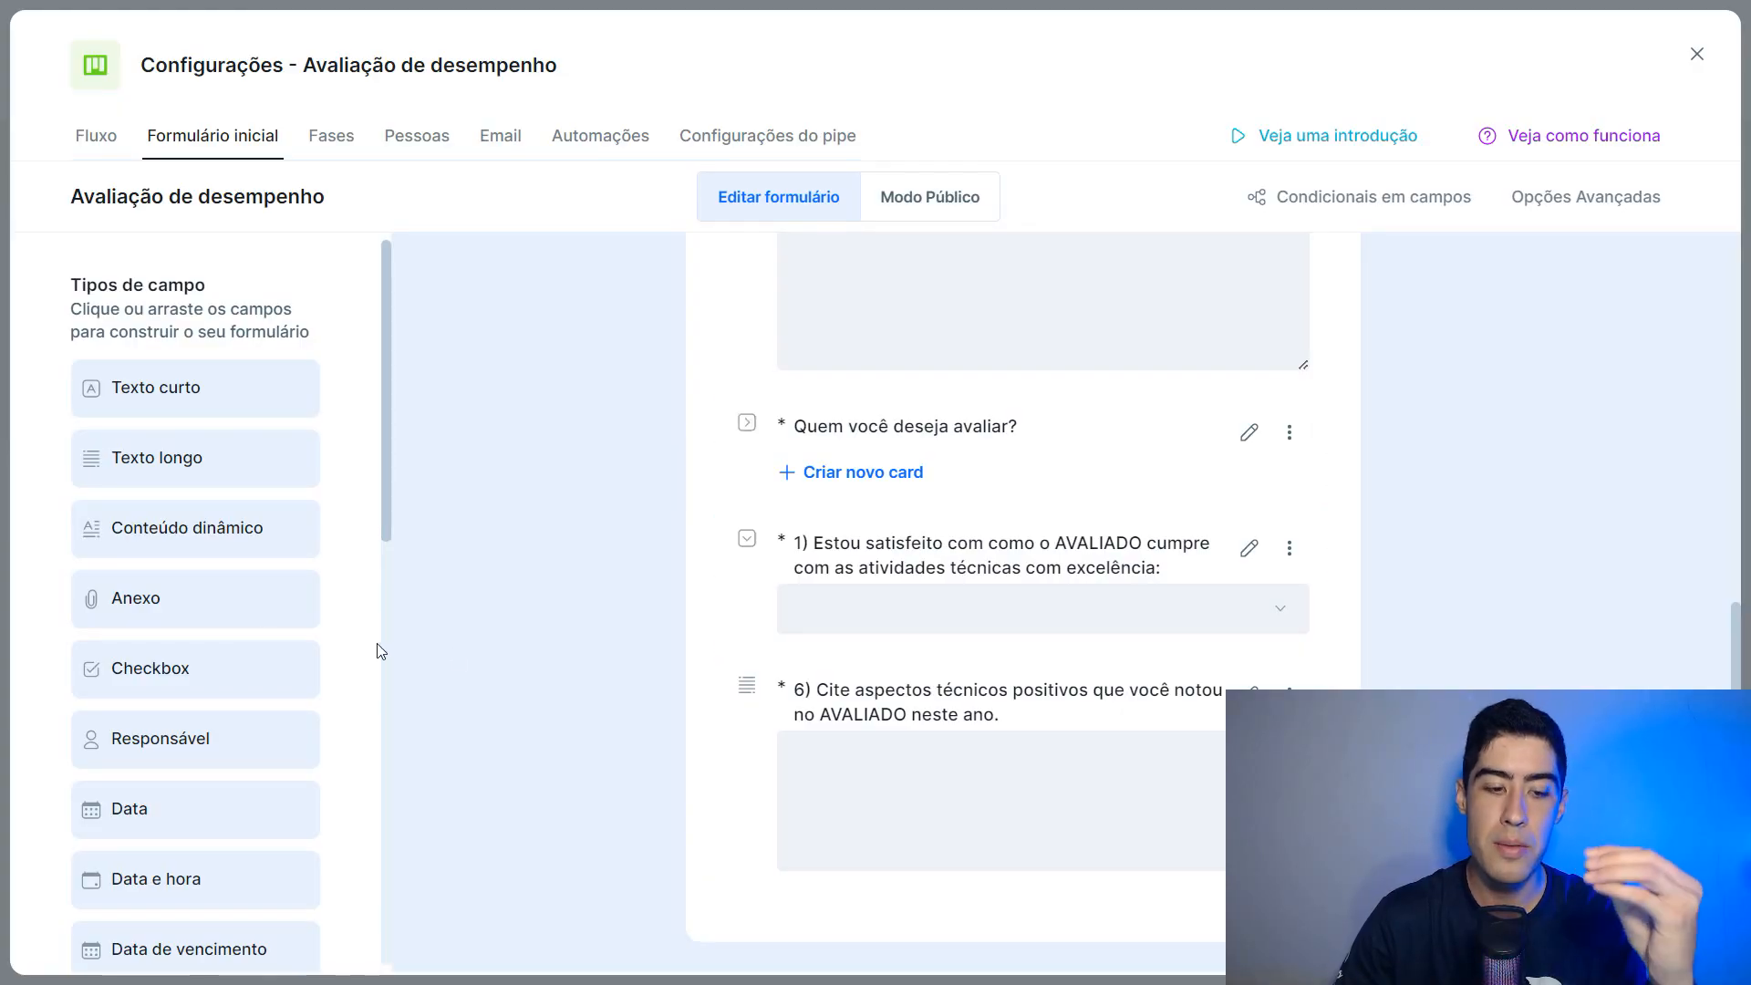
Add a required list field titled "Qual a sua nota geral e sincera para o escritório como um todo?" with options 1 to 10
{"action": "scroll", "coordinate": [246, 639], "scroll_direction": "down", "scroll_amount": 7}
{"action": "mouse_move", "coordinate": [194, 553]}
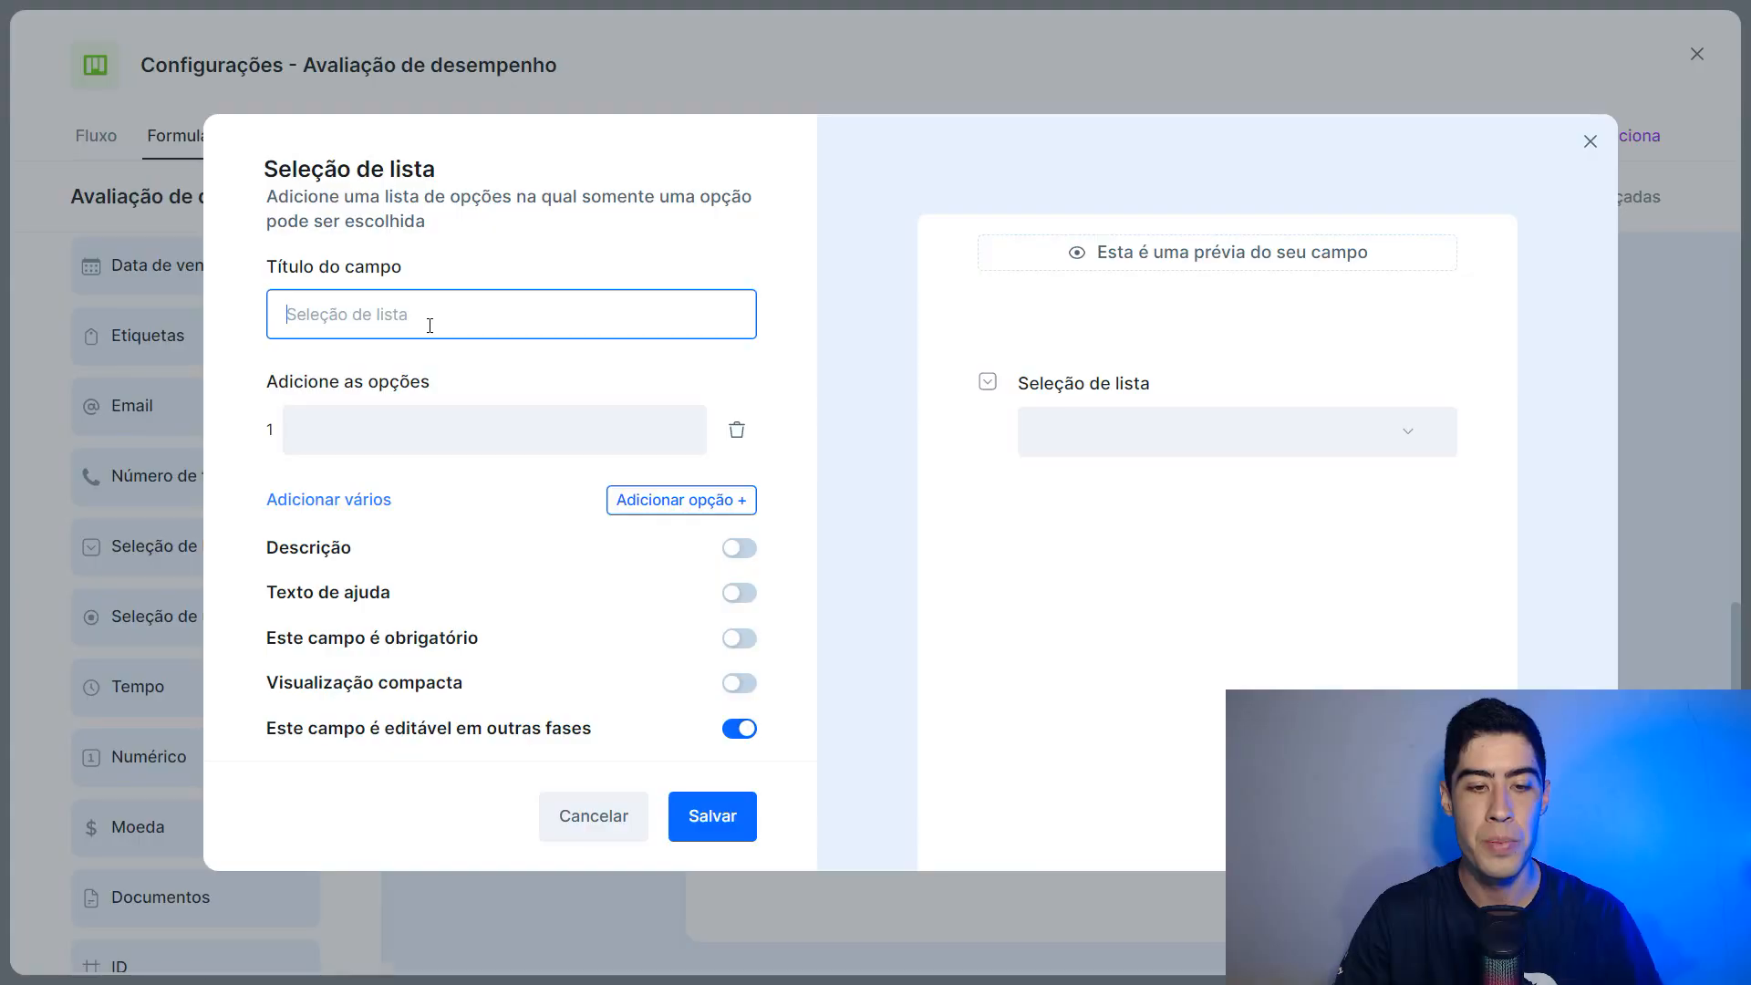
{"action": "type", "text": "Qual a sua nota geral e sincera para o escritório como um todo?"}
{"action": "left_click", "coordinate": [481, 445]}
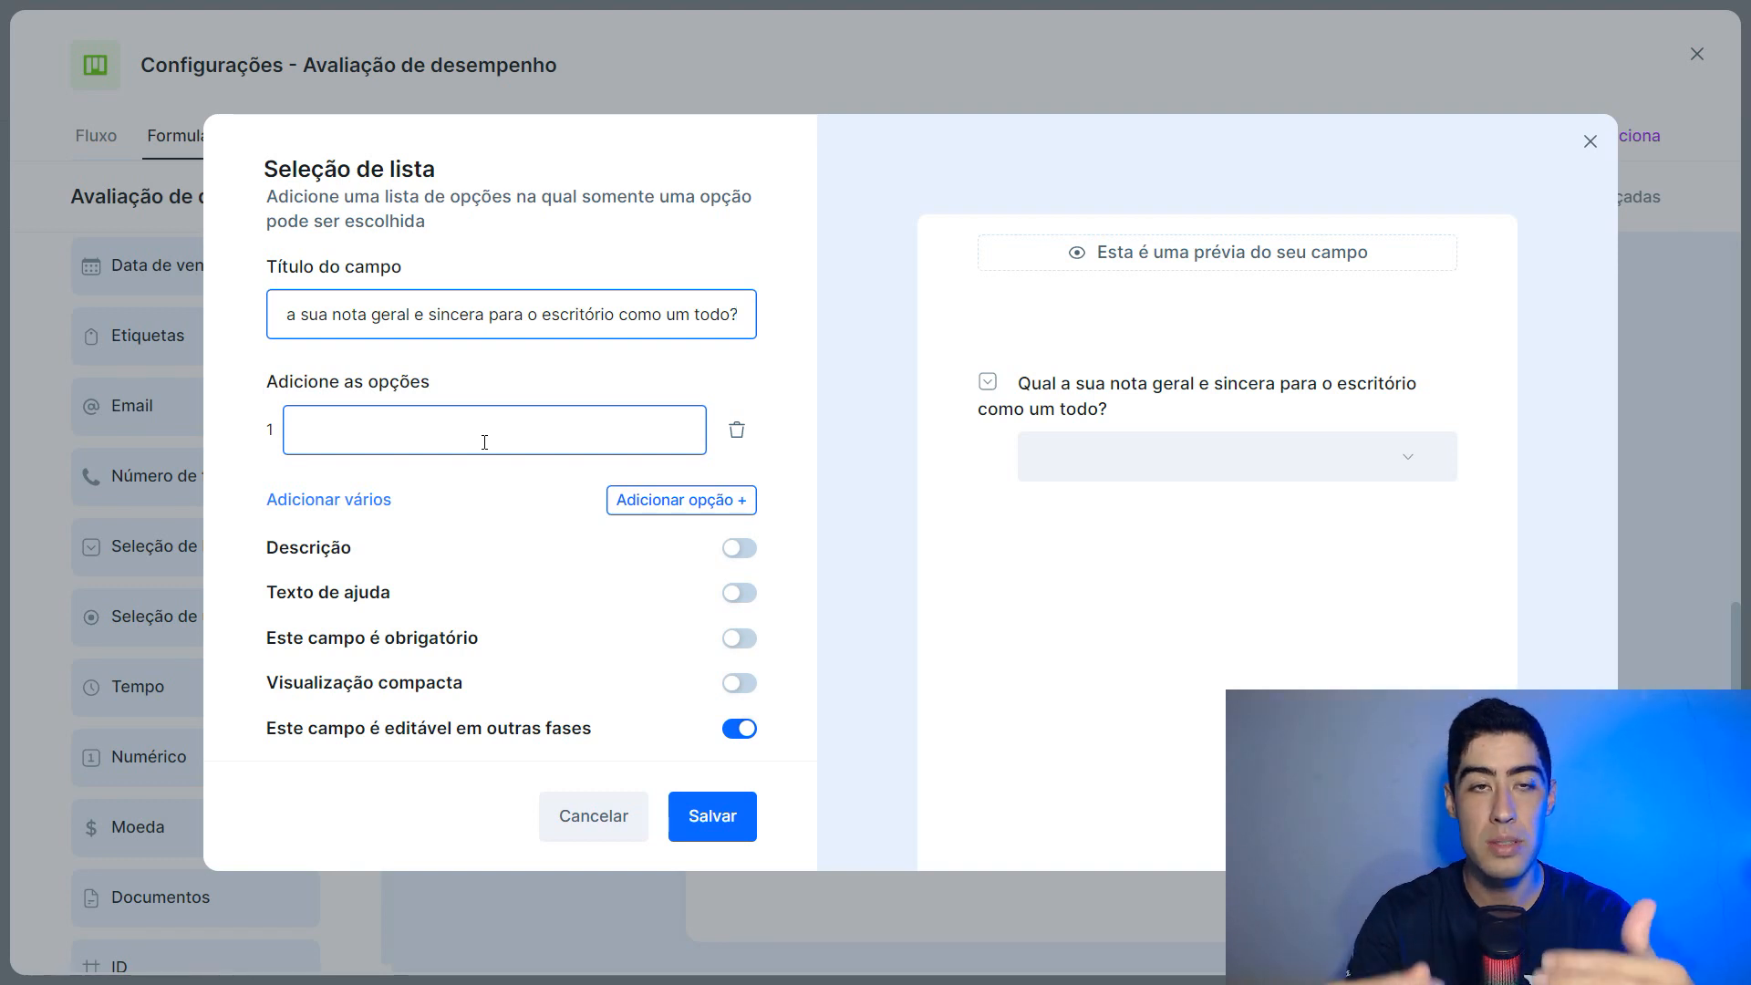
{"action": "left_click", "coordinate": [482, 442]}
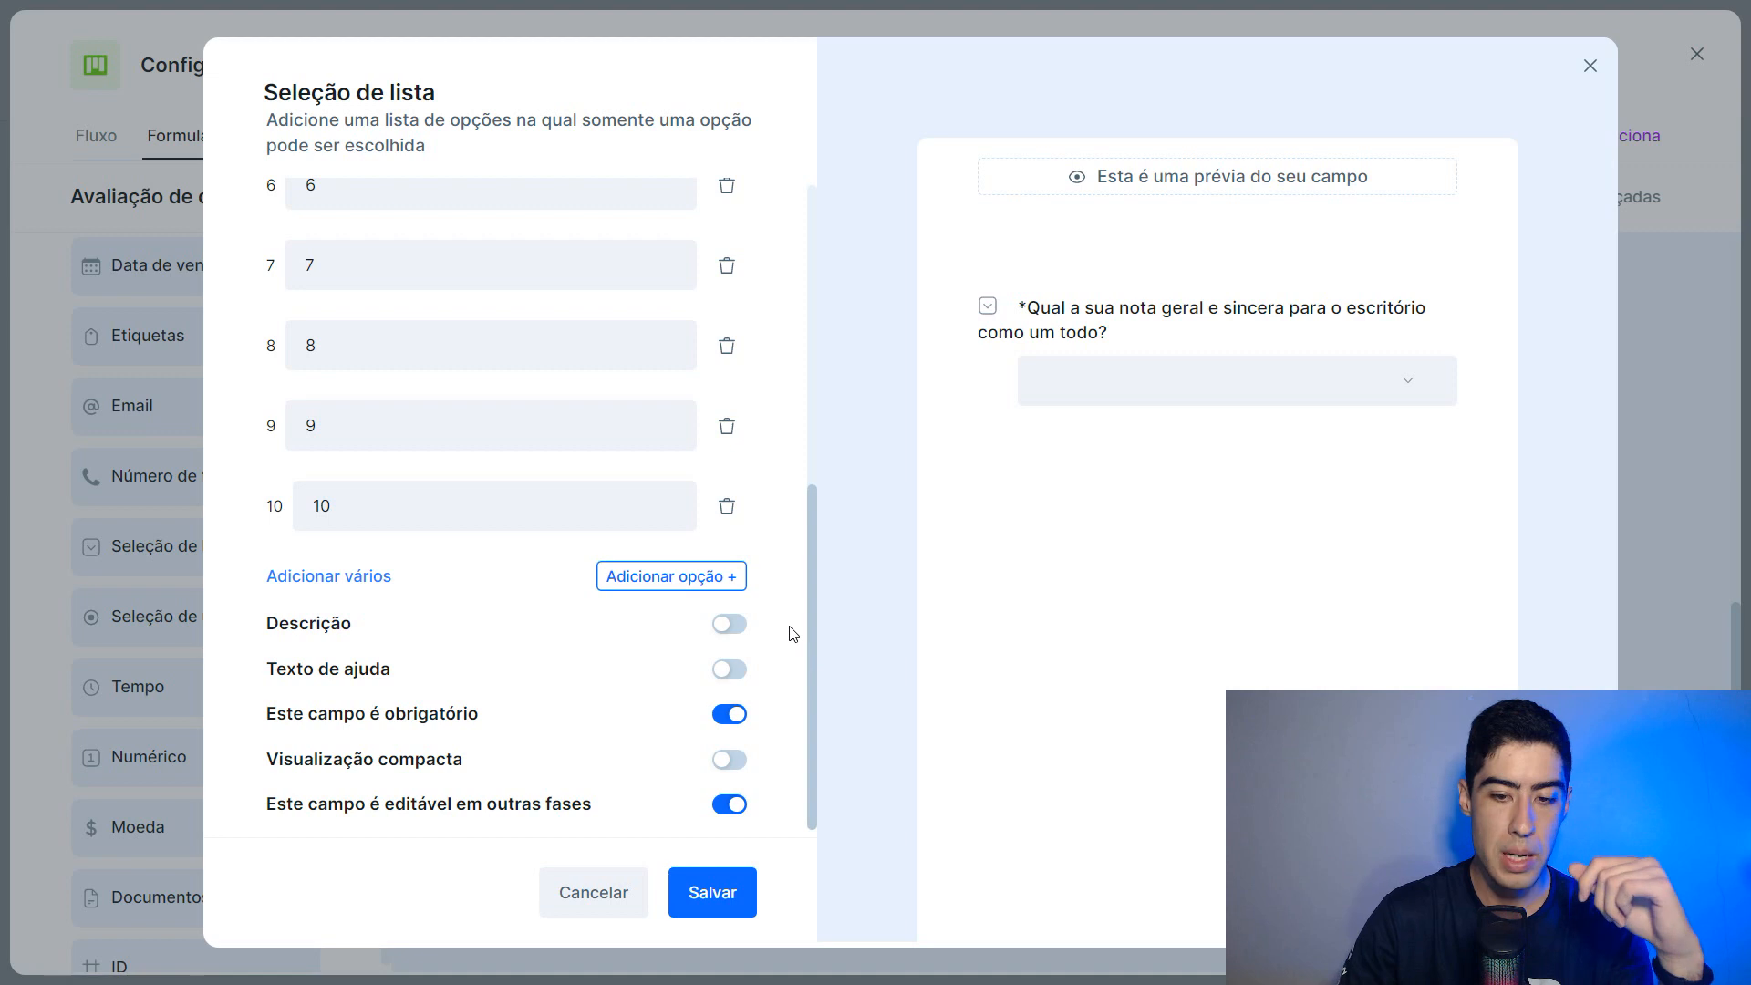
{"action": "left_click", "coordinate": [754, 891]}
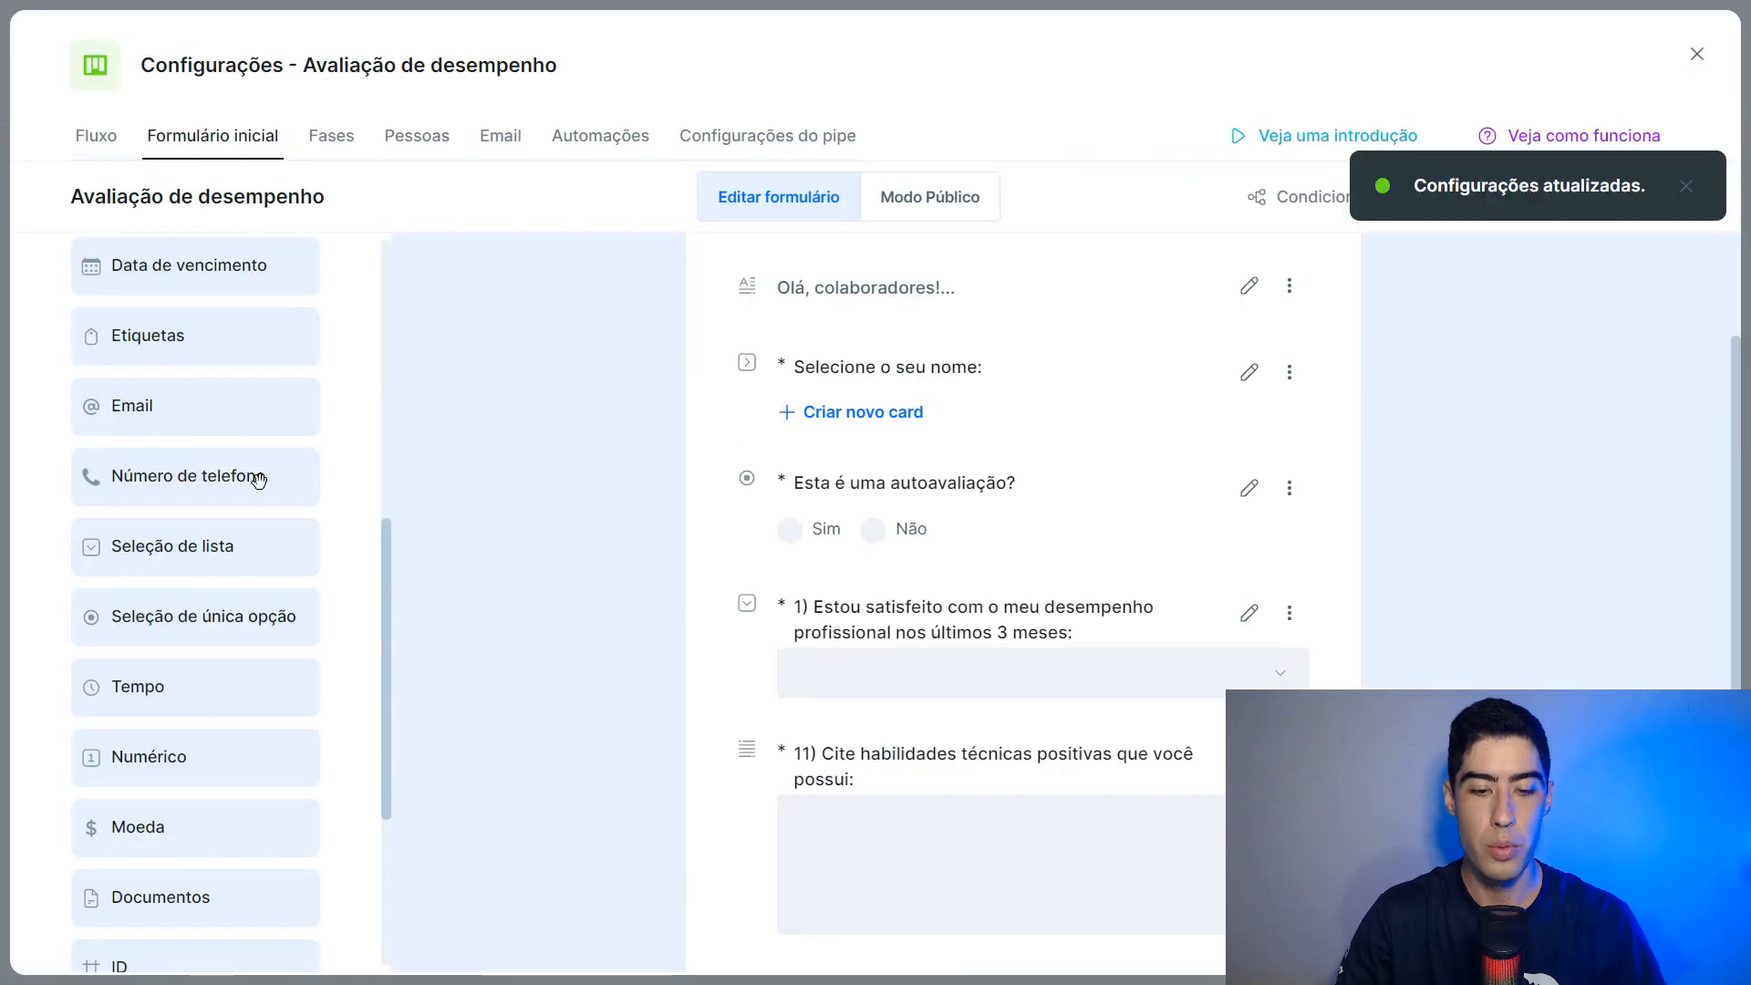
Add a long text field titled "Justifique a sua nota ou deixe uma sugestão de melhoria para o escritório como um todo"
{"action": "scroll", "coordinate": [219, 469], "scroll_direction": "up", "scroll_amount": 7}
{"action": "left_click", "coordinate": [218, 466]}
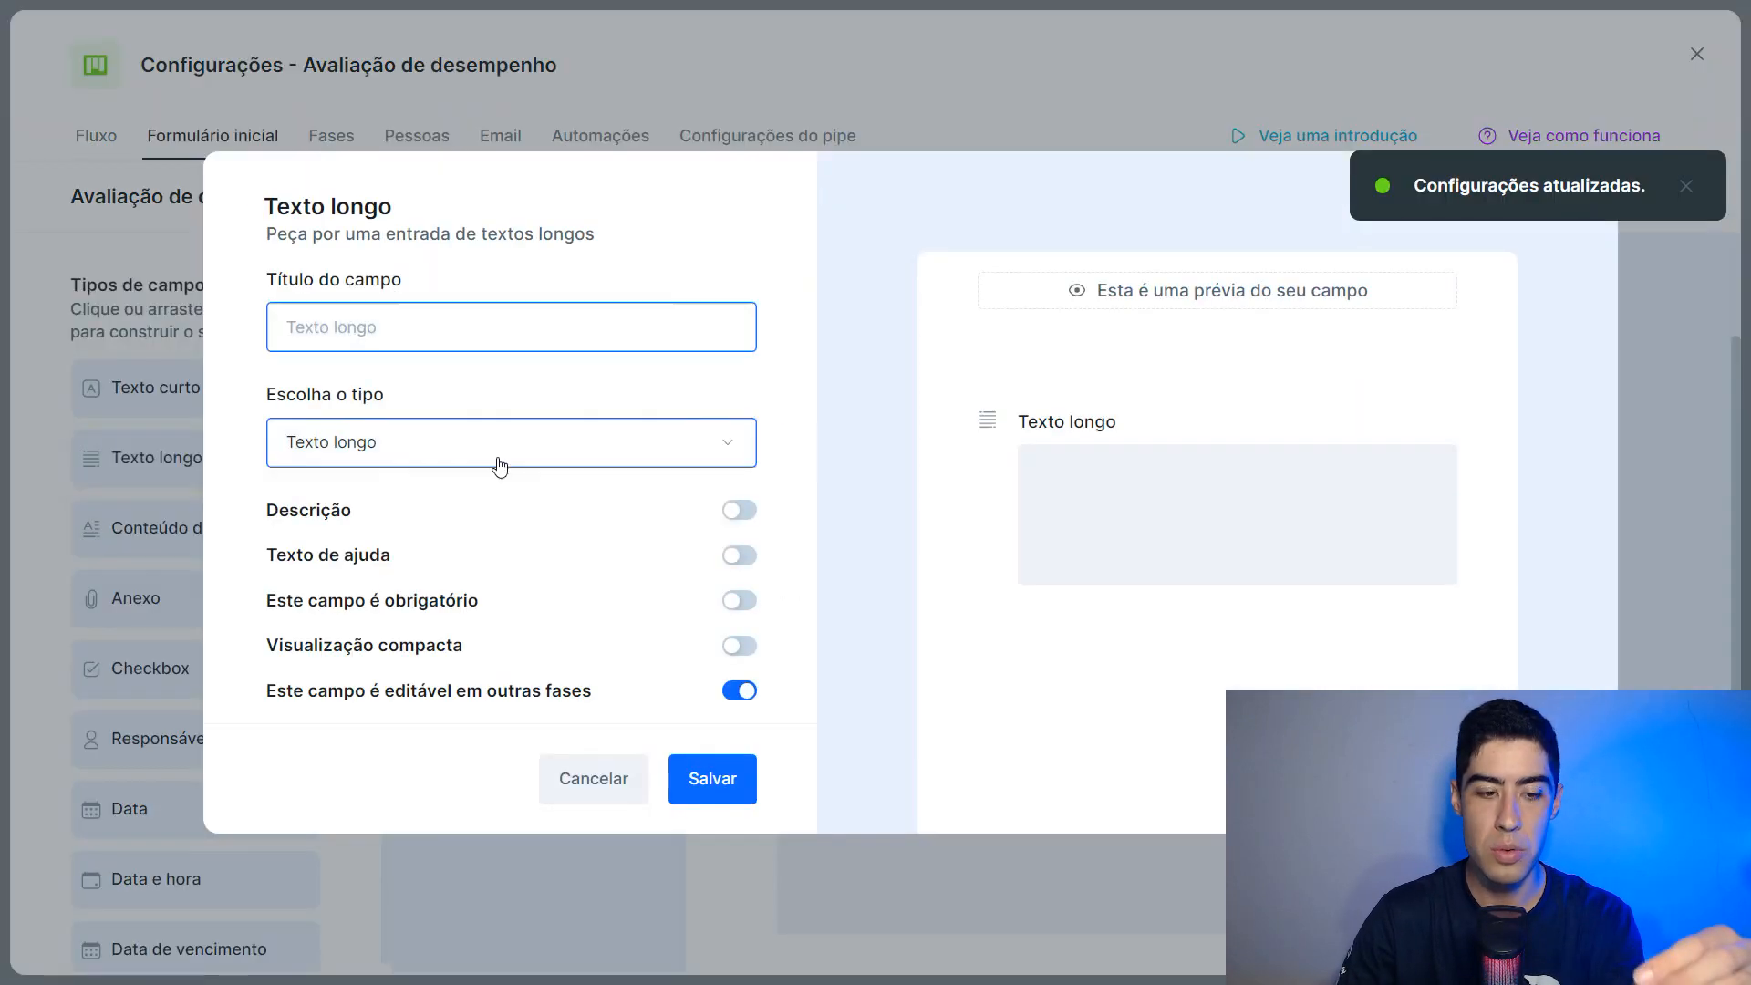
{"action": "type", "text": "Justifique a sua nota ou deixe uma sugestão de melhoria para o escritório como um todo"}
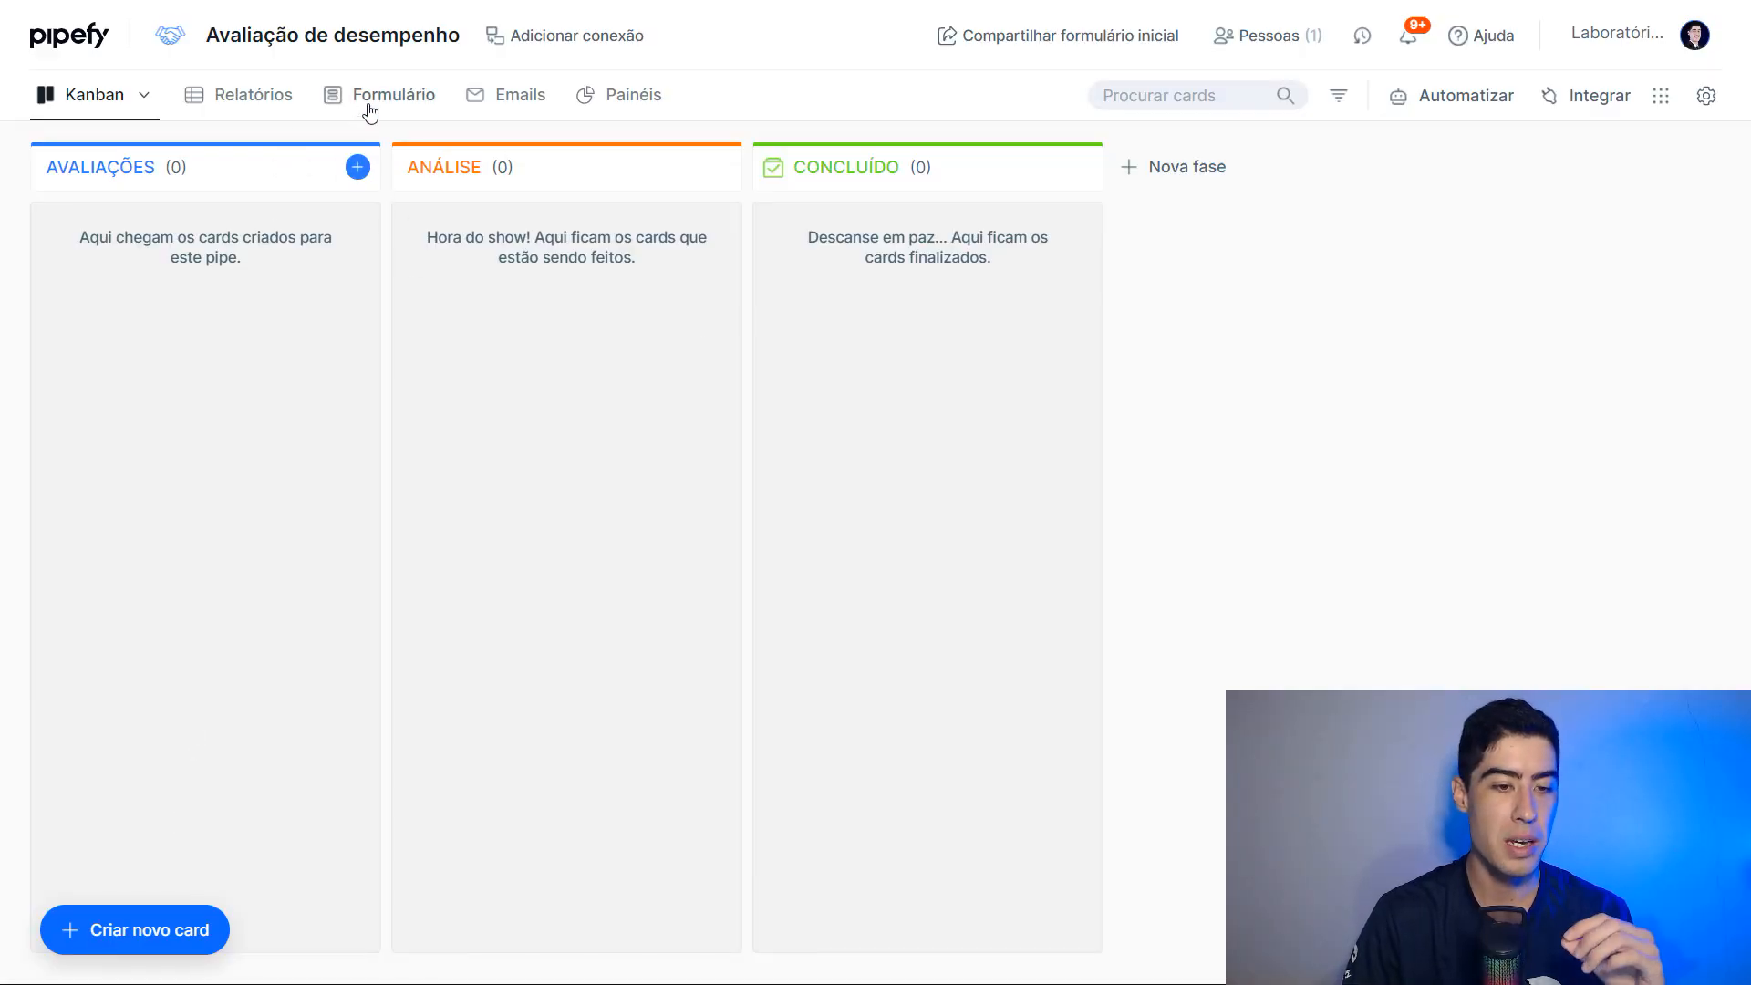
Switch public access off and on again for the Avaliação de desempenho initial form and copy its public link
{"action": "left_click", "coordinate": [369, 108]}
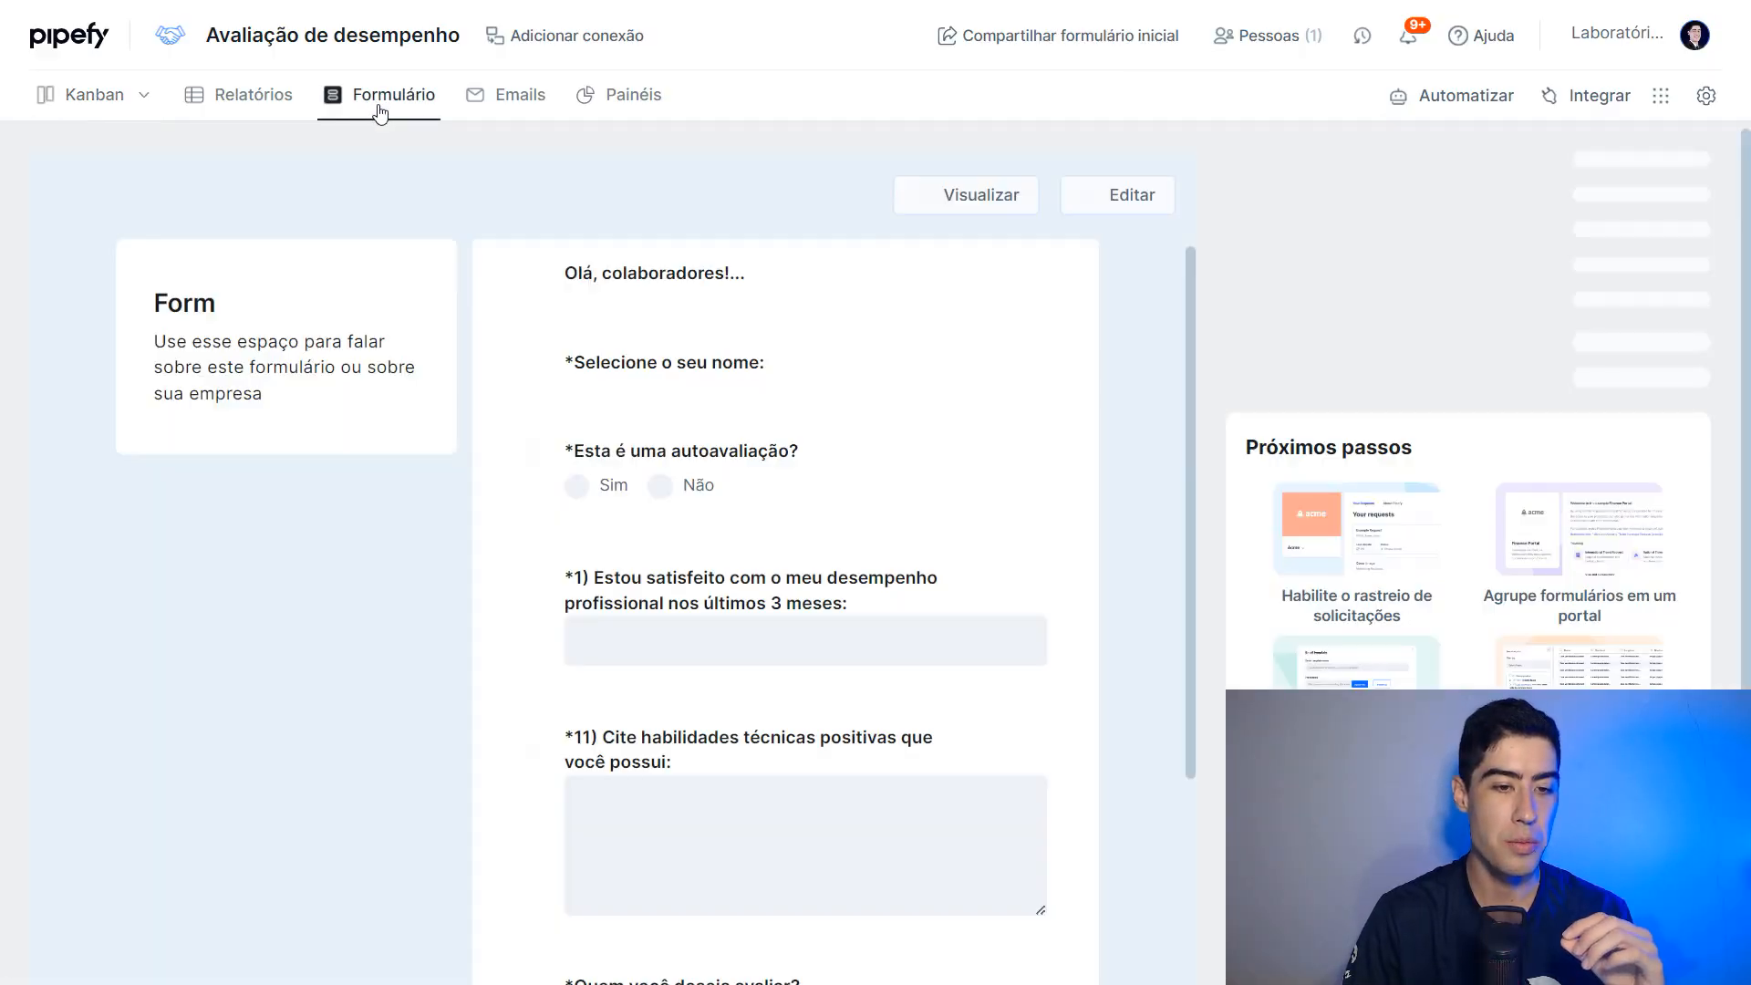
{"action": "left_click", "coordinate": [1093, 197]}
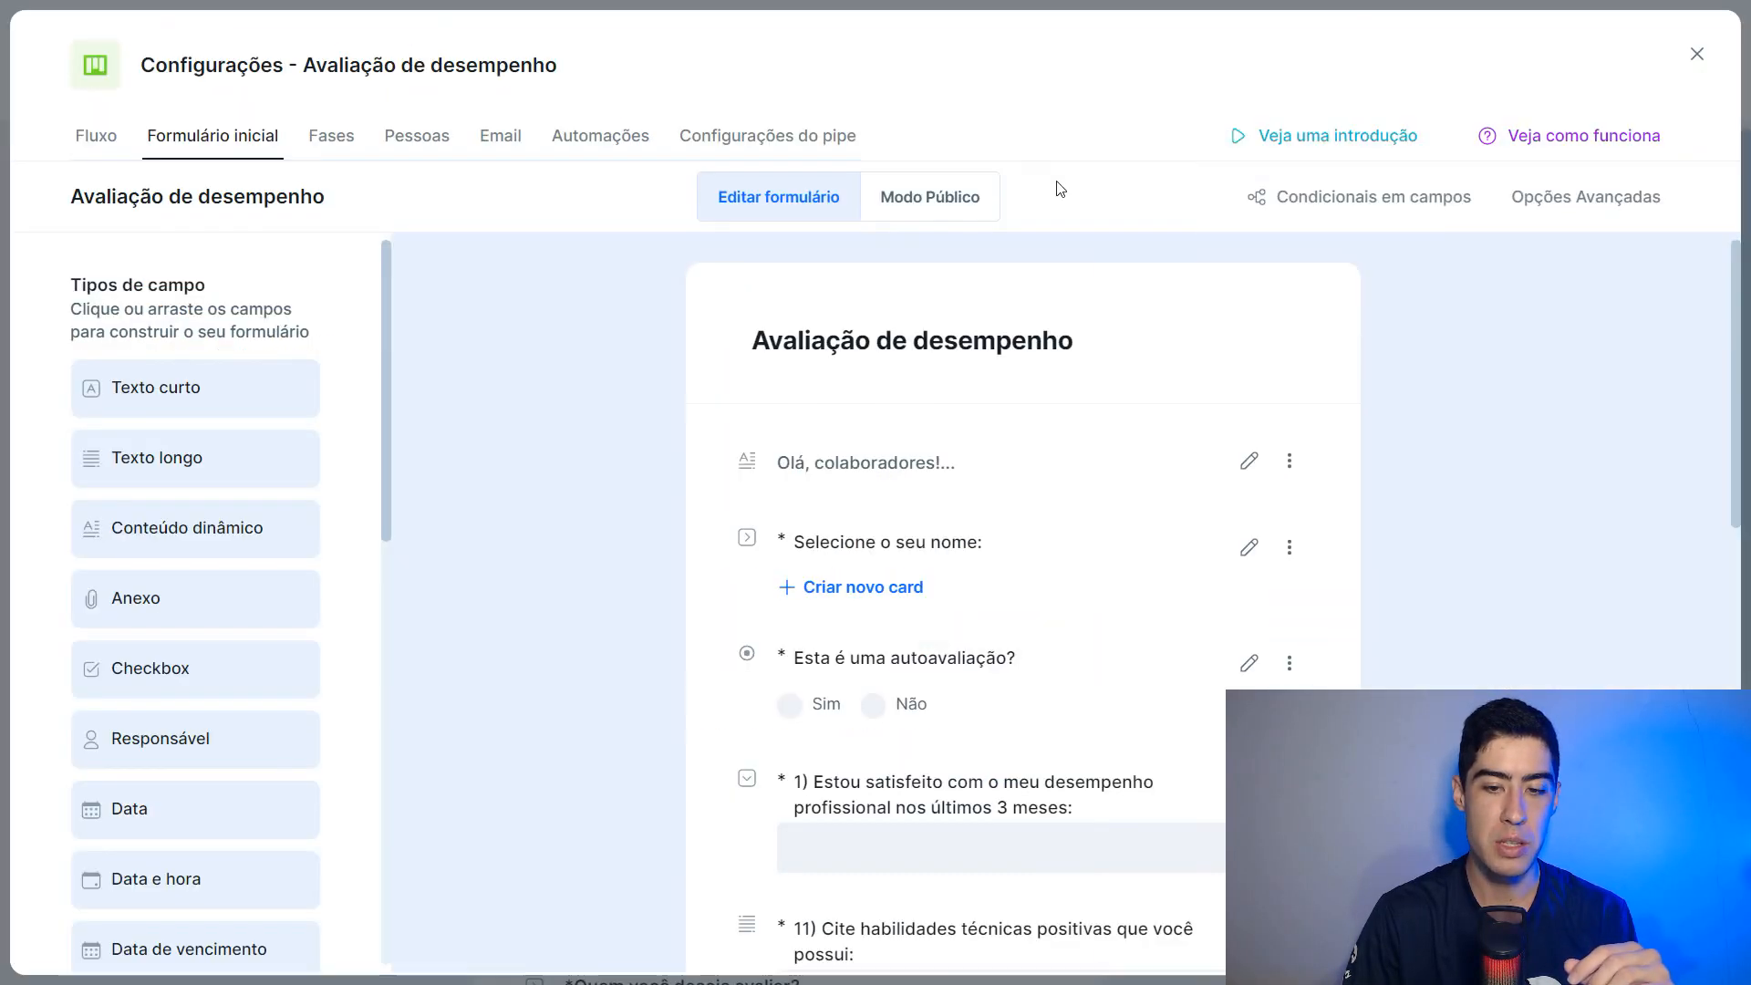
{"action": "left_click", "coordinate": [928, 197]}
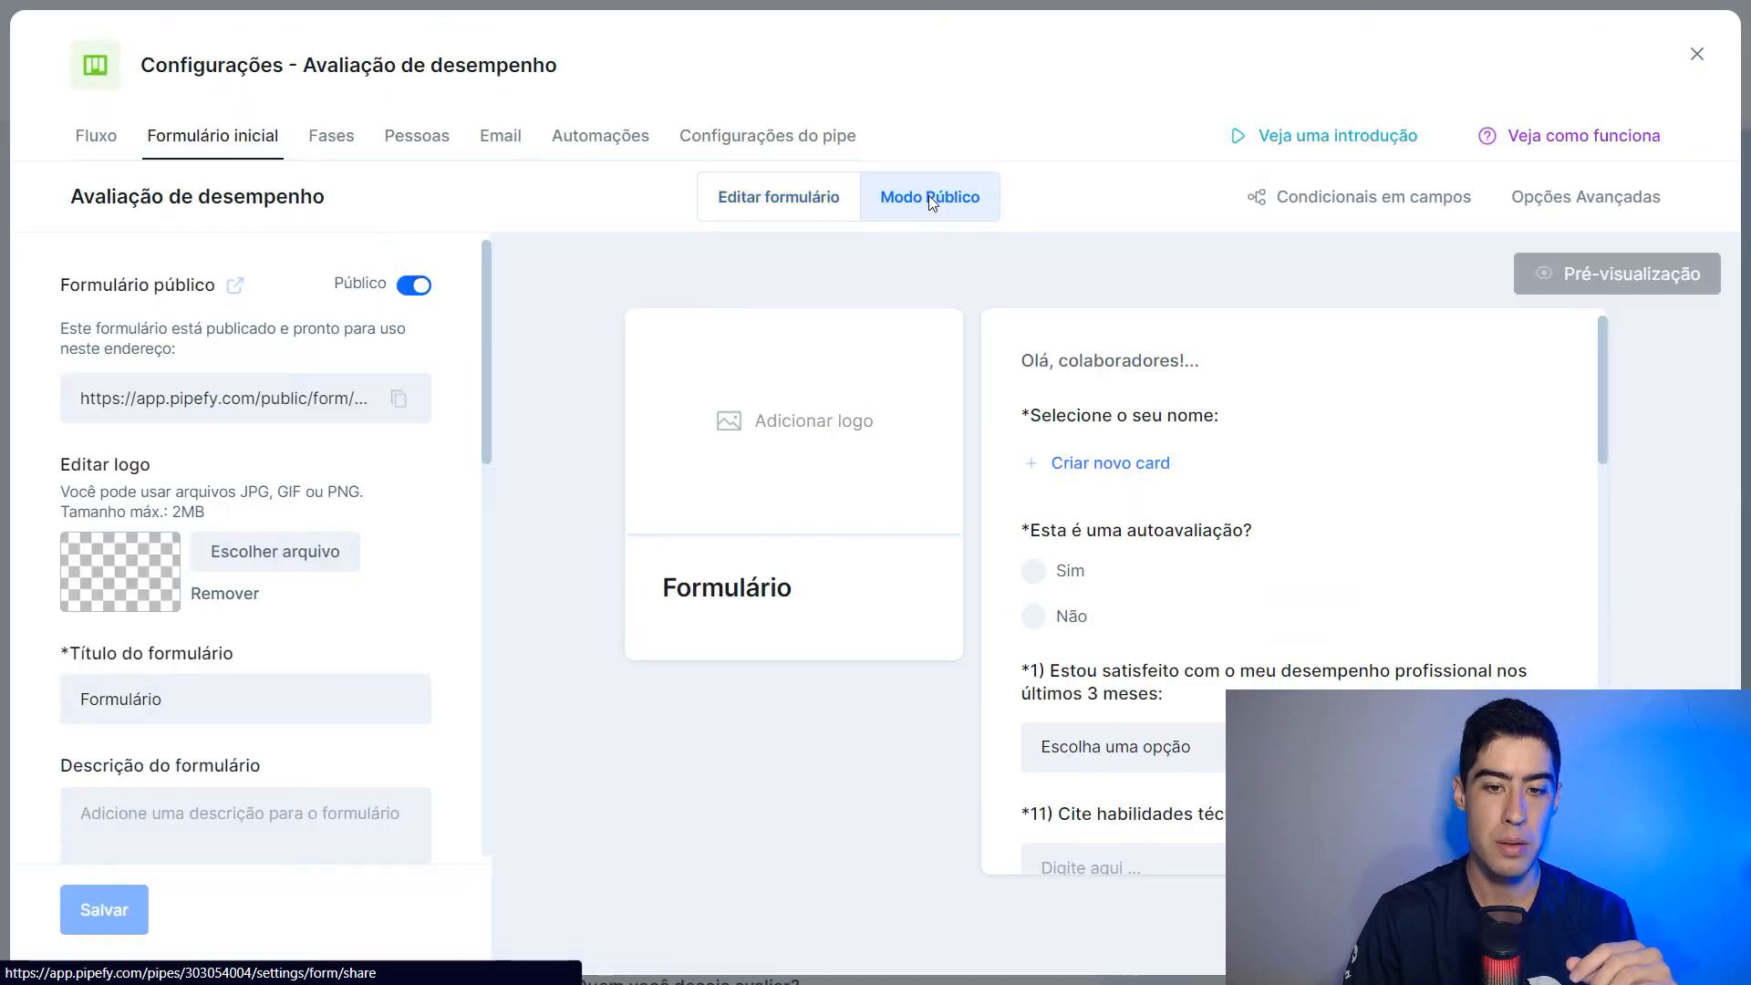
{"action": "left_click", "coordinate": [414, 287]}
{"action": "left_click", "coordinate": [413, 287]}
{"action": "left_click", "coordinate": [265, 403]}
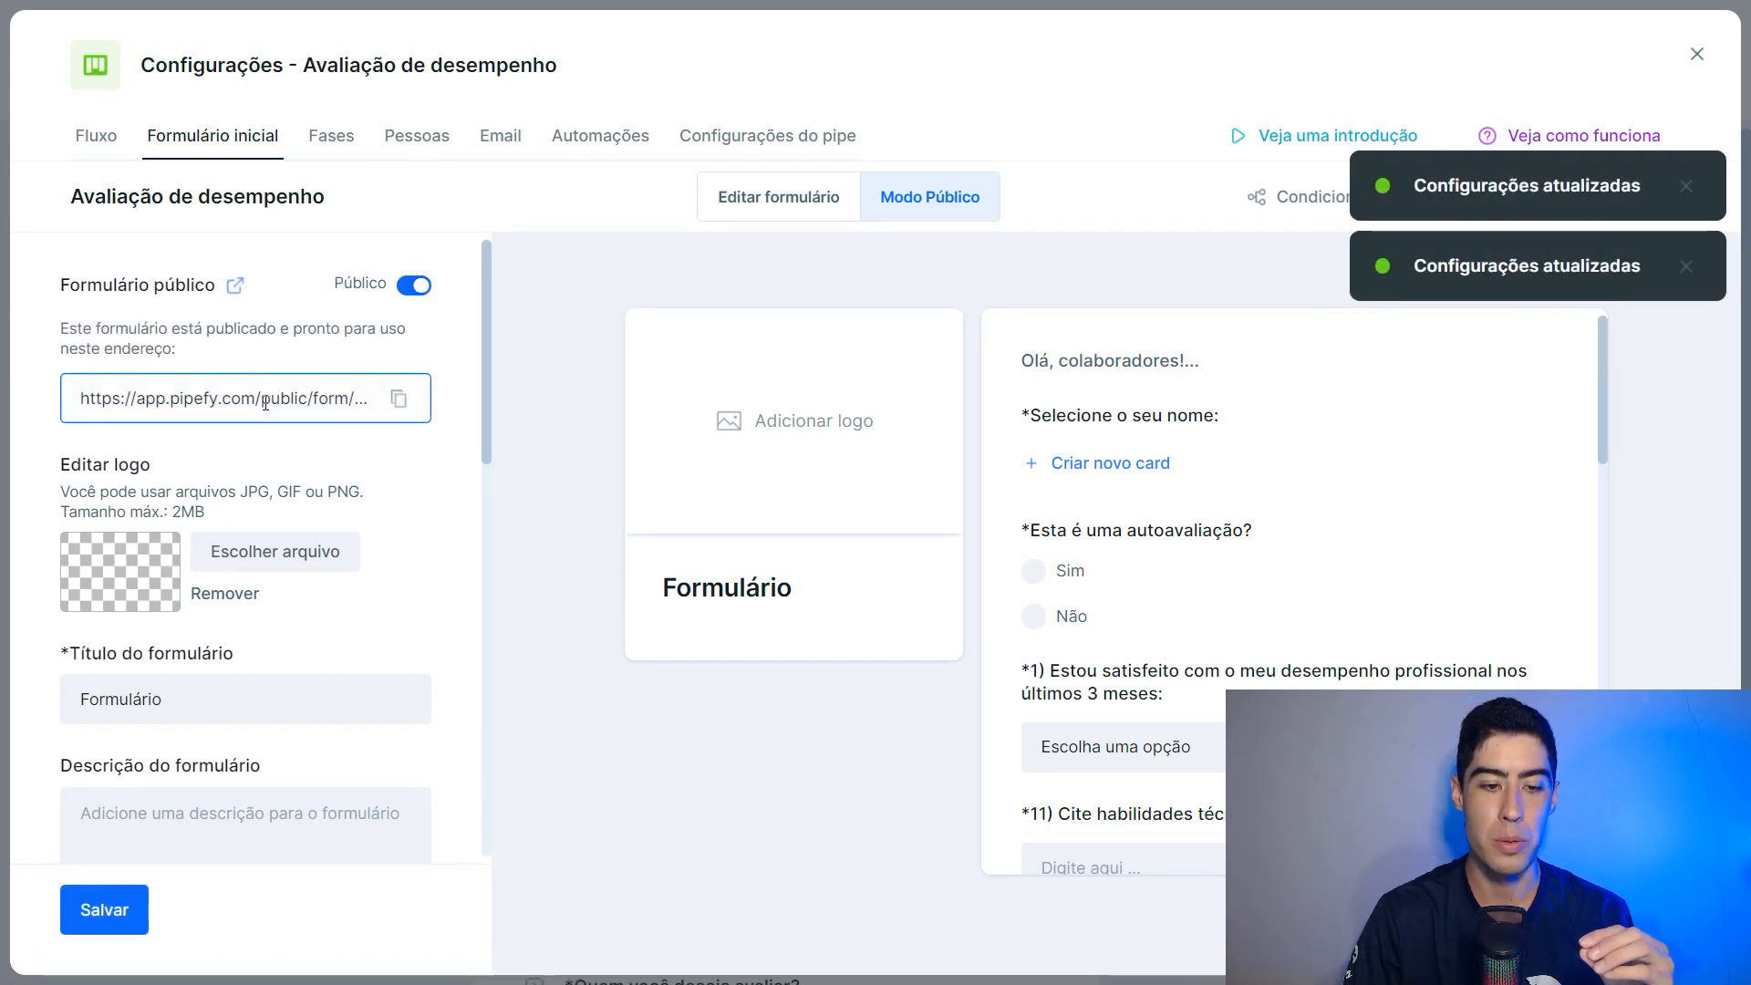
{"action": "left_click", "coordinate": [399, 403]}
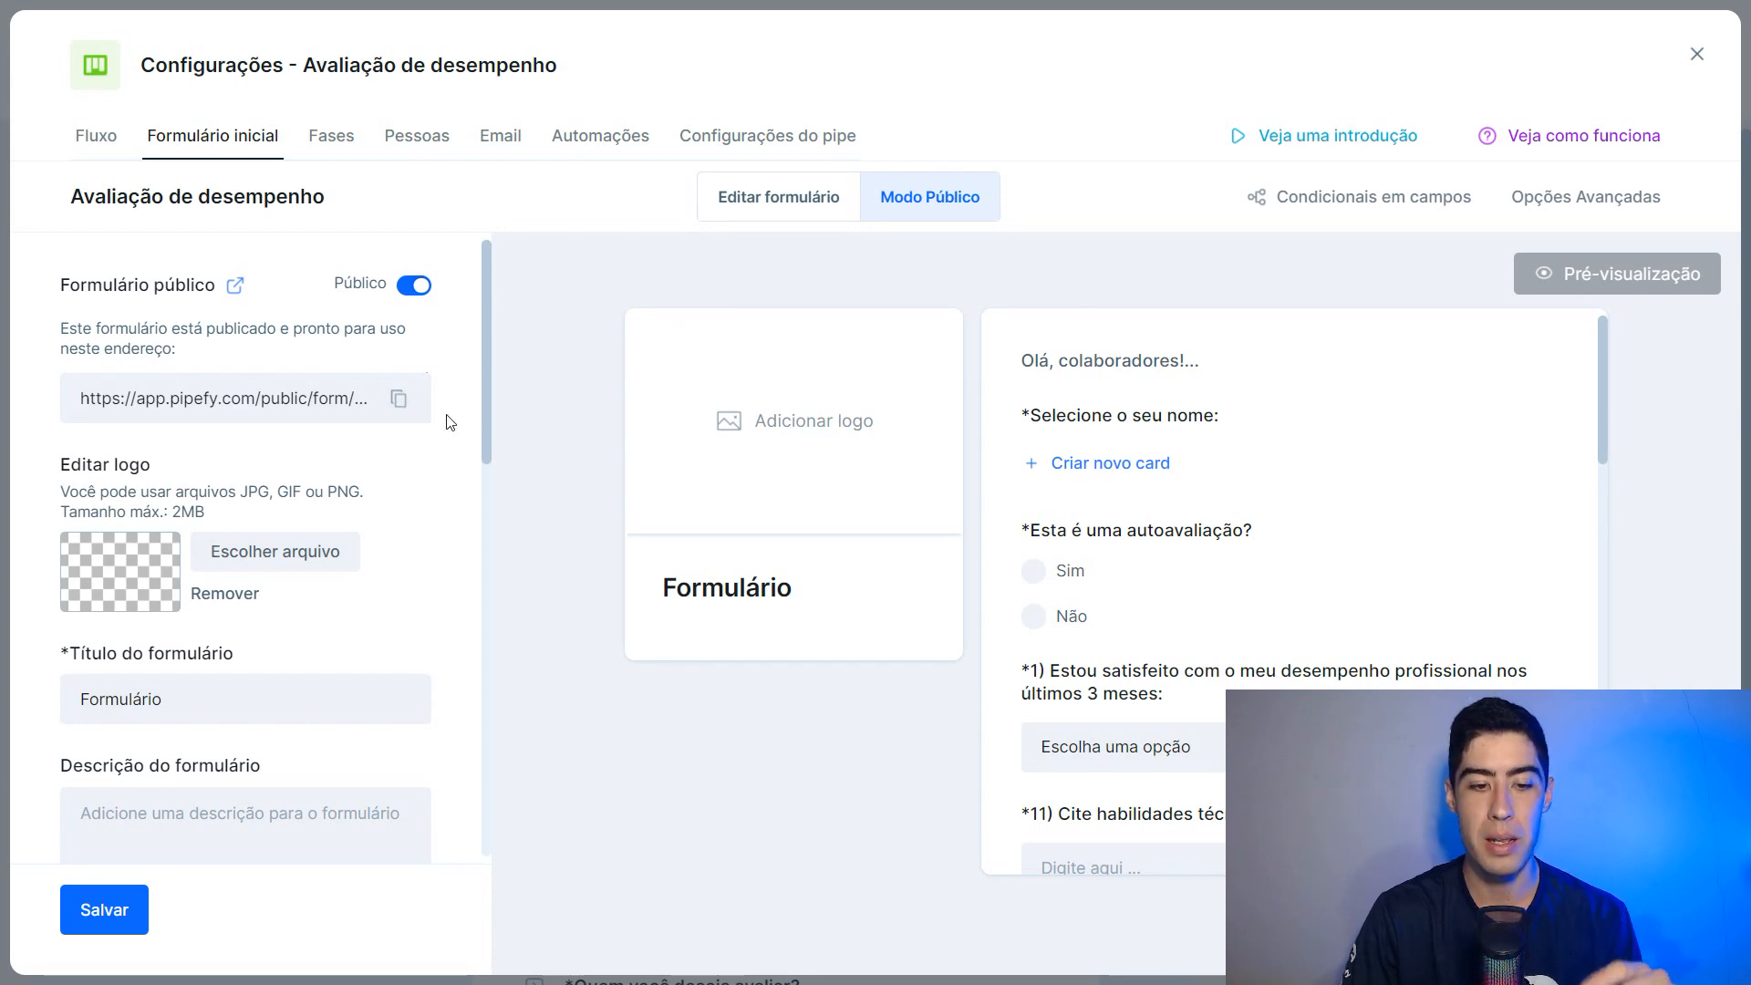
Upload the Dodofy logo to the public form and enlarge the crop area to cover the whole logo
{"action": "scroll", "coordinate": [258, 438], "scroll_direction": "down", "scroll_amount": 1}
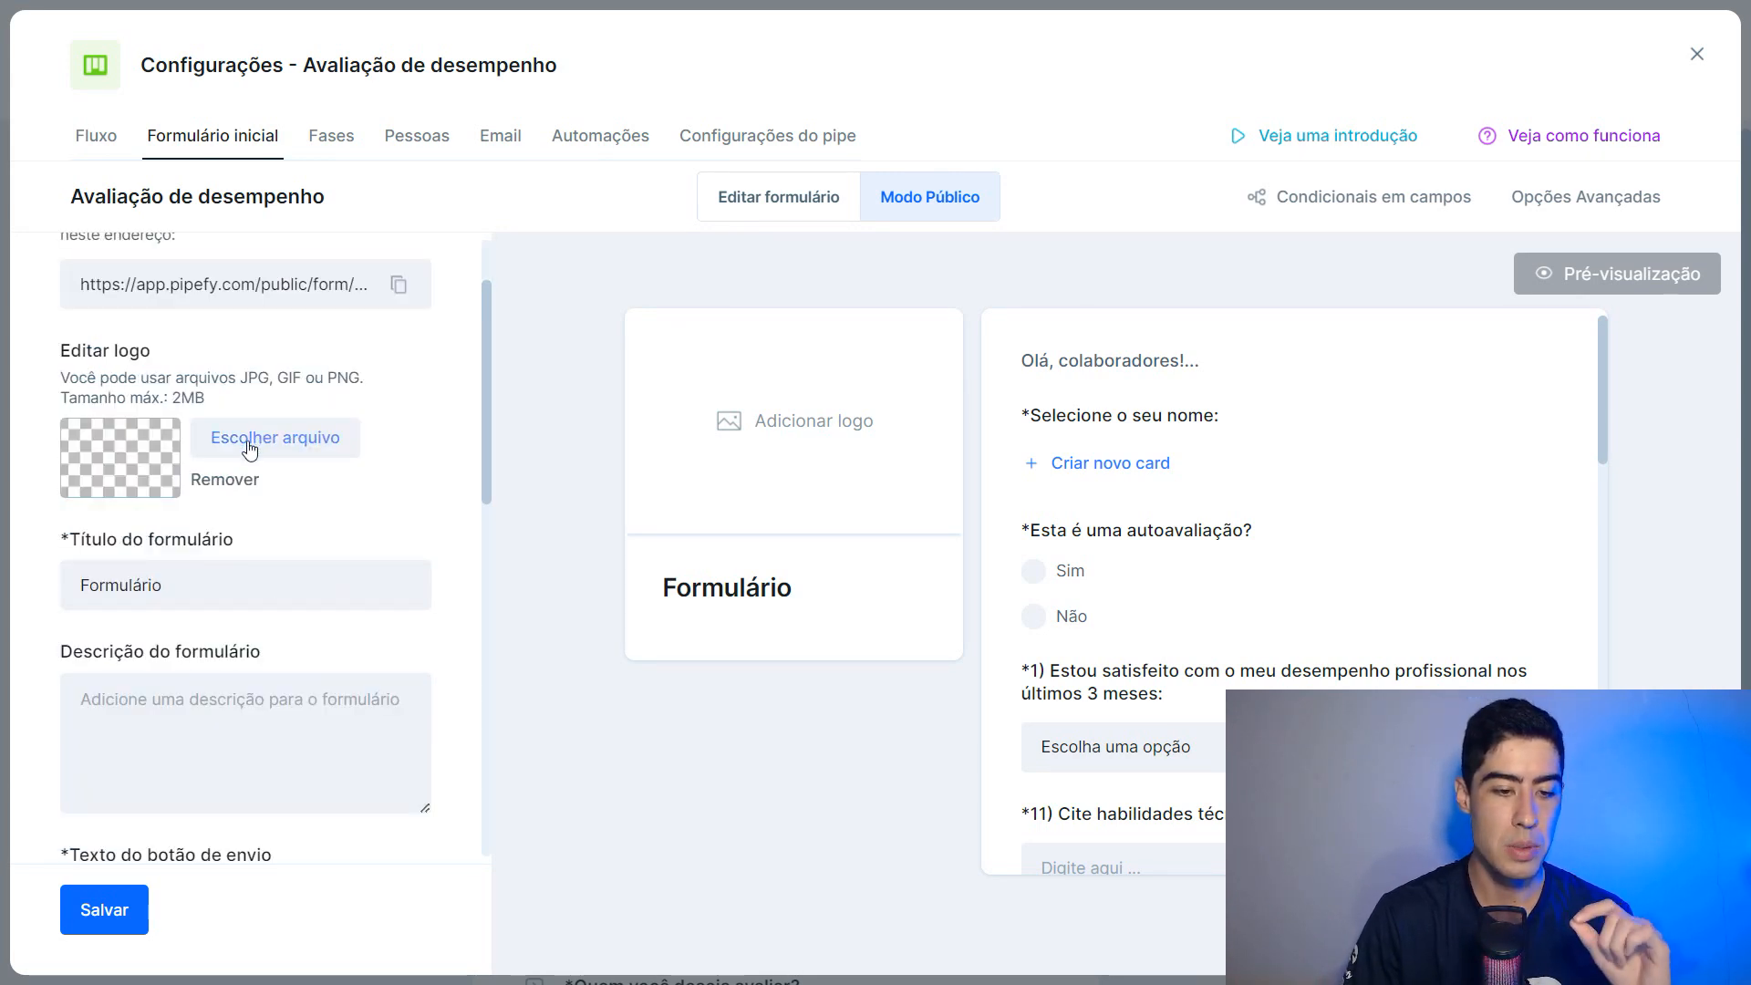
{"action": "left_click", "coordinate": [264, 436]}
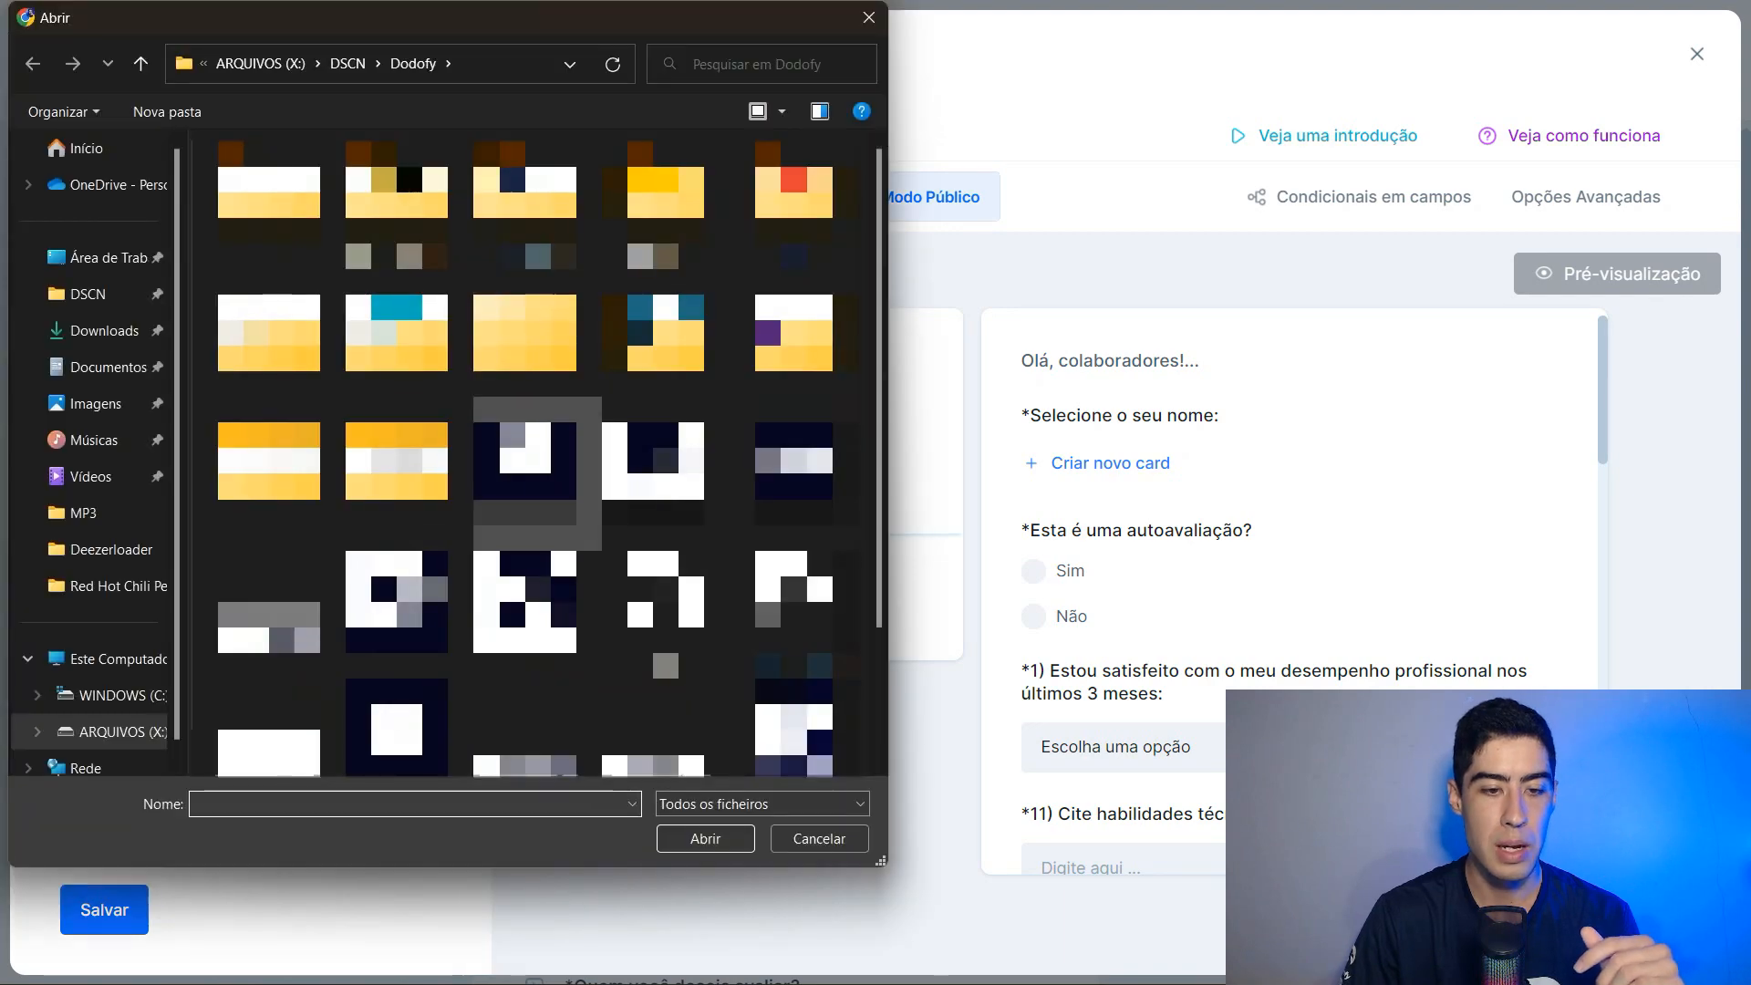
{"action": "left_click", "coordinate": [666, 473]}
{"action": "left_click", "coordinate": [706, 834]}
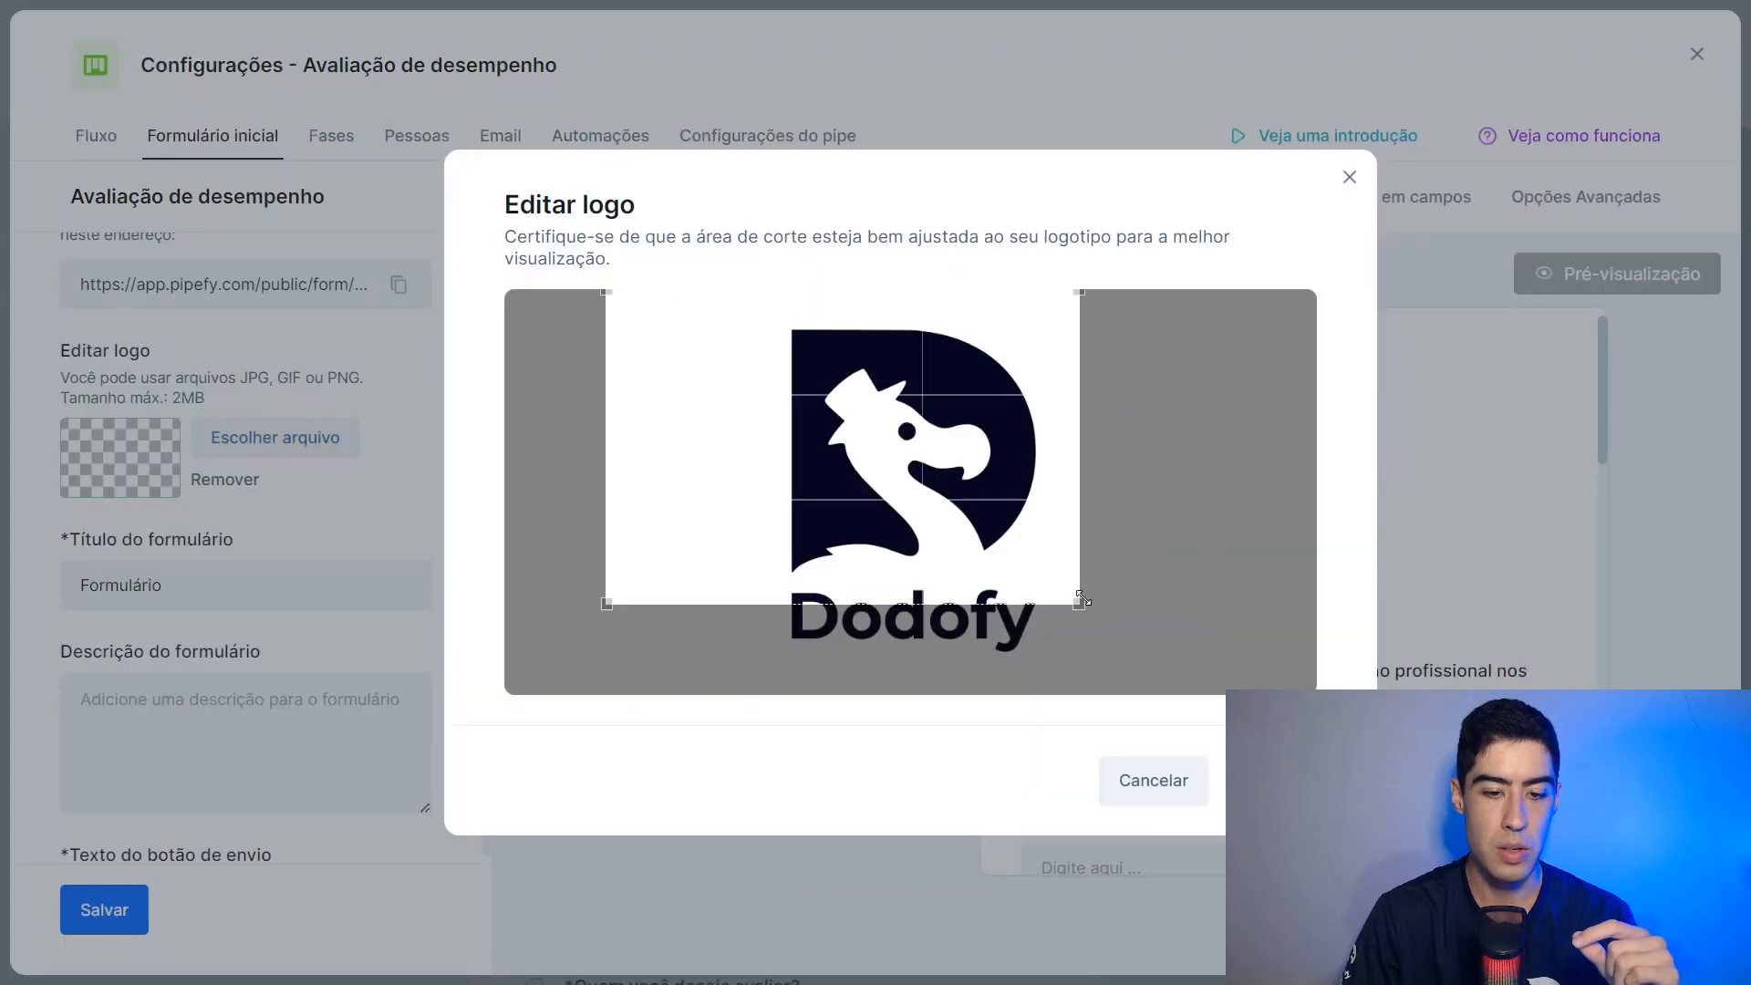
{"action": "left_click_drag", "start_coordinate": [1082, 598], "coordinate": [1154, 650]}
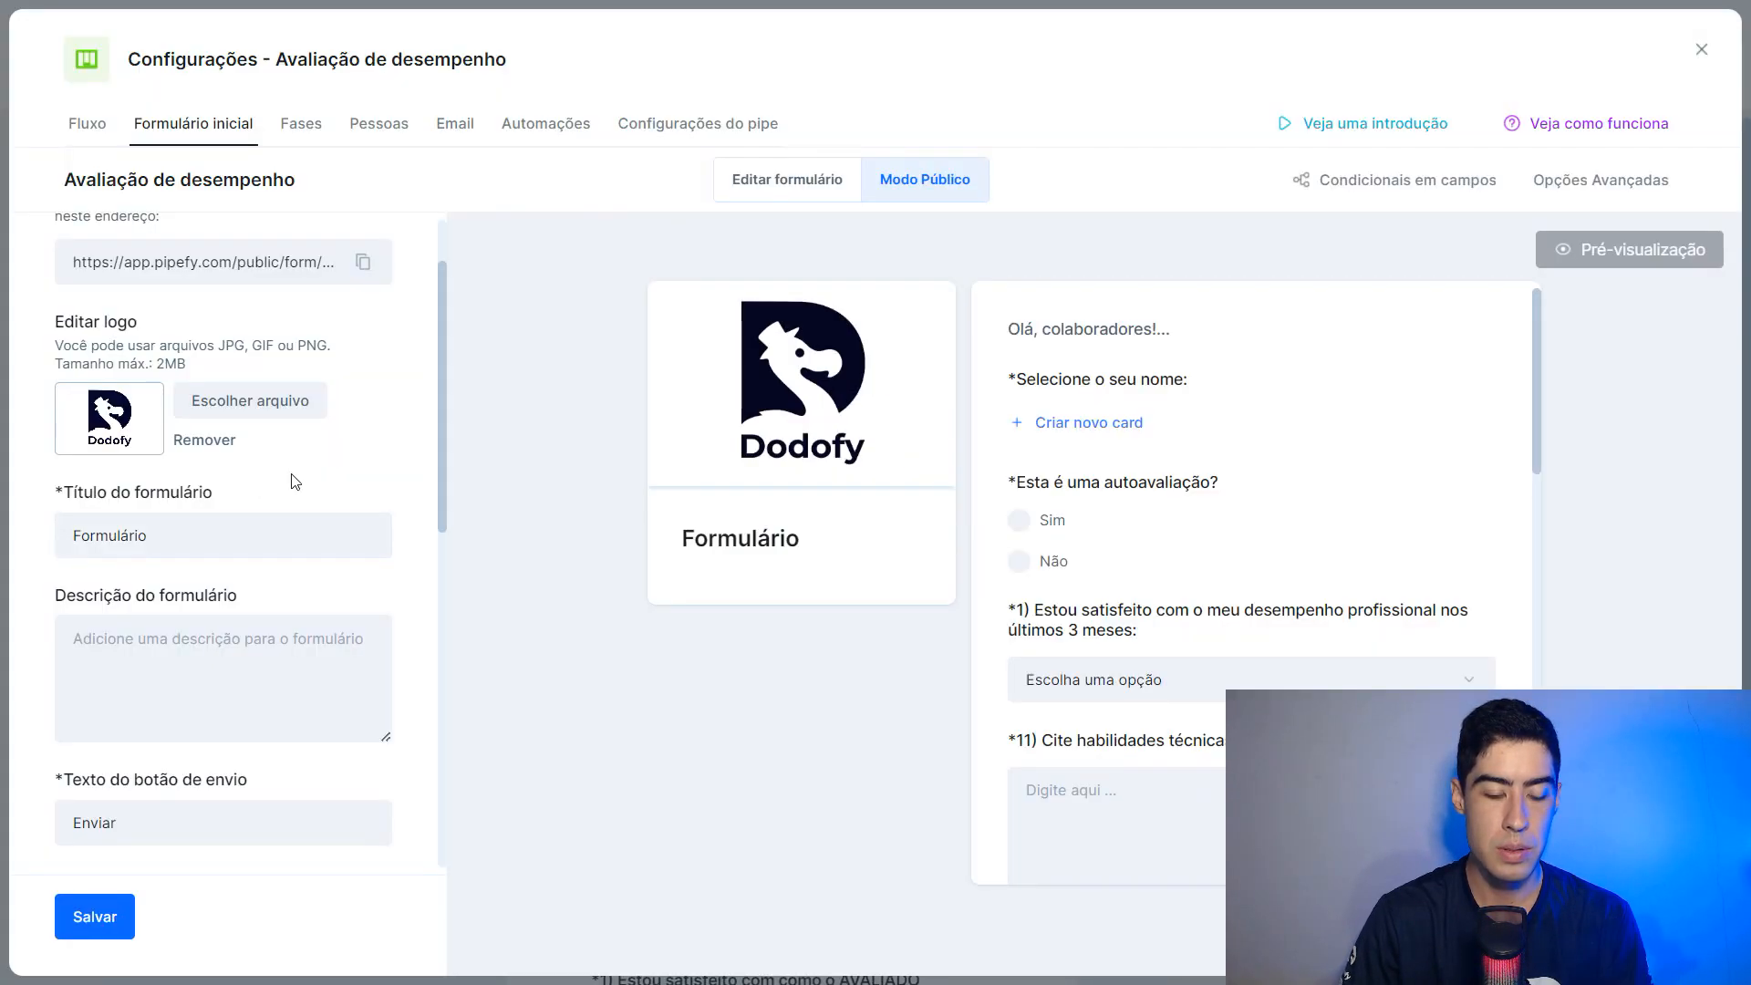
Title the public form "Avaliação institucional" and set its submit button text to "AVALIAR"
{"action": "double_click", "coordinate": [210, 526]}
{"action": "type", "text": "Avaliação institucional"}
{"action": "left_click", "coordinate": [233, 652]}
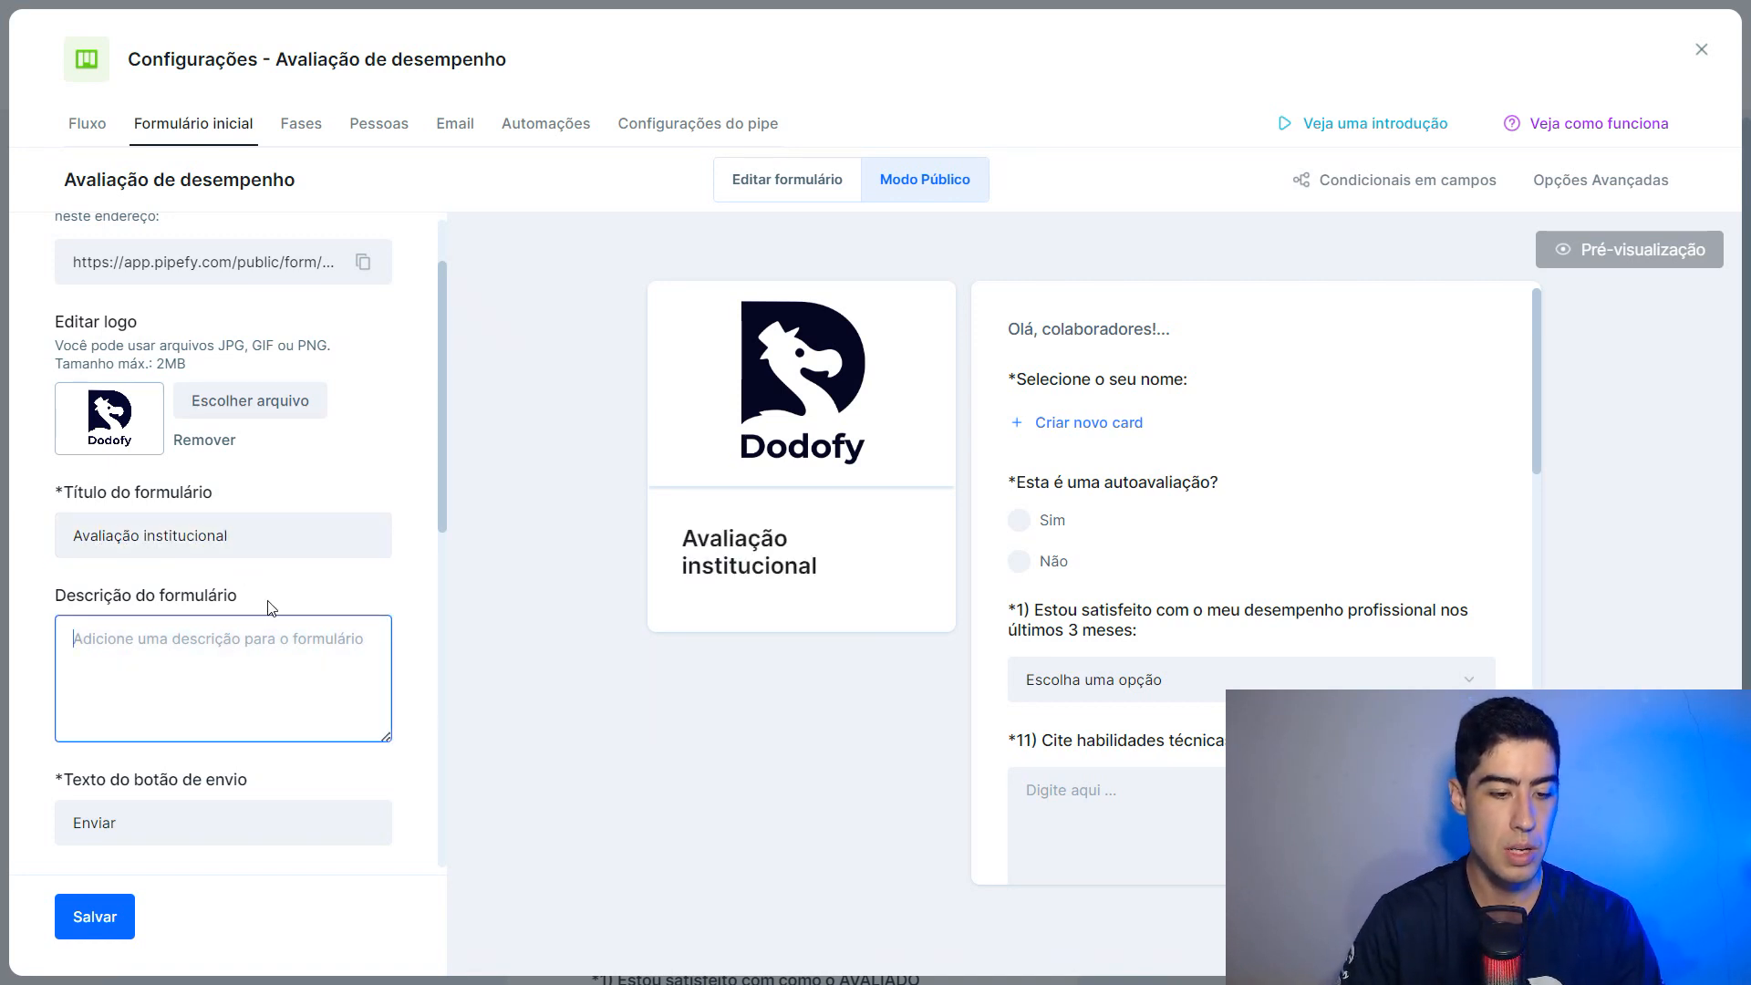
{"action": "scroll", "coordinate": [218, 583], "scroll_direction": "down", "scroll_amount": 3}
{"action": "double_click", "coordinate": [94, 591]}
{"action": "type", "text": "A"}
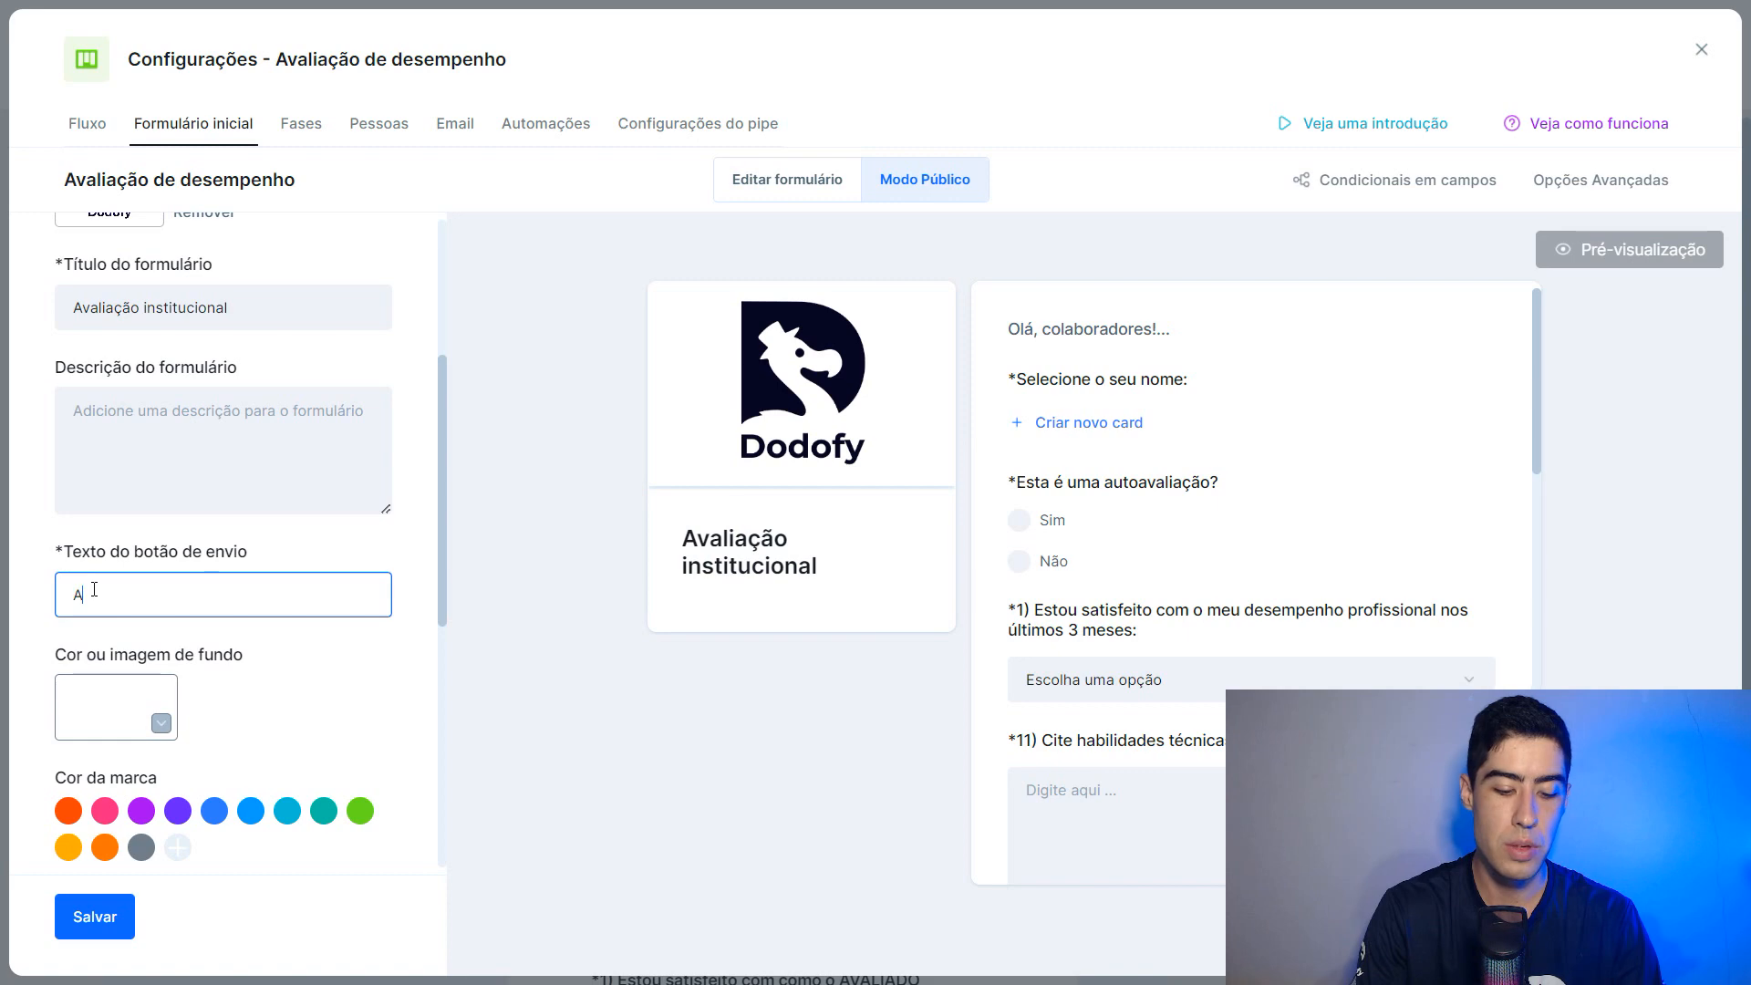
{"action": "type", "text": "VALIAR"}
Search the background photos for "work" and apply the picture of three people with laptops at a table
{"action": "left_click", "coordinate": [116, 721]}
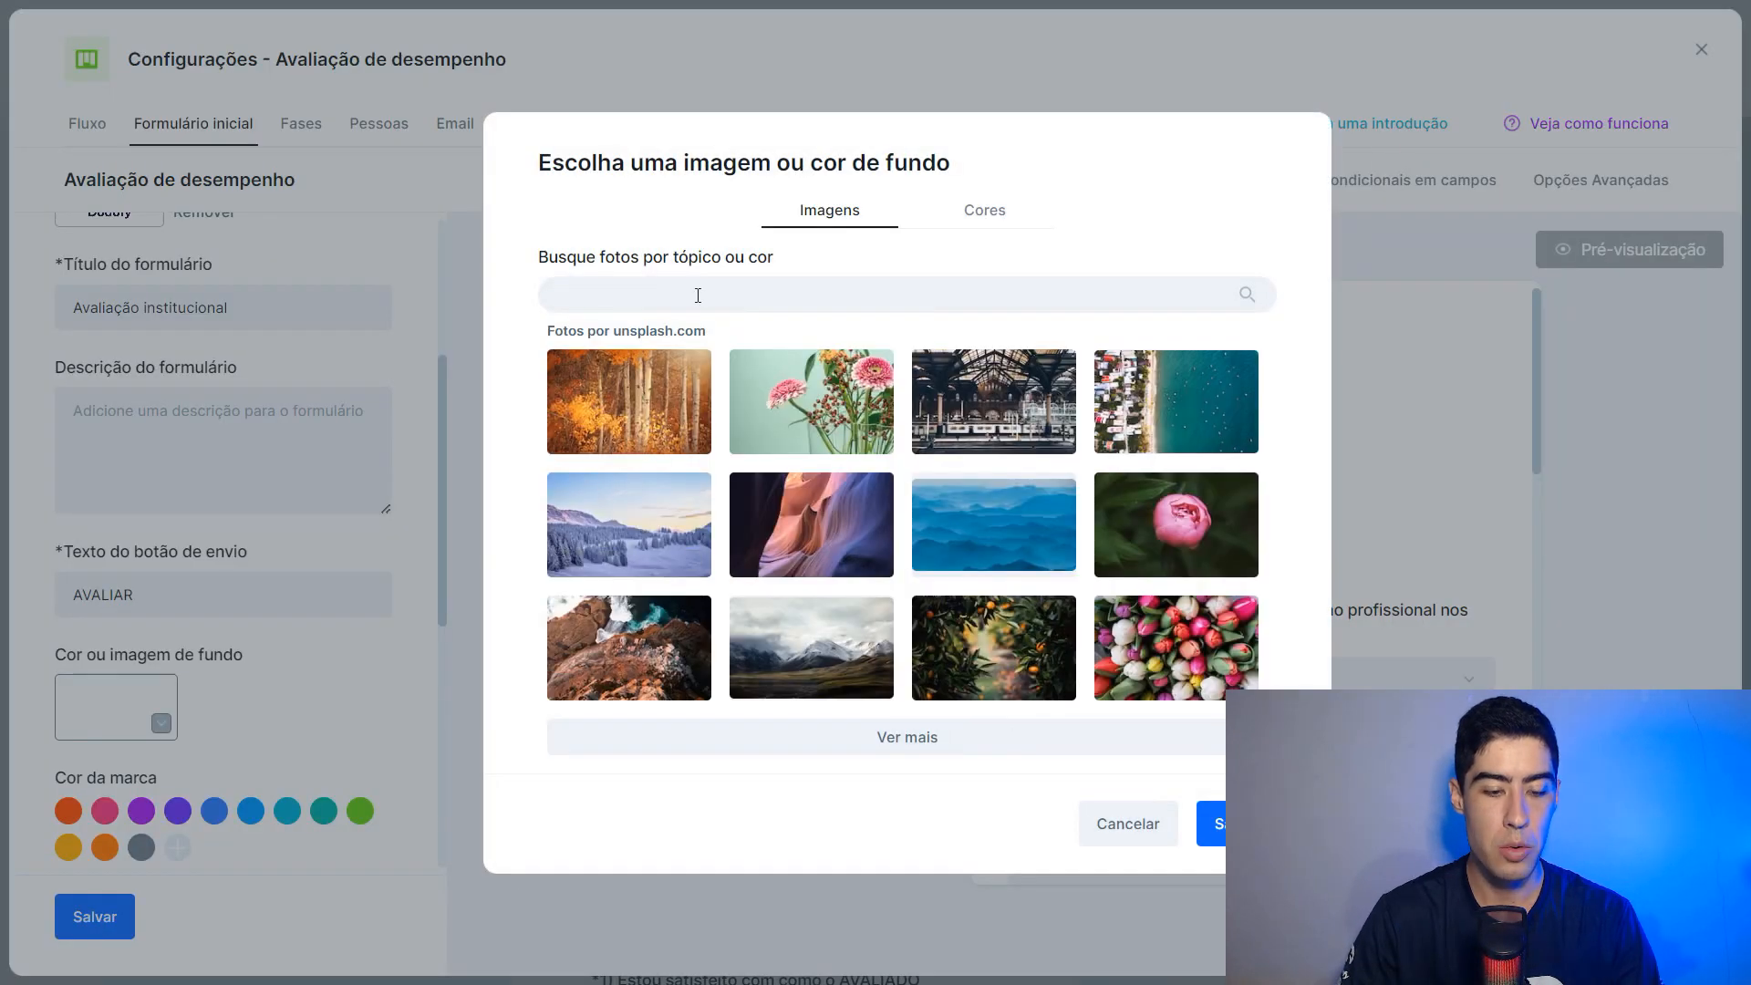
{"action": "left_click", "coordinate": [704, 283]}
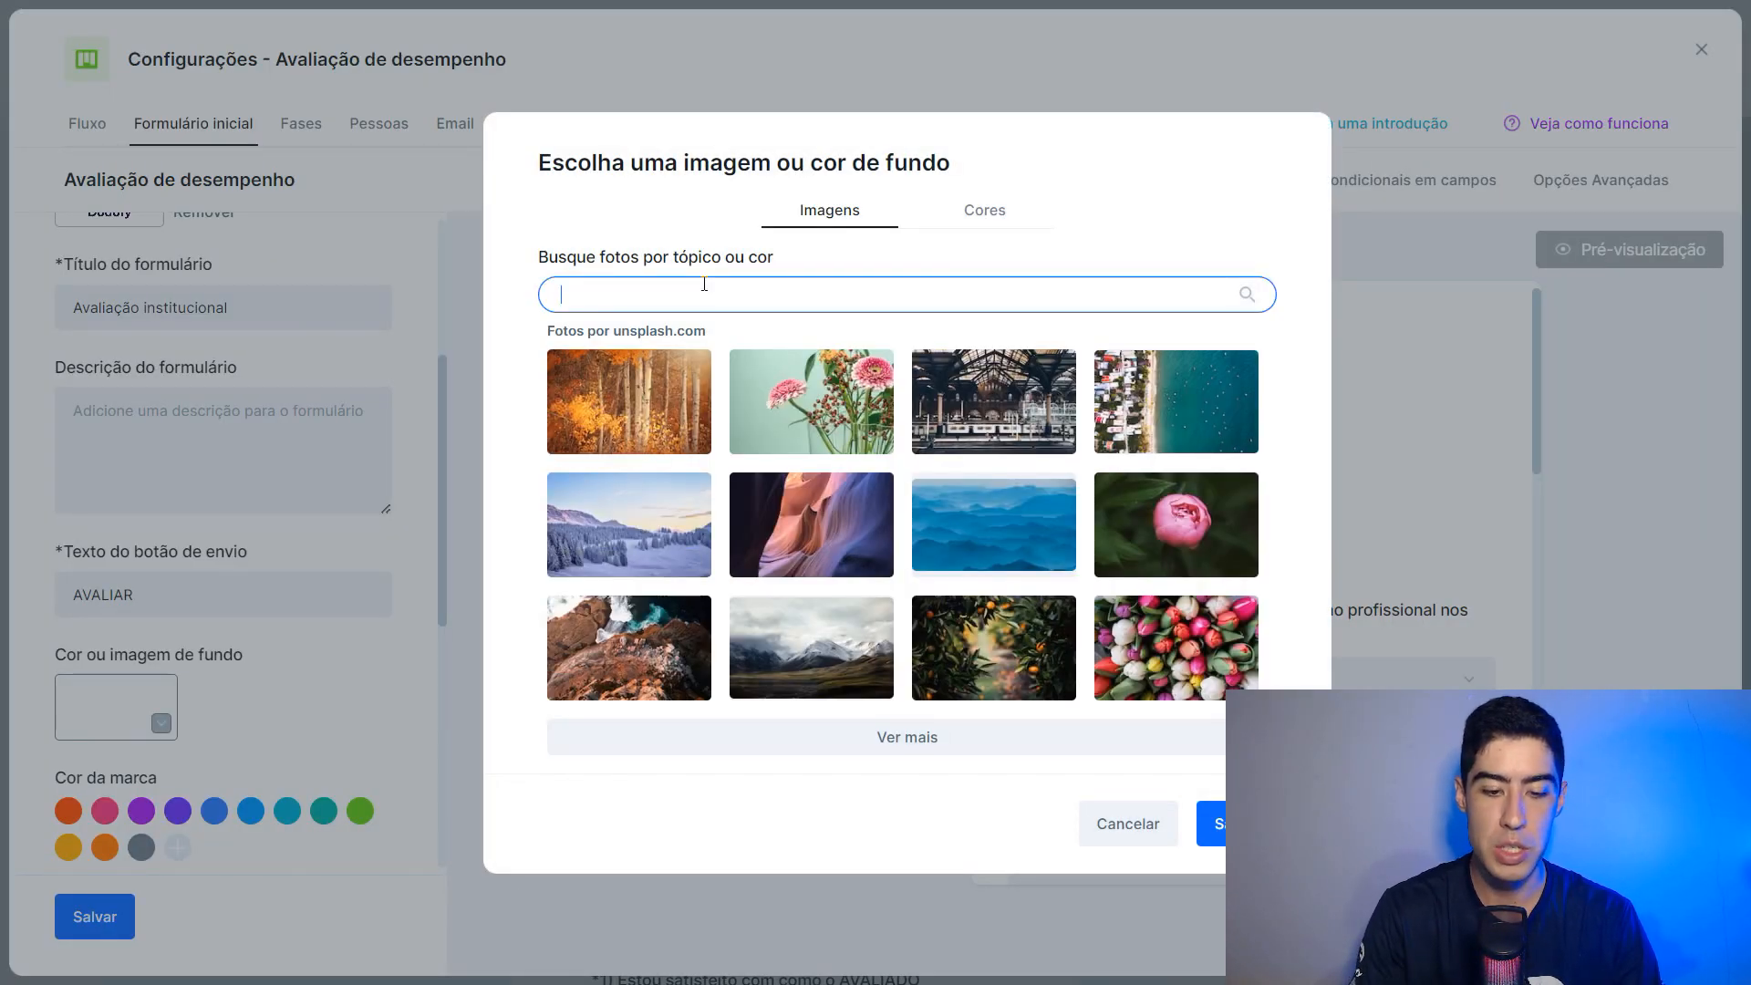
{"action": "type", "text": "work"}
{"action": "left_click", "coordinate": [994, 524]}
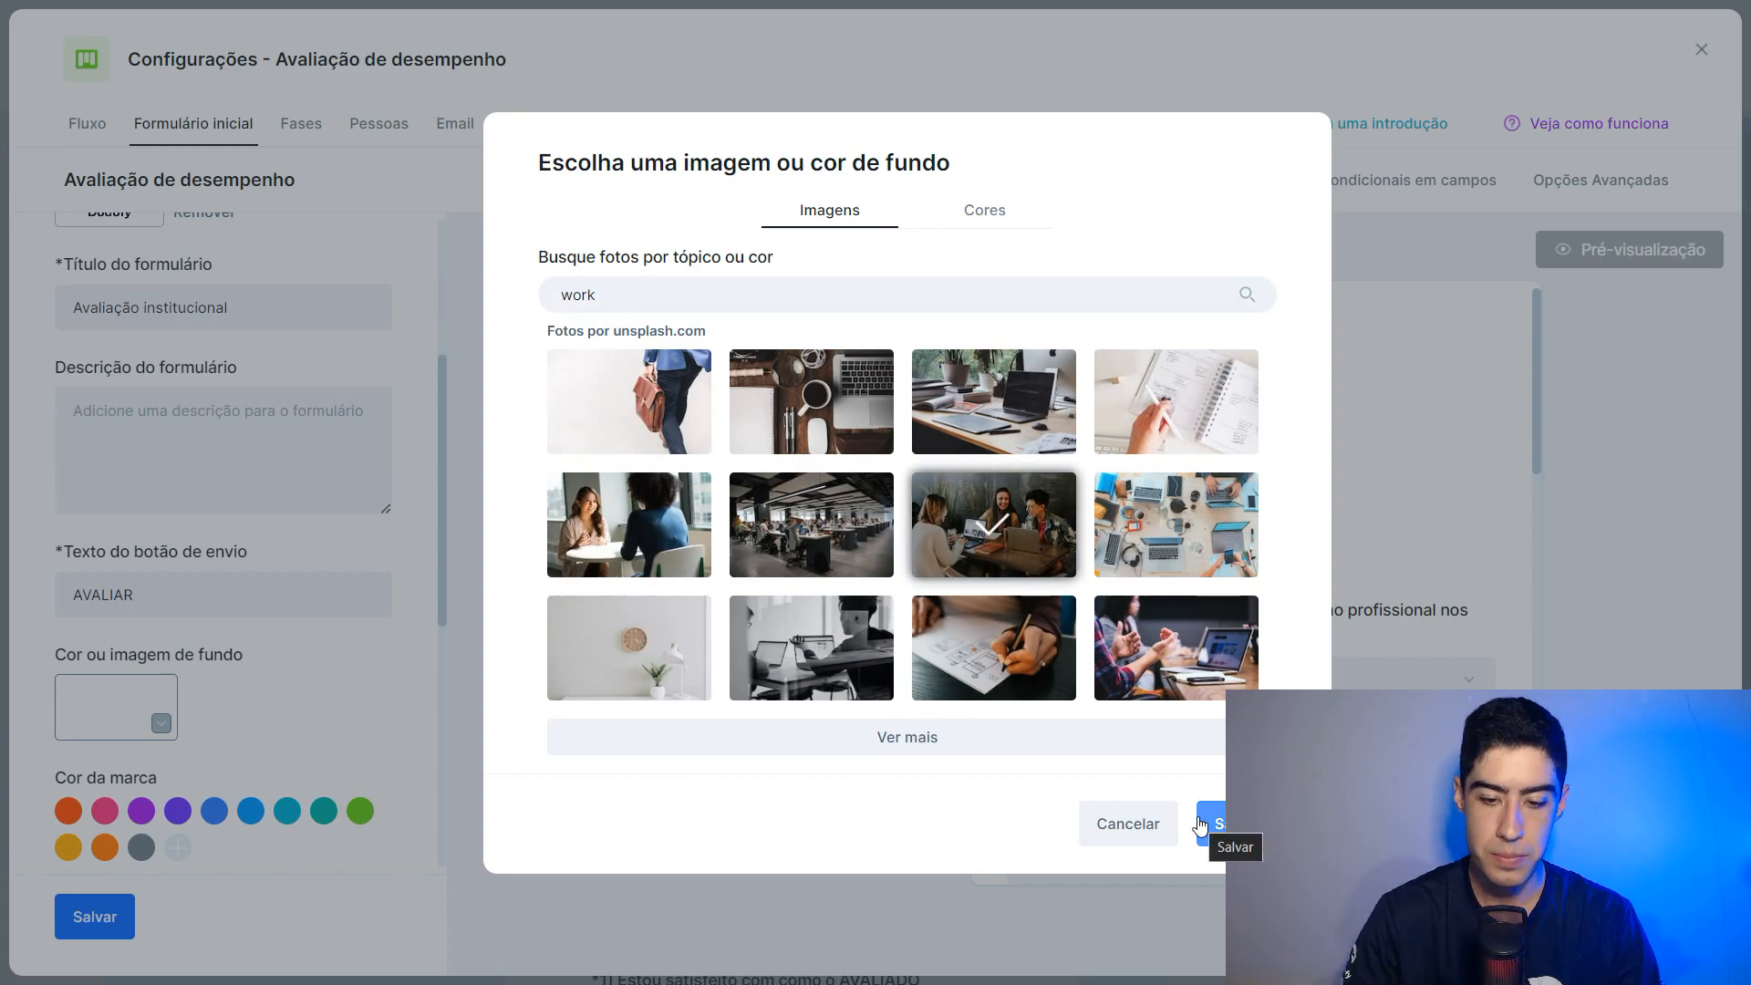
{"action": "left_click", "coordinate": [1213, 823]}
Set the public form's brand colour to the medium blue swatch beside the violet one
{"action": "scroll", "coordinate": [321, 512], "scroll_direction": "down", "scroll_amount": 4}
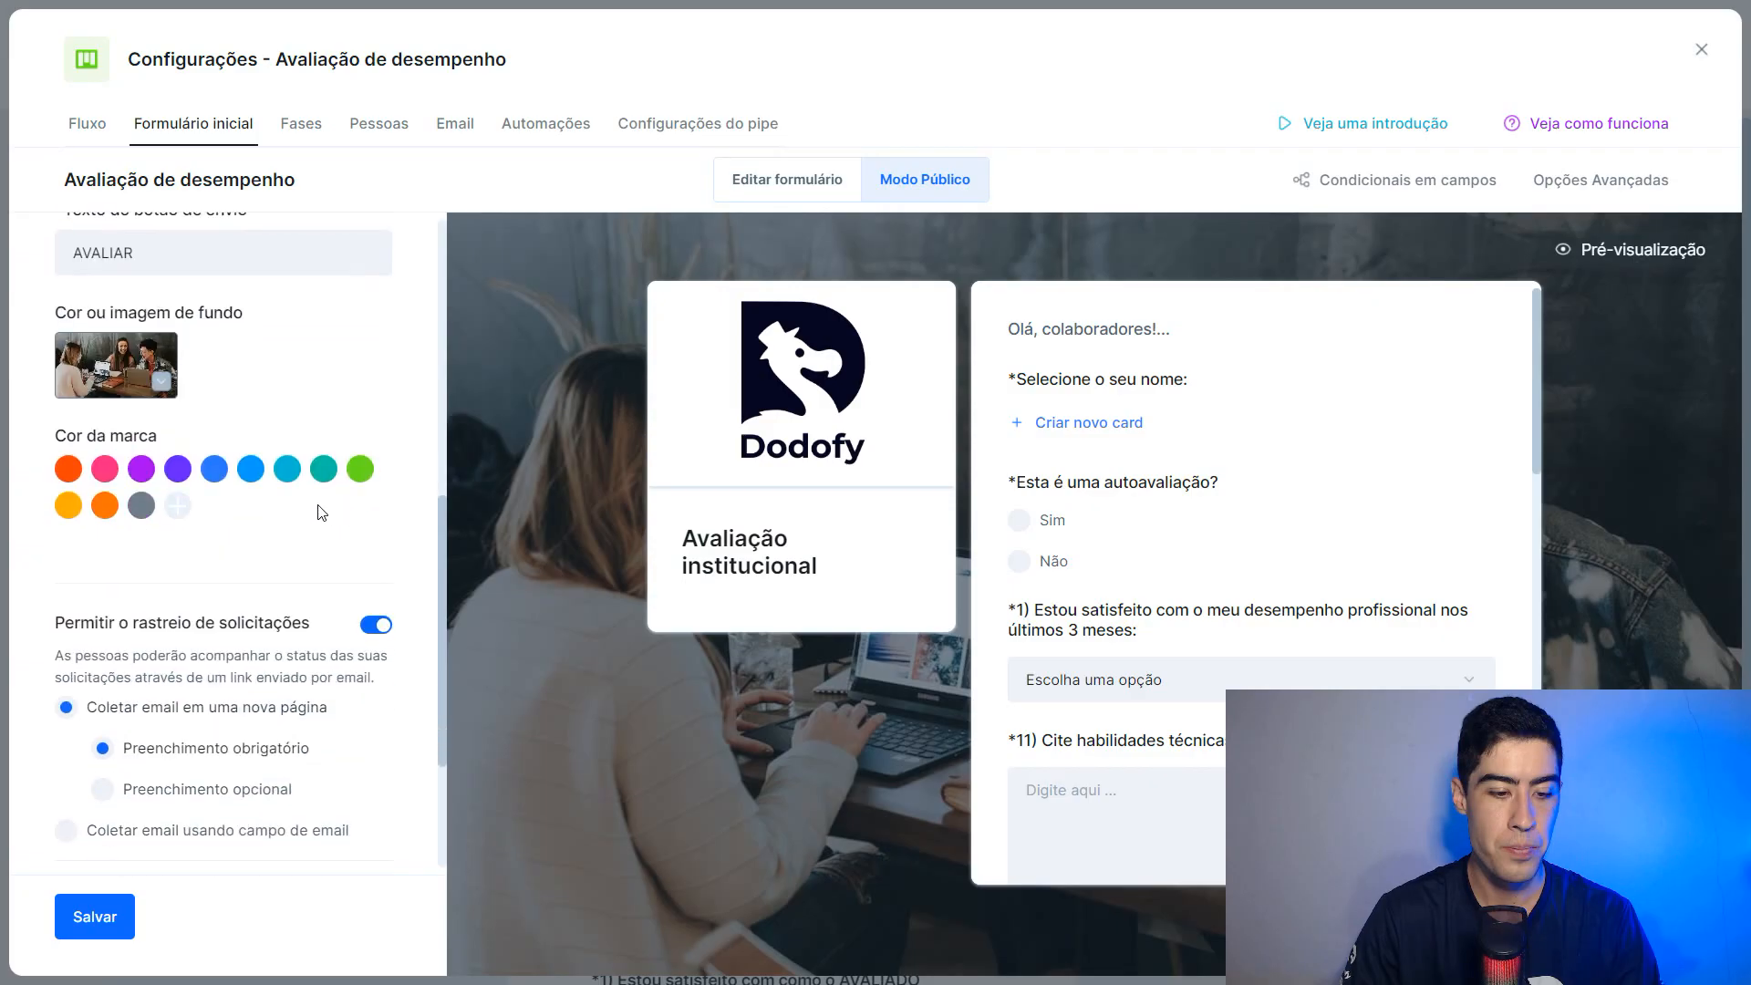
{"action": "left_click", "coordinate": [218, 476]}
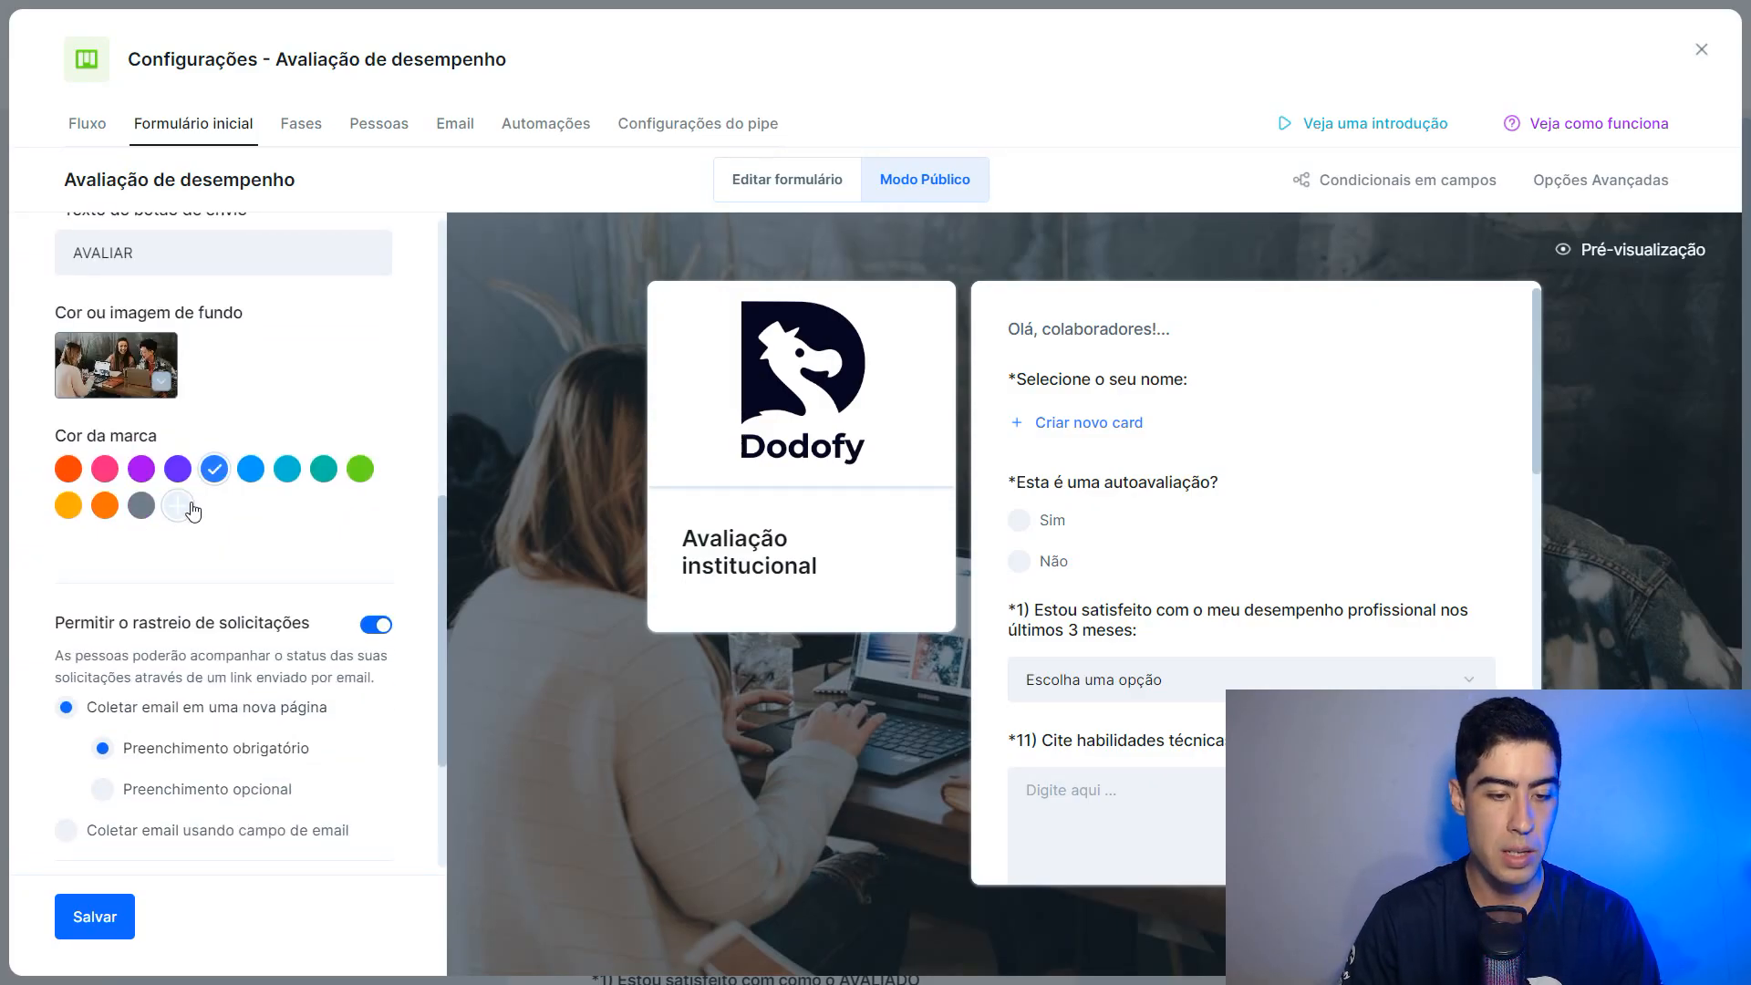
{"action": "scroll", "coordinate": [301, 512], "scroll_direction": "down", "scroll_amount": 3}
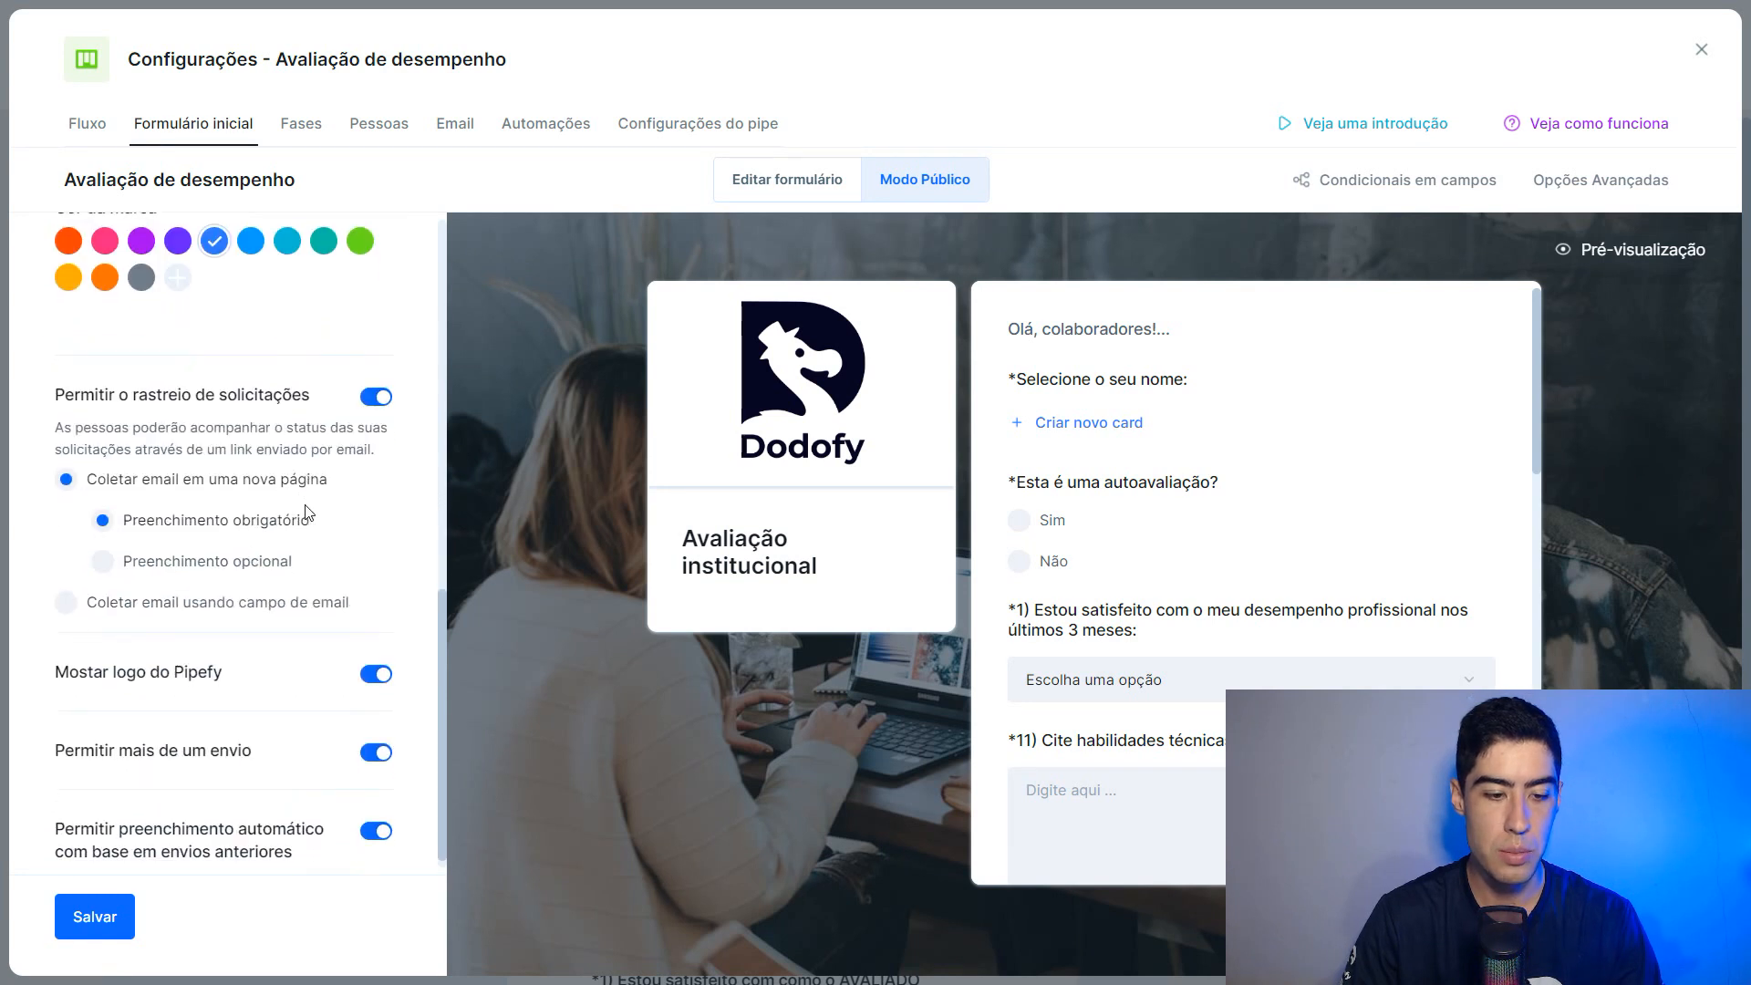
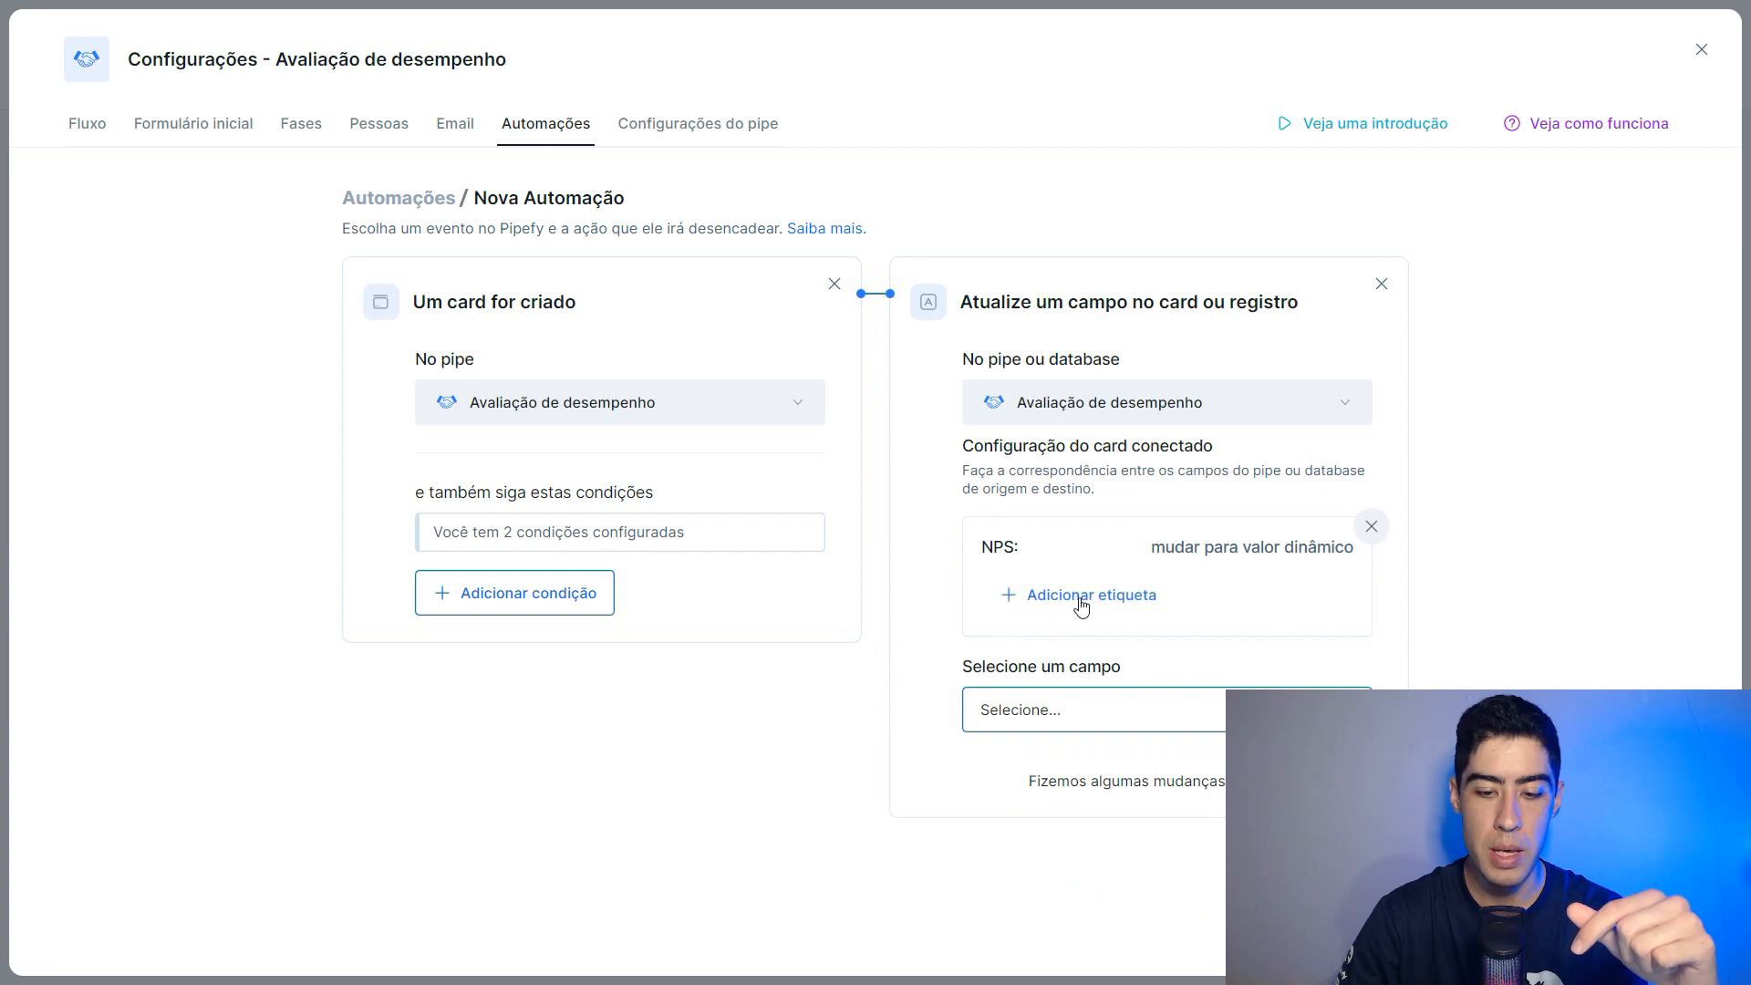
Make the new automation fill the NPS field with the PROMOTOR label and save it under the name "Promotor"
{"action": "left_click", "coordinate": [1075, 602]}
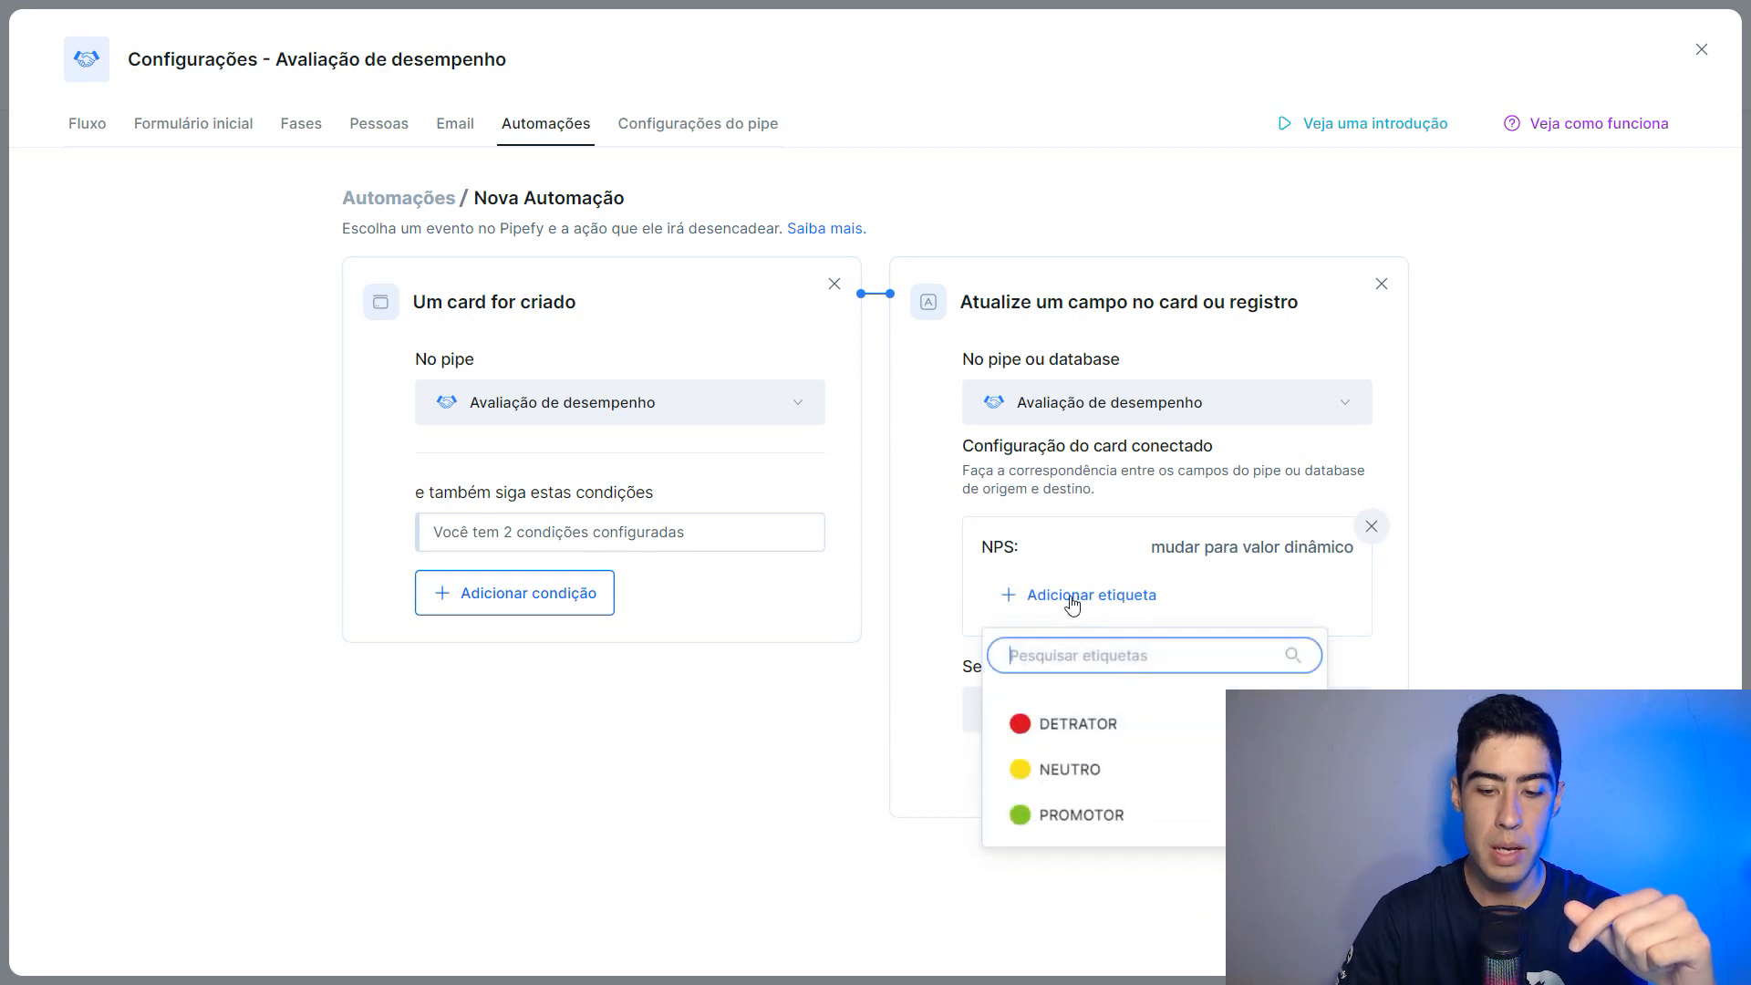
{"action": "left_click", "coordinate": [1065, 814]}
{"action": "left_click", "coordinate": [848, 684]}
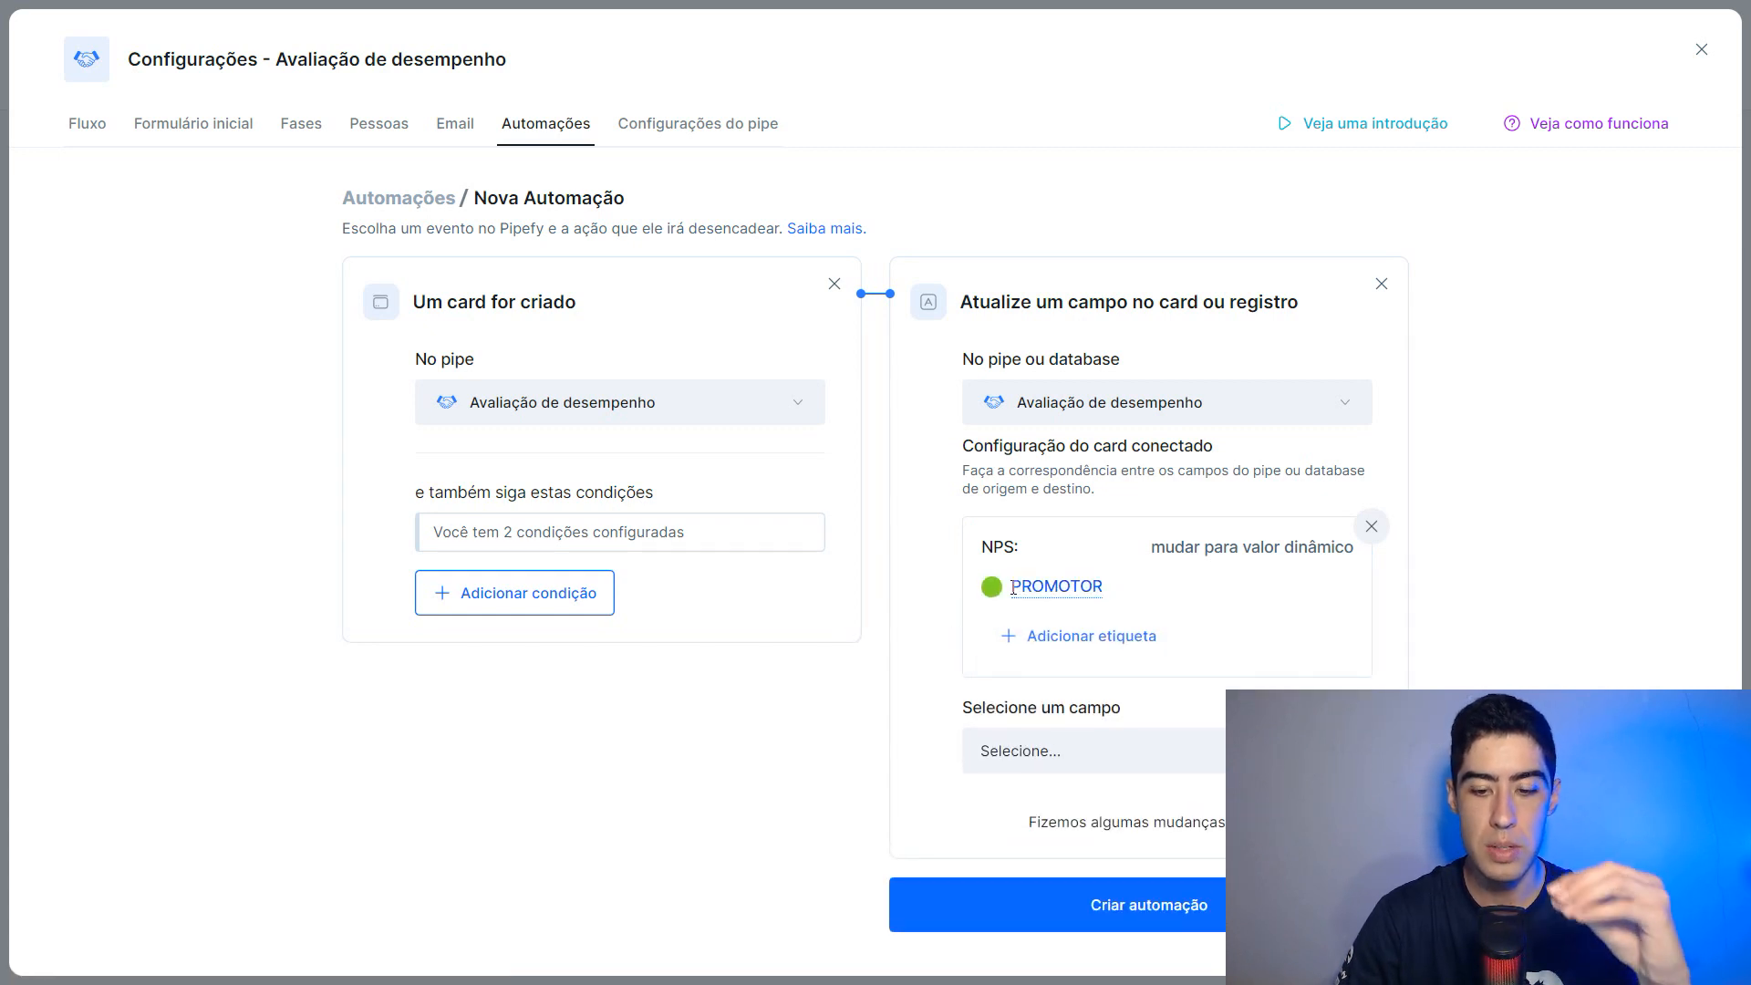
{"action": "left_click", "coordinate": [1070, 895]}
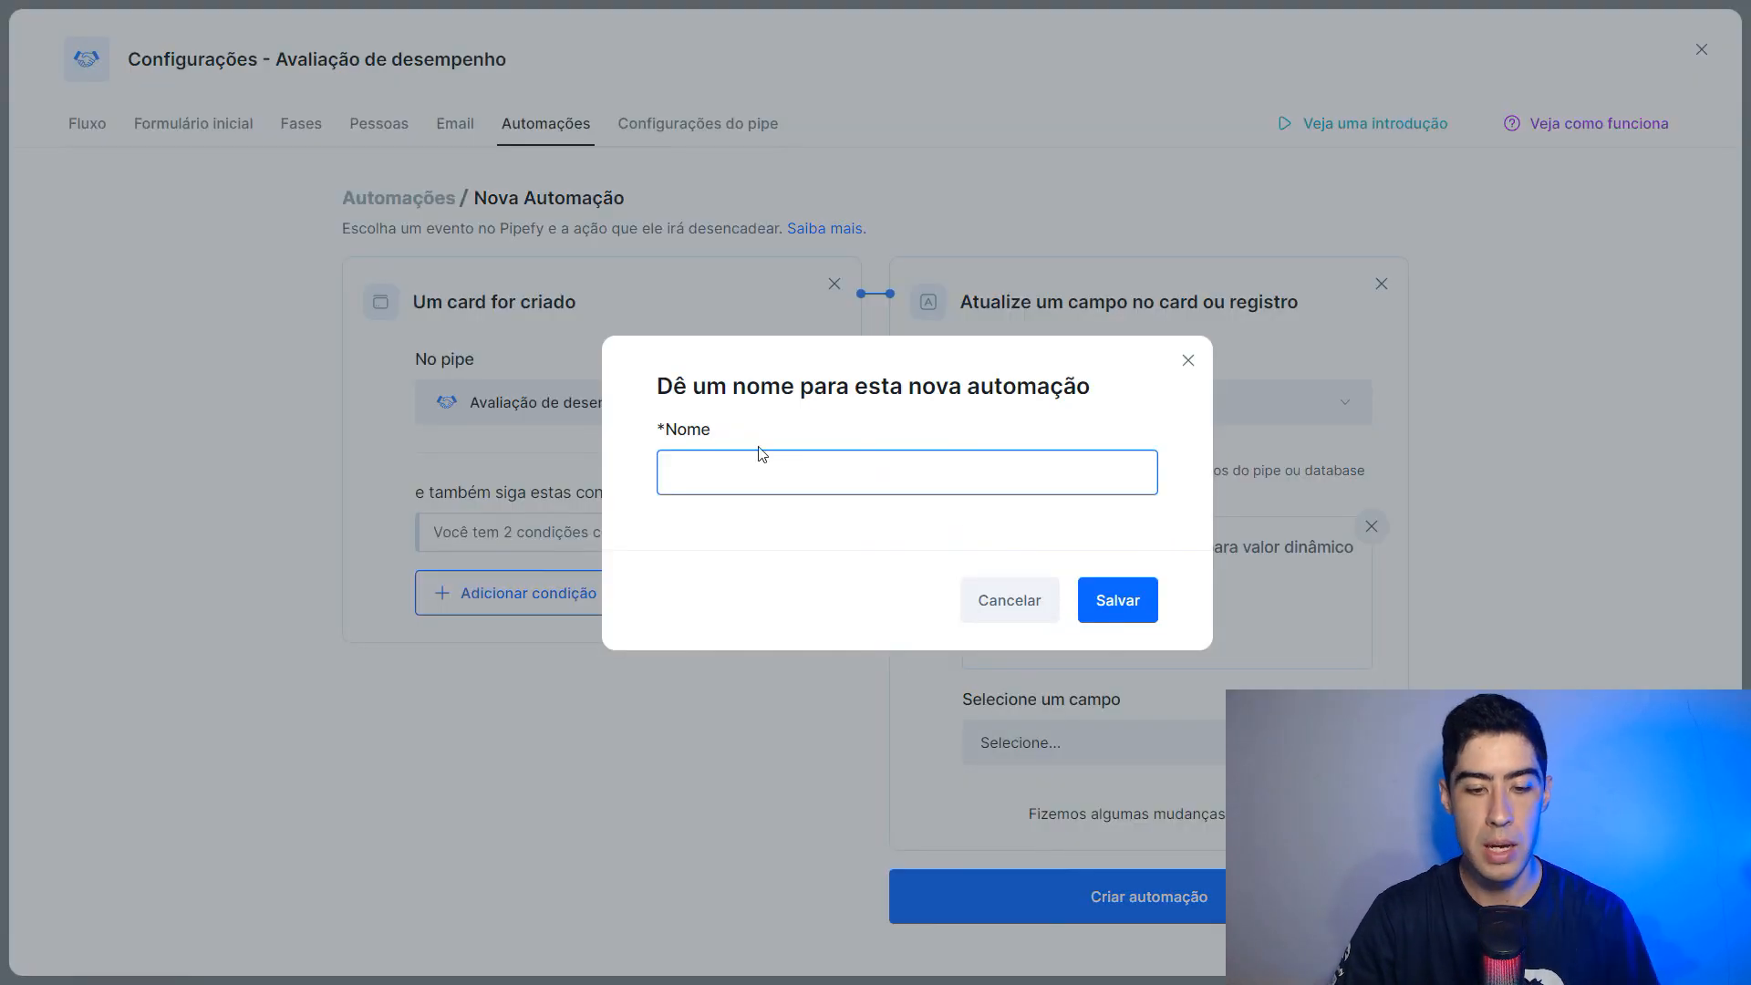
{"action": "type", "text": "Promotor"}
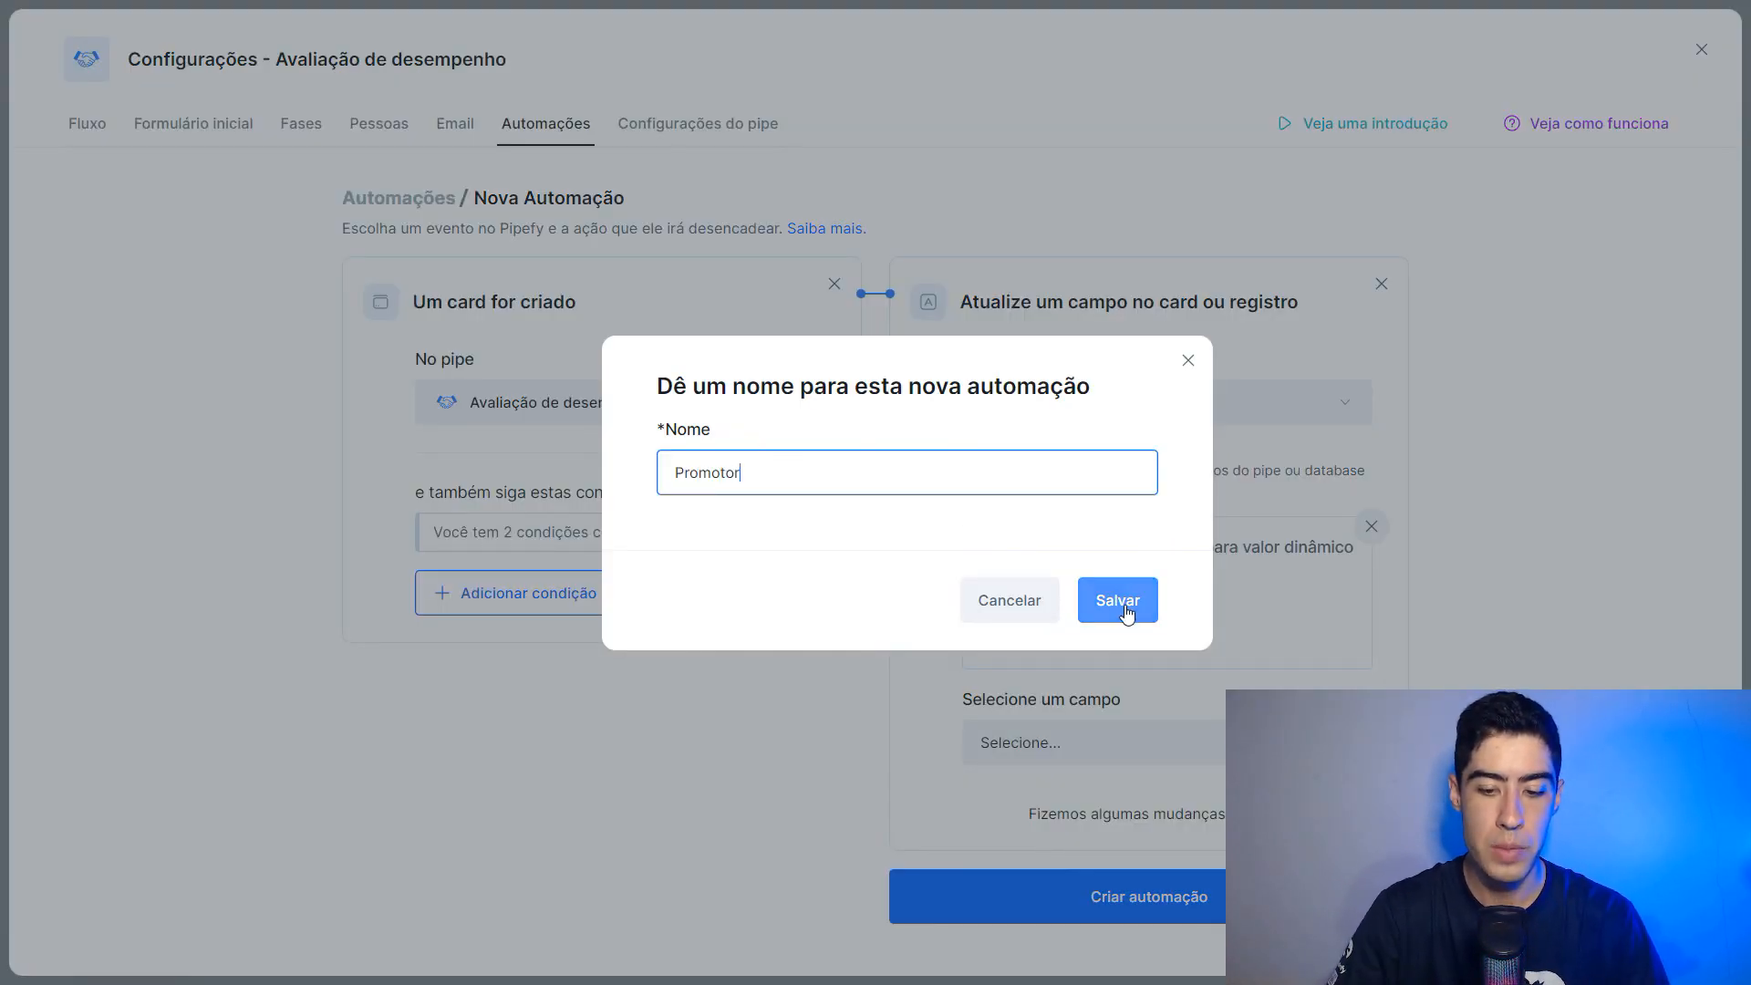
{"action": "left_click", "coordinate": [1118, 600]}
Duplicate the Promotor automation and rename the copy "Neutro"
{"action": "left_click", "coordinate": [824, 438]}
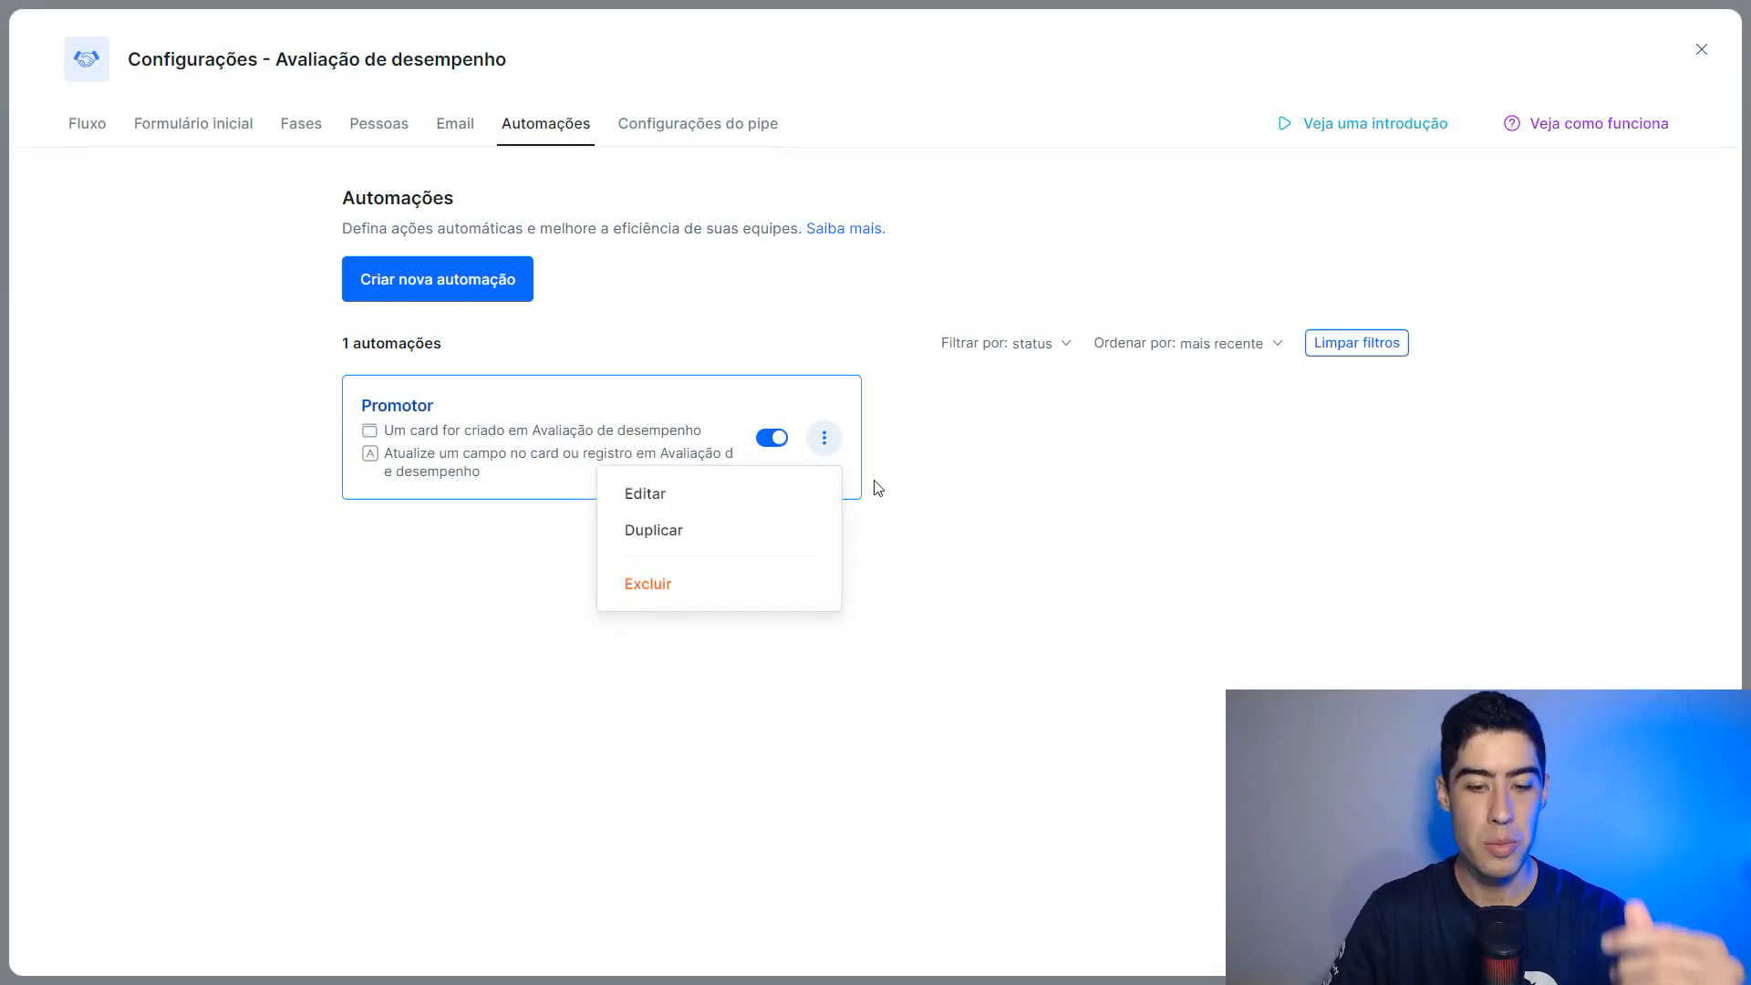
{"action": "left_click", "coordinate": [681, 539]}
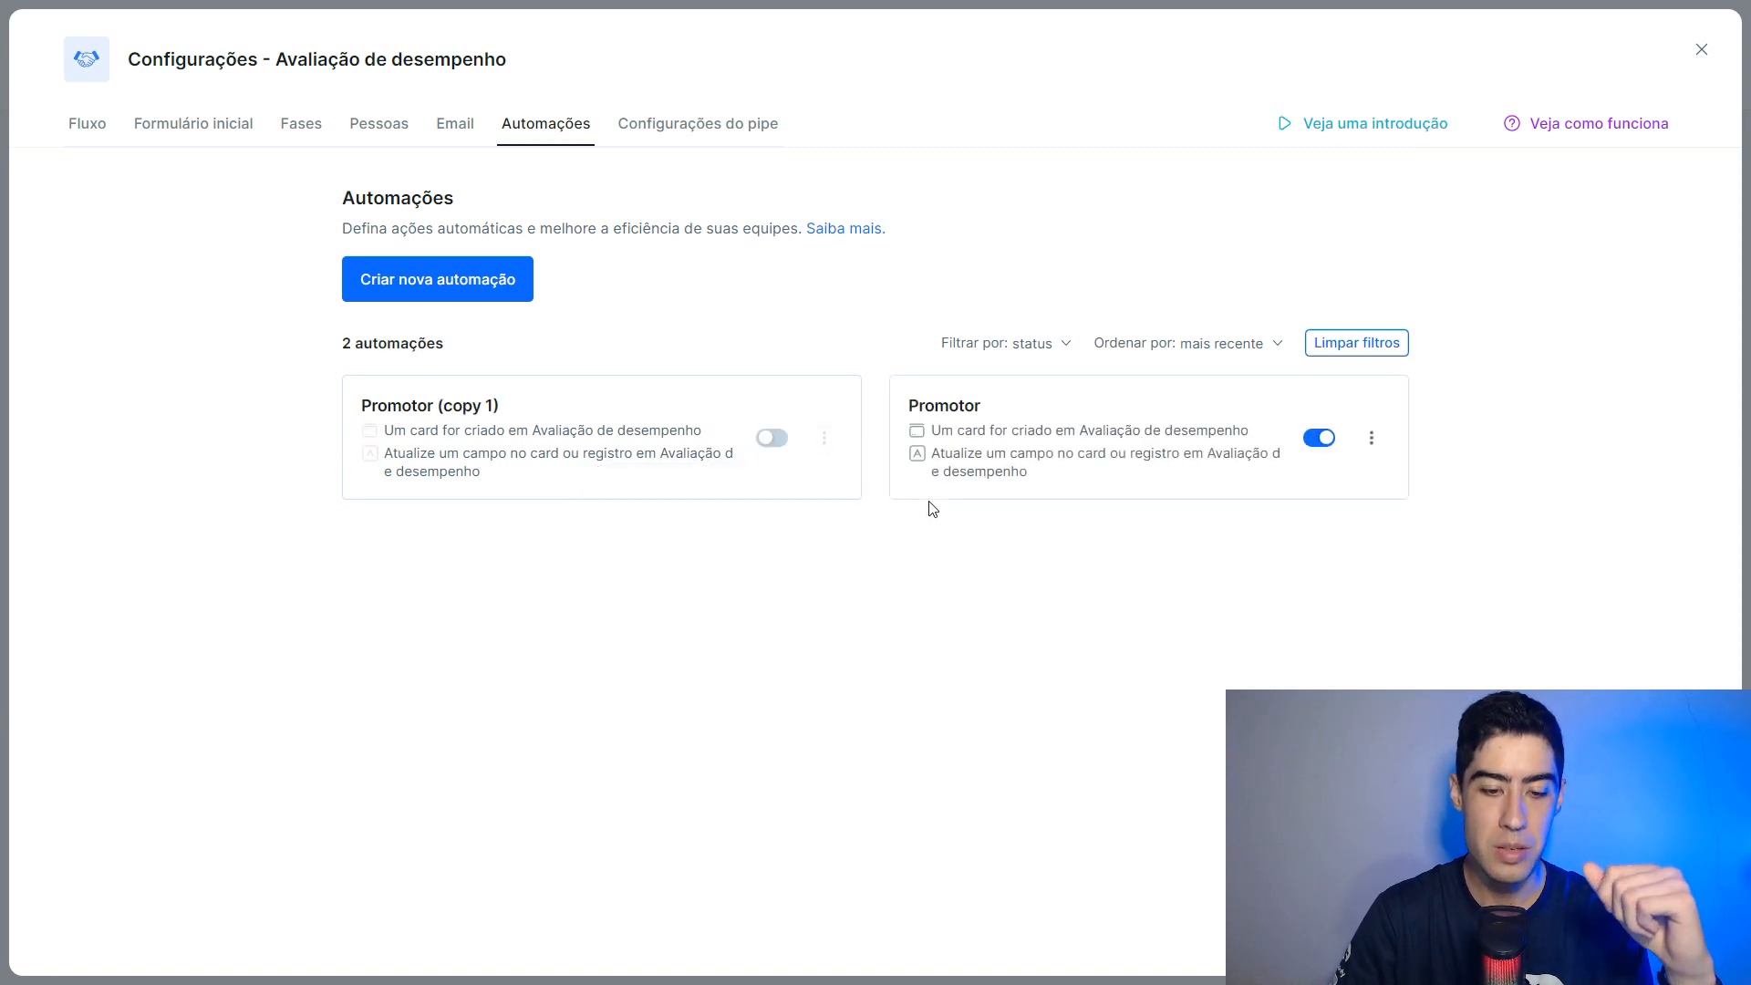
{"action": "left_click", "coordinate": [539, 441]}
{"action": "left_click", "coordinate": [626, 195]}
{"action": "key", "text": "BackSpace"}
{"action": "key", "text": "BackSpace"}
{"action": "key", "text": "BackSpace"}
{"action": "key", "text": "BackSpace"}
{"action": "key", "text": "BackSpace"}
{"action": "key", "text": "BackSpace"}
{"action": "key", "text": "BackSpace"}
{"action": "key", "text": "BackSpace"}
{"action": "key", "text": "BackSpace"}
{"action": "key", "text": "BackSpace"}
{"action": "key", "text": "BackSpace"}
{"action": "key", "text": "BackSpace"}
{"action": "key", "text": "BackSpace"}
{"action": "key", "text": "BackSpace"}
{"action": "key", "text": "BackSpace"}
{"action": "key", "text": "BackSpace"}
{"action": "key", "text": "BackSpace"}
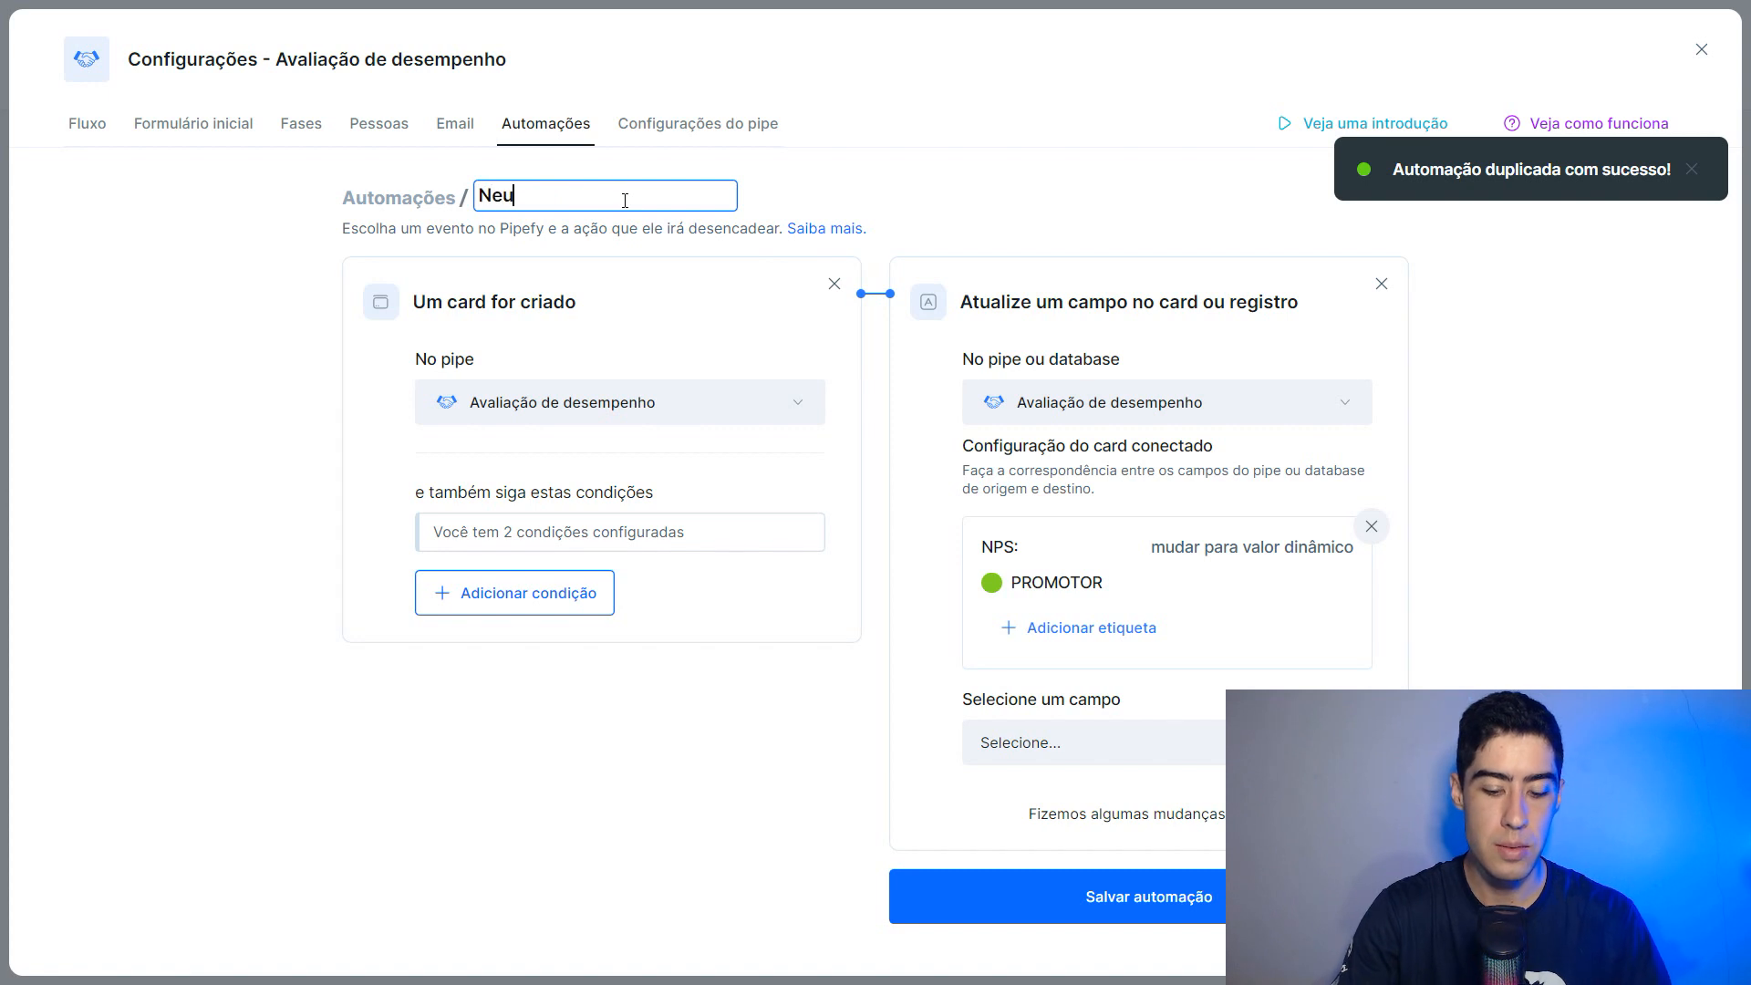
{"action": "key", "text": "Return"}
Change the overall grade values in both conditions of the Neutro automation, setting the first one to 8
{"action": "left_click", "coordinate": [565, 541]}
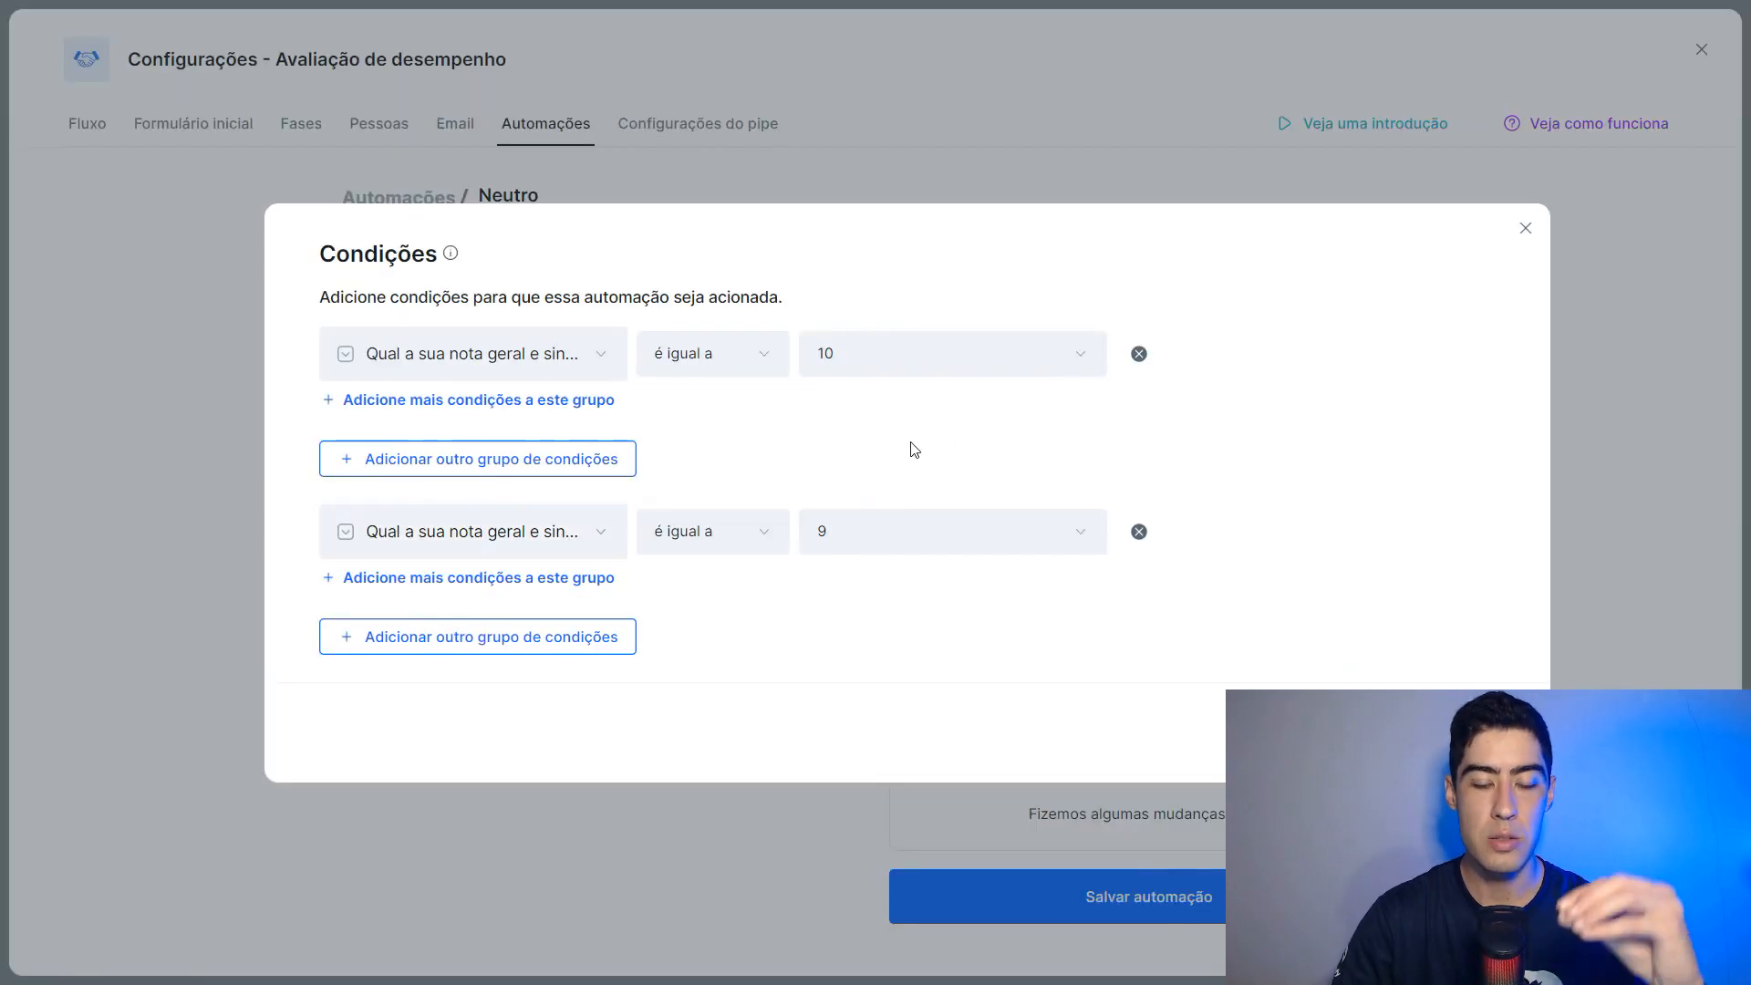
{"action": "left_click", "coordinate": [932, 375]}
{"action": "left_click", "coordinate": [857, 536]}
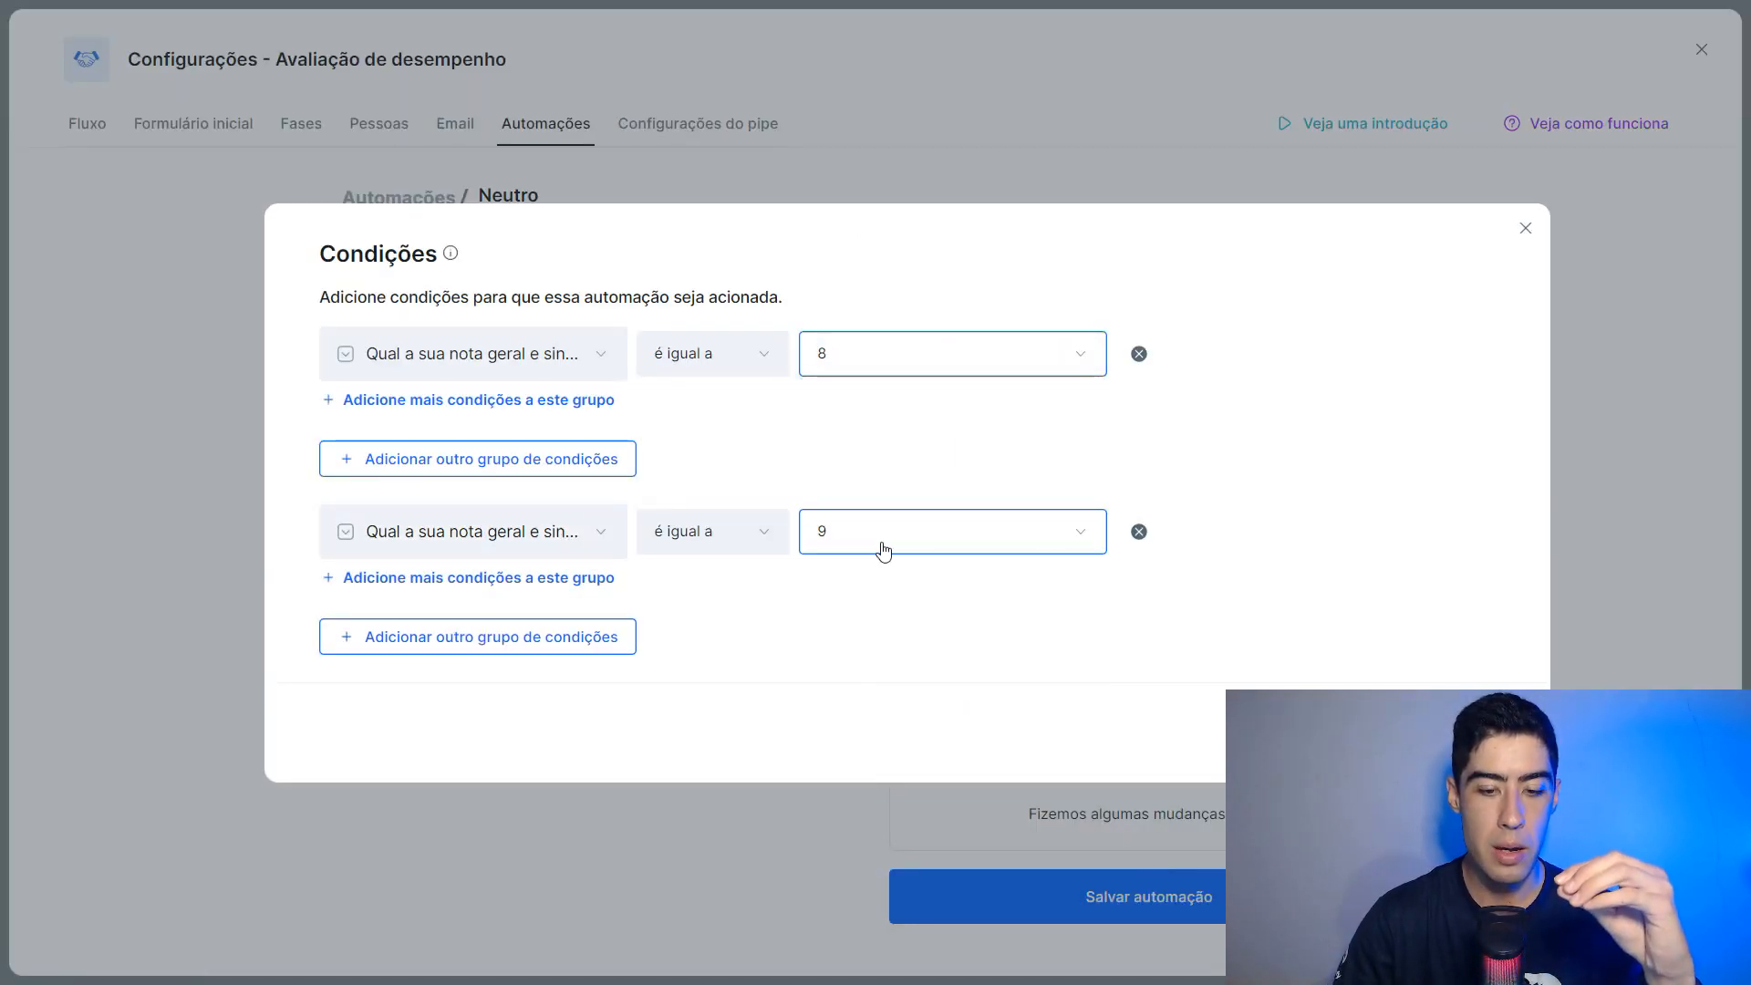
{"action": "left_click", "coordinate": [882, 547]}
{"action": "left_click", "coordinate": [826, 700]}
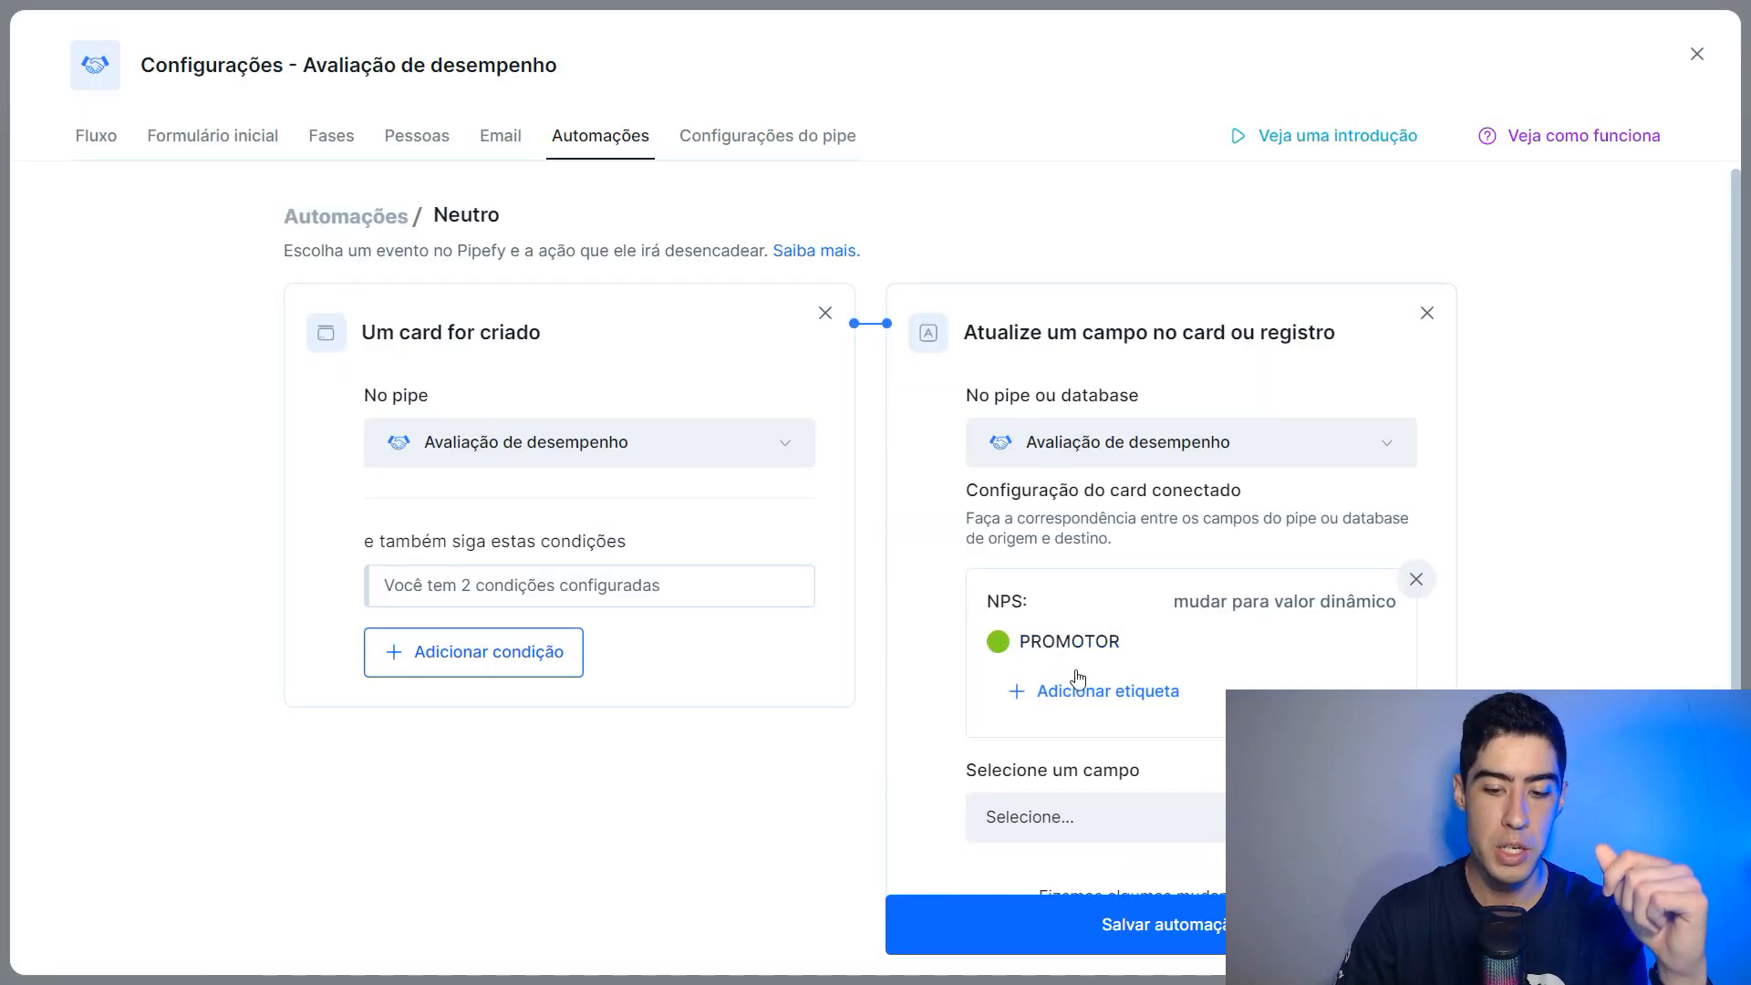
Replace the PROMOTOR label with NEUTRO in the Neutro automation's NPS field and save the automation
{"action": "left_click", "coordinate": [1072, 690]}
{"action": "left_click", "coordinate": [1081, 934]}
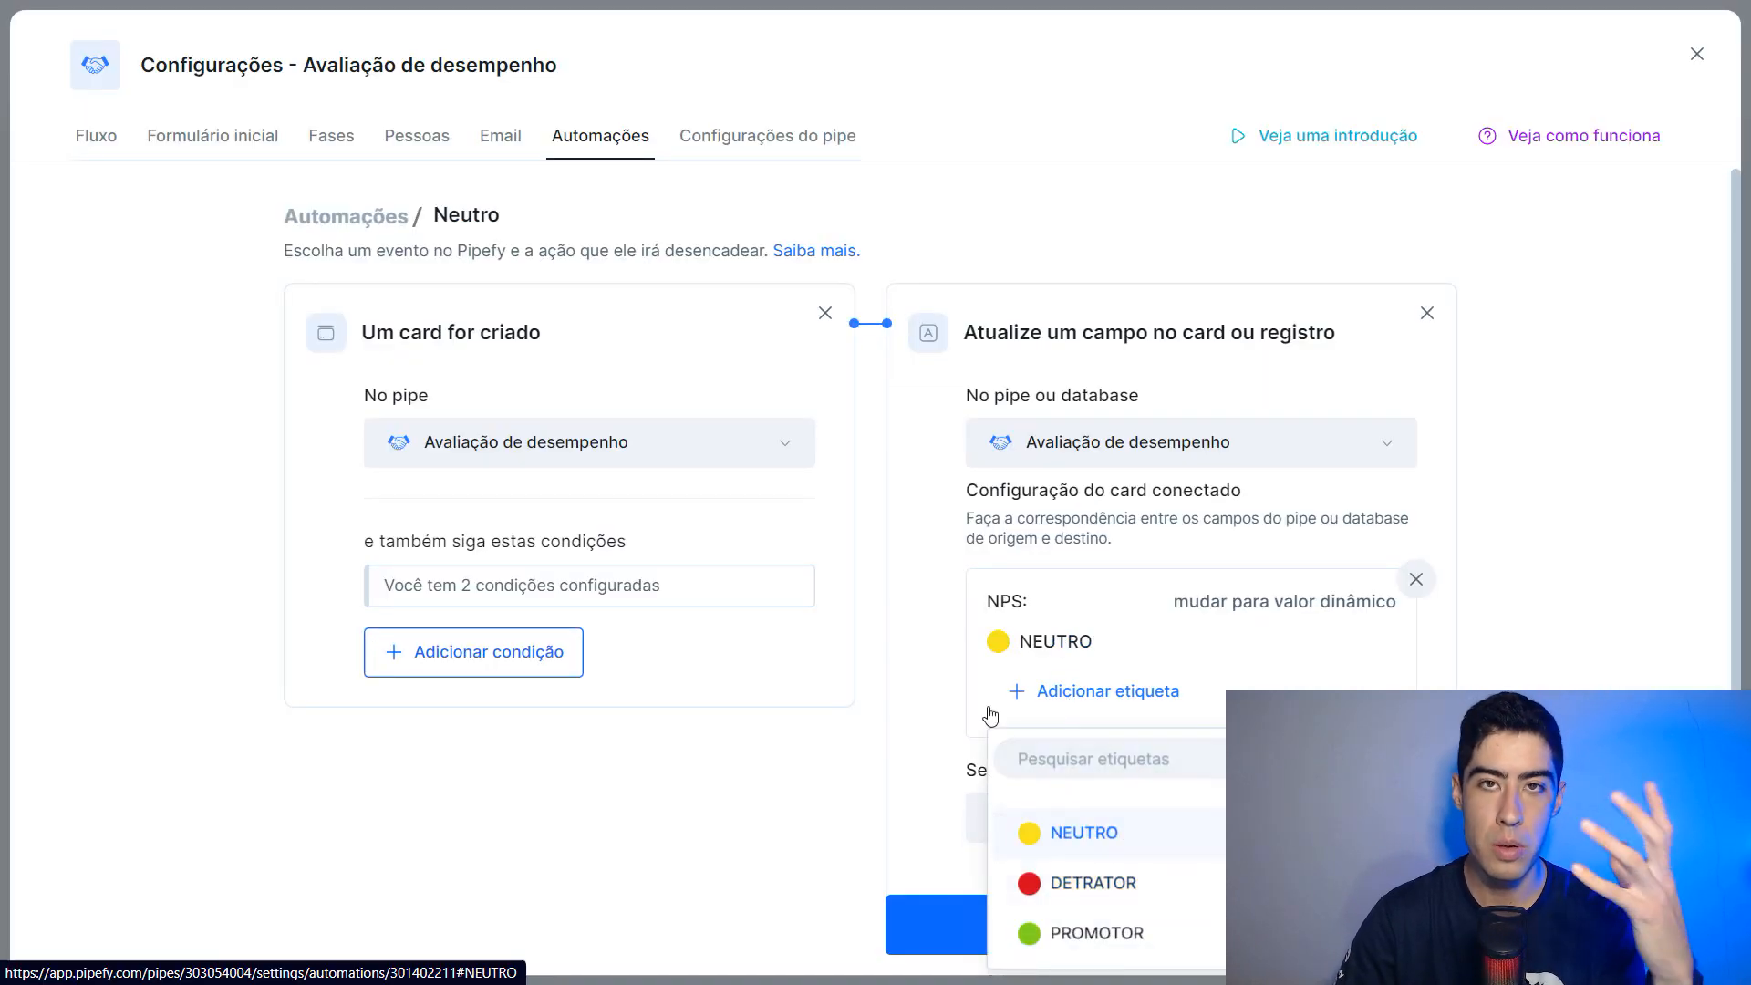
{"action": "left_click", "coordinate": [930, 692]}
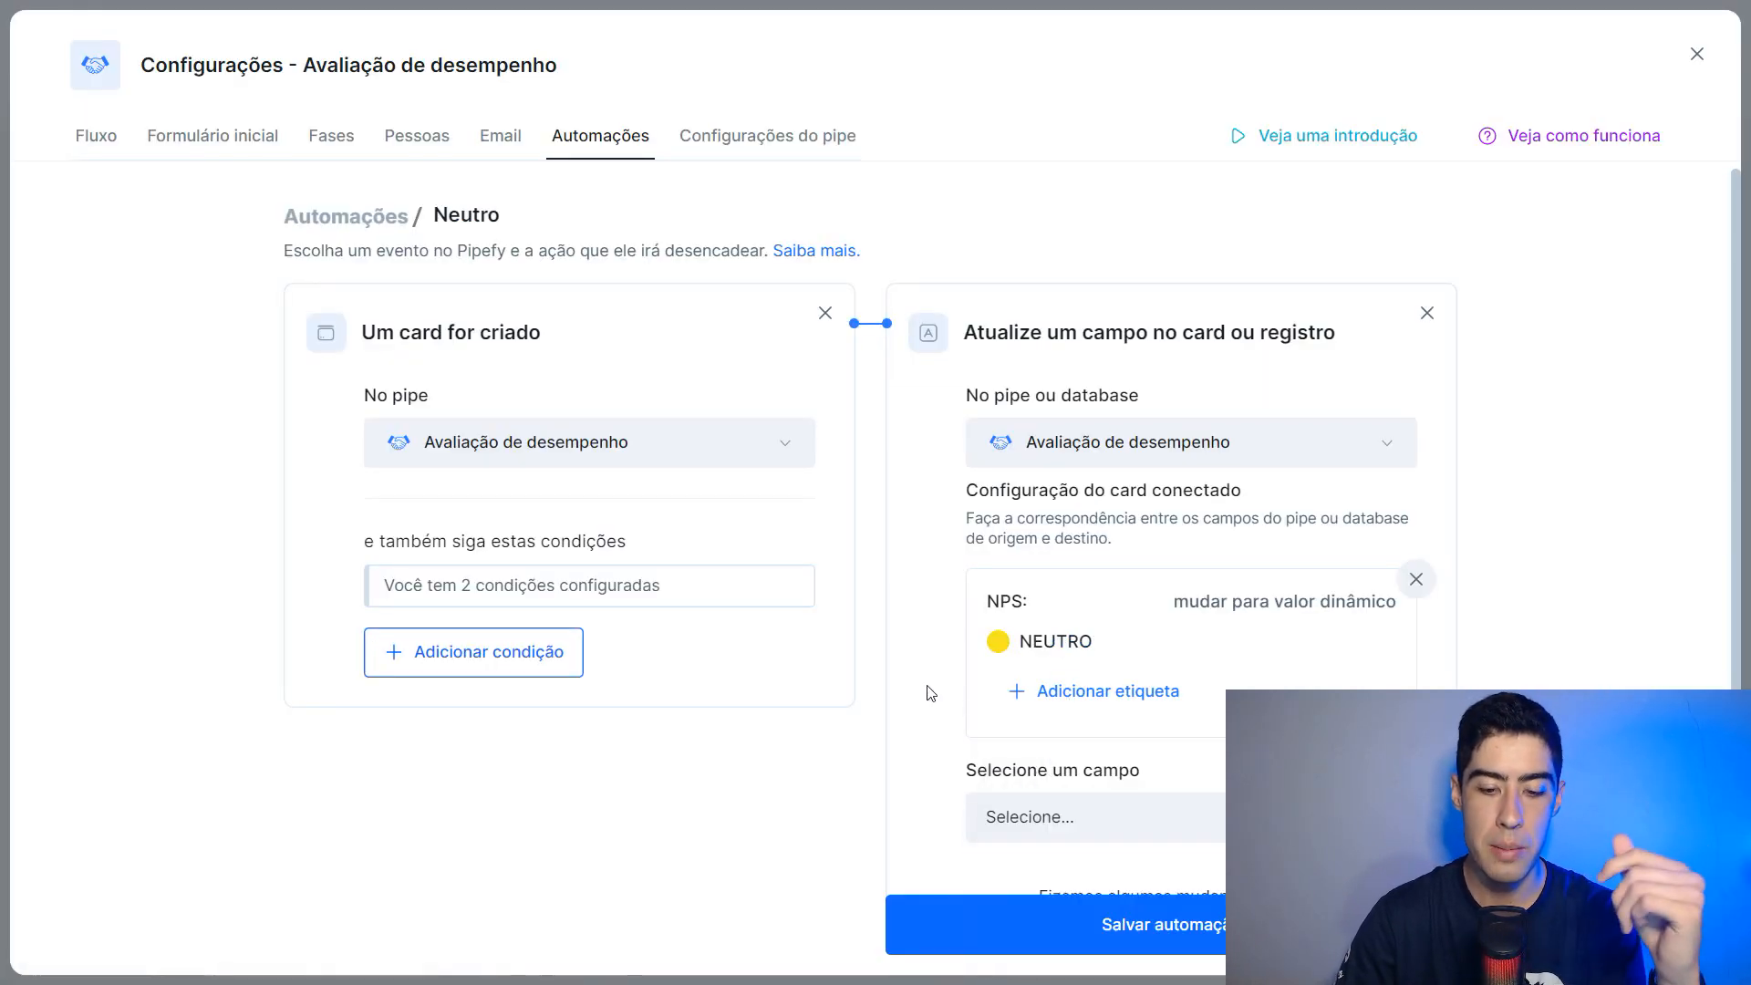
{"action": "left_click", "coordinate": [1064, 928]}
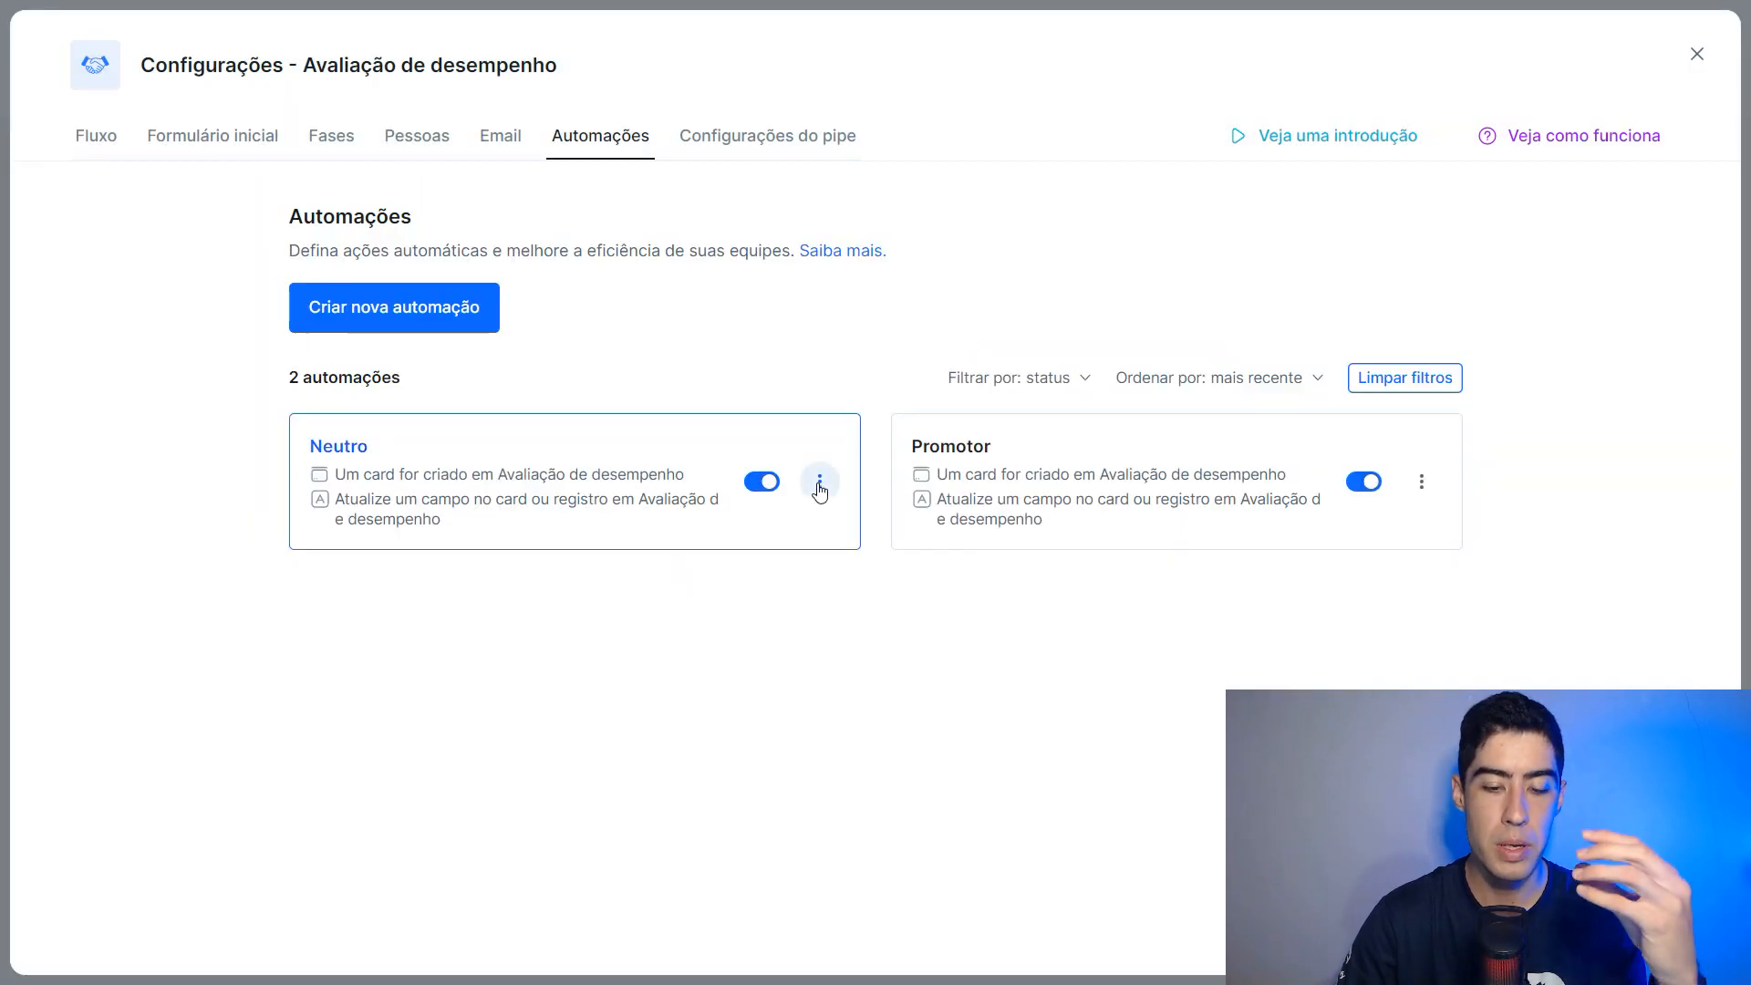
Duplicate the Neutro automation and rename the copy "Detrator"
{"action": "left_click", "coordinate": [819, 484]}
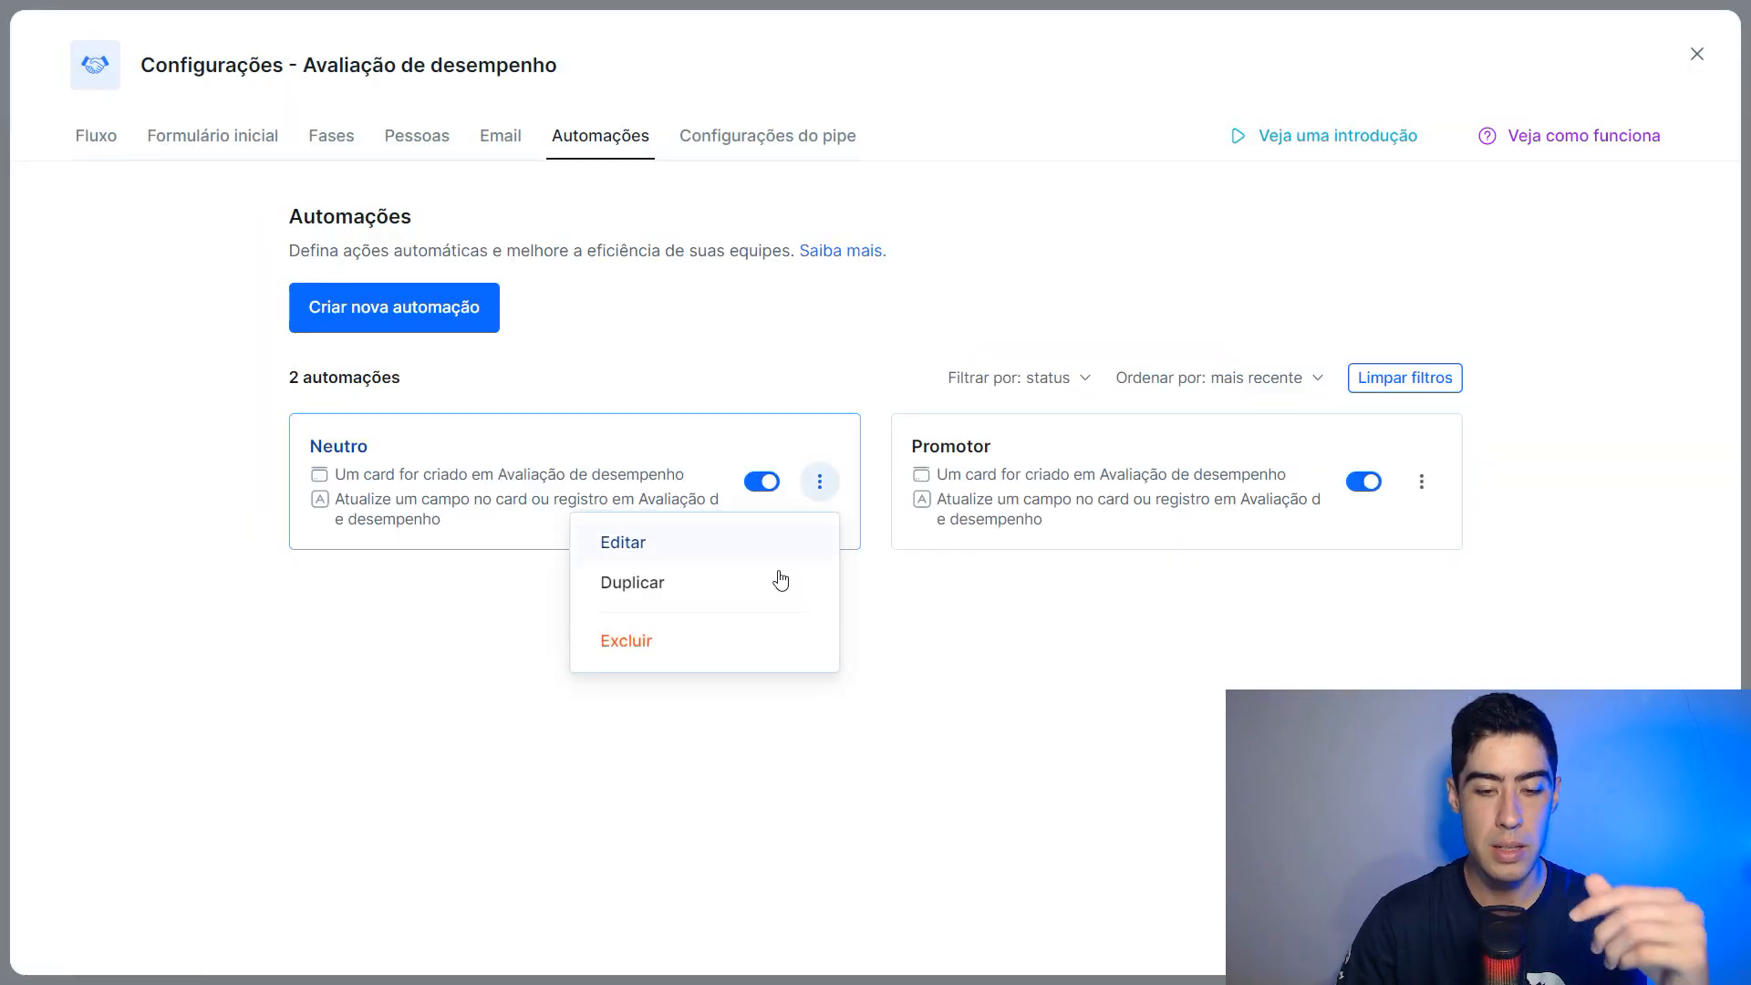
{"action": "left_click", "coordinate": [645, 586]}
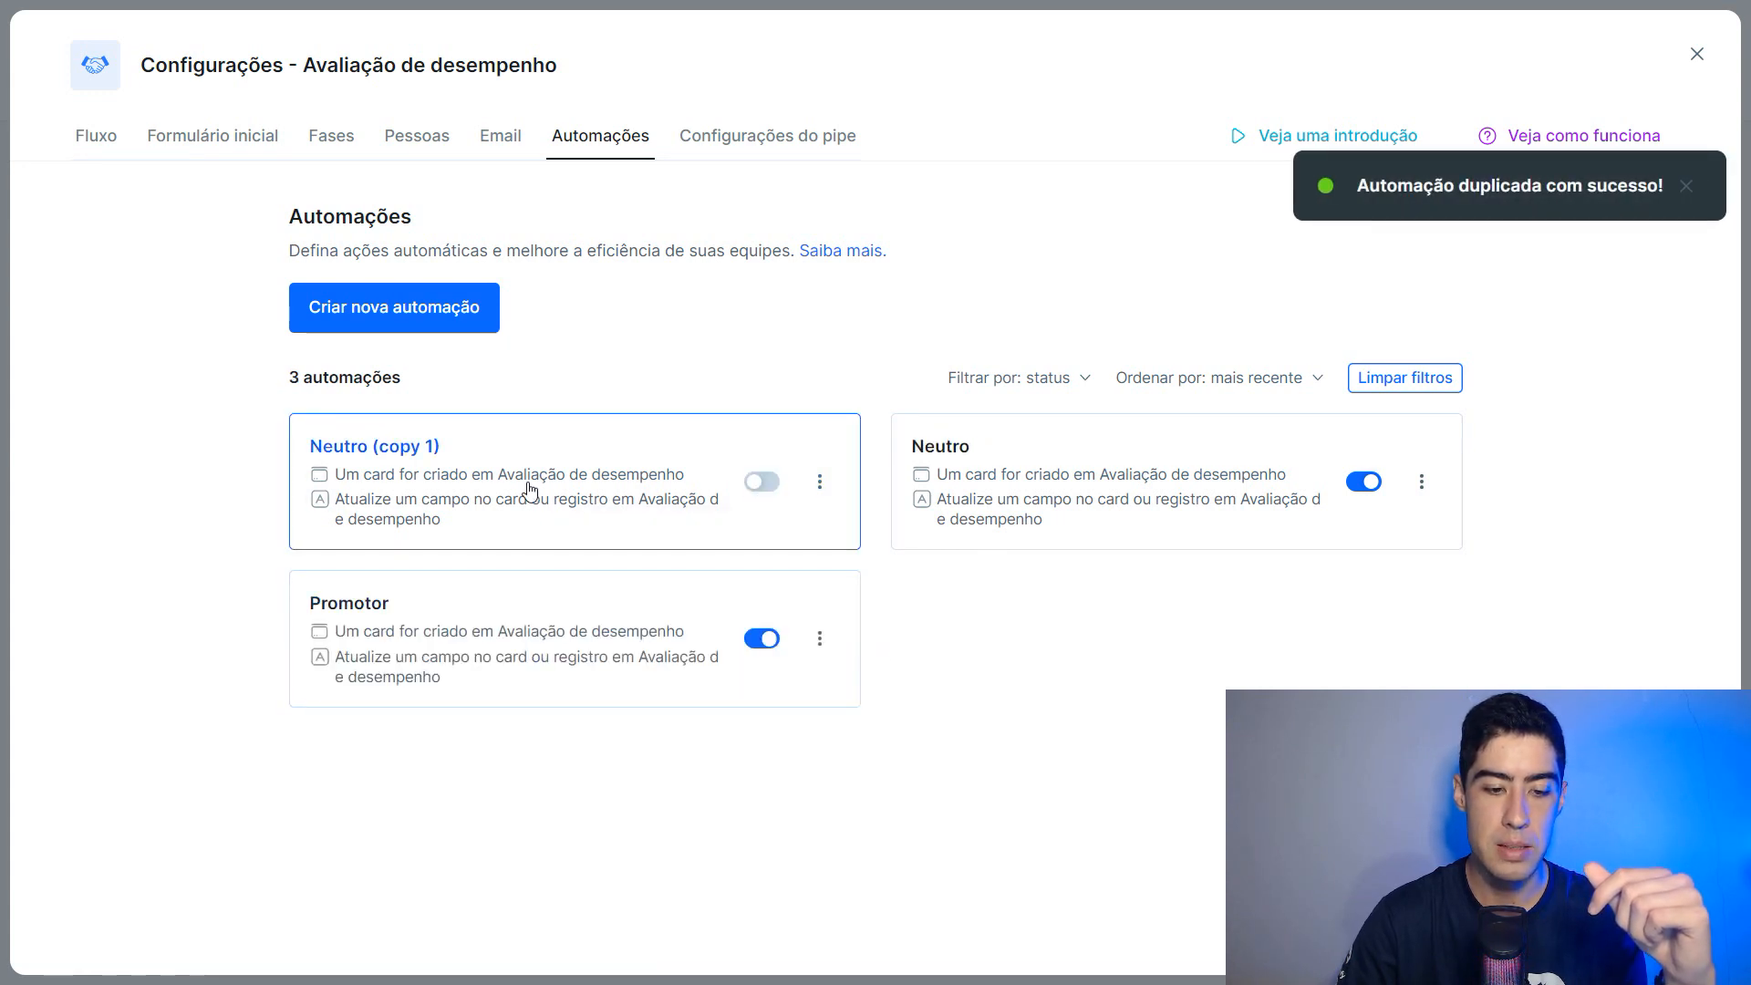
{"action": "left_click", "coordinate": [531, 493]}
{"action": "left_click", "coordinate": [578, 219]}
{"action": "key", "text": "BackSpace"}
{"action": "key", "text": "BackSpace"}
{"action": "key", "text": "BackSpace"}
{"action": "key", "text": "BackSpace"}
{"action": "key", "text": "BackSpace"}
{"action": "key", "text": "BackSpace"}
{"action": "key", "text": "BackSpace"}
{"action": "key", "text": "BackSpace"}
{"action": "key", "text": "BackSpace"}
{"action": "key", "text": "BackSpace"}
{"action": "key", "text": "BackSpace"}
{"action": "key", "text": "BackSpace"}
{"action": "key", "text": "BackSpace"}
{"action": "key", "text": "BackSpace"}
{"action": "key", "text": "BackSpace"}
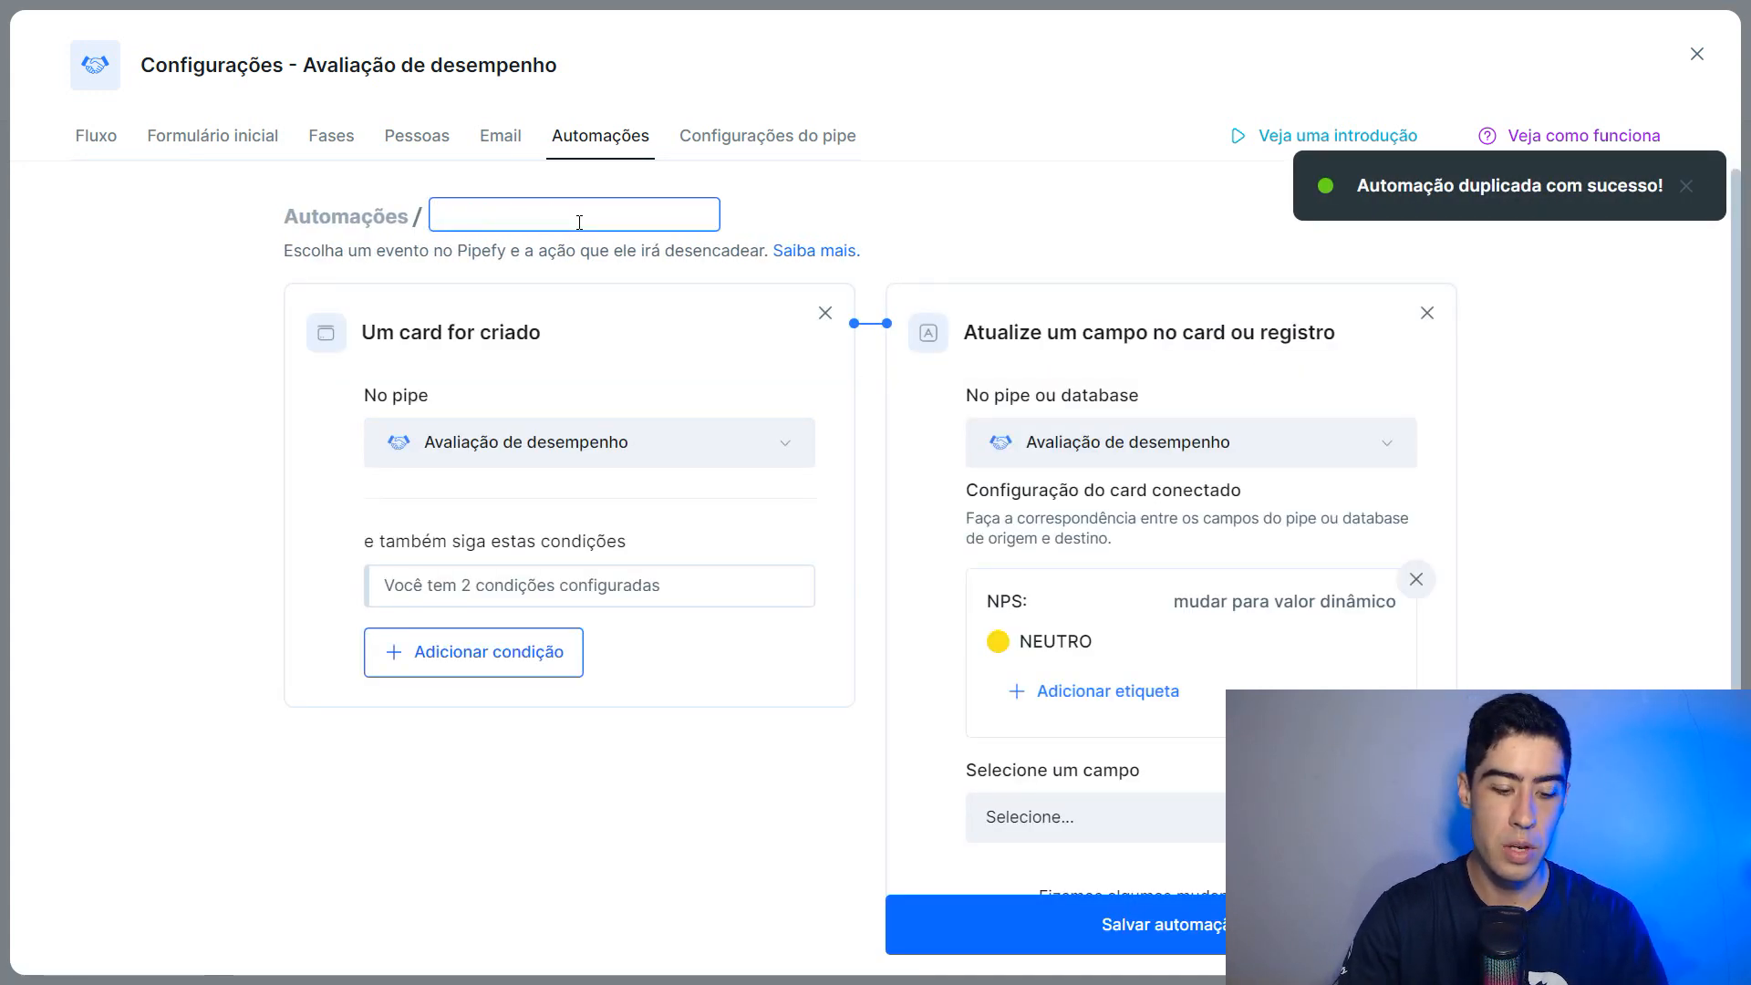
{"action": "type", "text": "Detrator"}
Configure six separate condition groups for the Detrator automation, matching overall office grades from 6 down to 1
{"action": "left_click", "coordinate": [589, 584]}
{"action": "left_click", "coordinate": [852, 352]}
{"action": "left_click", "coordinate": [910, 499]}
{"action": "left_click", "coordinate": [871, 536]}
{"action": "left_click", "coordinate": [903, 672]}
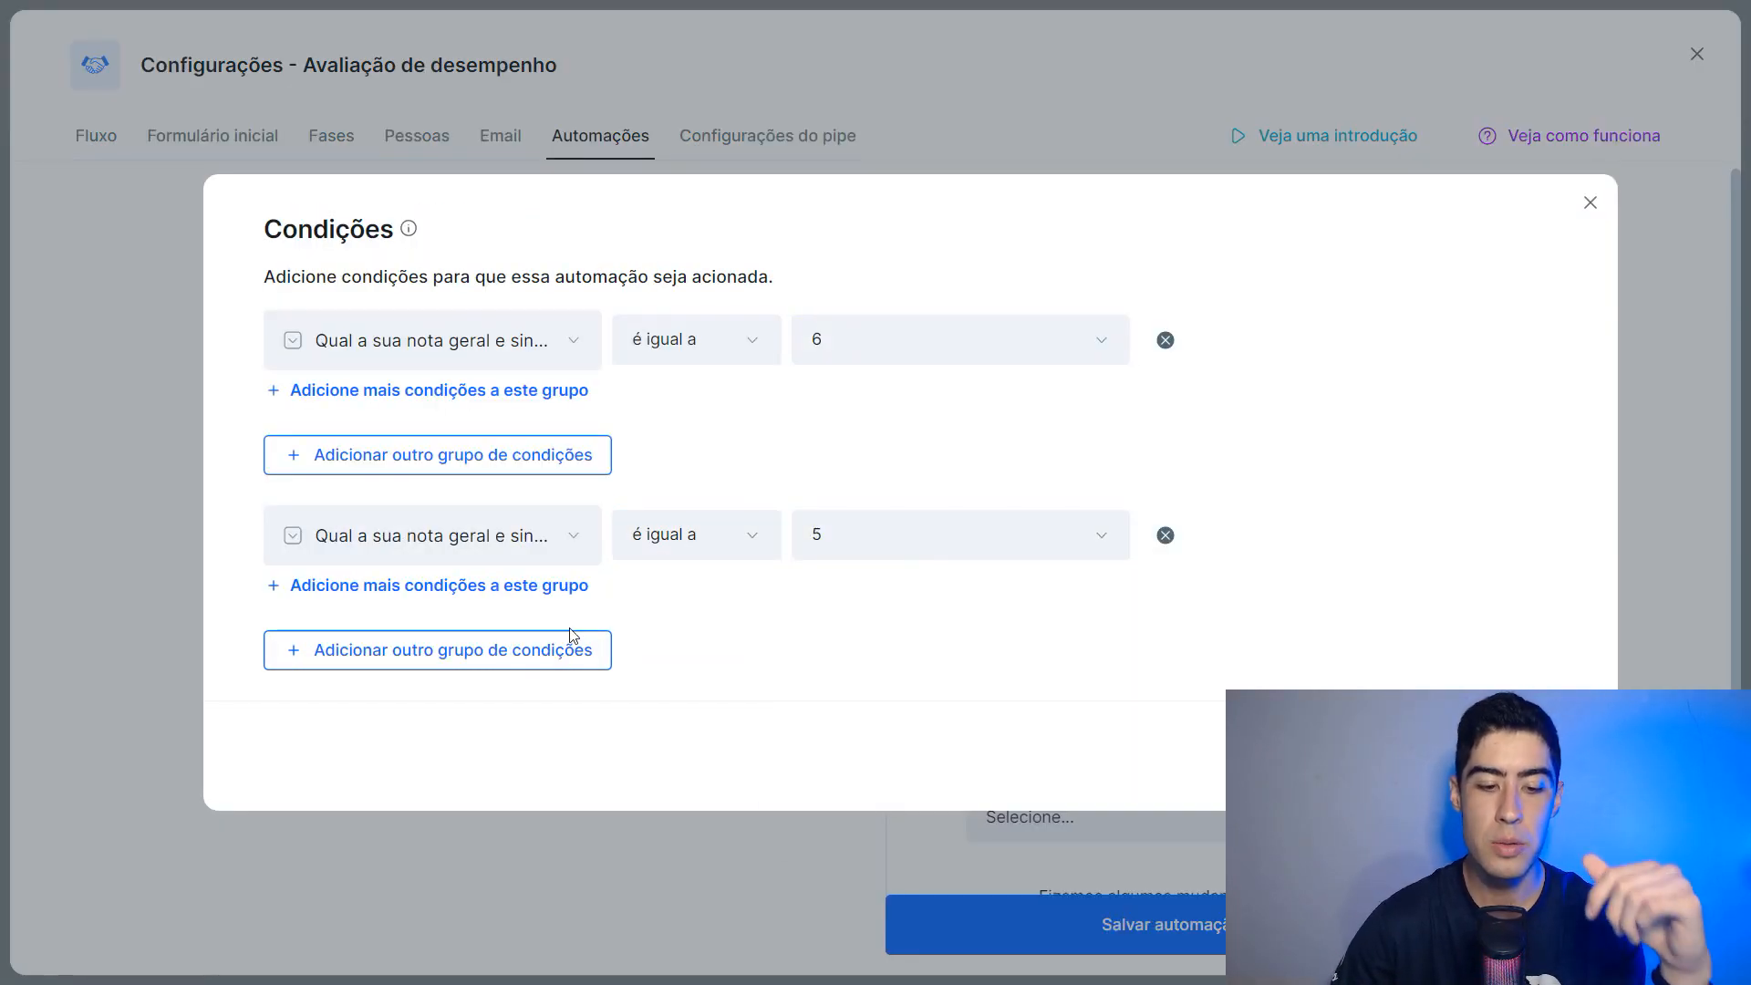
{"action": "left_click", "coordinate": [507, 653]}
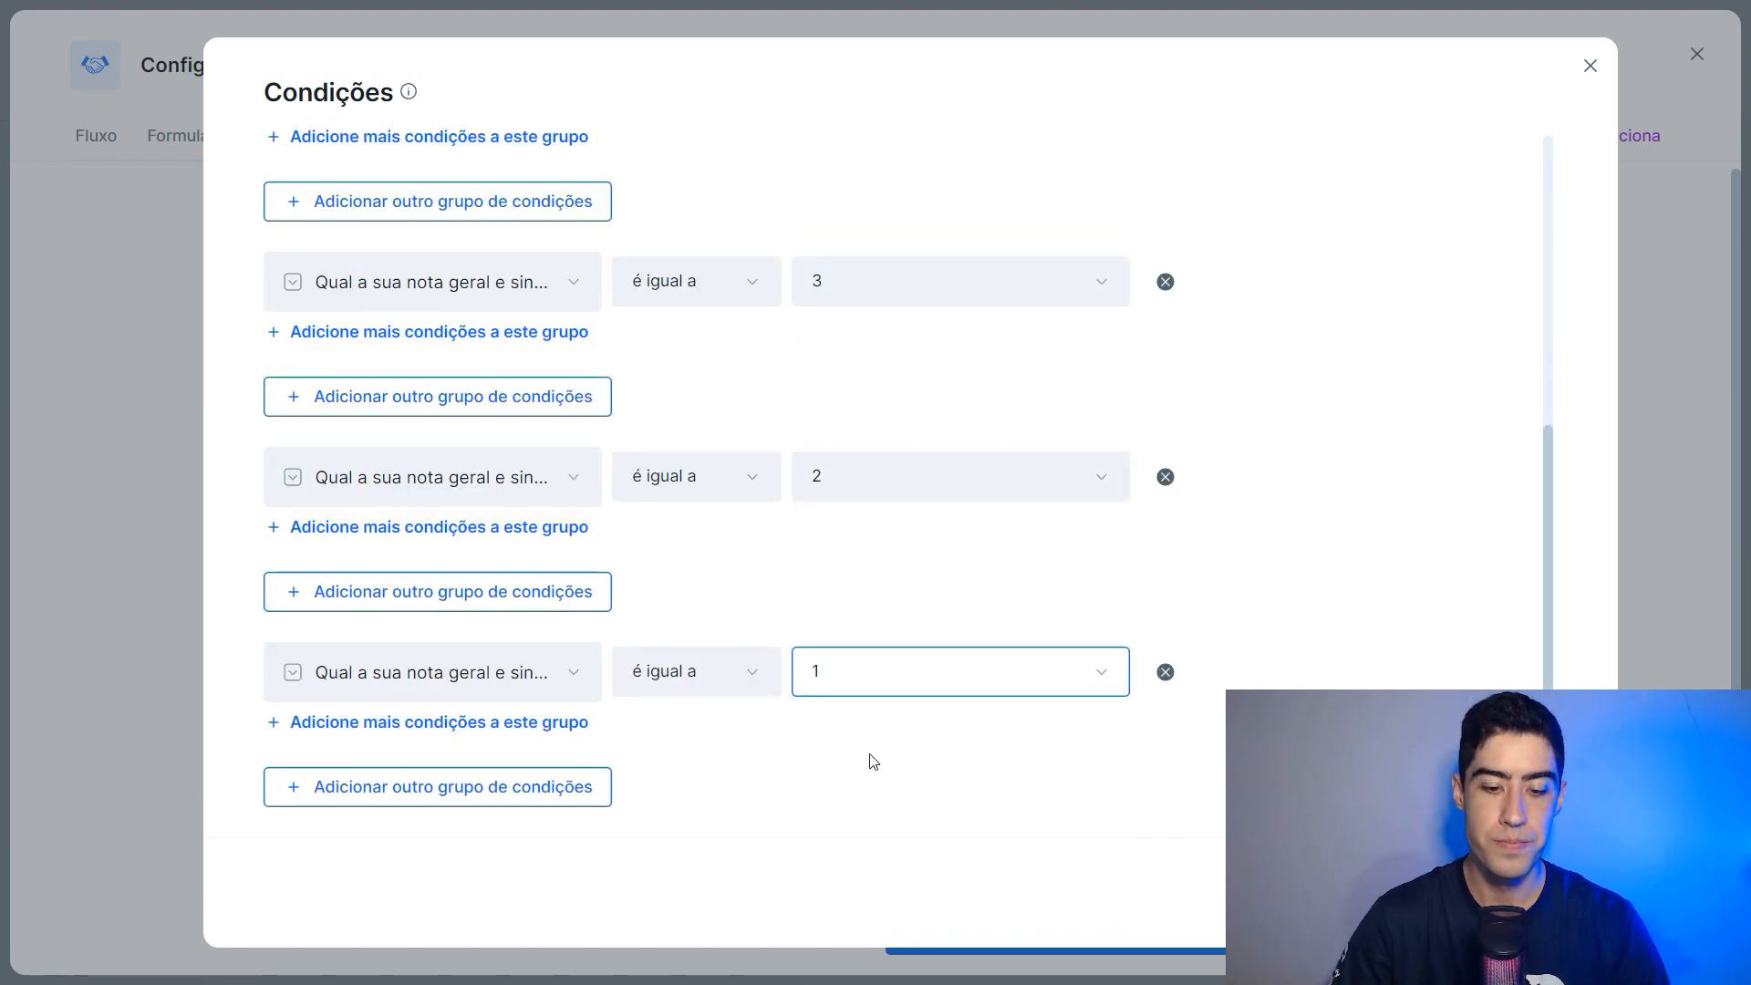
{"action": "left_click", "coordinate": [875, 757]}
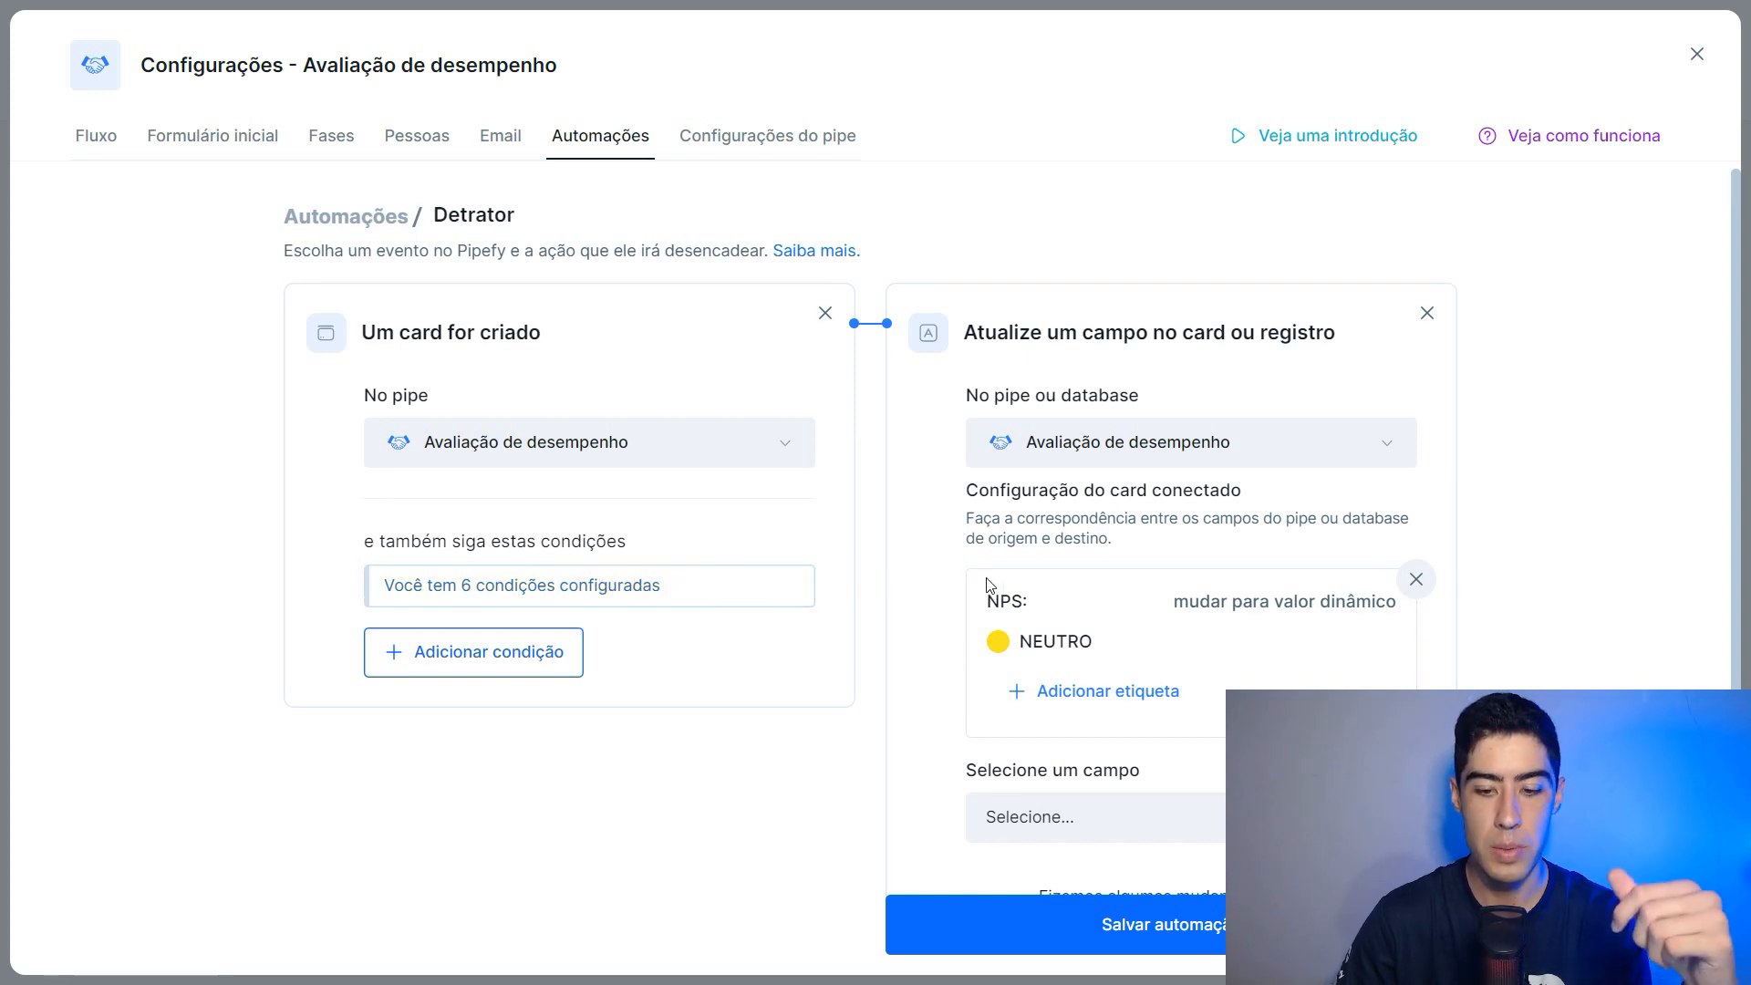
Replace the NEUTRO label with DETRATOR in the Detrator automation's NPS field and save the automation
{"action": "left_click", "coordinate": [1082, 708]}
{"action": "left_click", "coordinate": [1076, 831]}
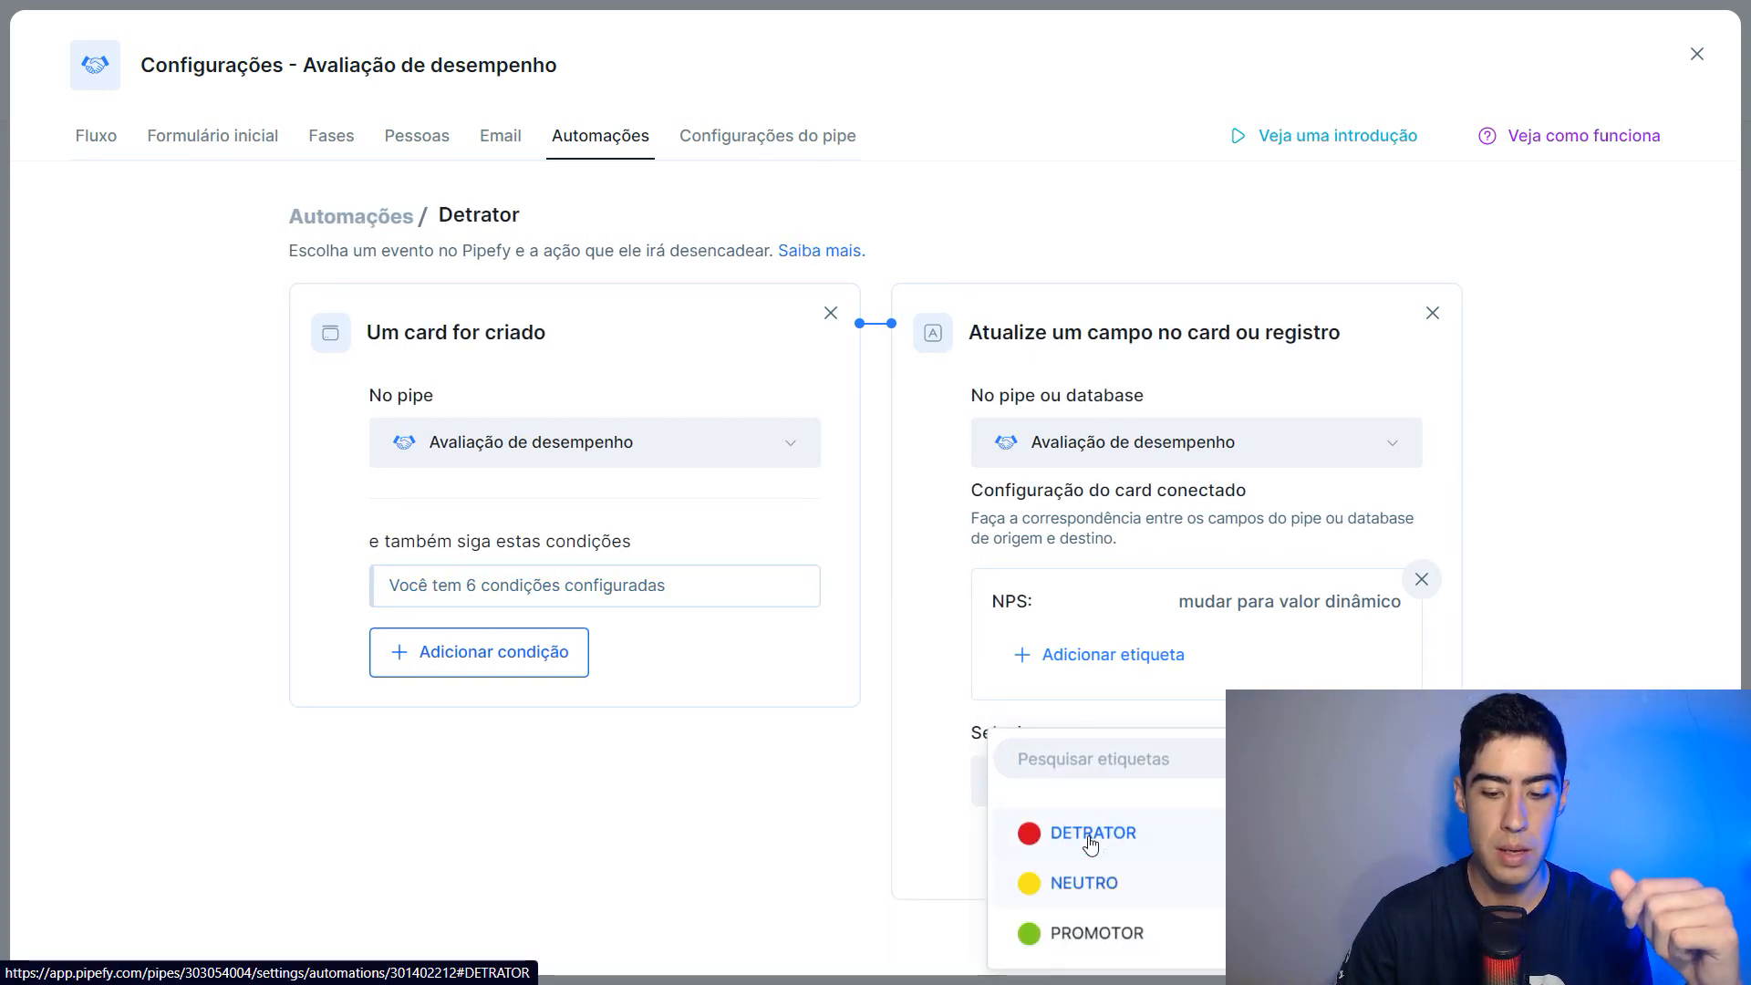
{"action": "left_click", "coordinate": [1091, 839]}
{"action": "left_click", "coordinate": [930, 627]}
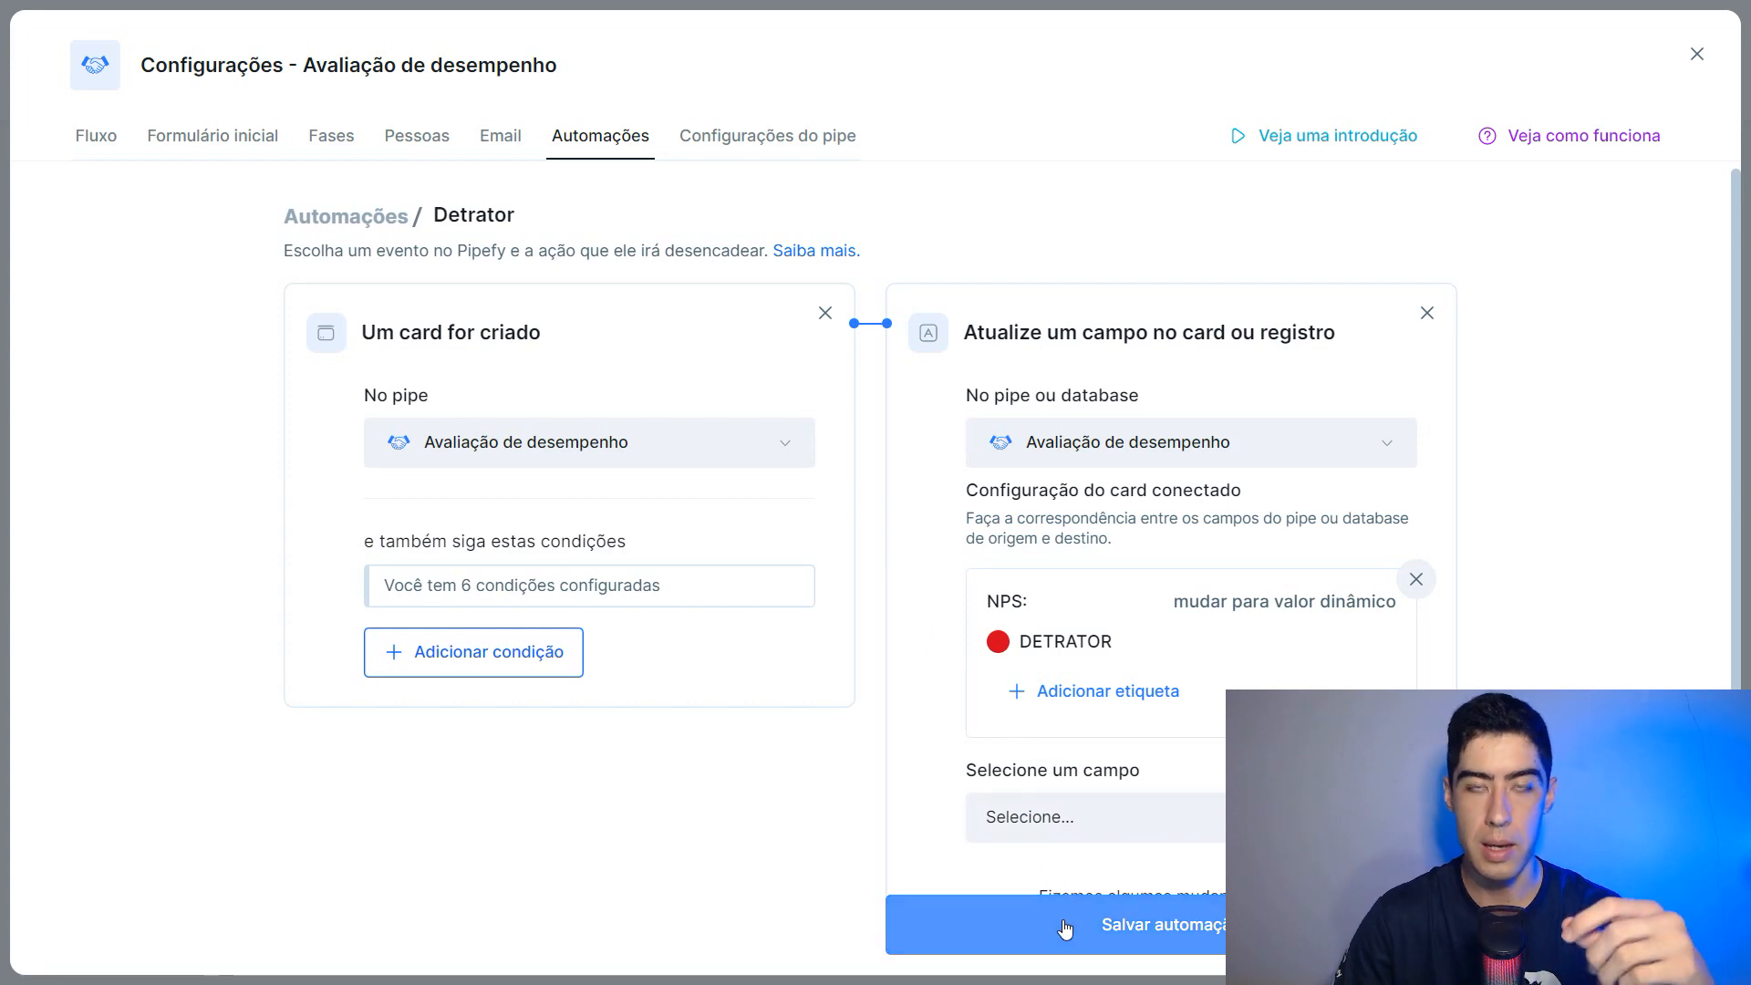
{"action": "left_click", "coordinate": [1063, 922]}
{"action": "left_click", "coordinate": [1131, 577]}
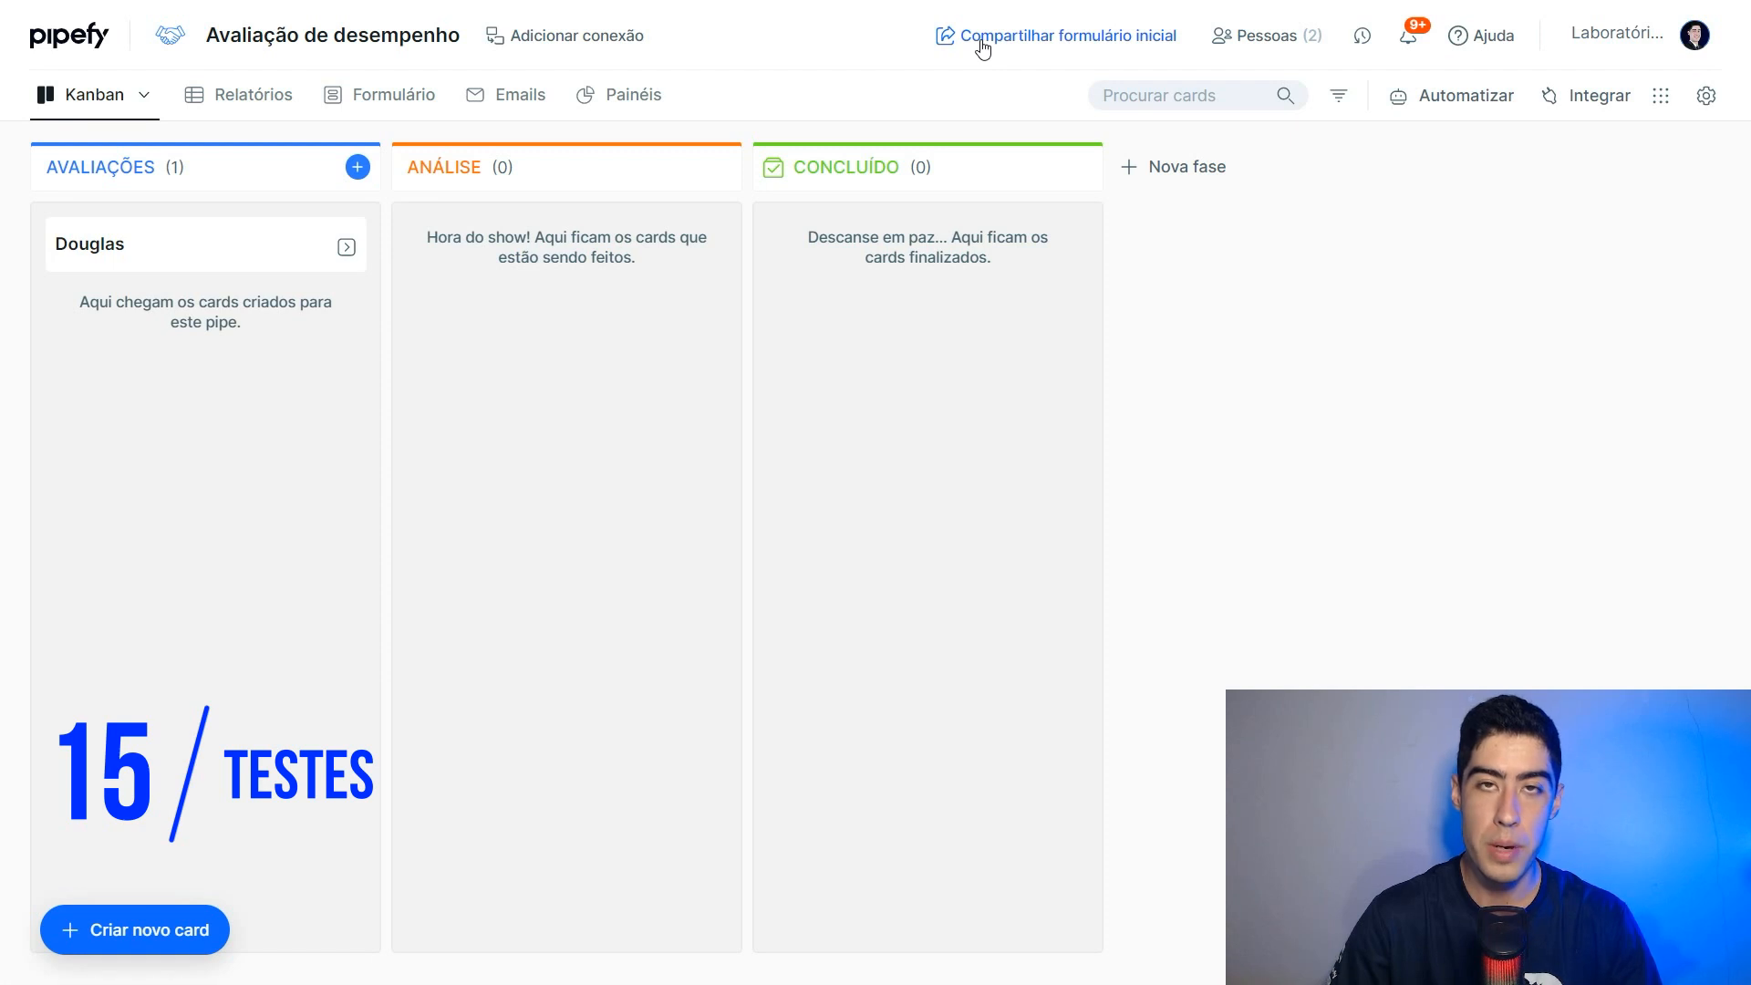
Start a peer evaluation in the shared initial form, selecting the evaluator's record, Não for self-evaluation, and the employee to evaluate
{"action": "left_click", "coordinate": [982, 40]}
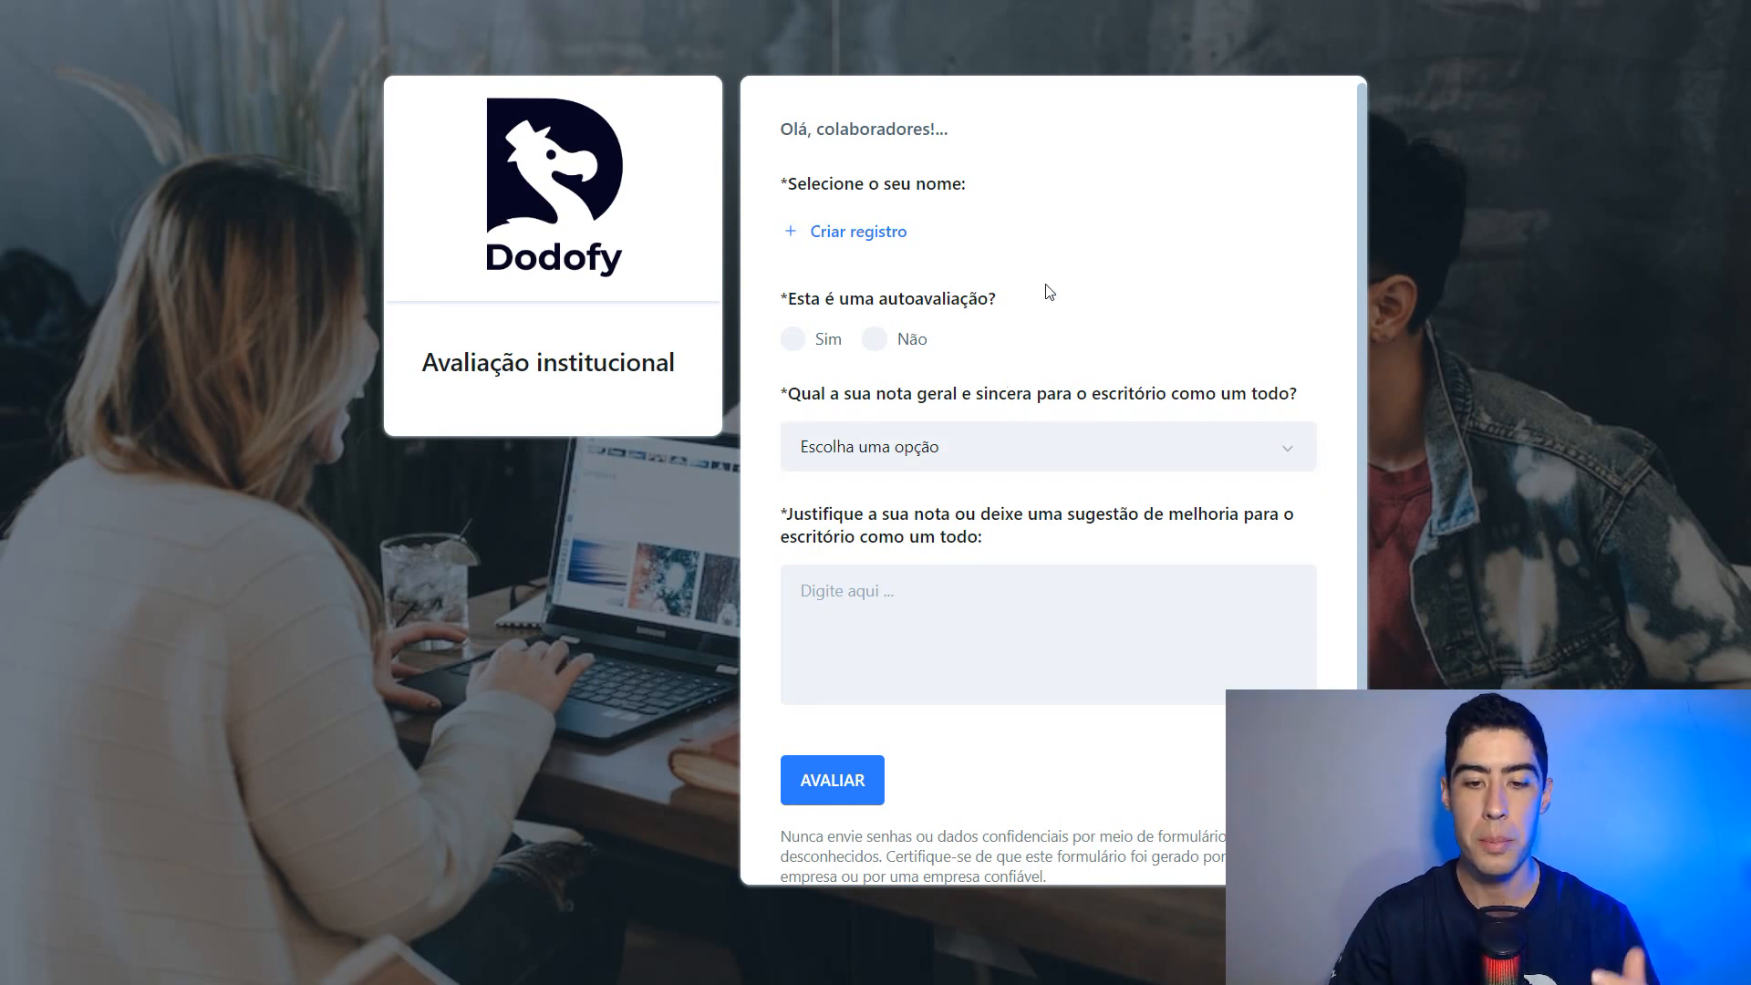
{"action": "left_click", "coordinate": [845, 236]}
{"action": "left_click", "coordinate": [927, 374]}
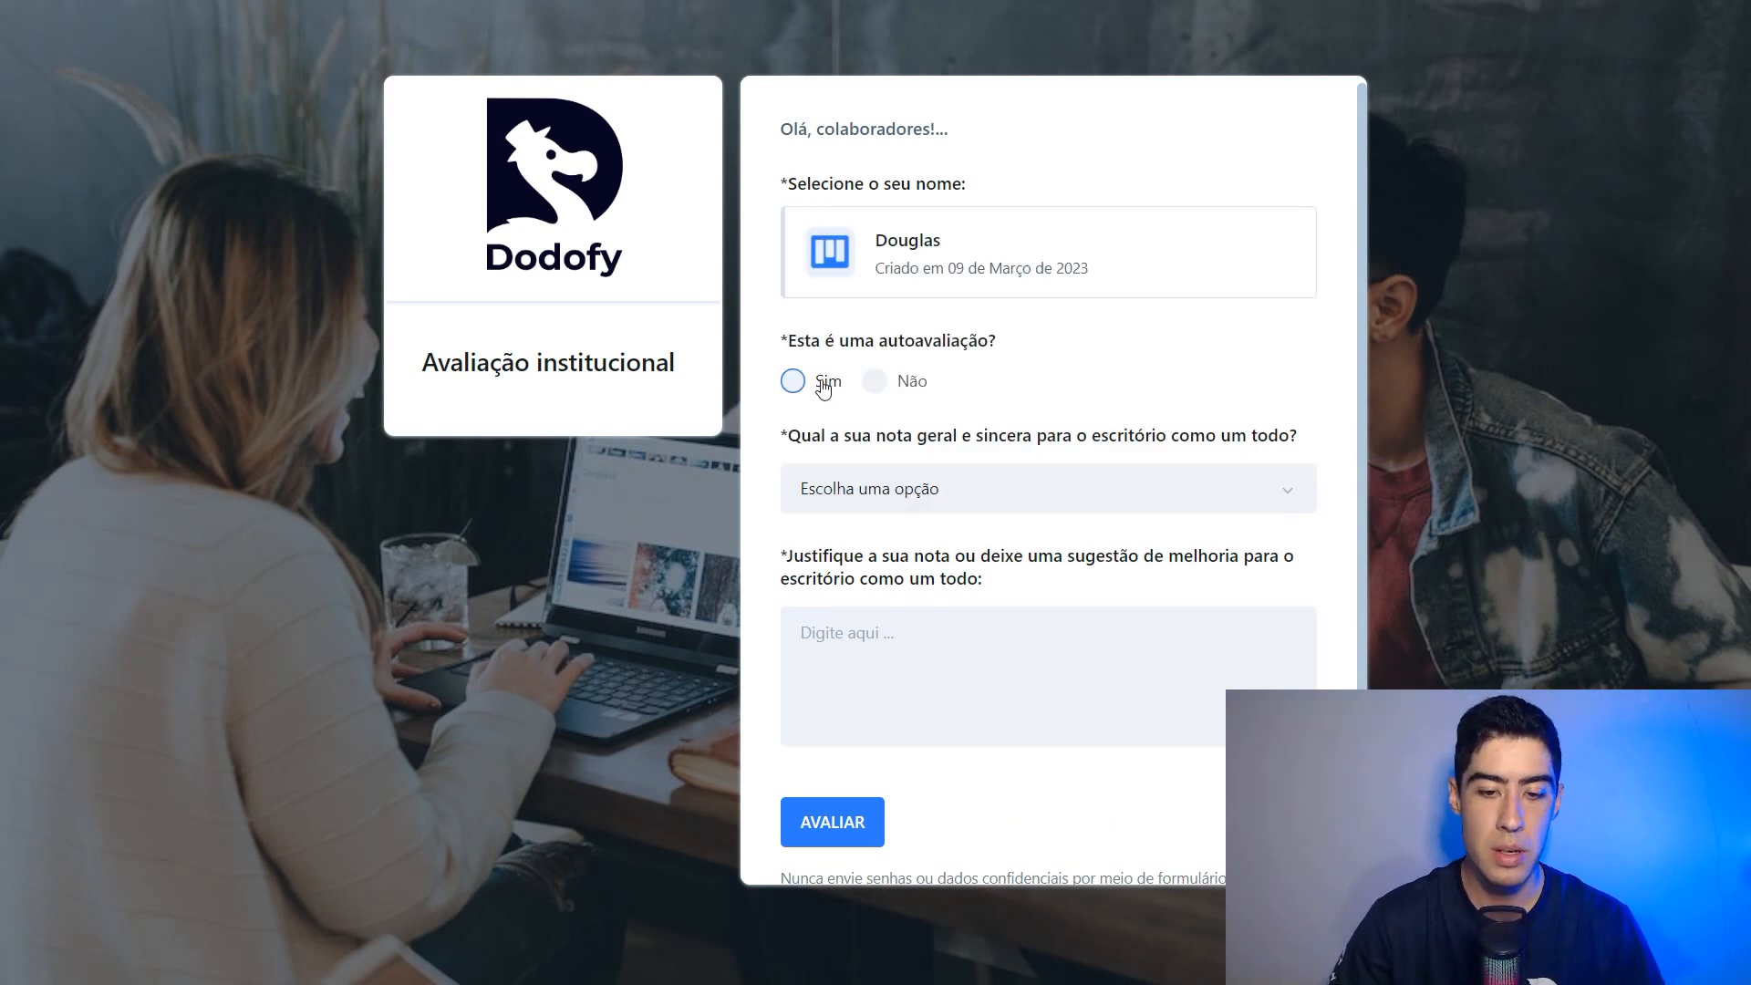
{"action": "left_click", "coordinate": [874, 381]}
{"action": "scroll", "coordinate": [889, 383], "scroll_direction": "down", "scroll_amount": 1}
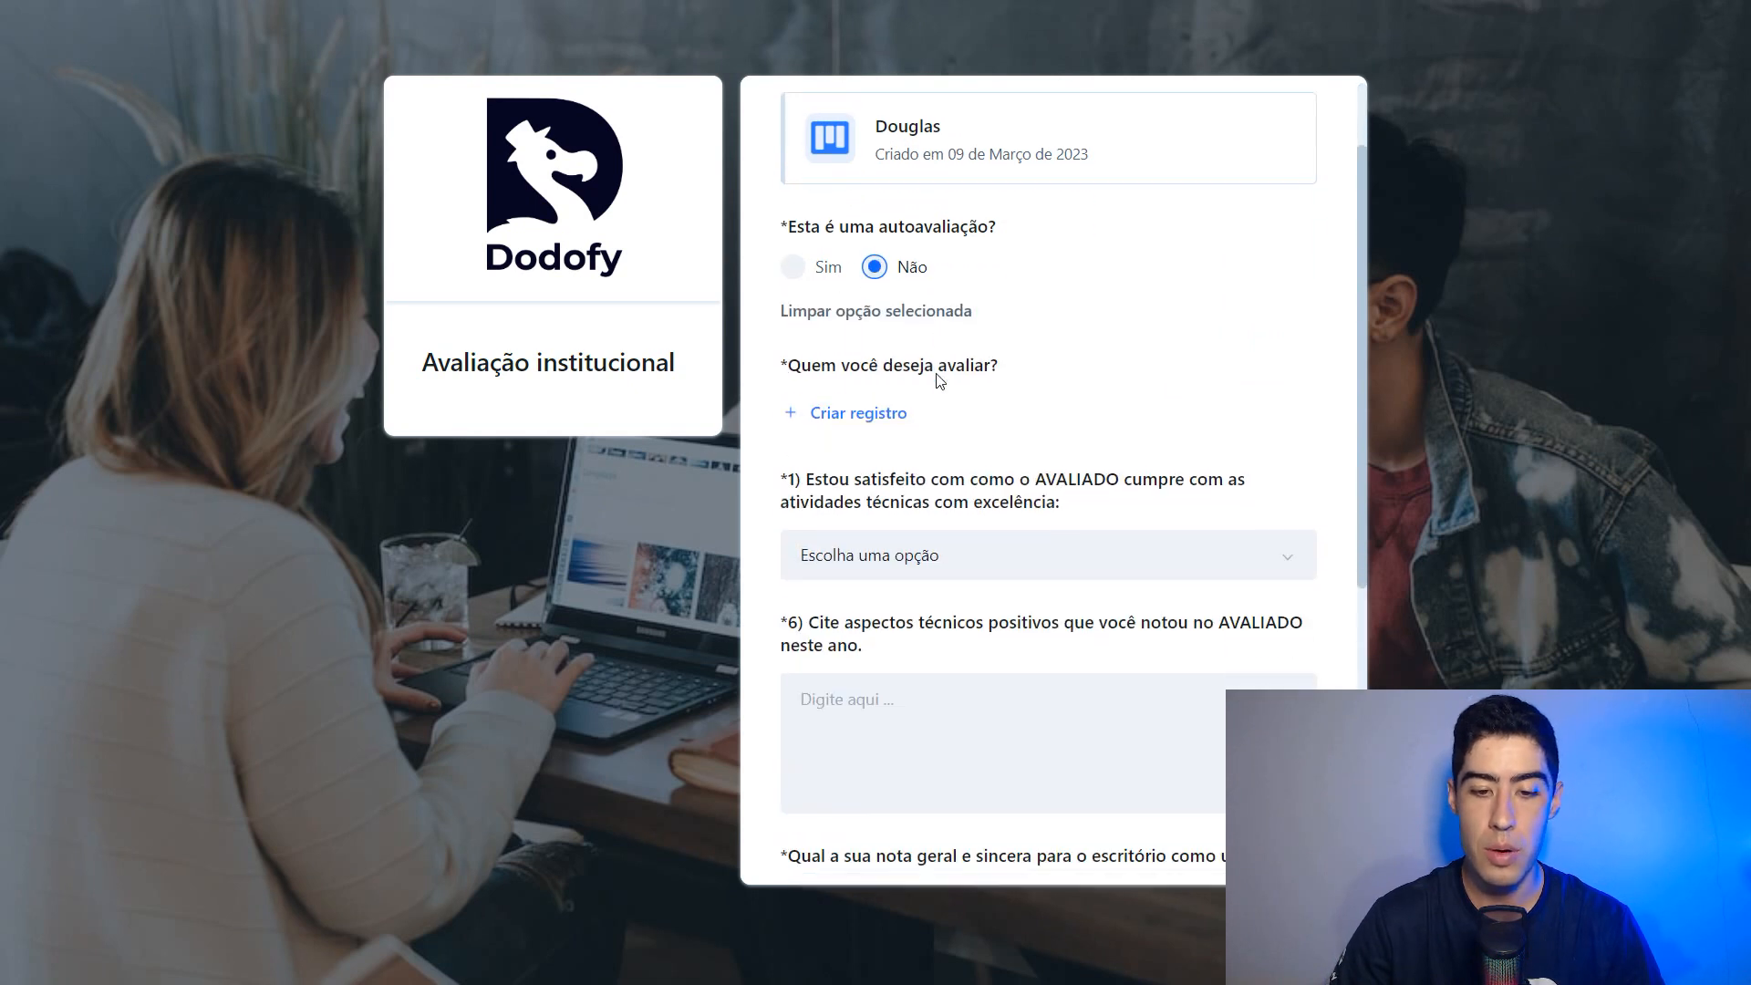
{"action": "left_click", "coordinate": [835, 419]}
{"action": "left_click", "coordinate": [953, 574]}
Complete the peer evaluation with technical and overall office grades of 10 and "A" in both text answers, and submit it
{"action": "scroll", "coordinate": [1036, 638], "scroll_direction": "down", "scroll_amount": 2}
{"action": "left_click", "coordinate": [847, 369]}
{"action": "left_click", "coordinate": [828, 630]}
{"action": "left_click", "coordinate": [900, 520]}
{"action": "type", "text": "A"}
{"action": "scroll", "coordinate": [896, 515], "scroll_direction": "down", "scroll_amount": 2}
{"action": "left_click", "coordinate": [949, 505]}
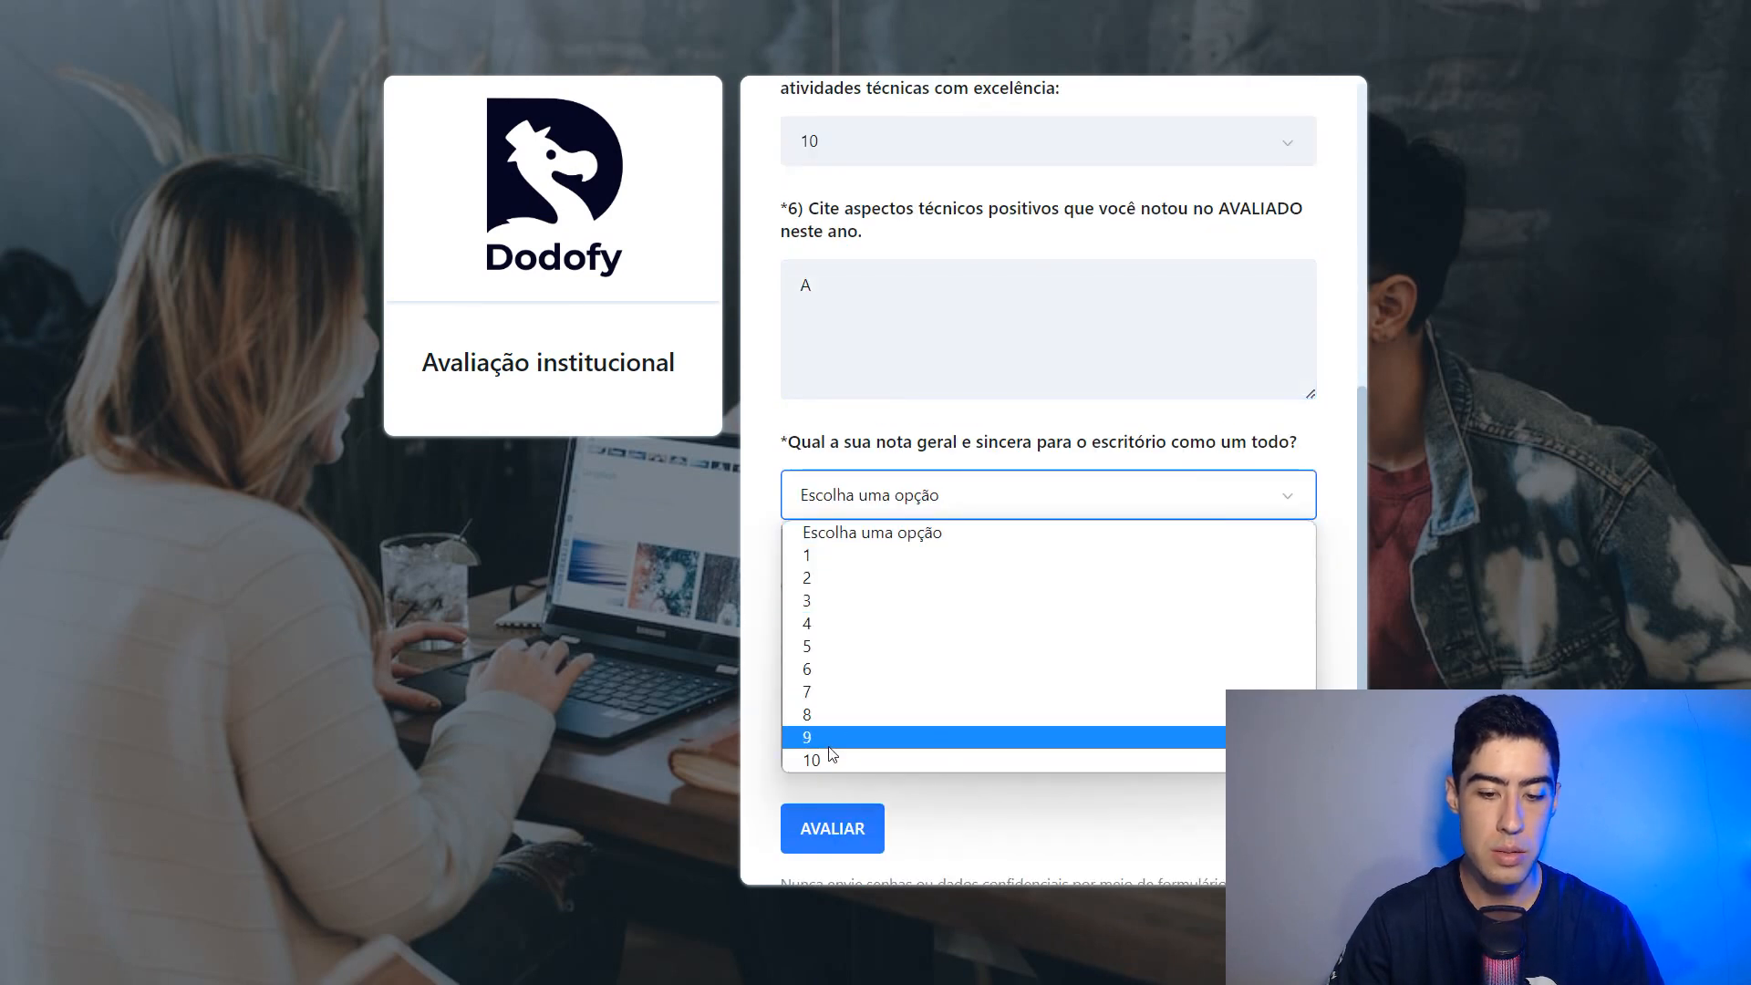
{"action": "left_click", "coordinate": [823, 762]}
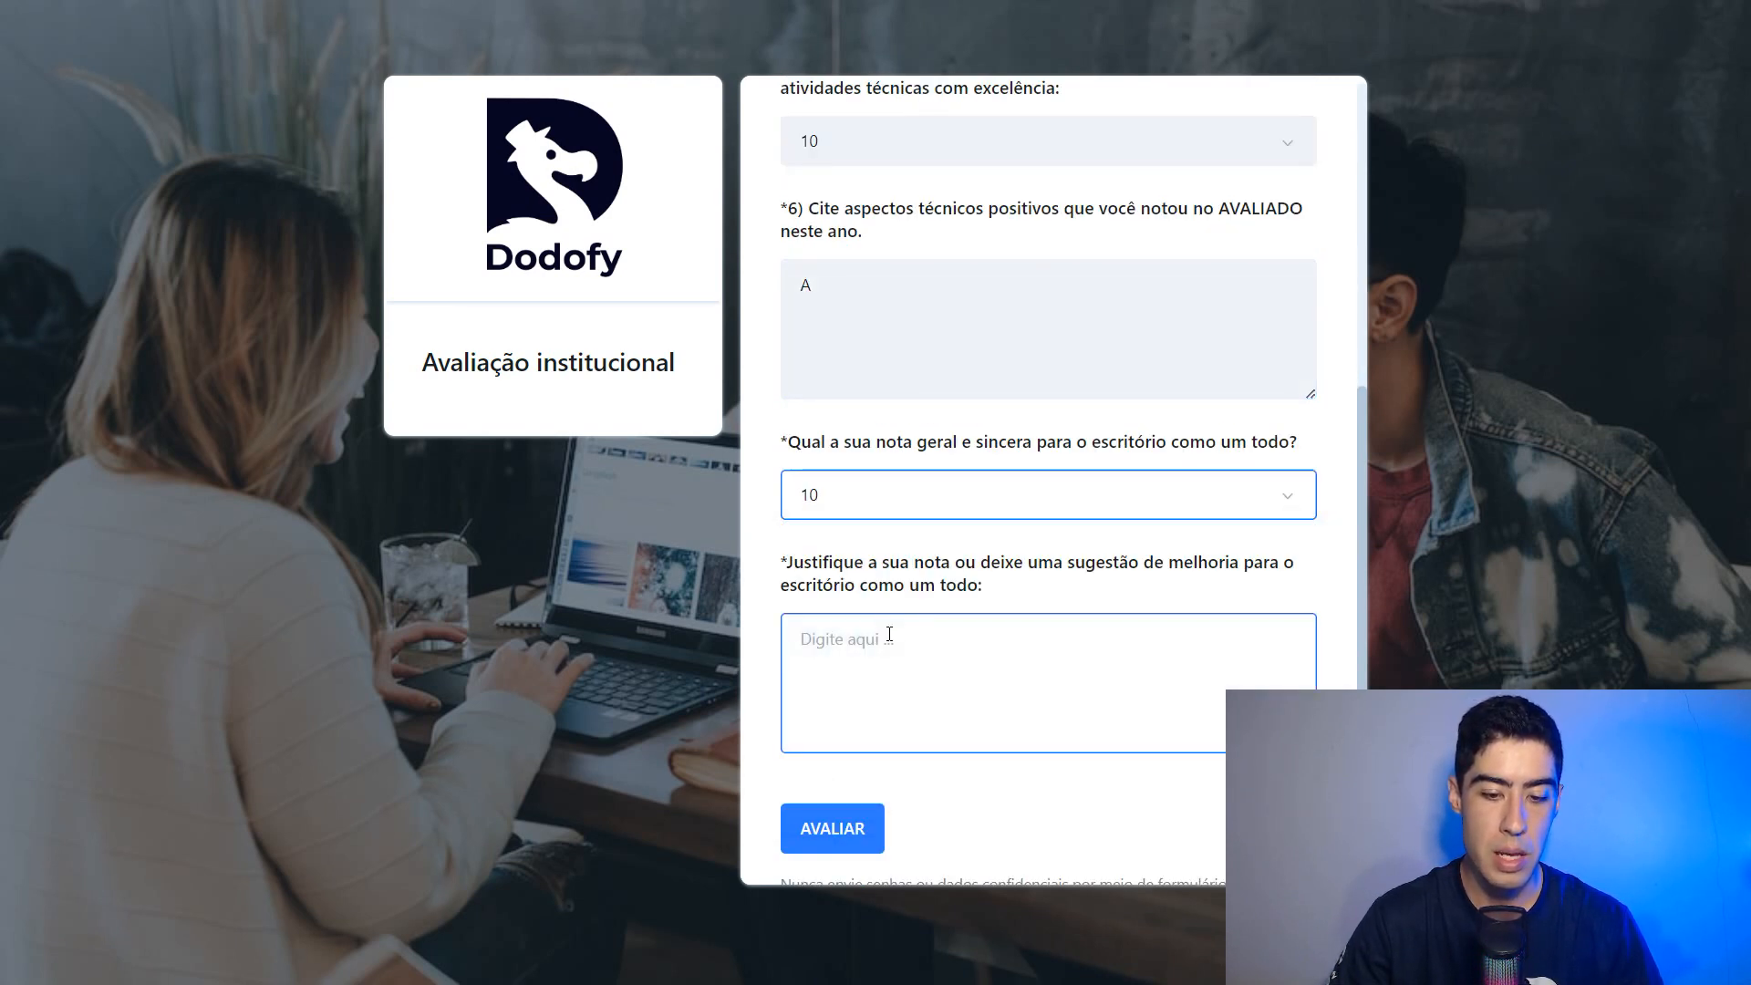
{"action": "left_click", "coordinate": [889, 641]}
{"action": "type", "text": "A"}
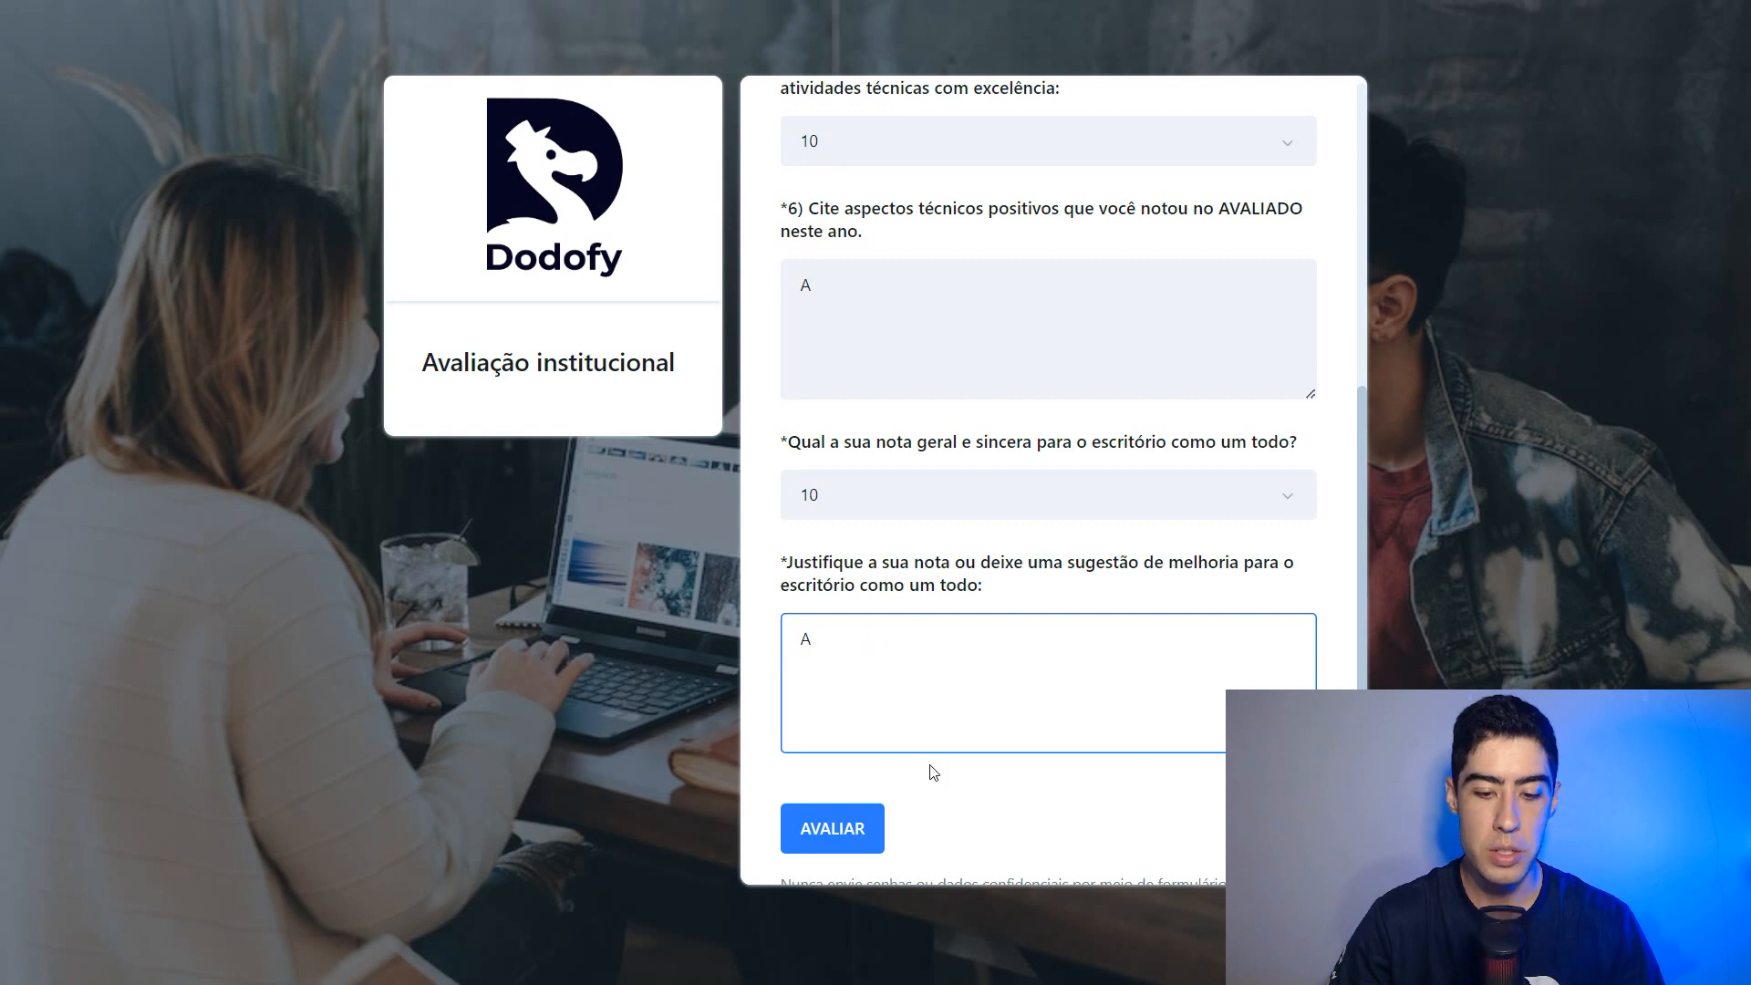
{"action": "left_click", "coordinate": [859, 827]}
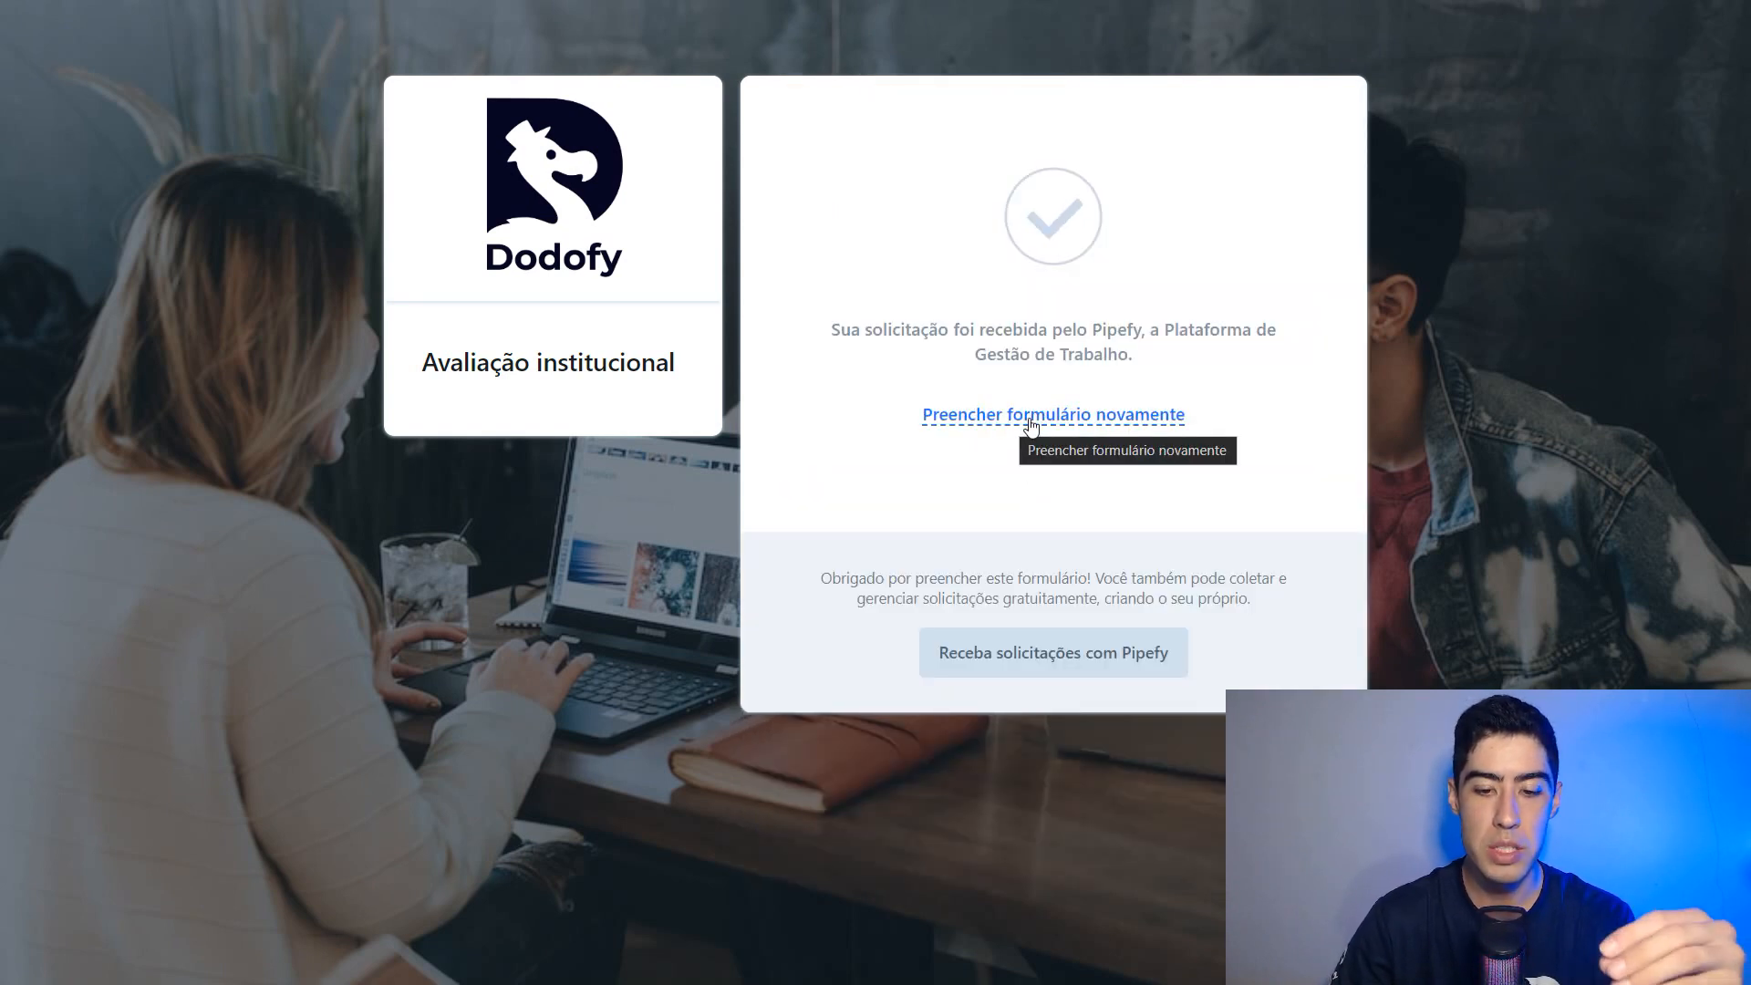
Start another form response and set the overall office grade to 8
{"action": "left_click", "coordinate": [1029, 419]}
{"action": "scroll", "coordinate": [1012, 449], "scroll_direction": "down", "scroll_amount": 6}
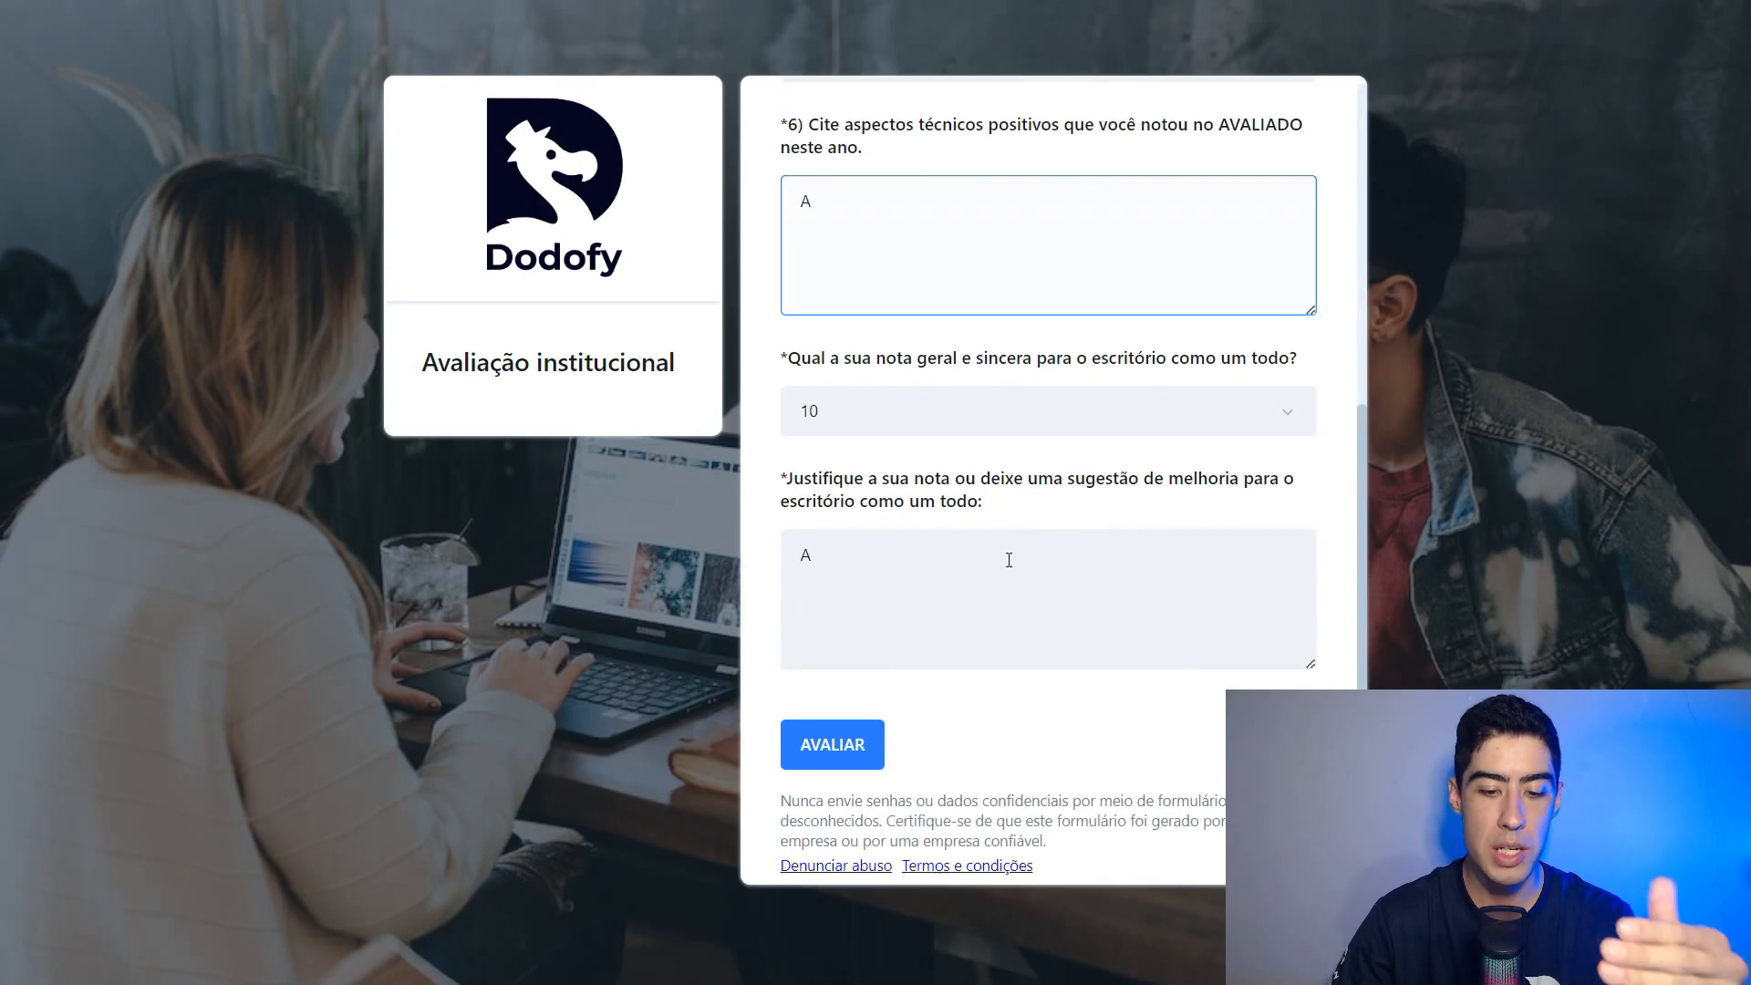
{"action": "scroll", "coordinate": [1009, 559], "scroll_direction": "up", "scroll_amount": 6}
{"action": "scroll", "coordinate": [948, 416], "scroll_direction": "down", "scroll_amount": 6}
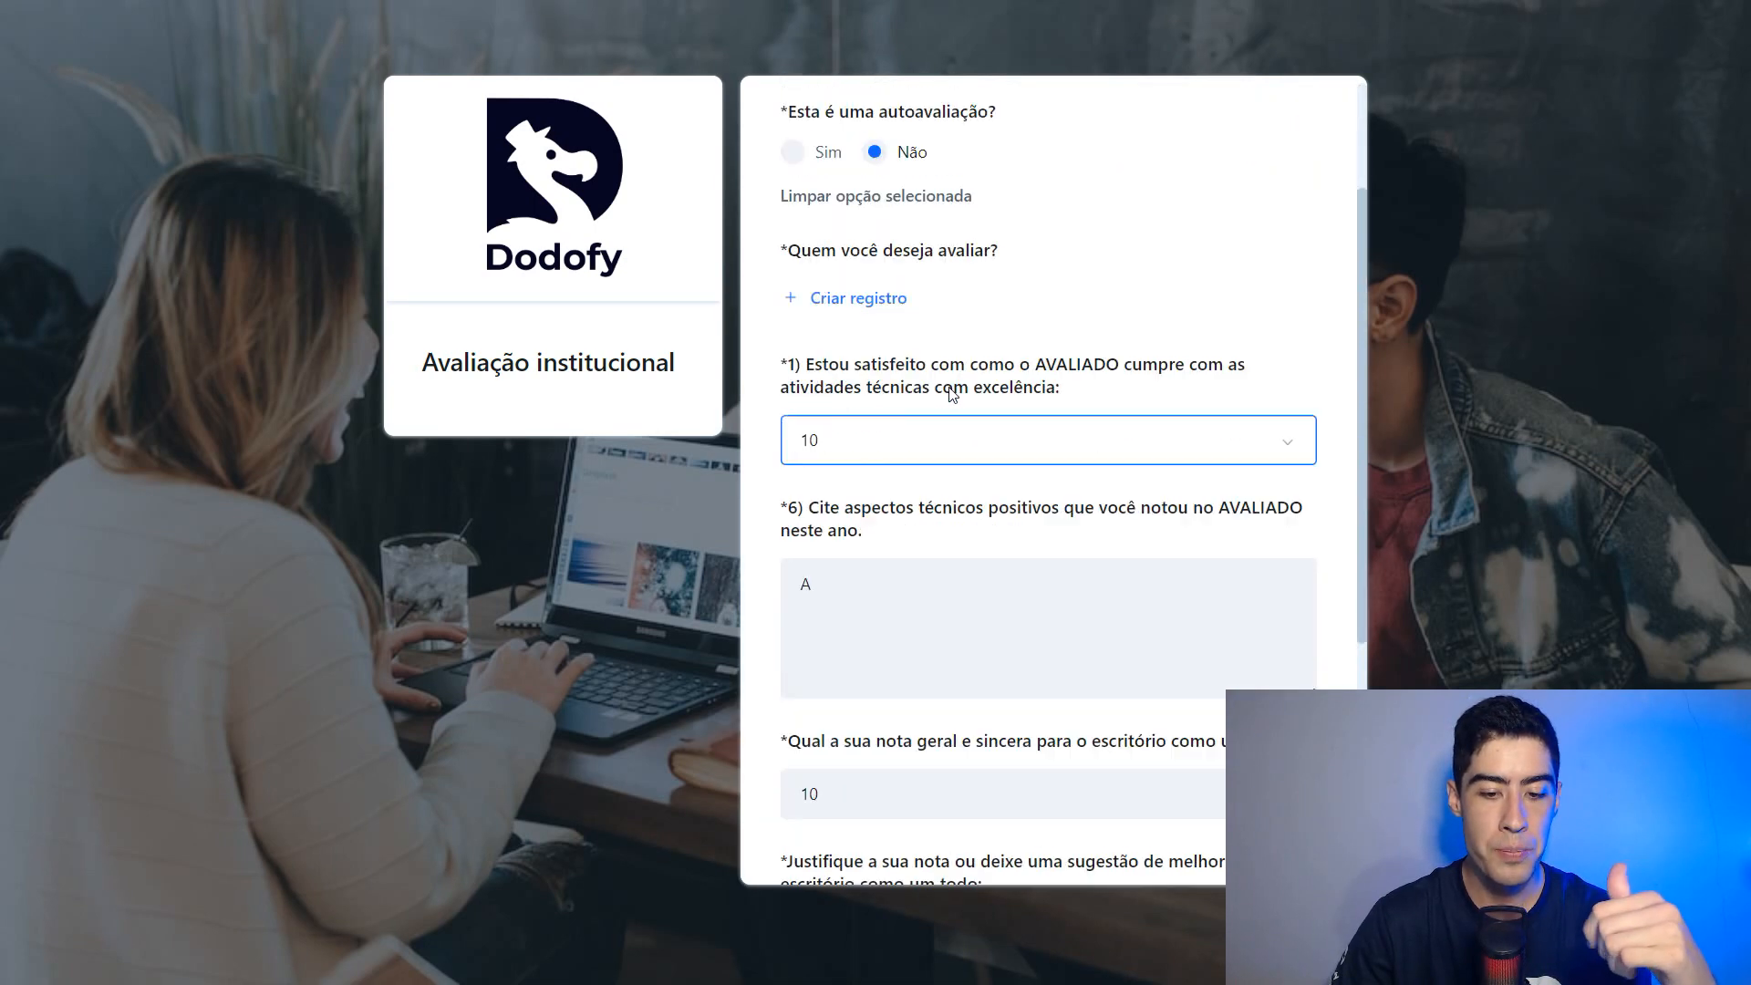
{"action": "left_click", "coordinate": [861, 383]}
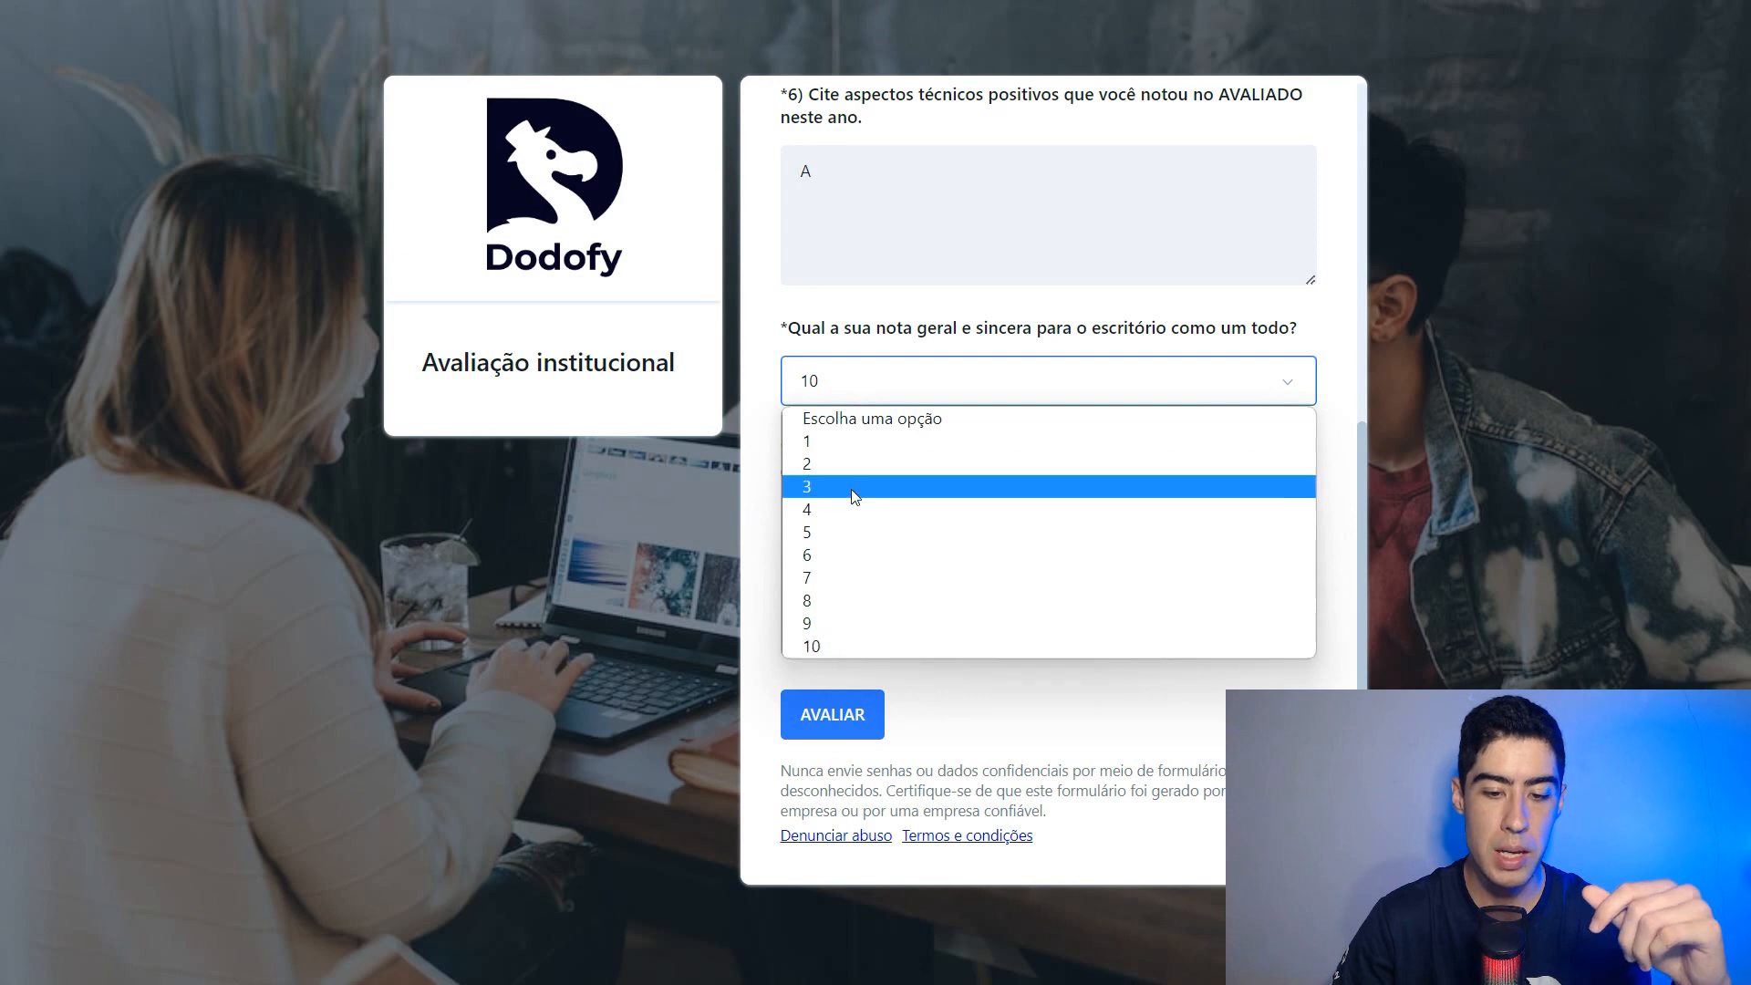
{"action": "left_click", "coordinate": [821, 602]}
{"action": "scroll", "coordinate": [971, 553], "scroll_direction": "up", "scroll_amount": 6}
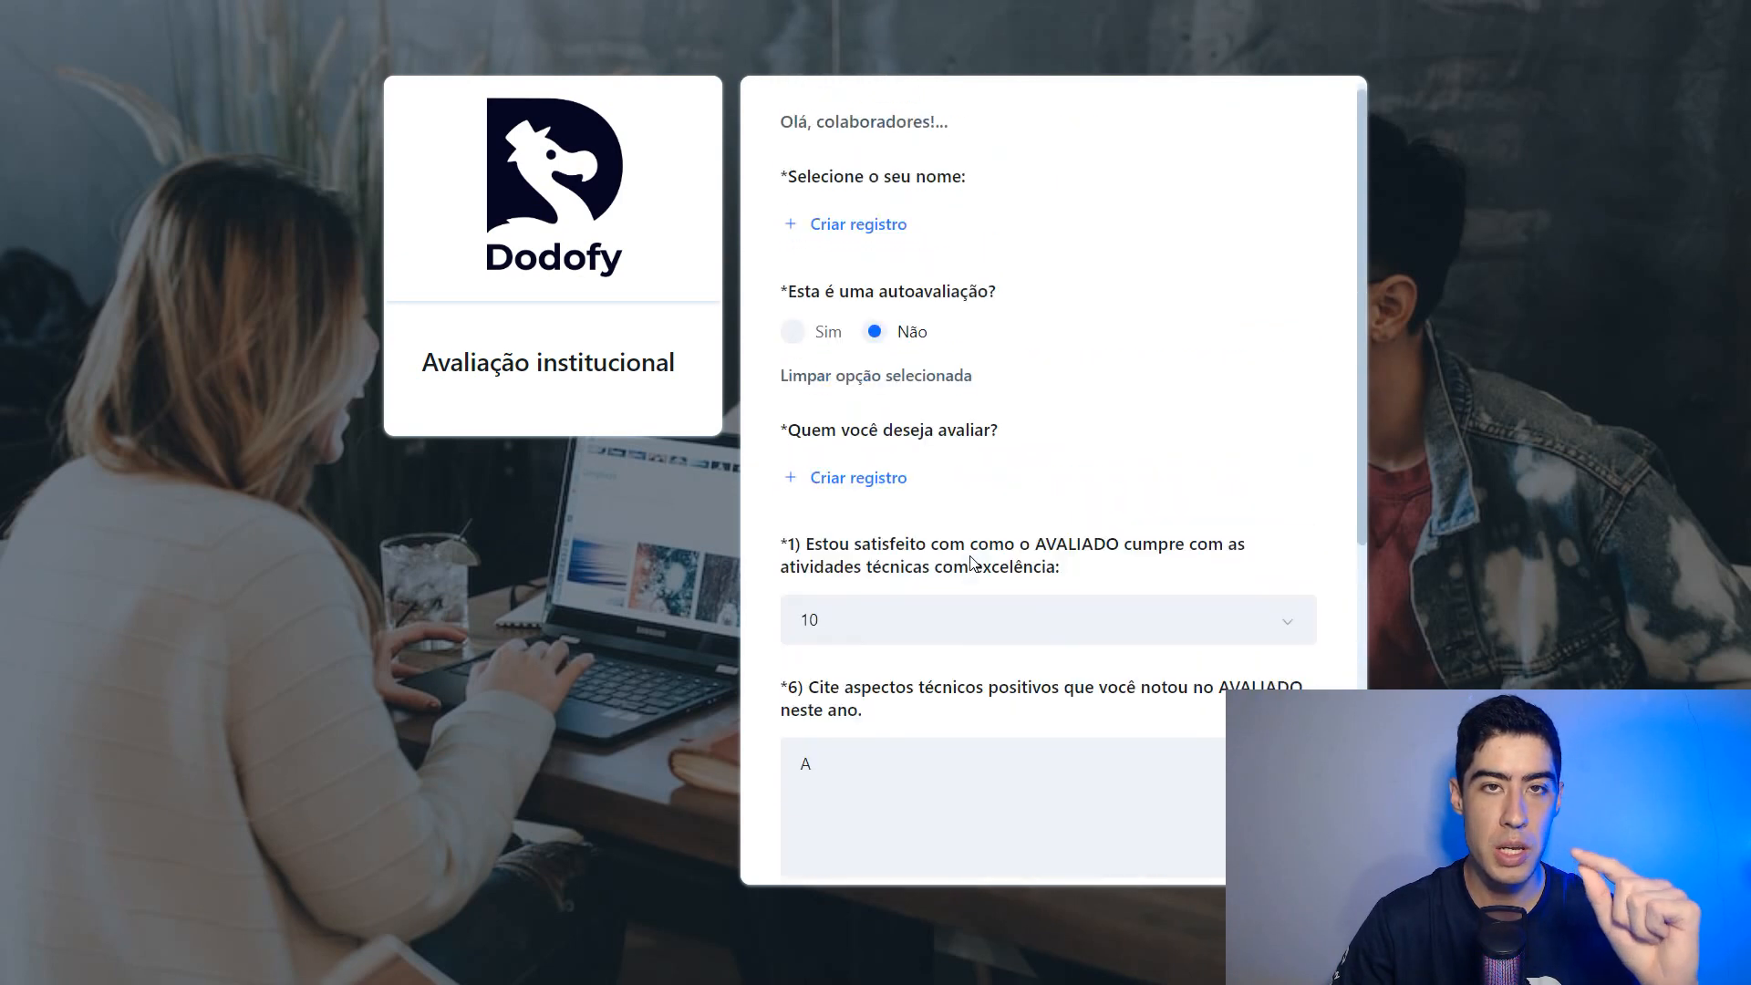
Select the evaluator's and evaluated employee's records in the second peer evaluation and submit it
{"action": "left_click", "coordinate": [849, 233]}
{"action": "left_click", "coordinate": [932, 382]}
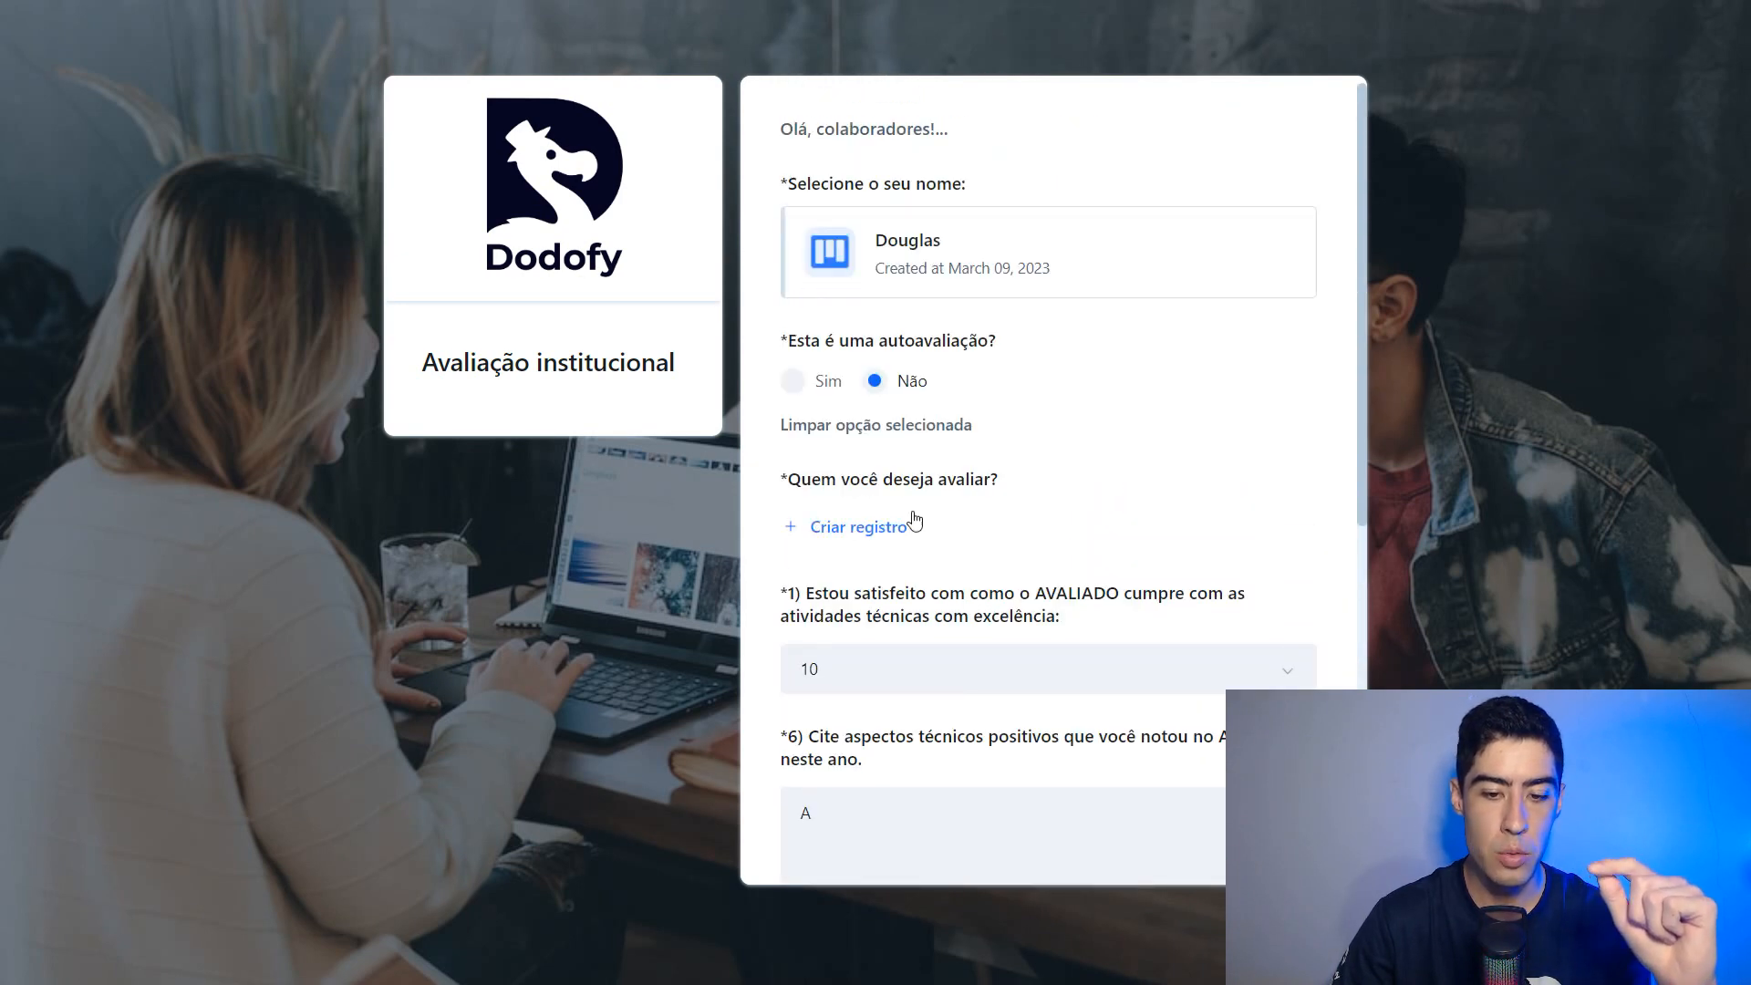
{"action": "left_click", "coordinate": [862, 529]}
{"action": "left_click", "coordinate": [912, 680]}
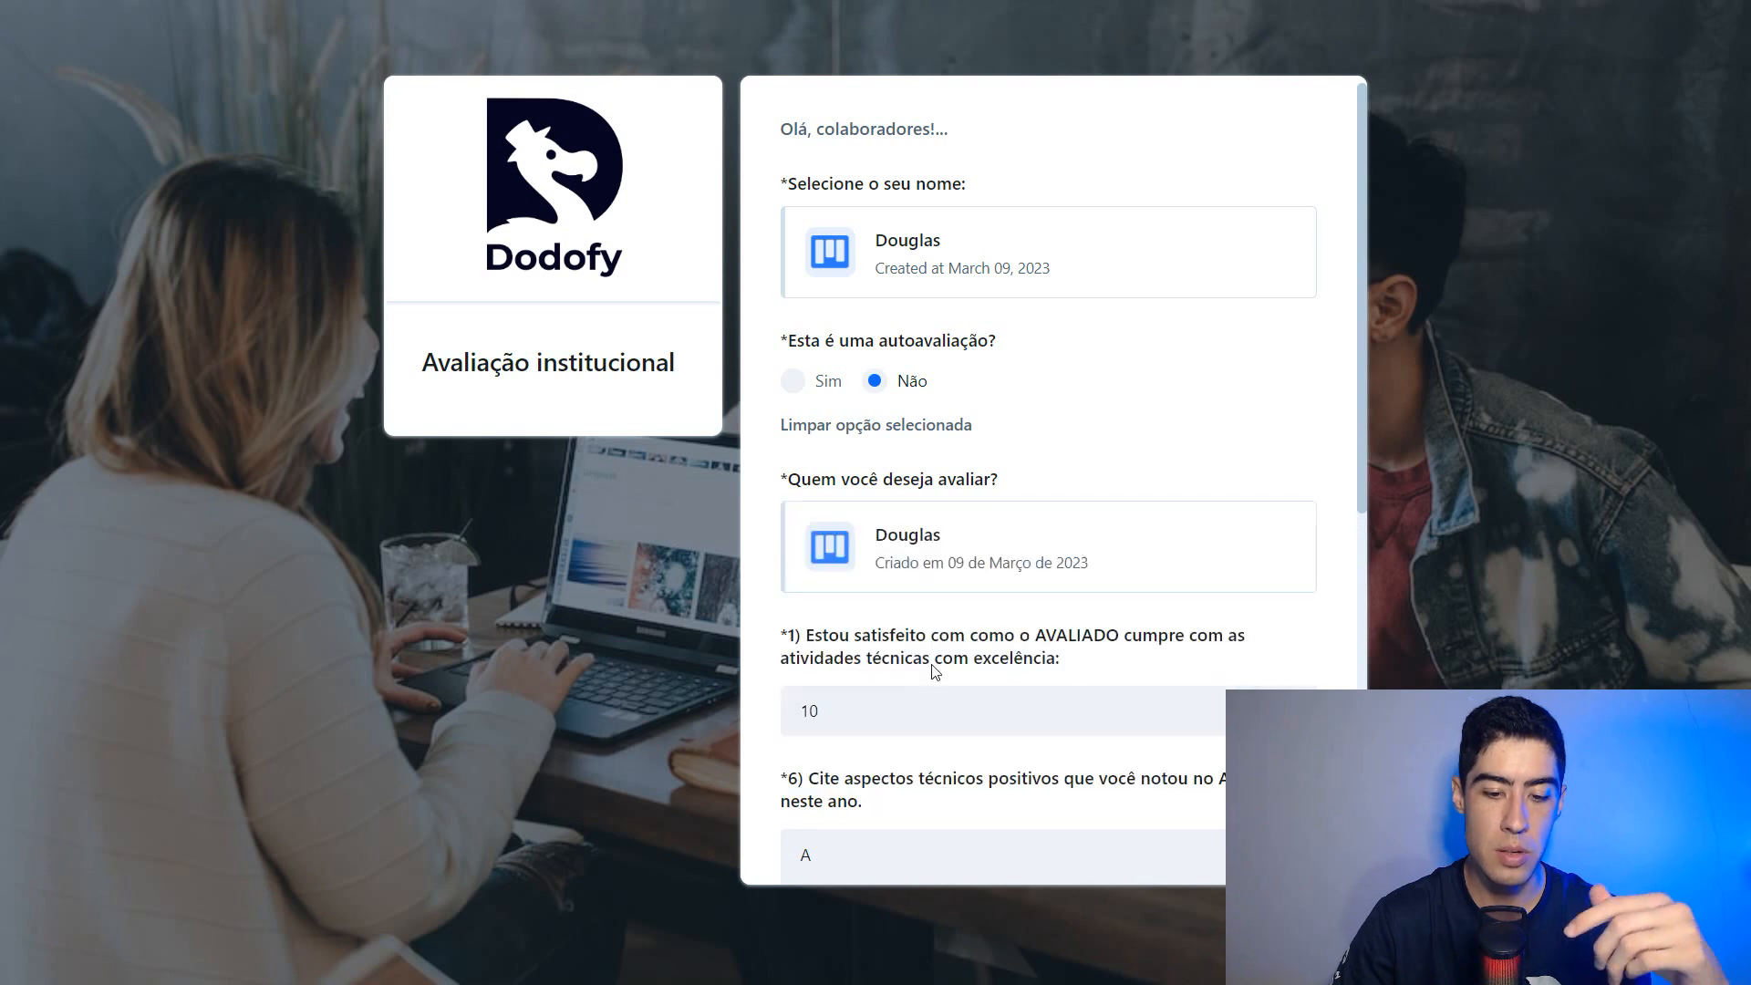
{"action": "scroll", "coordinate": [833, 720], "scroll_direction": "down", "scroll_amount": 8}
{"action": "left_click", "coordinate": [831, 718]}
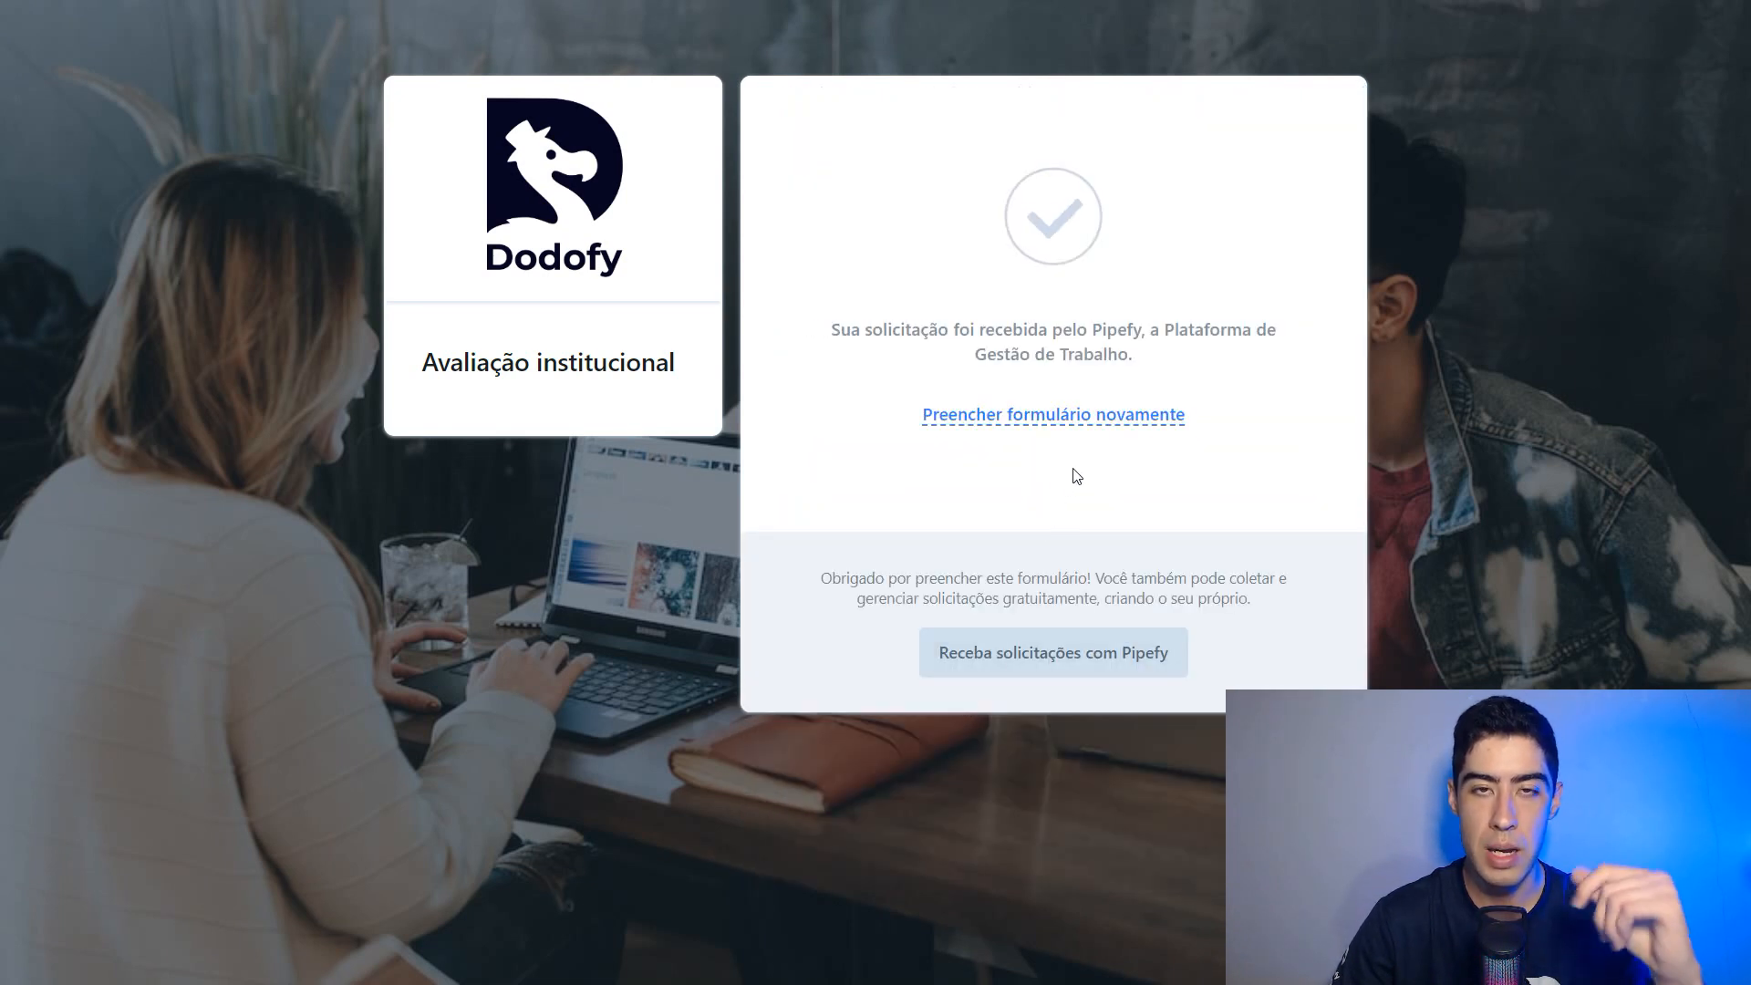
Fill in the form again as a self-evaluation with the employee's record and an overall office grade of 5, and submit it
{"action": "left_click", "coordinate": [1025, 417]}
{"action": "left_click", "coordinate": [866, 239]}
{"action": "left_click", "coordinate": [903, 369]}
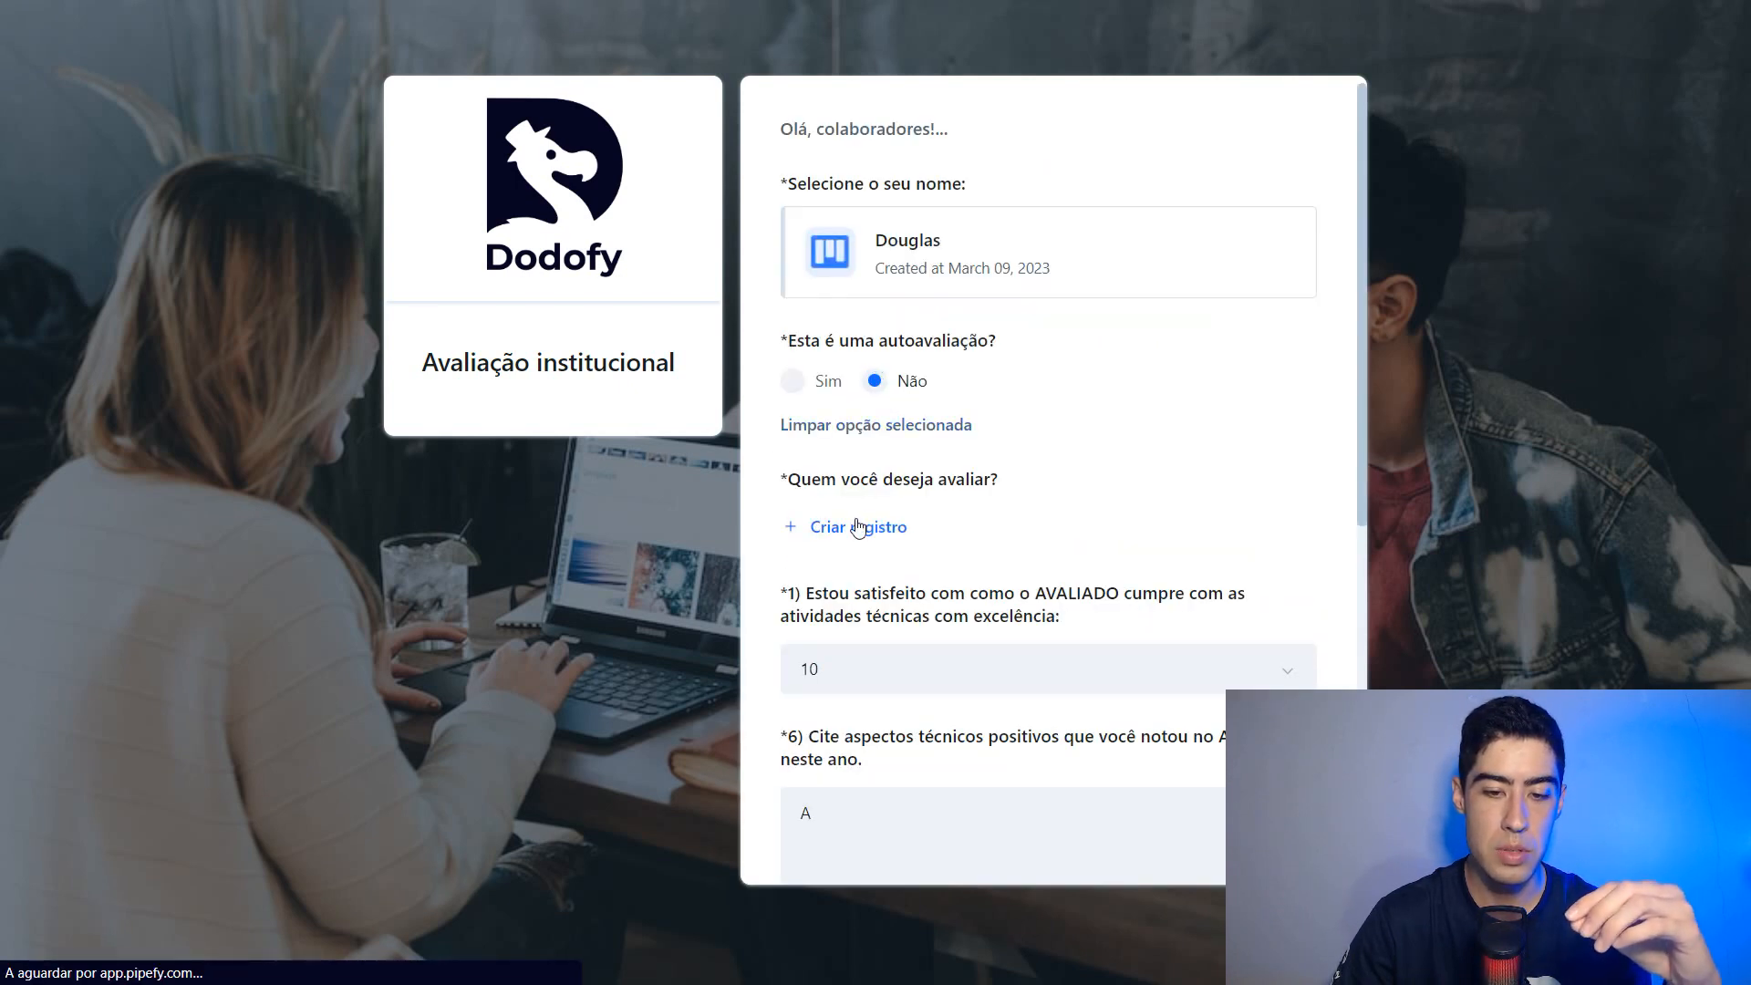
{"action": "left_click", "coordinate": [795, 383]}
{"action": "scroll", "coordinate": [939, 418], "scroll_direction": "down", "scroll_amount": 5}
{"action": "left_click", "coordinate": [907, 431]}
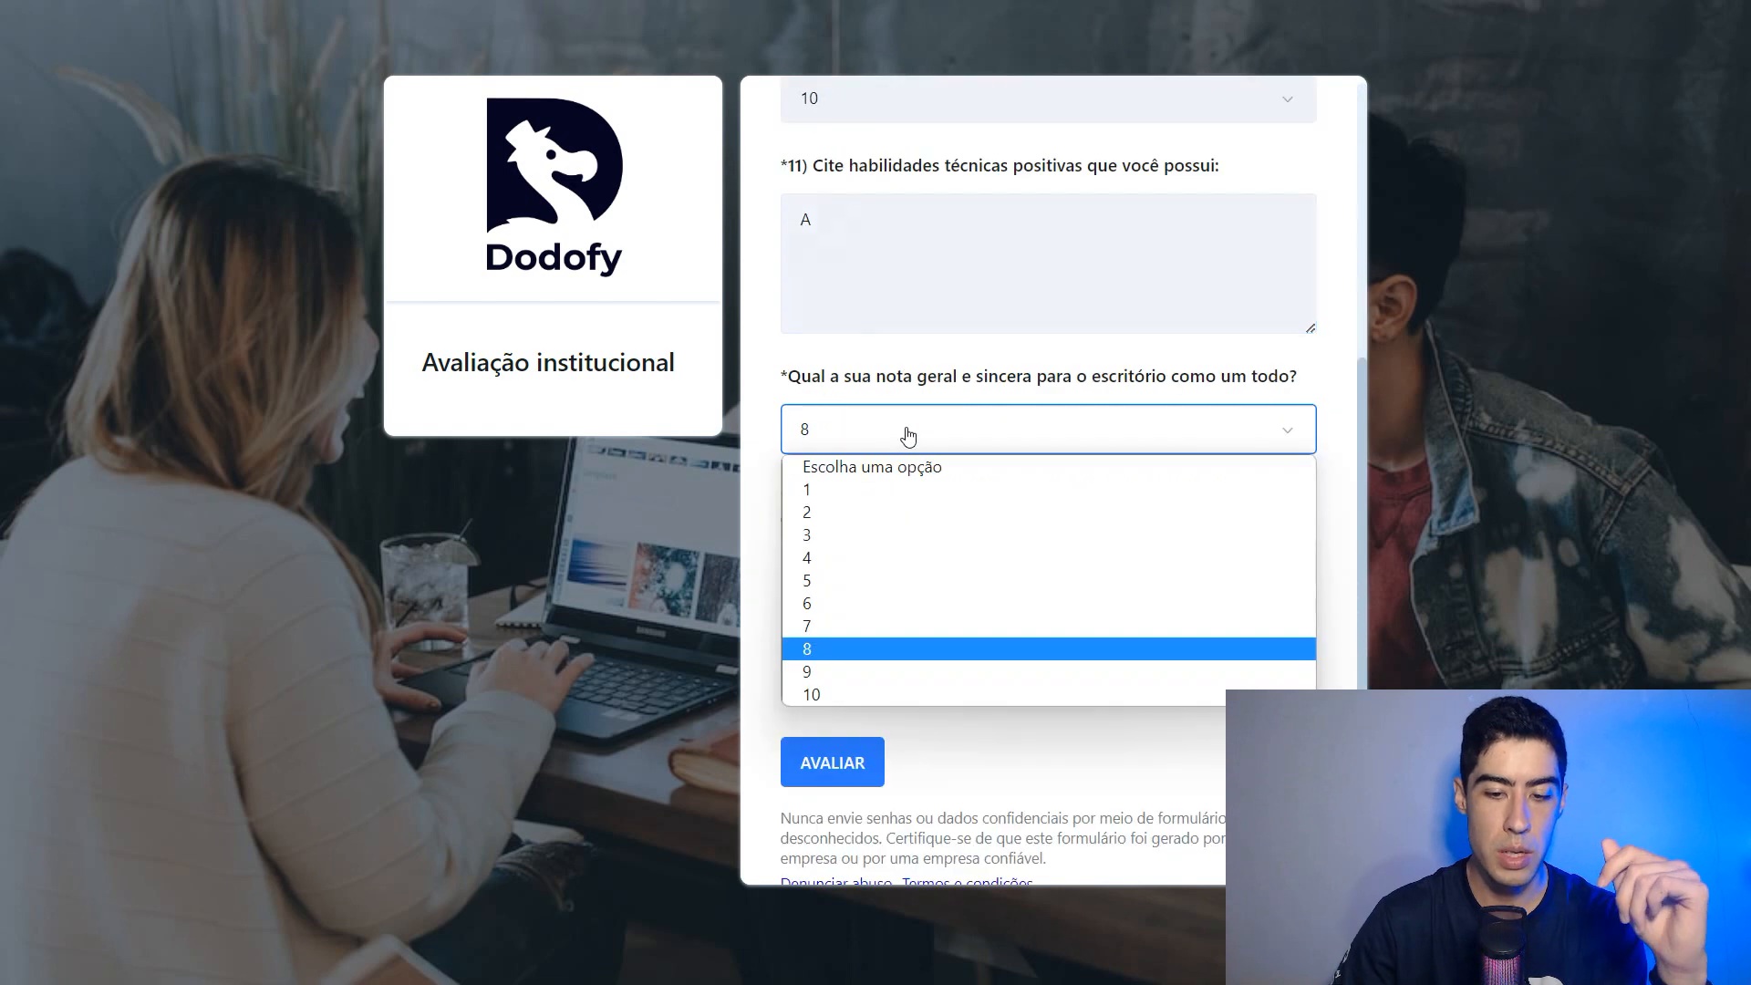
{"action": "left_click", "coordinate": [839, 576]}
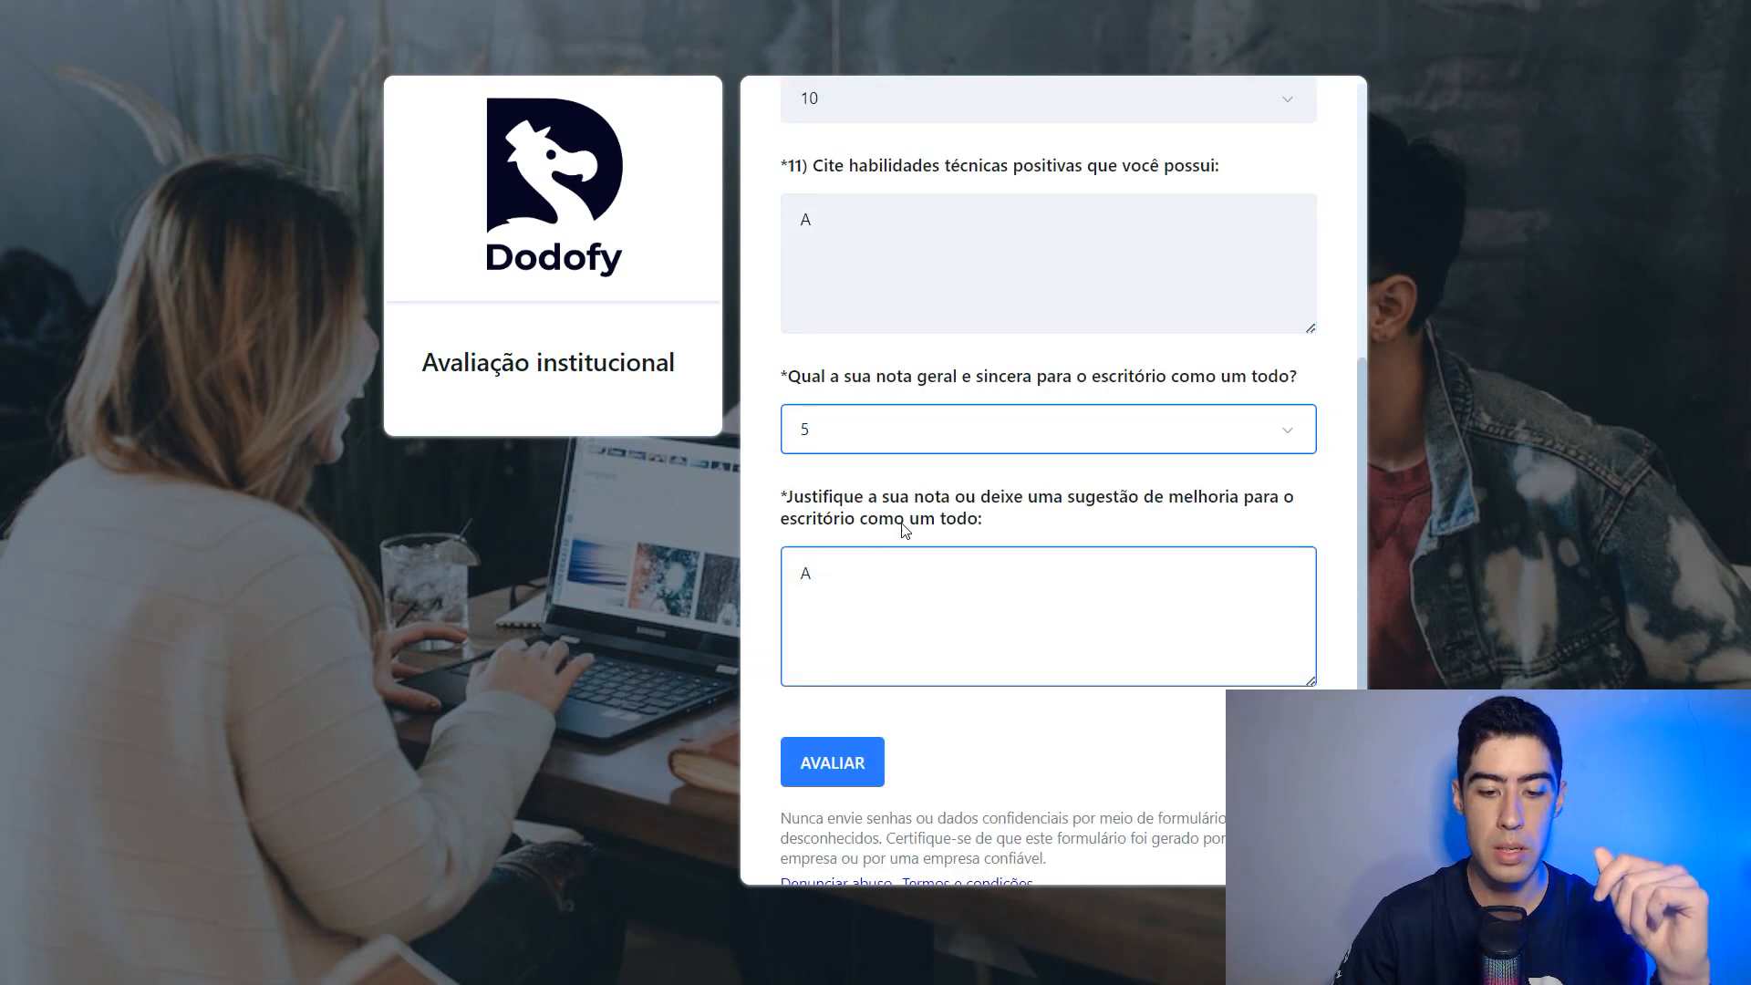
{"action": "left_click", "coordinate": [907, 543]}
{"action": "left_click", "coordinate": [833, 762]}
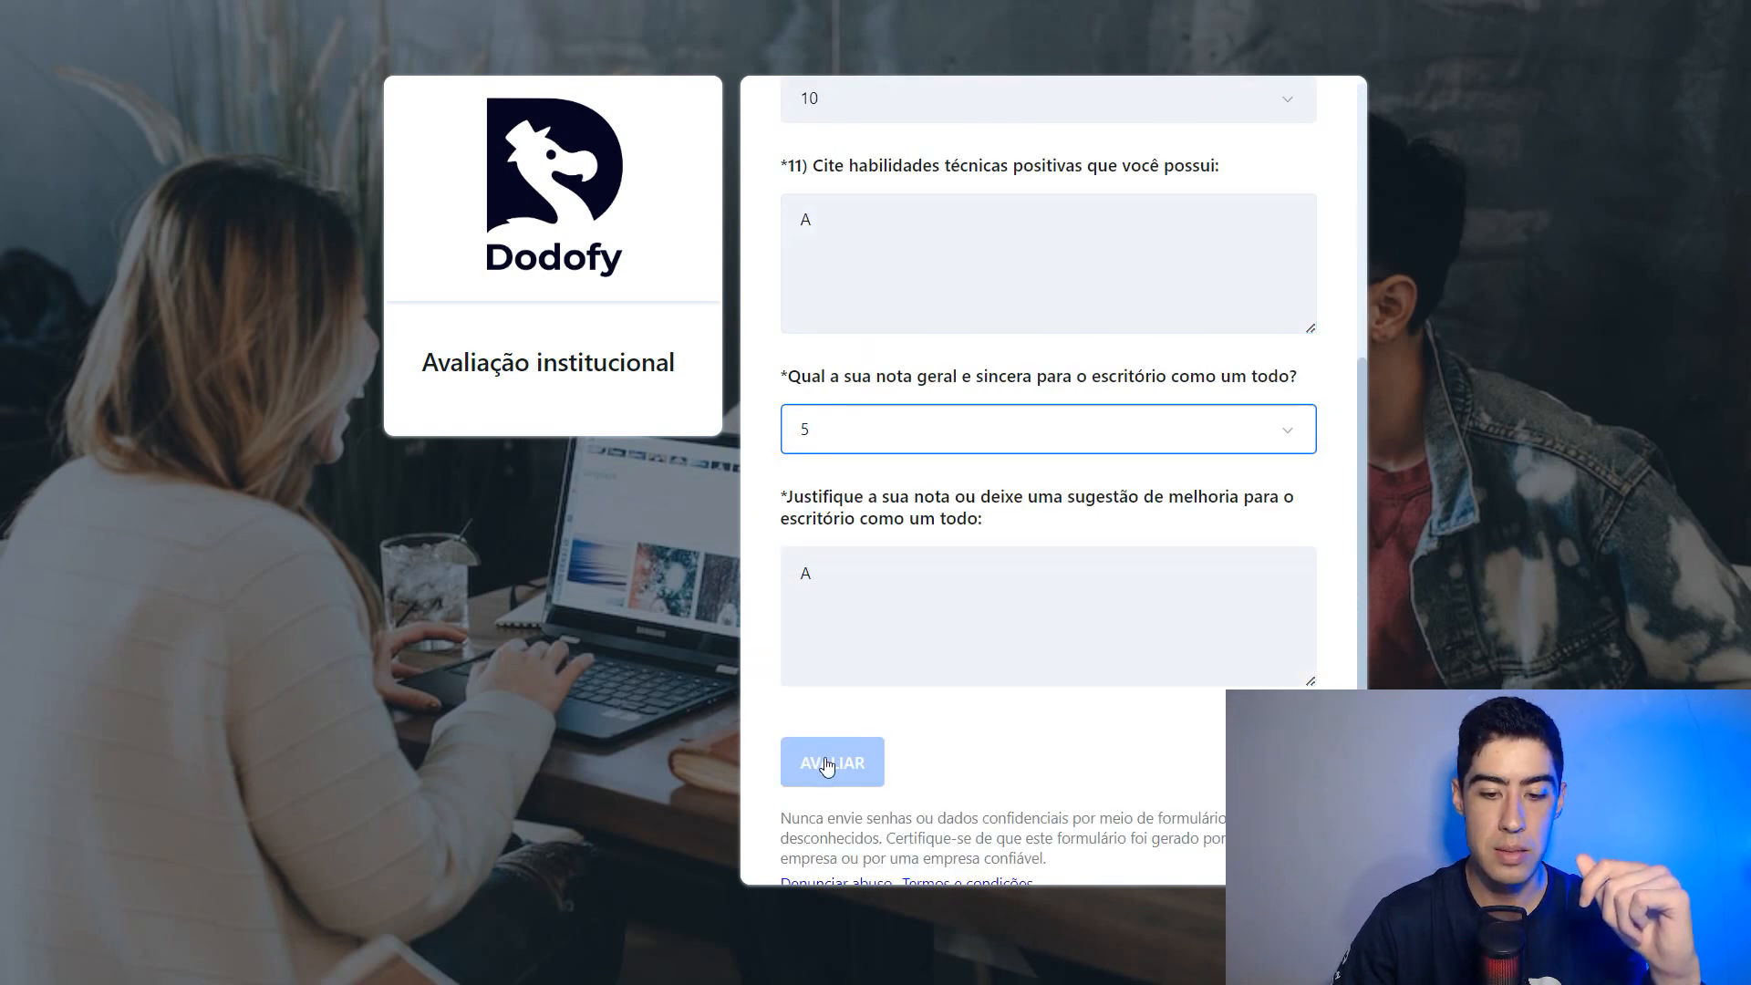
Submit another self-evaluation with the overall office grade set to 3
{"action": "left_click", "coordinate": [998, 416]}
{"action": "scroll", "coordinate": [883, 511], "scroll_direction": "down", "scroll_amount": 5}
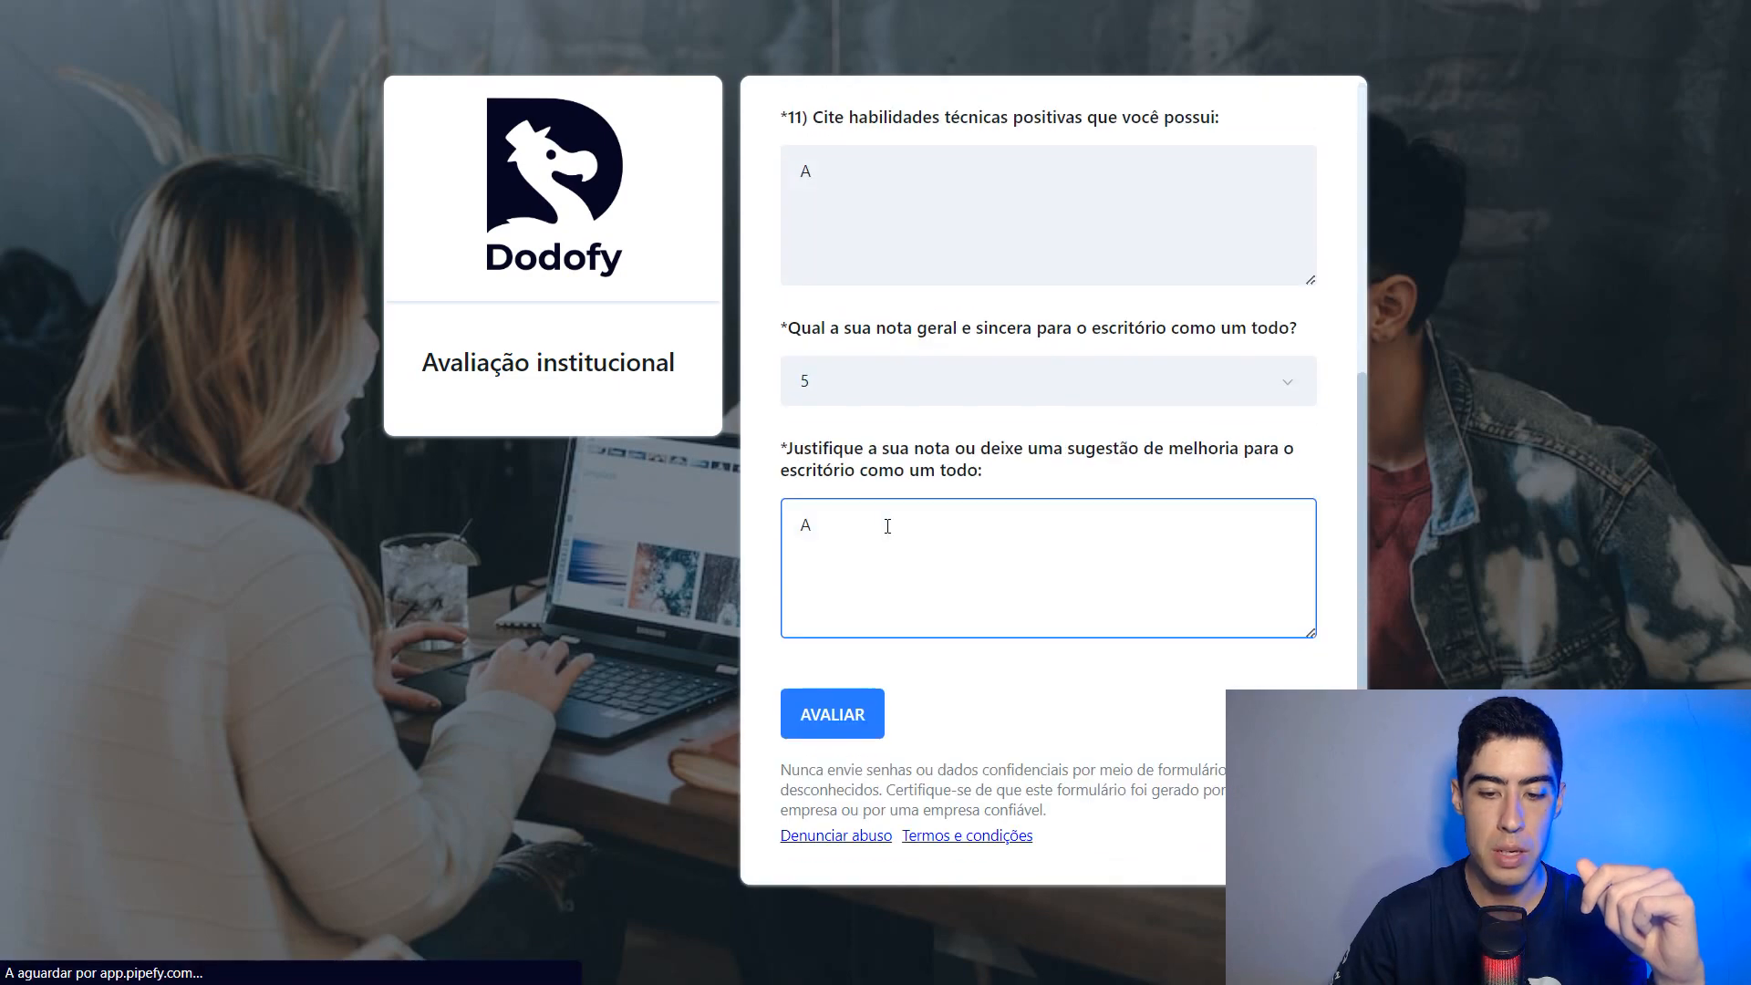
{"action": "left_click", "coordinate": [871, 394]}
{"action": "left_click", "coordinate": [837, 490]}
{"action": "scroll", "coordinate": [903, 511], "scroll_direction": "up", "scroll_amount": 5}
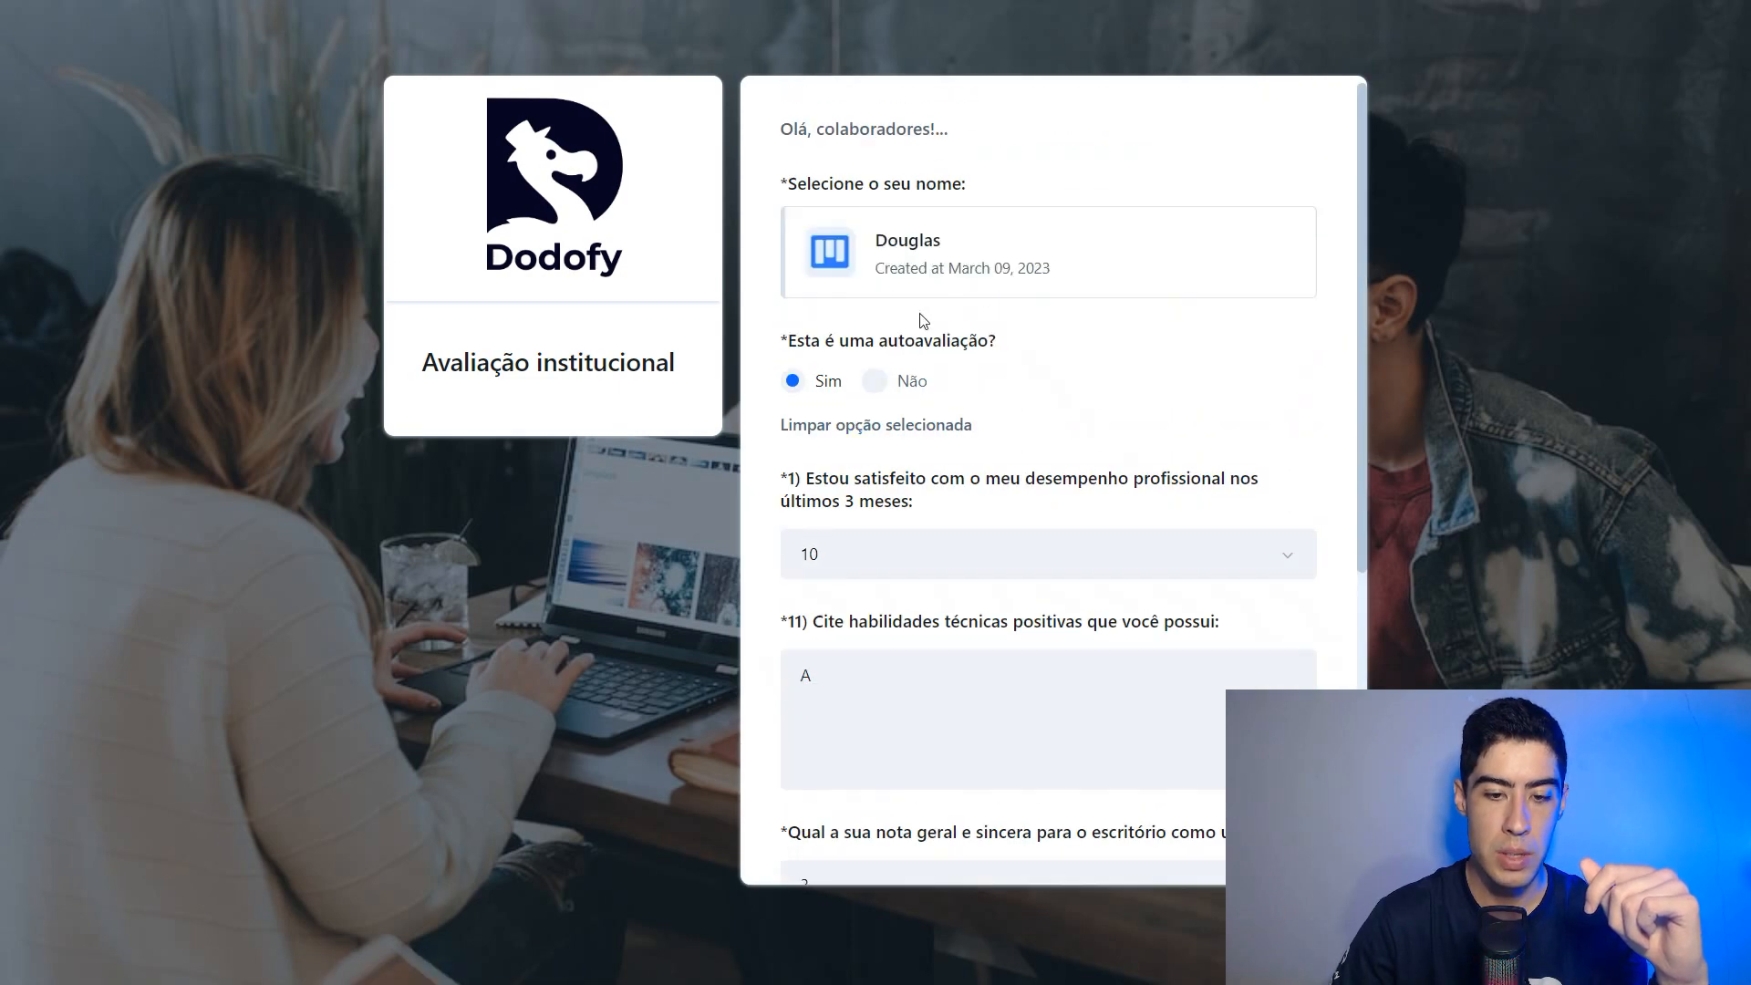
{"action": "scroll", "coordinate": [907, 419], "scroll_direction": "down", "scroll_amount": 5}
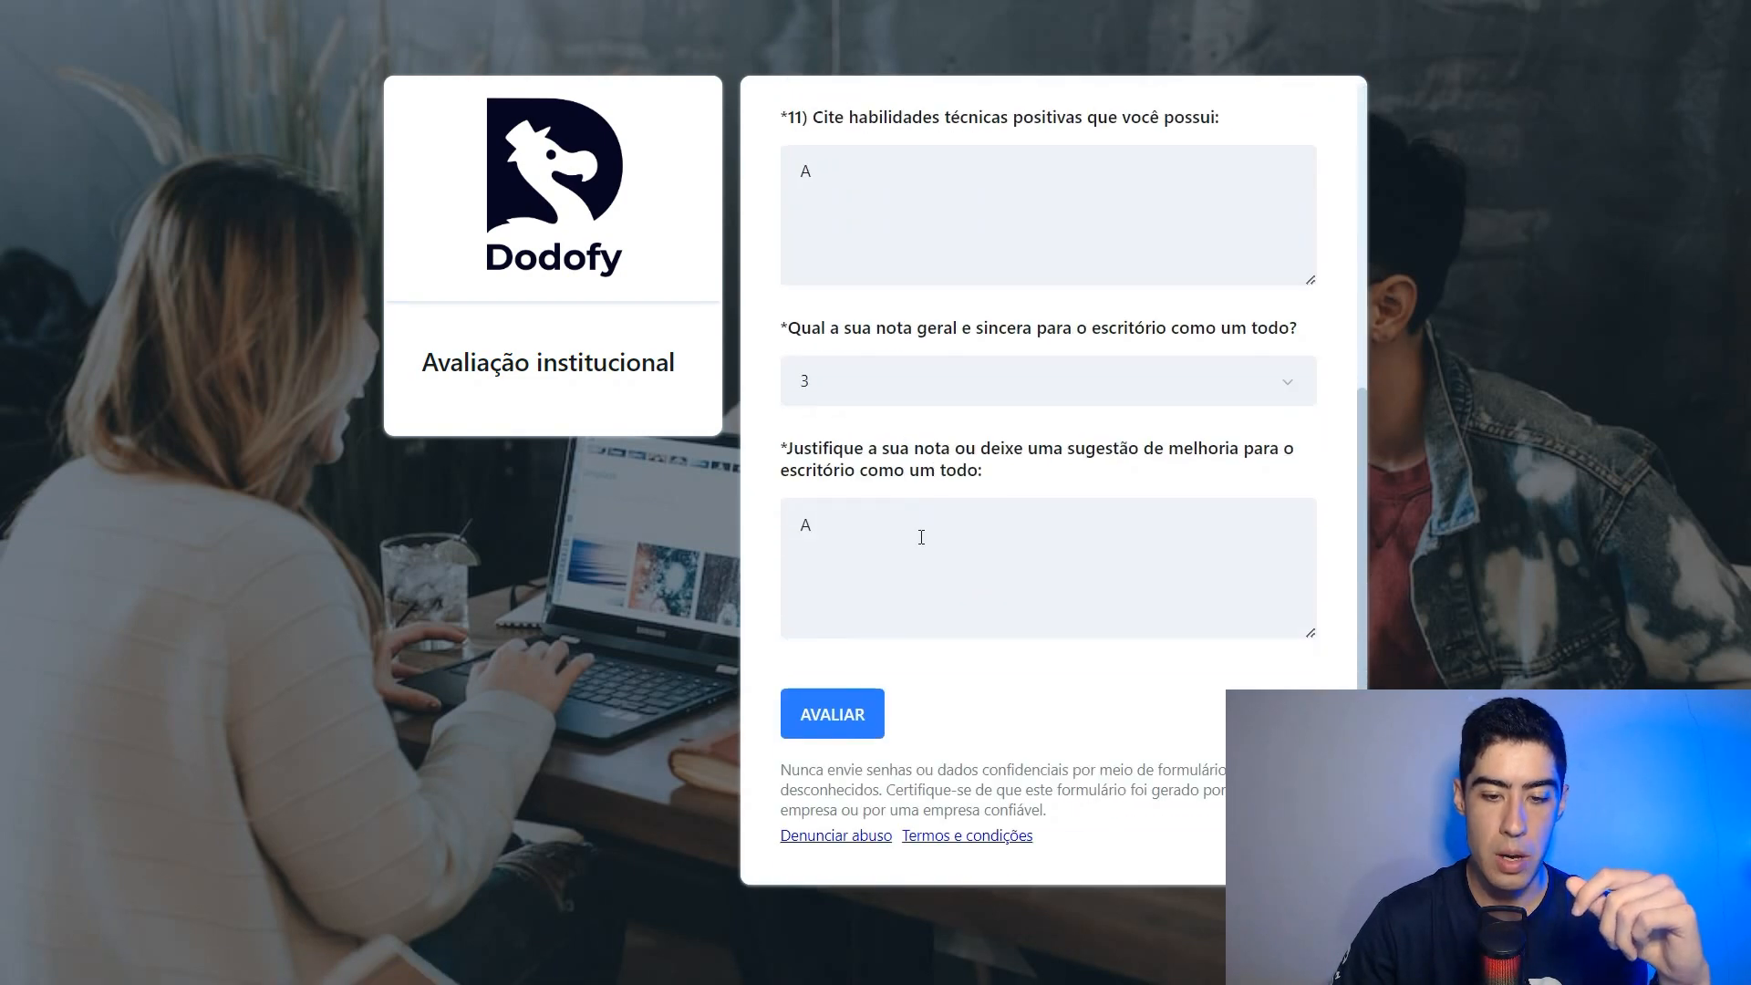
{"action": "left_click", "coordinate": [831, 716]}
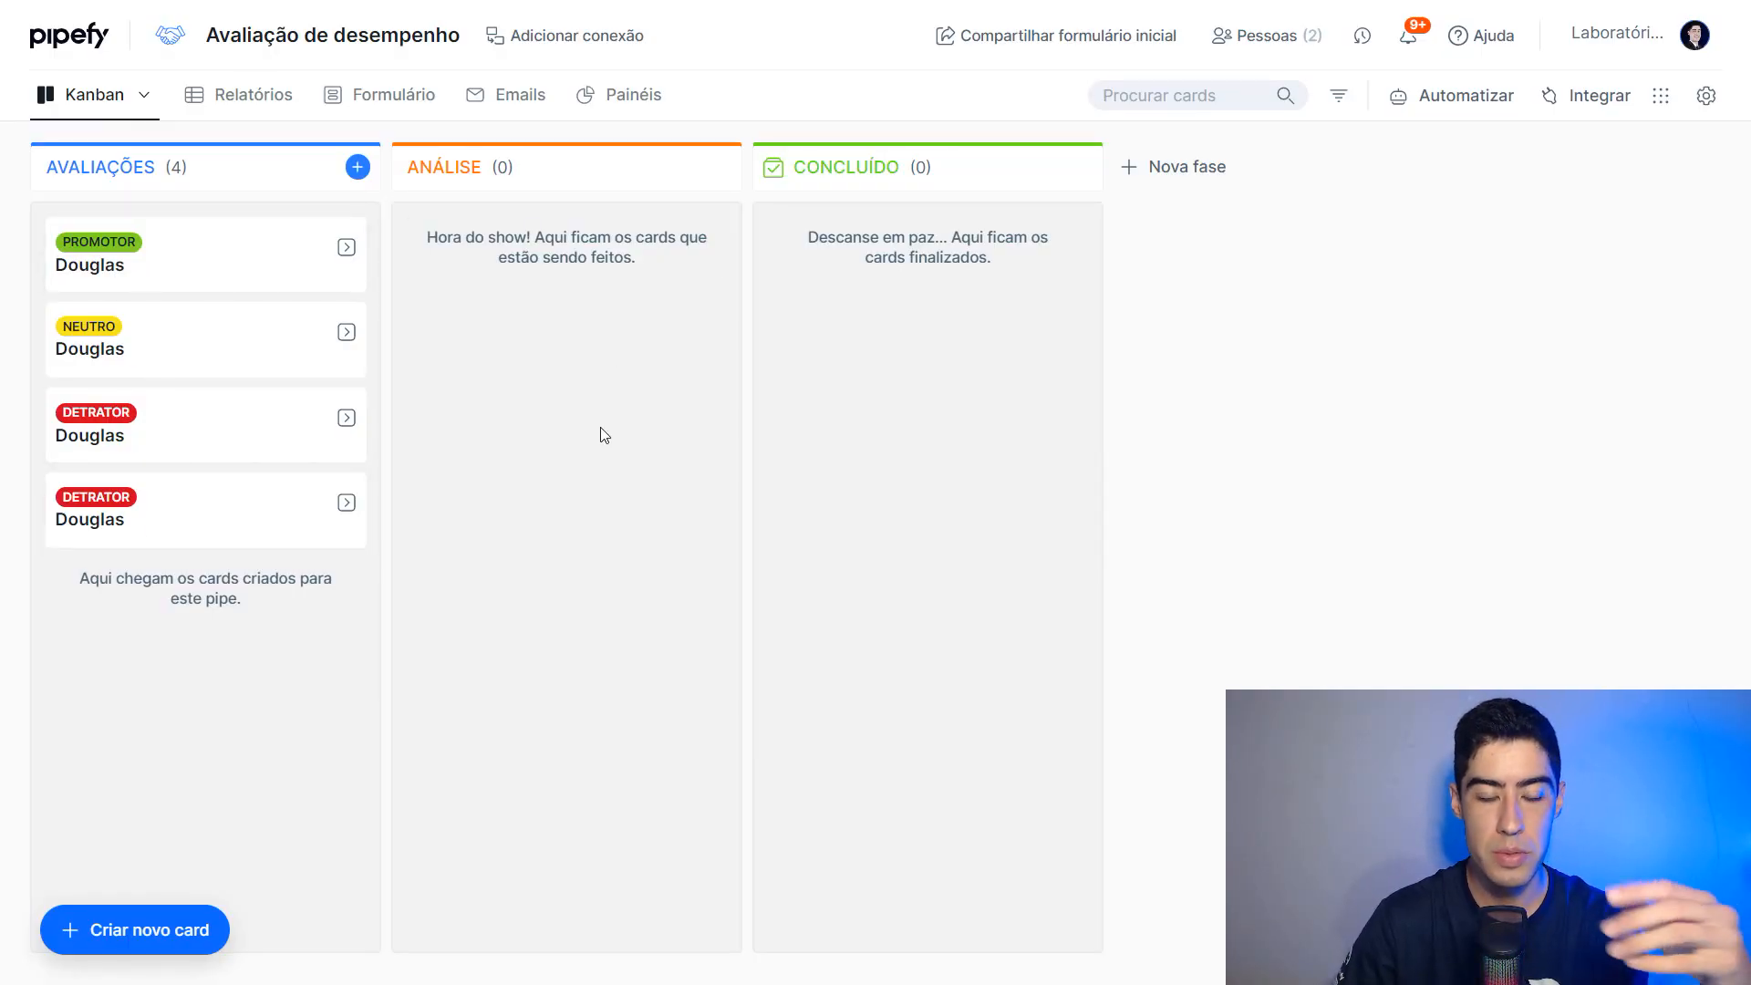
Set the card subtitle to "Esta é uma autoavaliação?" in the pipe's settings and return to the Kanban board
{"action": "left_click", "coordinate": [1705, 95]}
{"action": "left_click", "coordinate": [766, 137]}
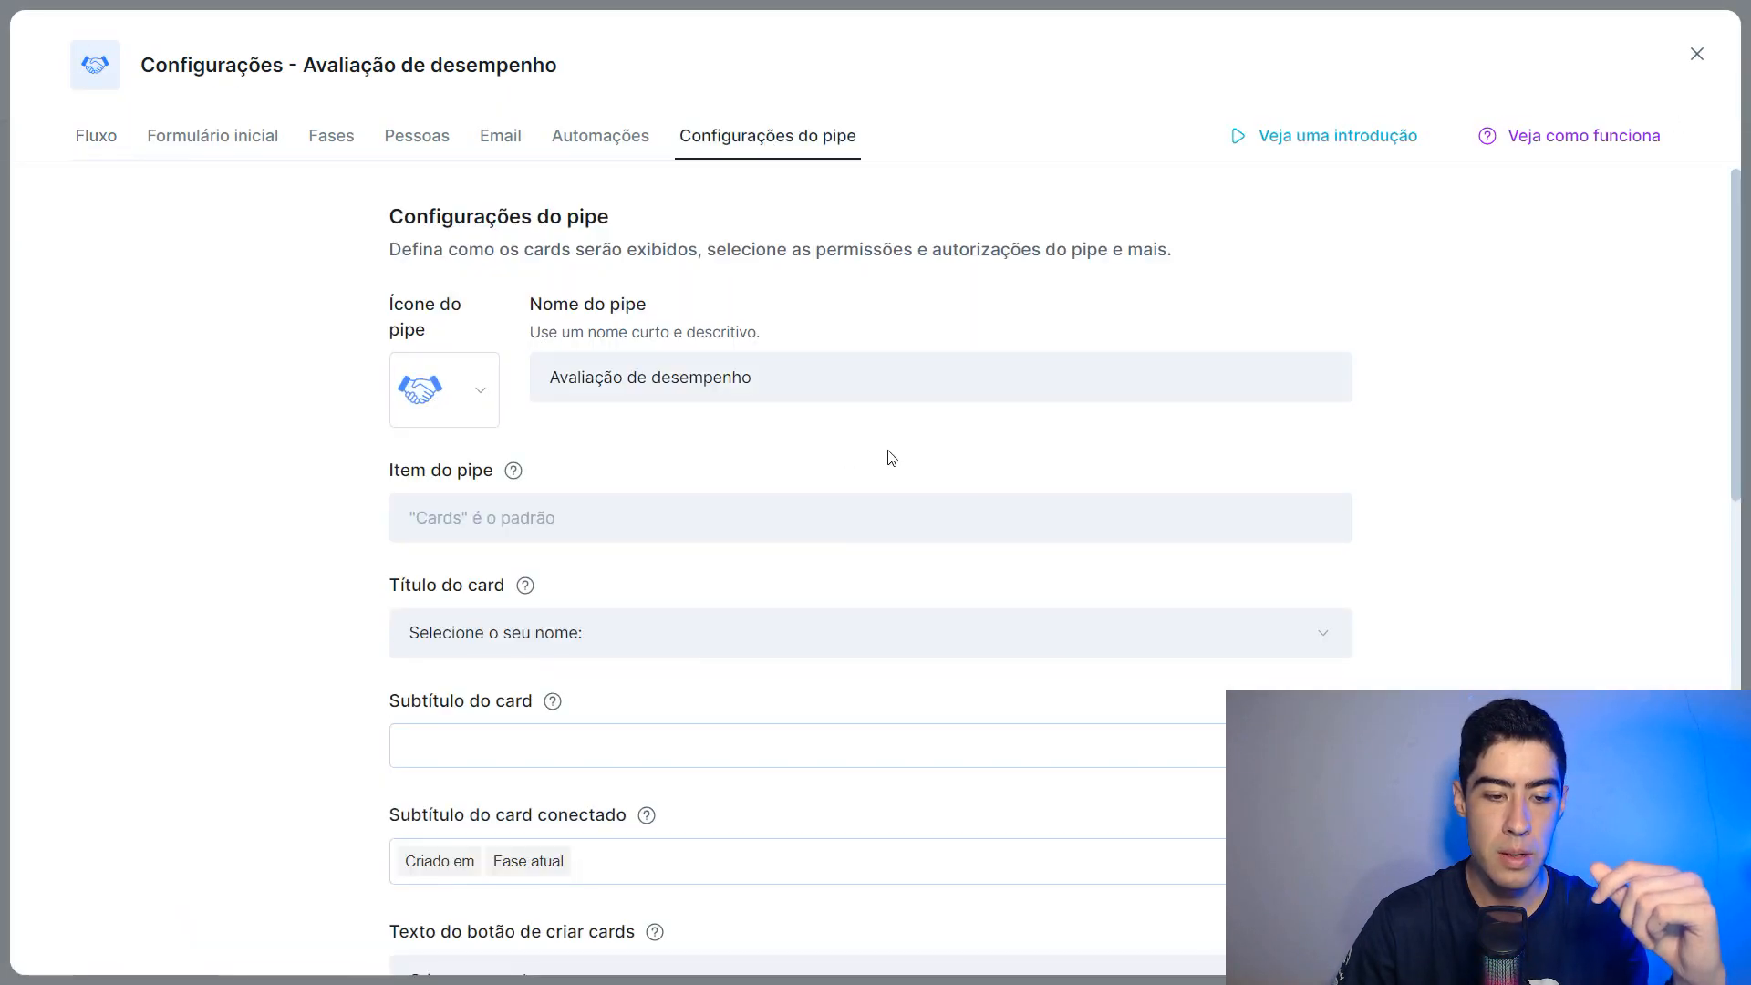
{"action": "scroll", "coordinate": [895, 457], "scroll_direction": "down", "scroll_amount": 3}
{"action": "left_click", "coordinate": [536, 513]}
{"action": "scroll", "coordinate": [520, 730], "scroll_direction": "up", "scroll_amount": 6}
{"action": "left_click", "coordinate": [449, 739]}
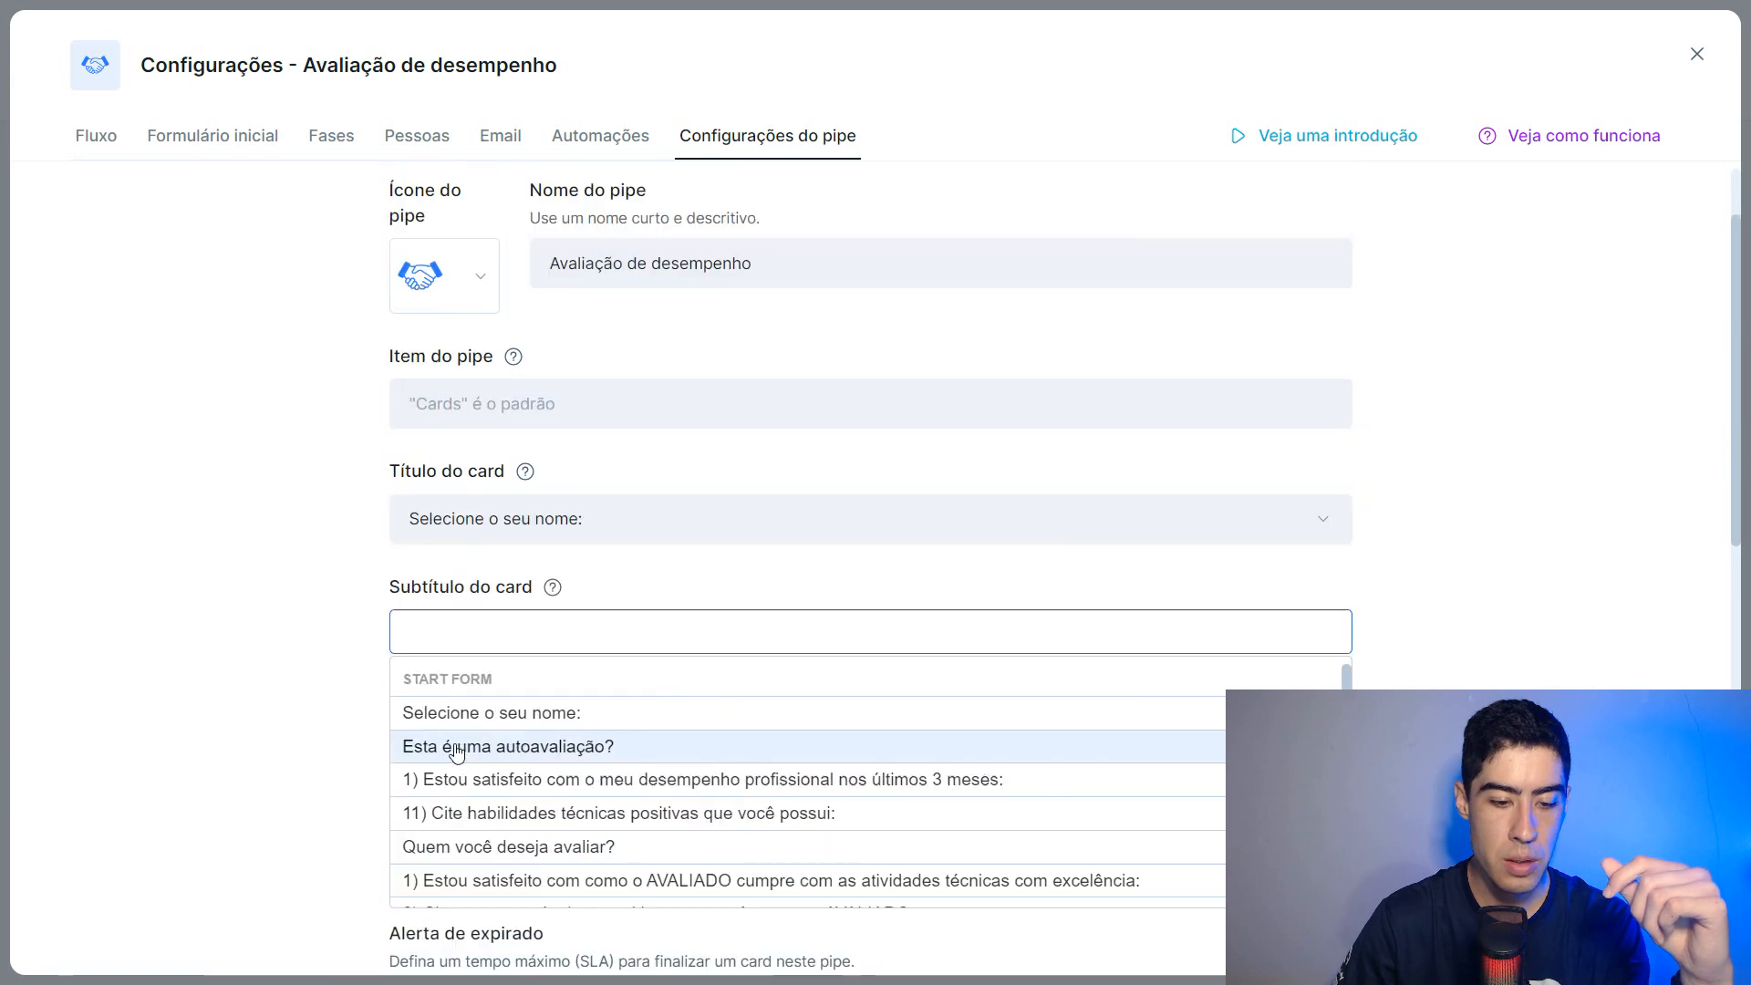
{"action": "left_click", "coordinate": [340, 513]}
{"action": "scroll", "coordinate": [340, 513], "scroll_direction": "down", "scroll_amount": 7}
{"action": "left_click", "coordinate": [1692, 55]}
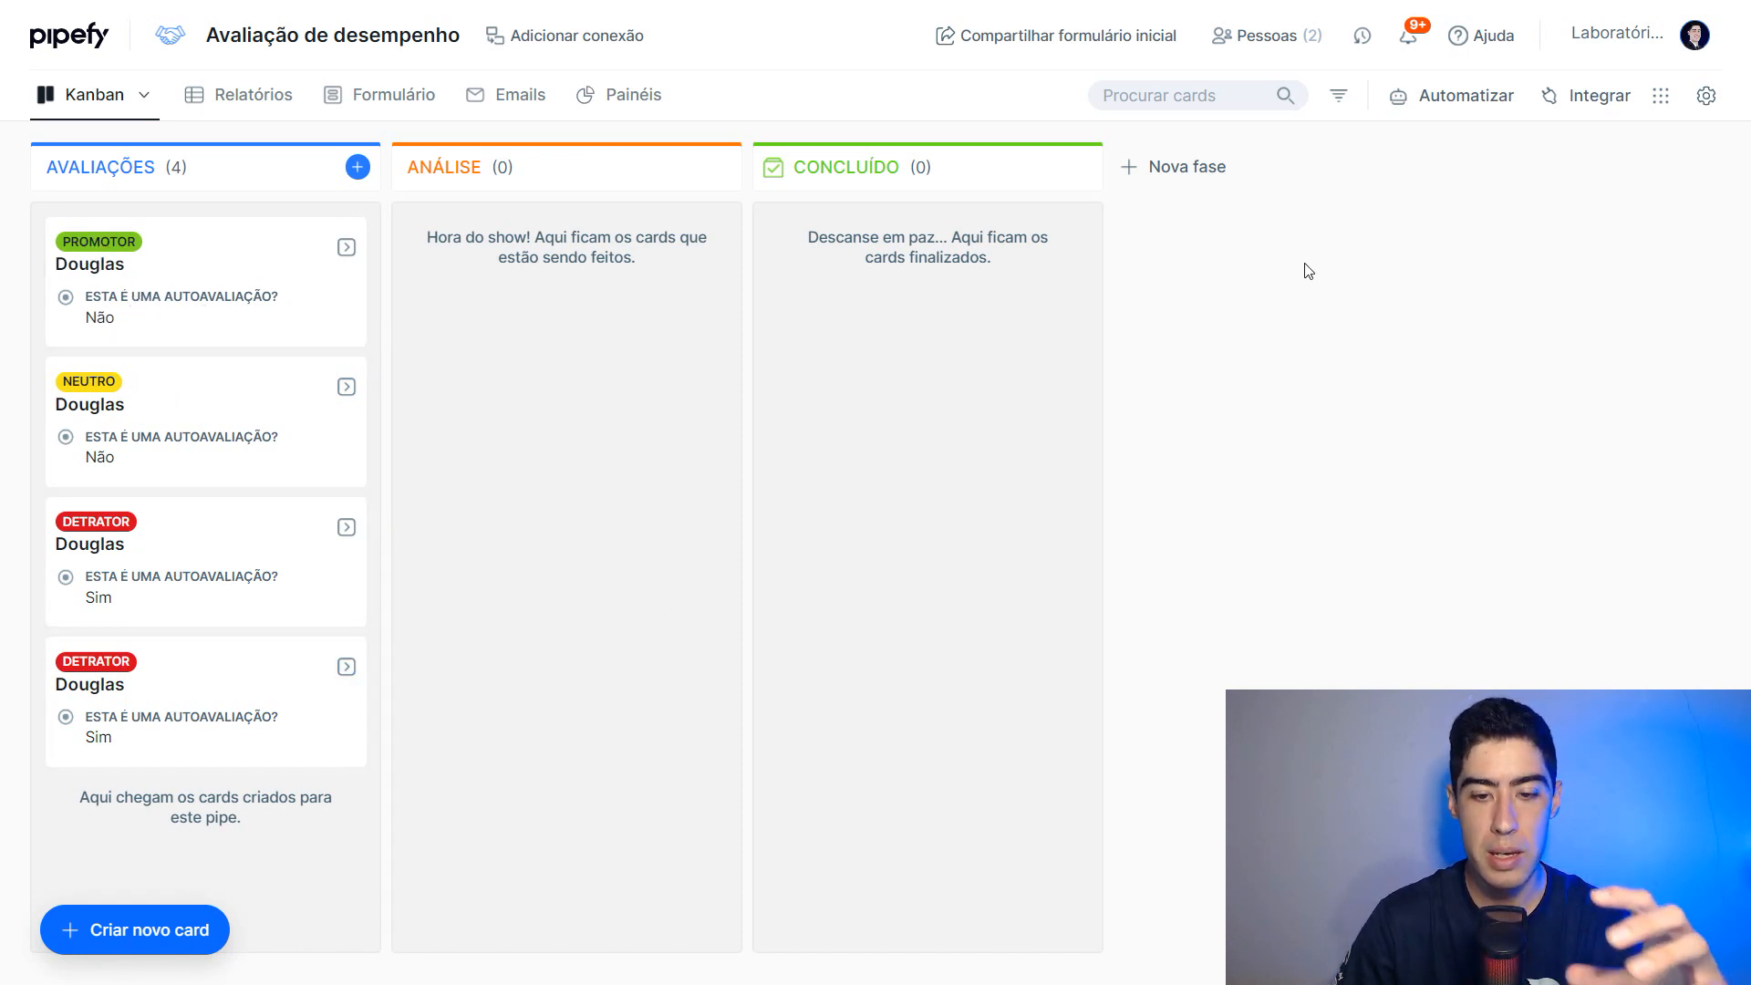
Filter the Kanban cards by the DETRATOR label, and clear the filter
{"action": "left_click", "coordinate": [1338, 95]}
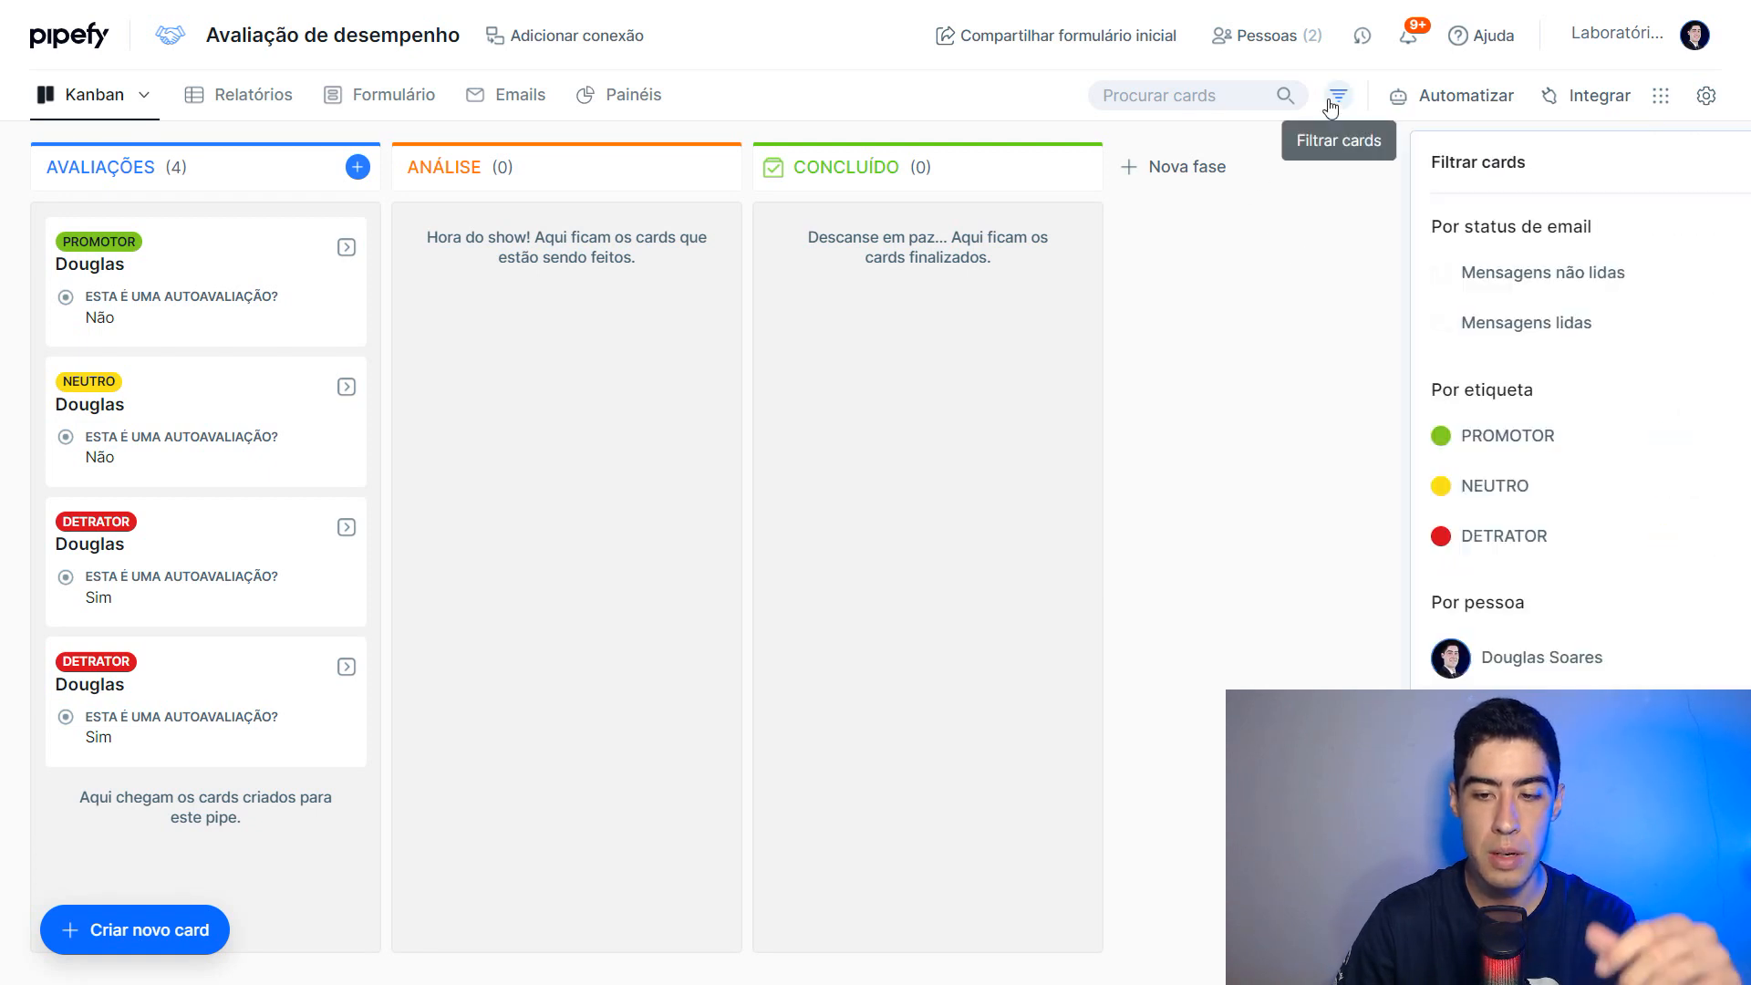
{"action": "left_click", "coordinate": [1342, 534]}
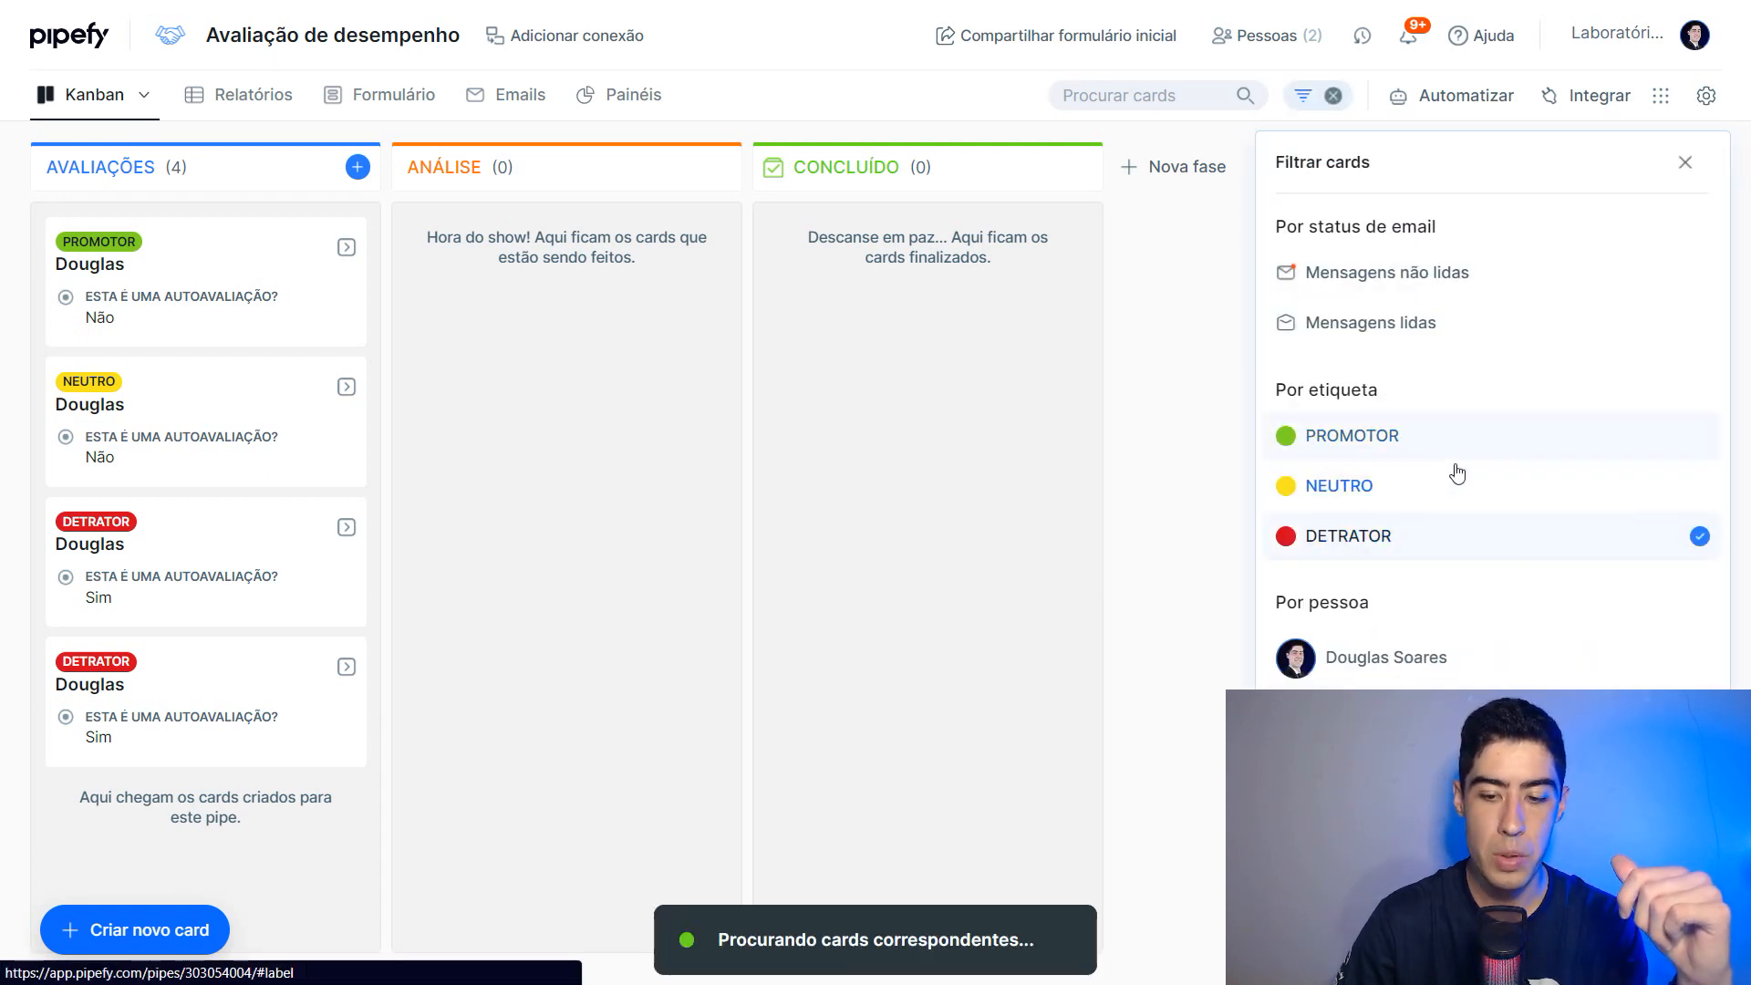
{"action": "left_click", "coordinate": [1333, 95]}
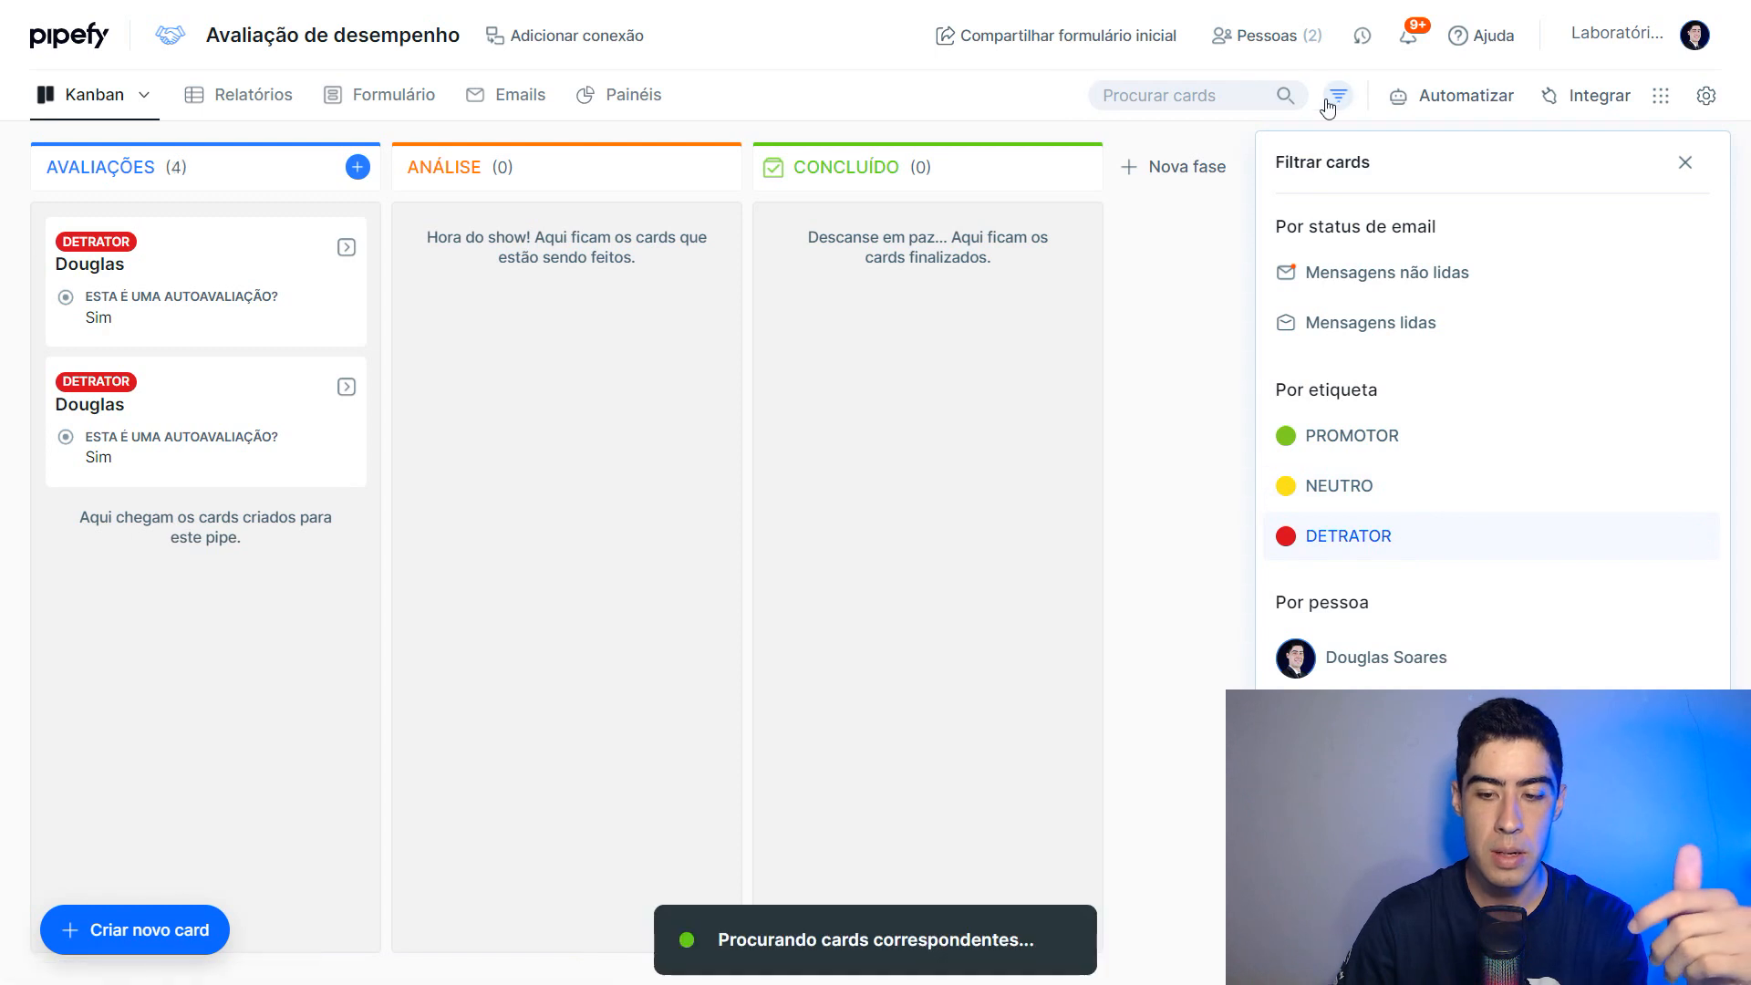
{"action": "left_click", "coordinate": [1682, 162]}
Search the Kanban cards for "Não" and "Sim" to separate peer evaluations from self-evaluations, and clear the search
{"action": "left_click", "coordinate": [1223, 95]}
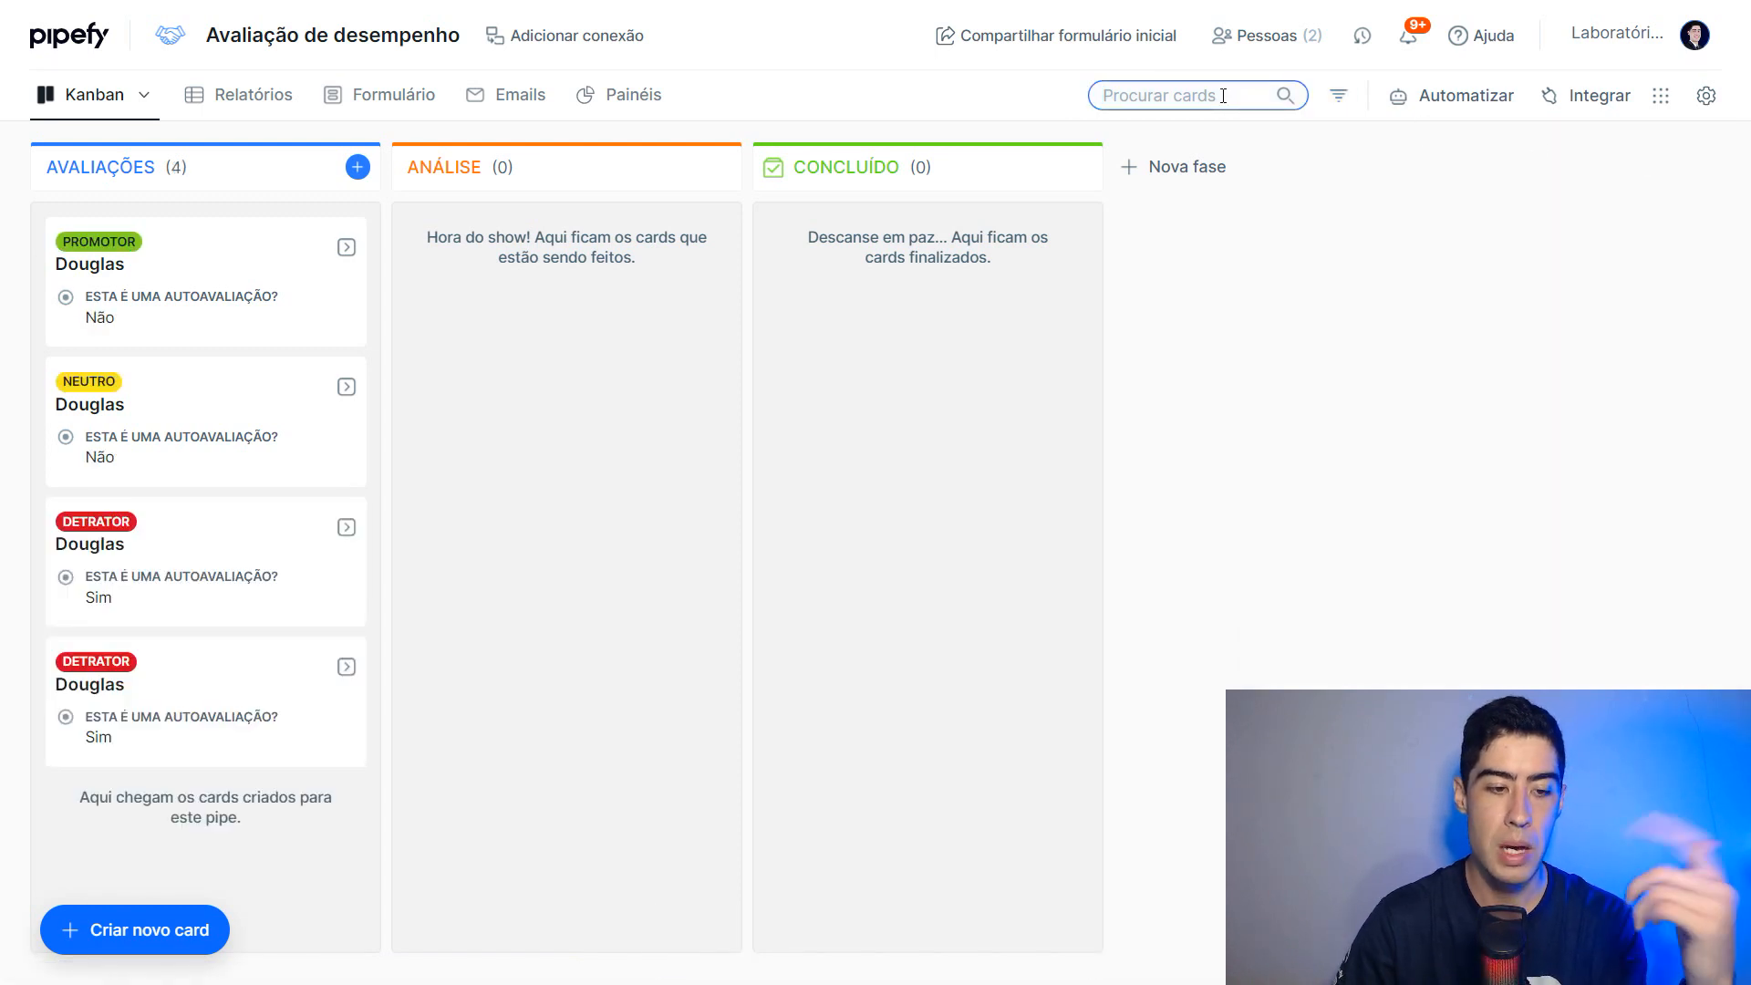
{"action": "type", "text": "Não"}
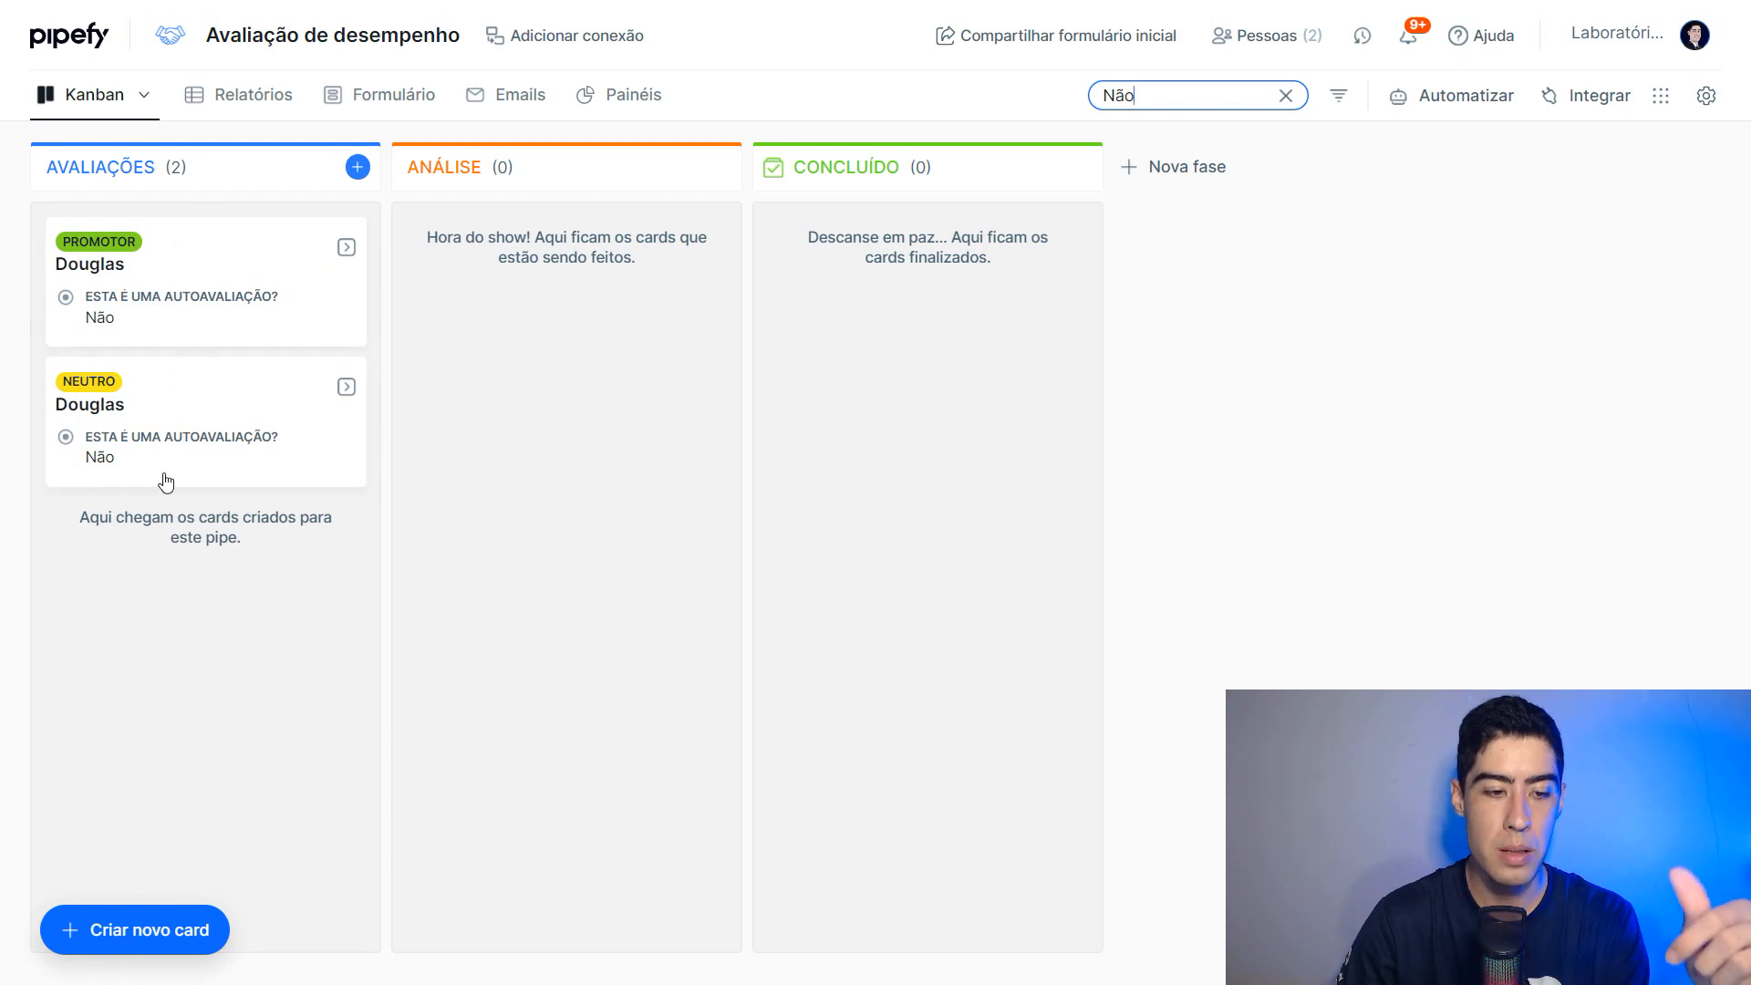
{"action": "double_click", "coordinate": [1113, 98]}
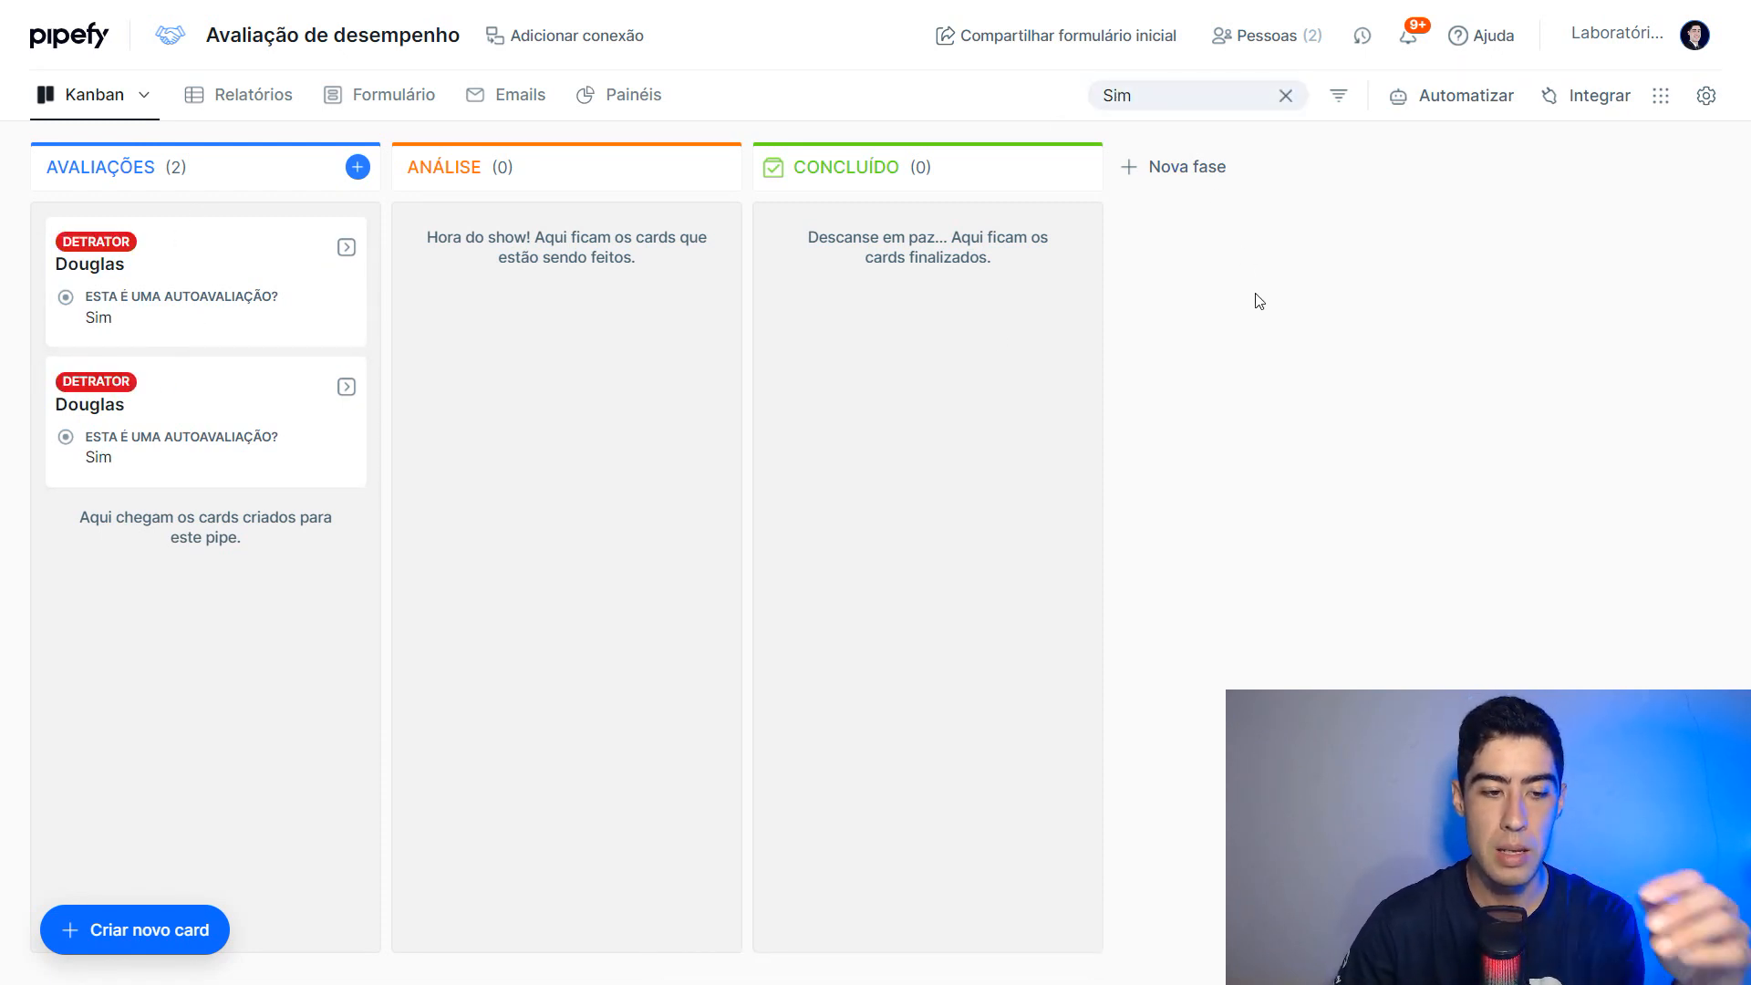
{"action": "left_click", "coordinate": [1129, 98]}
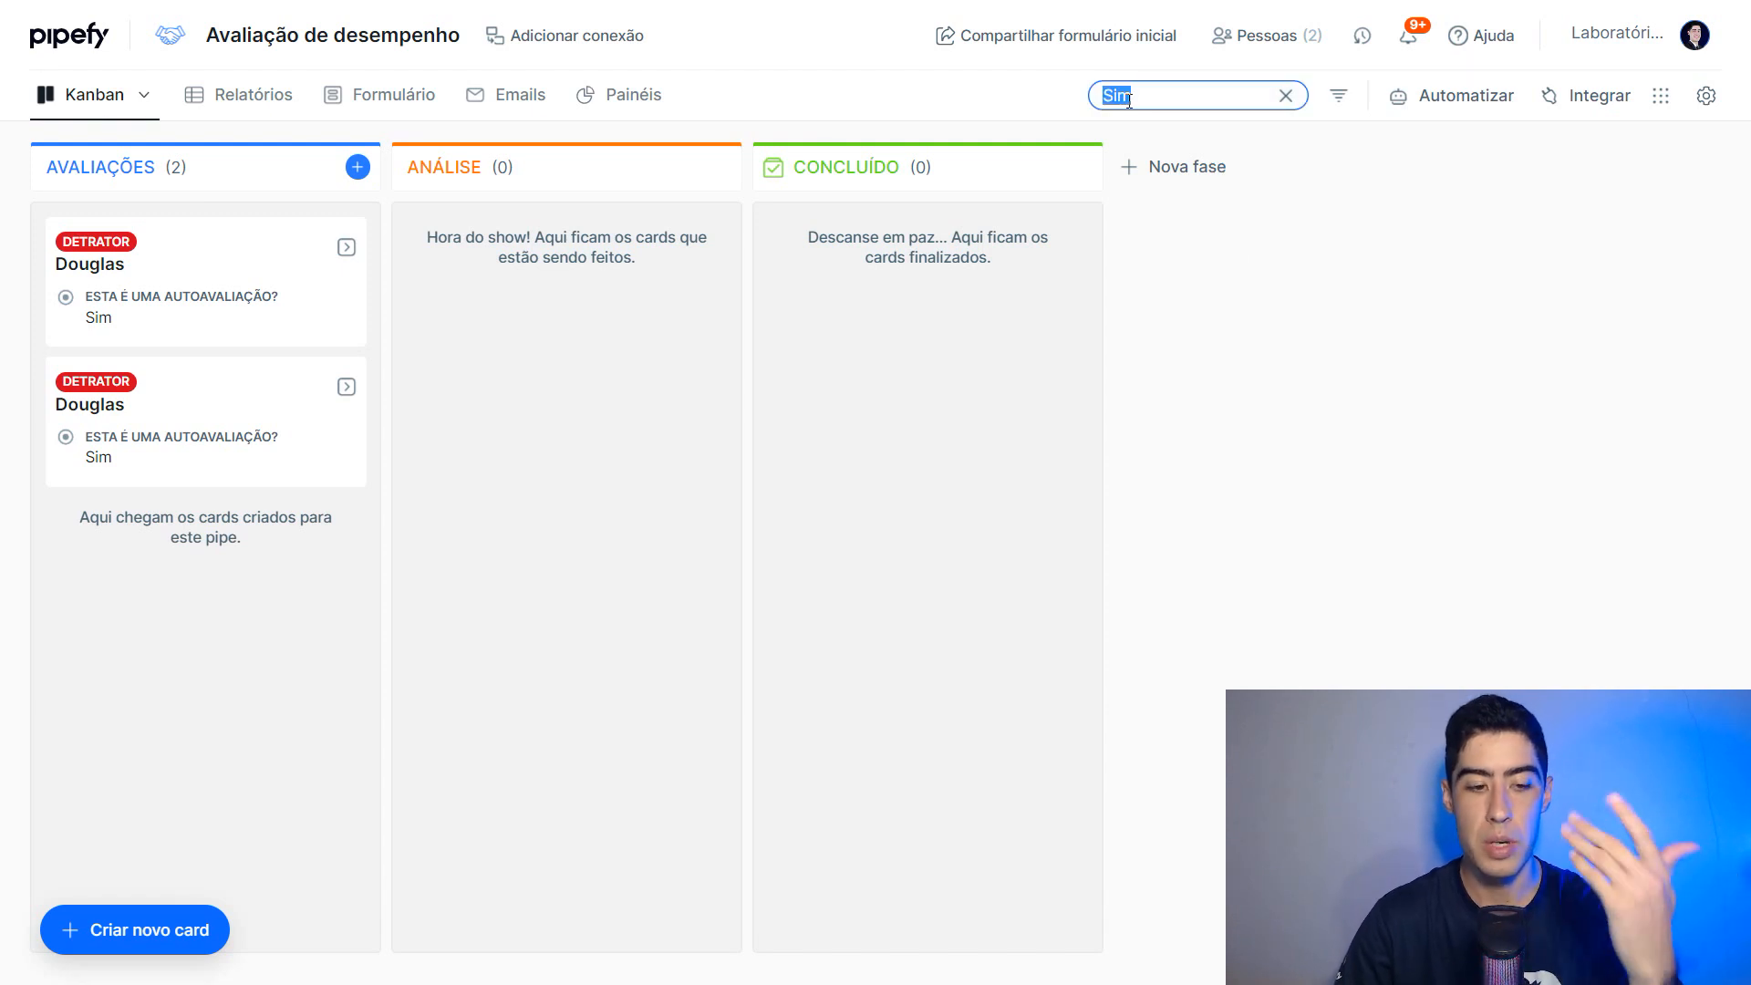
{"action": "left_click", "coordinate": [1266, 308]}
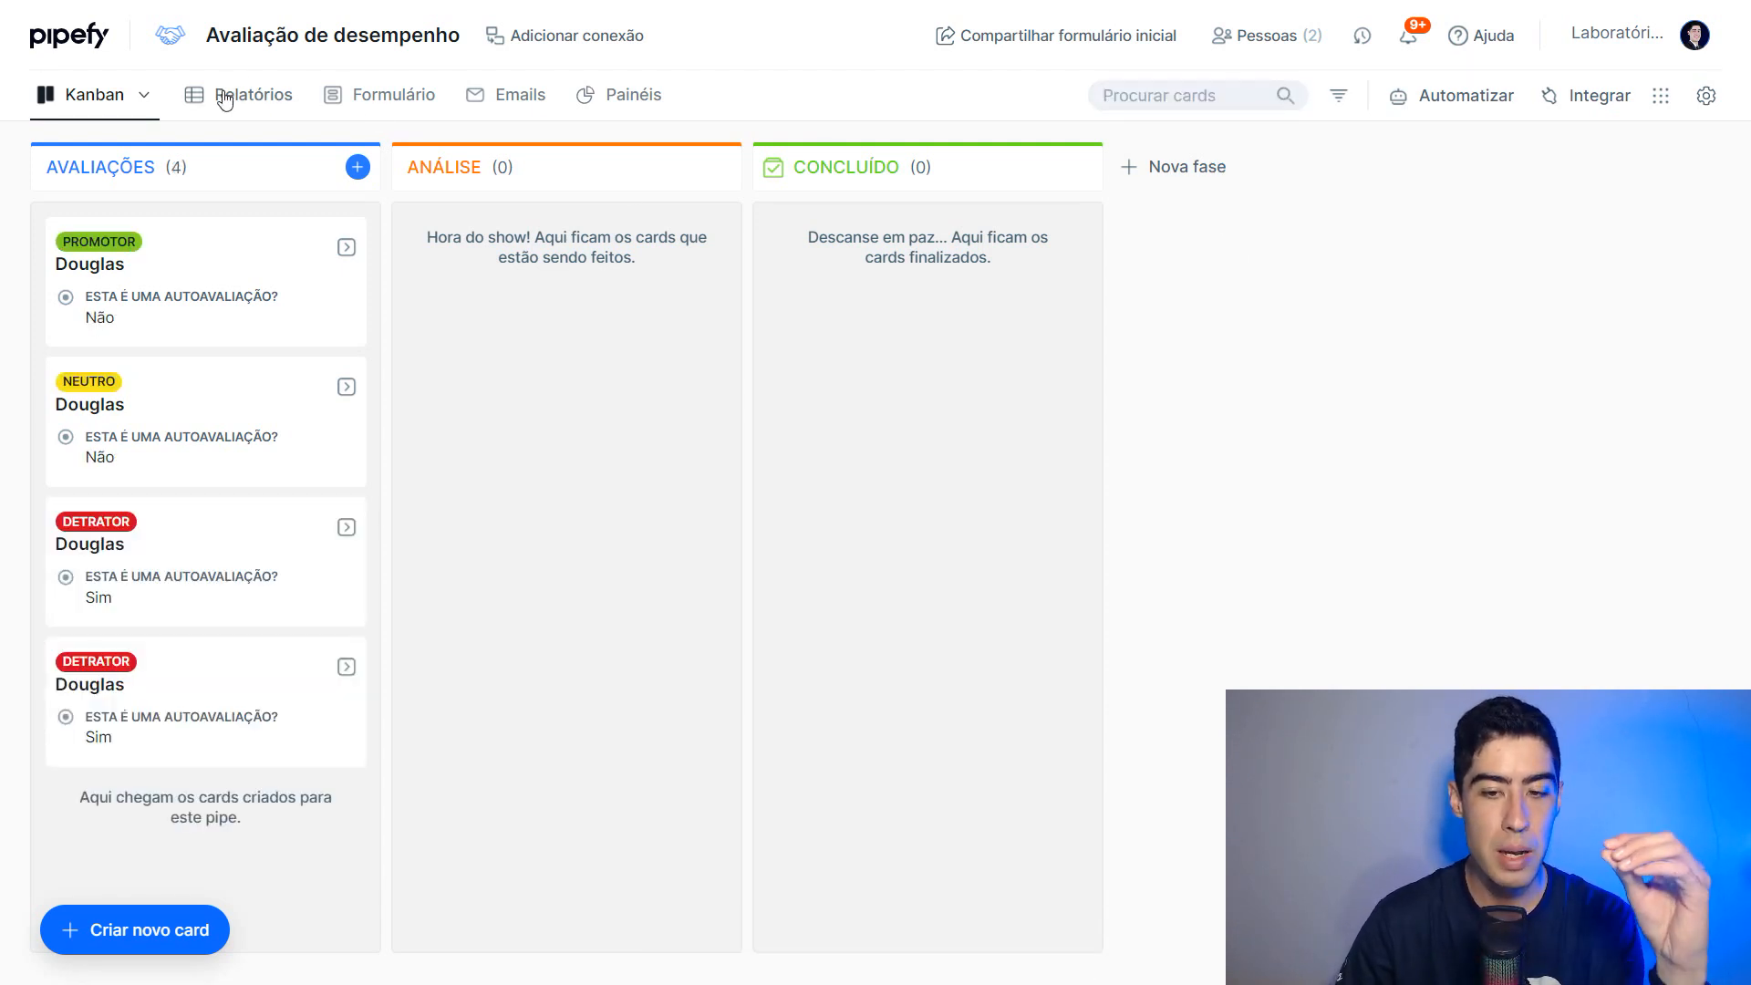
Set the Autoavaliação report's current phase filter to AVALIAÇÕES, review its columns and save the report
{"action": "left_click", "coordinate": [227, 99]}
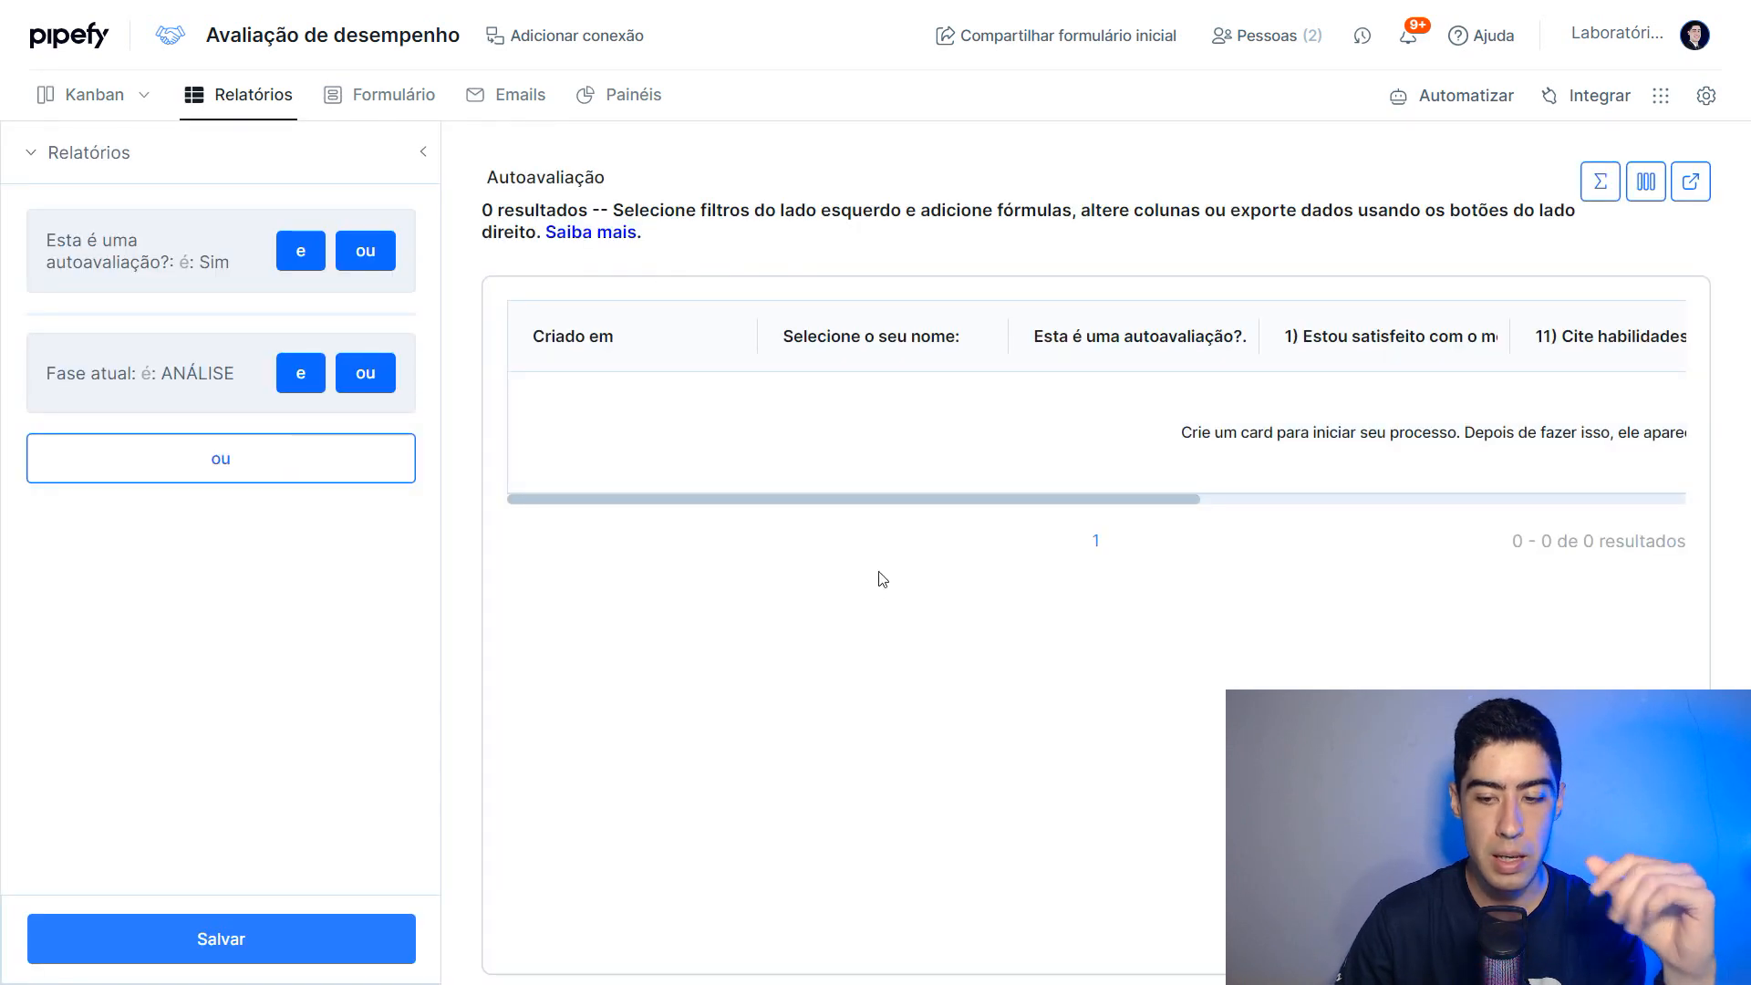
{"action": "left_click", "coordinate": [194, 383]}
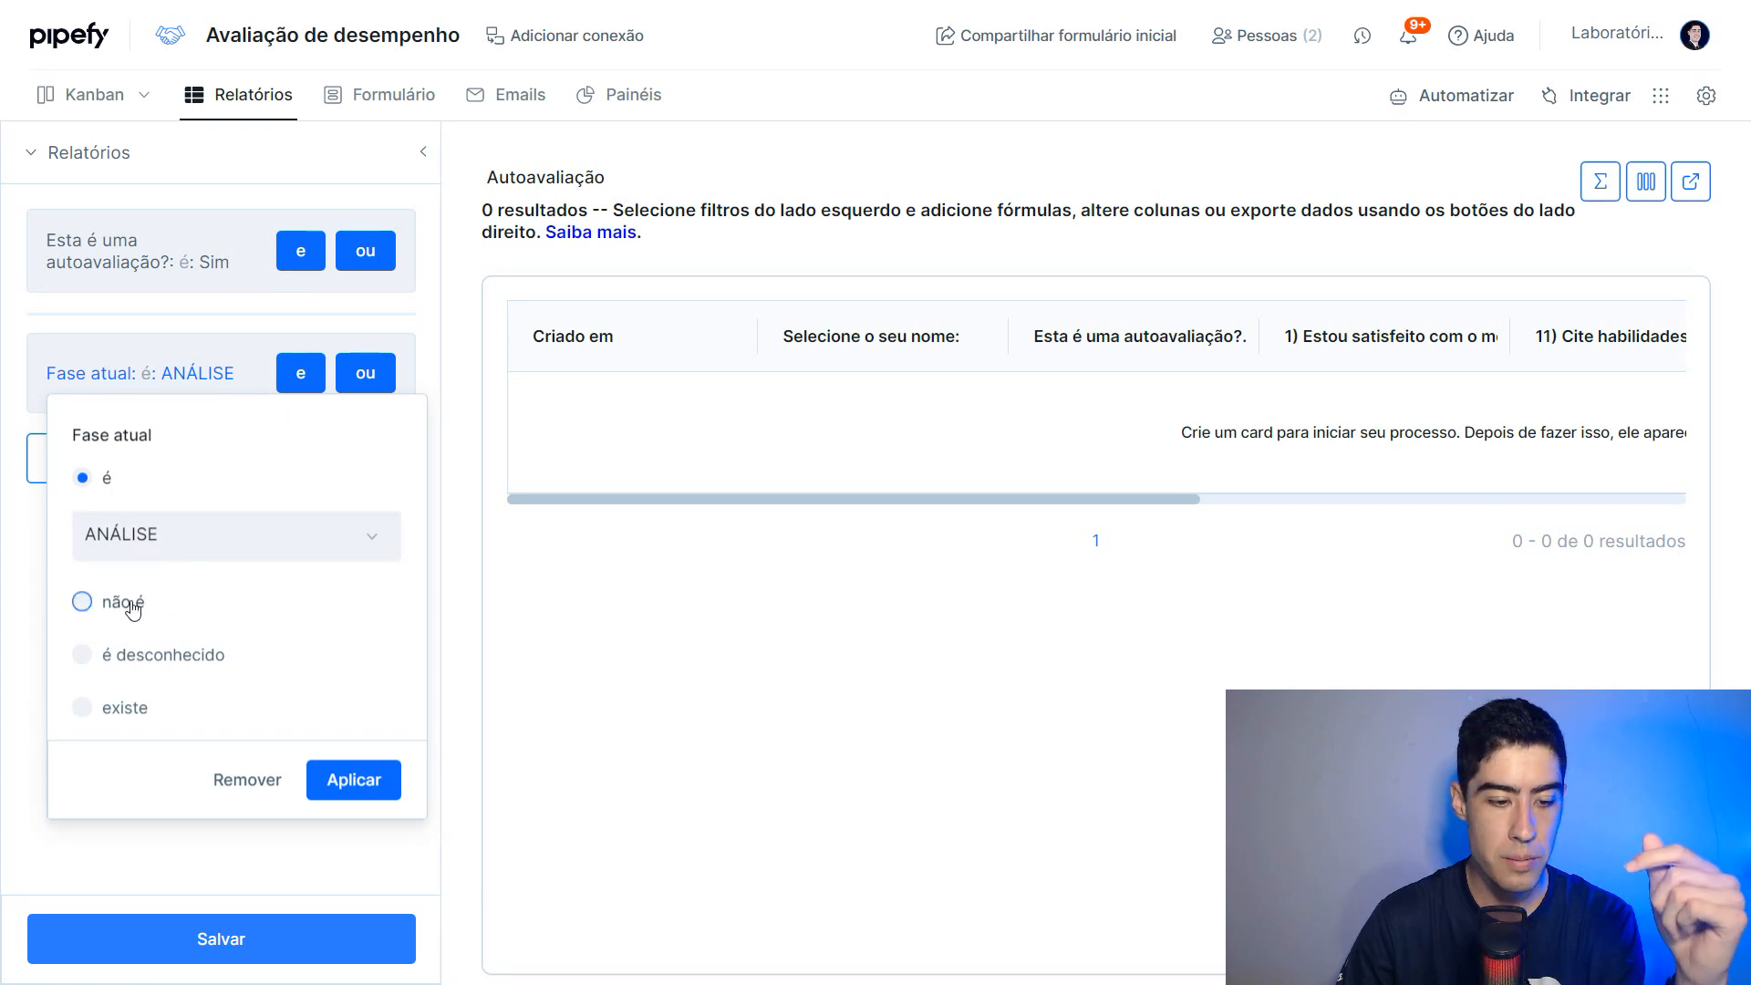
{"action": "left_click", "coordinate": [178, 538]}
{"action": "left_click", "coordinate": [169, 594]}
{"action": "left_click", "coordinate": [361, 784]}
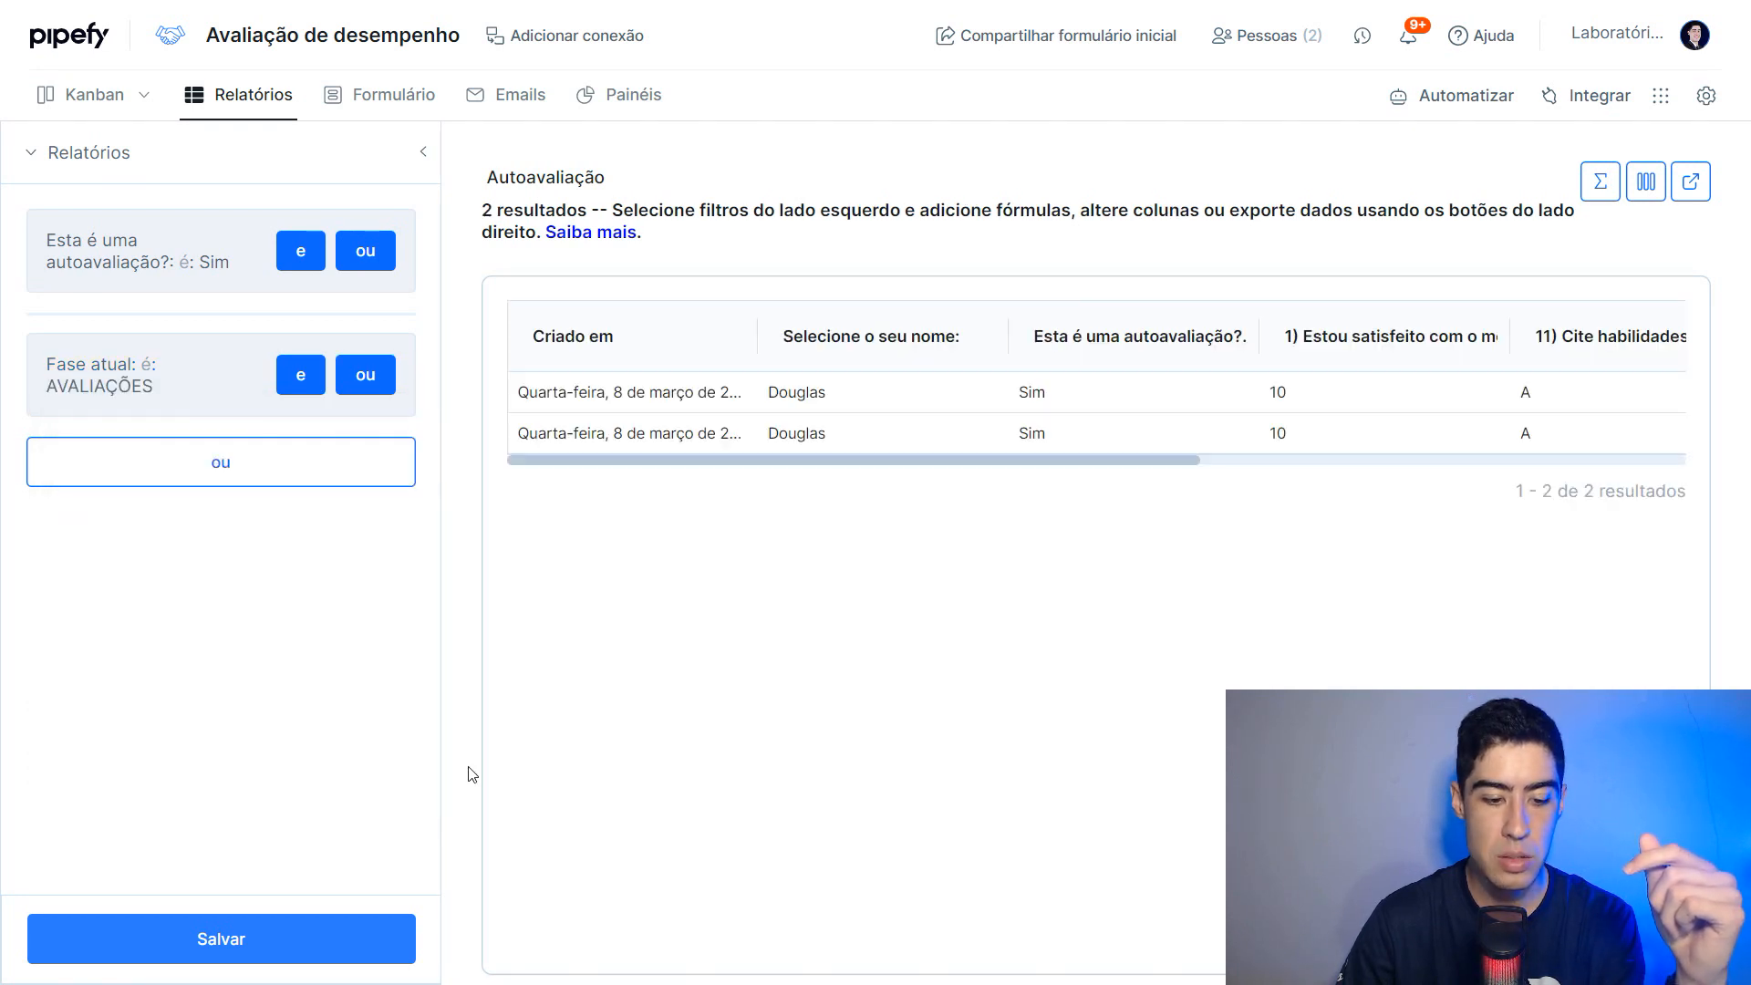
{"action": "left_click_drag", "start_coordinate": [764, 460], "coordinate": [1350, 432]}
{"action": "left_click_drag", "start_coordinate": [1229, 457], "coordinate": [686, 465]}
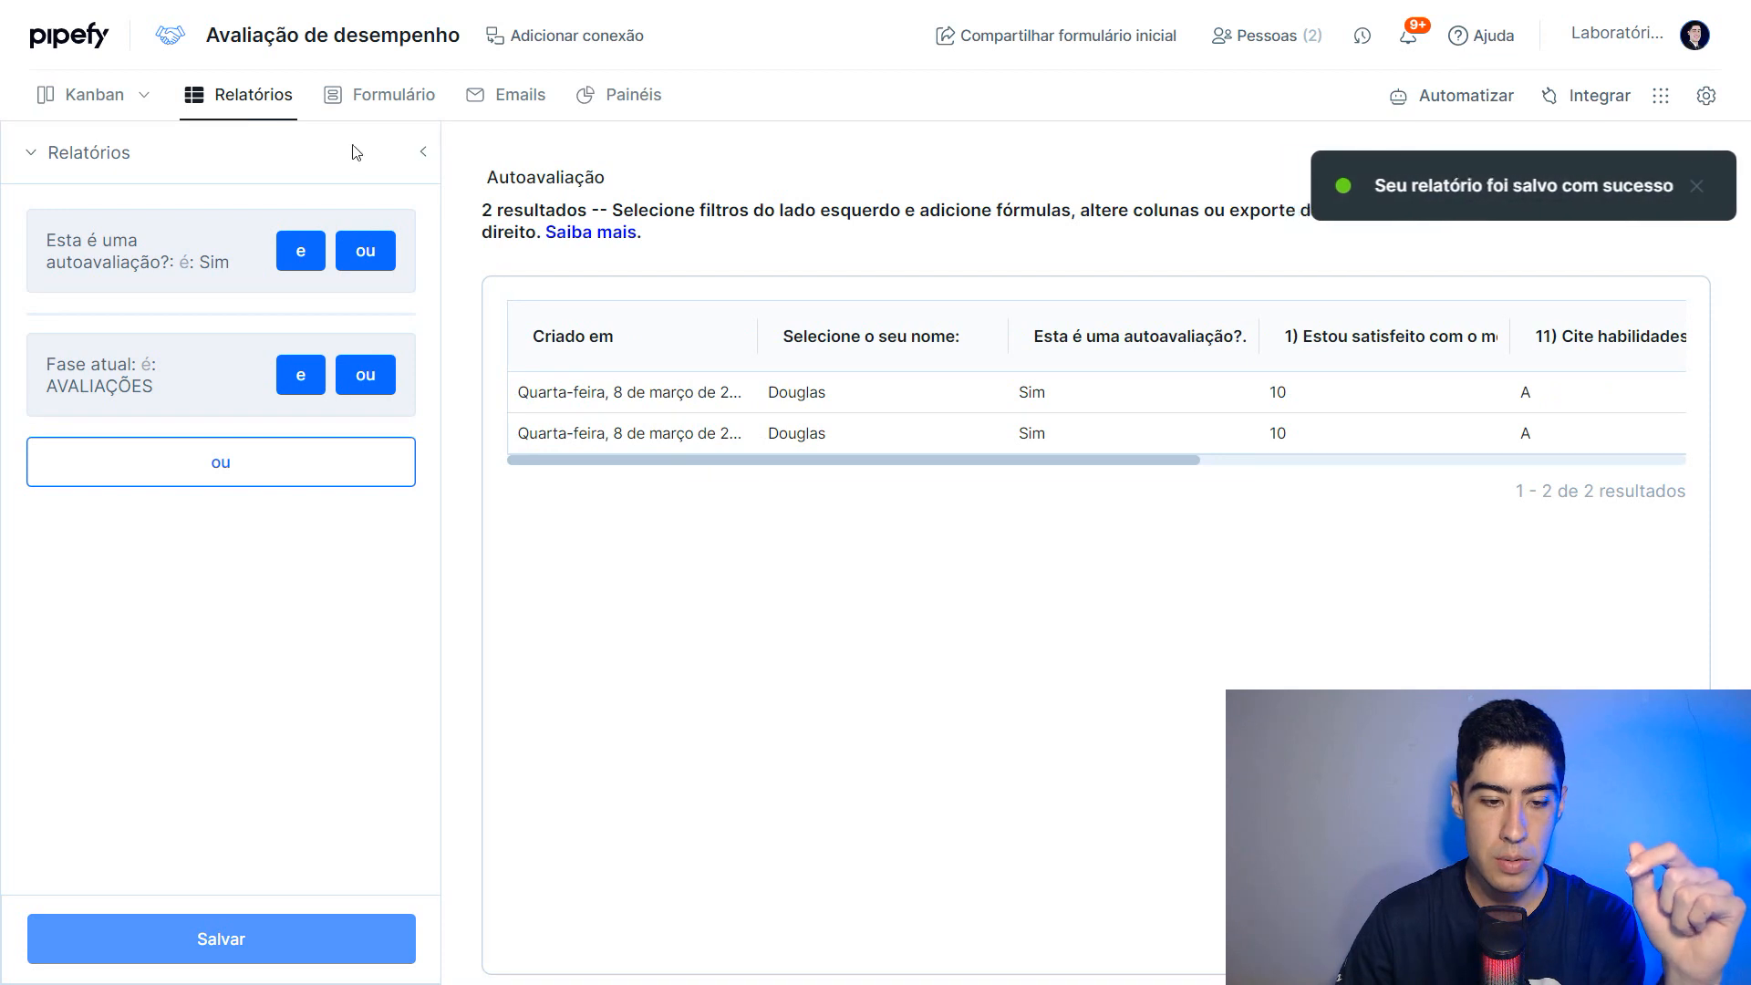
Switch to the Avaliações report, set its current phase filter to AVALIAÇÕES, review the columns and save it
{"action": "left_click", "coordinate": [356, 152]}
{"action": "left_click", "coordinate": [1231, 358]}
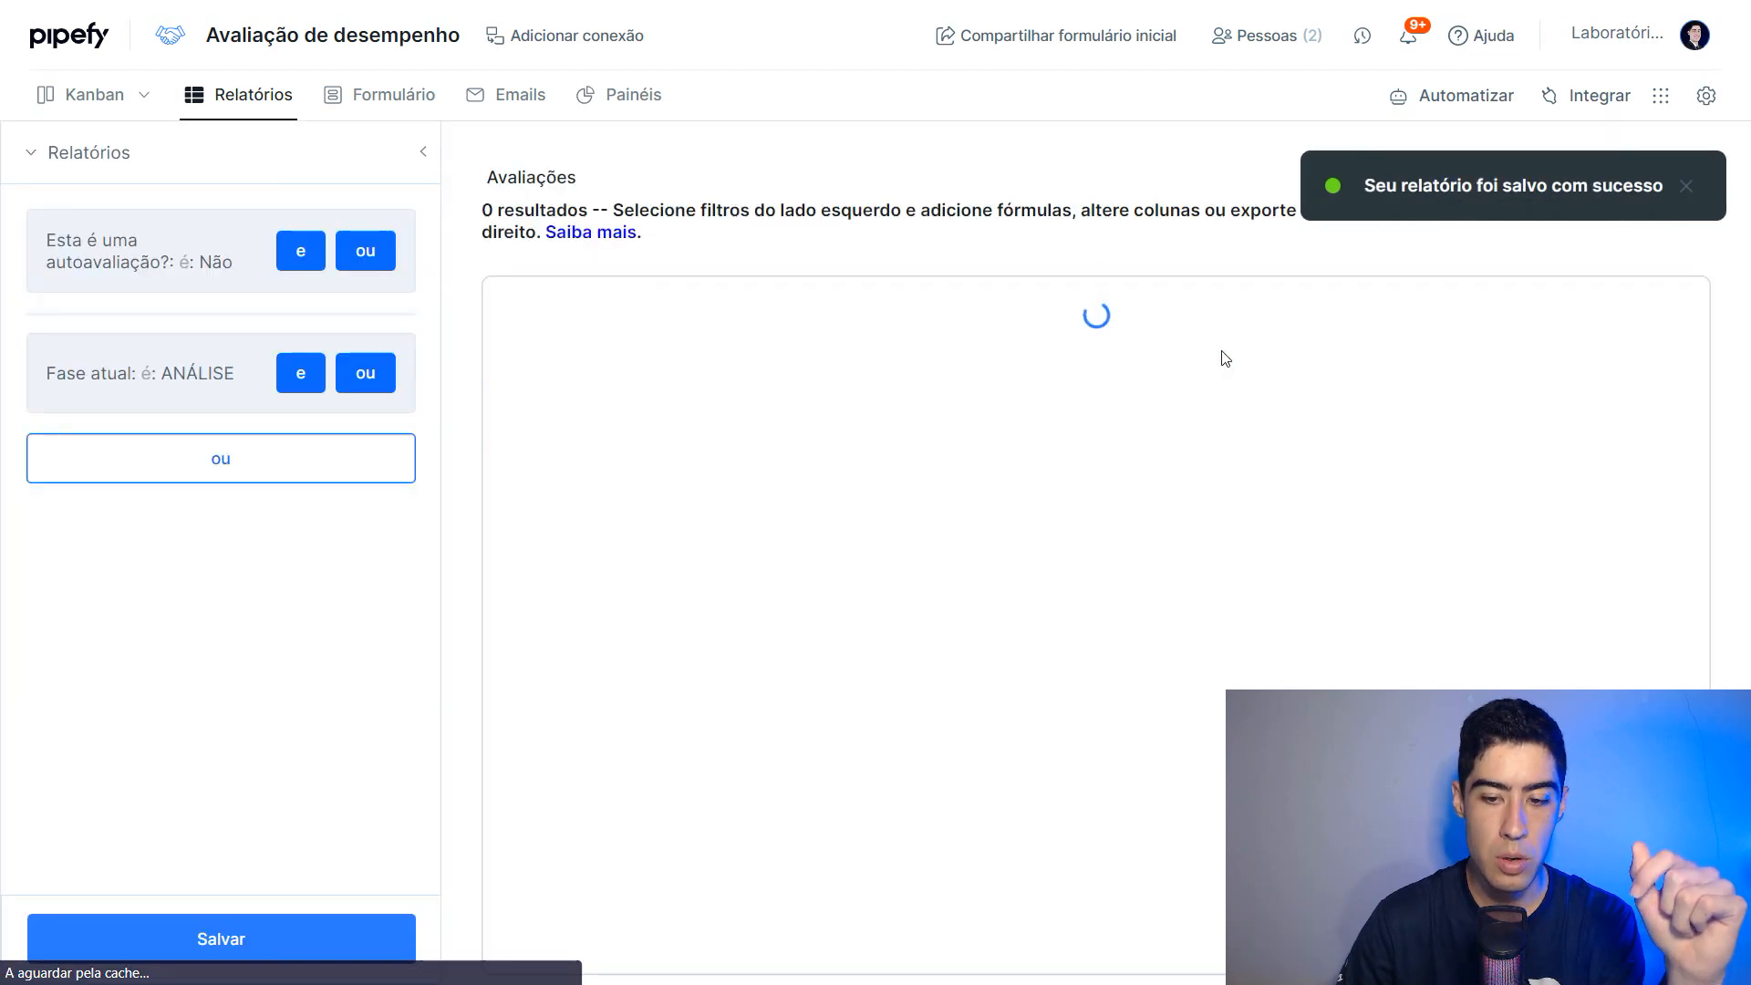
{"action": "left_click", "coordinate": [197, 378]}
{"action": "left_click", "coordinate": [137, 527]}
{"action": "left_click", "coordinate": [137, 591]}
{"action": "left_click", "coordinate": [352, 778]}
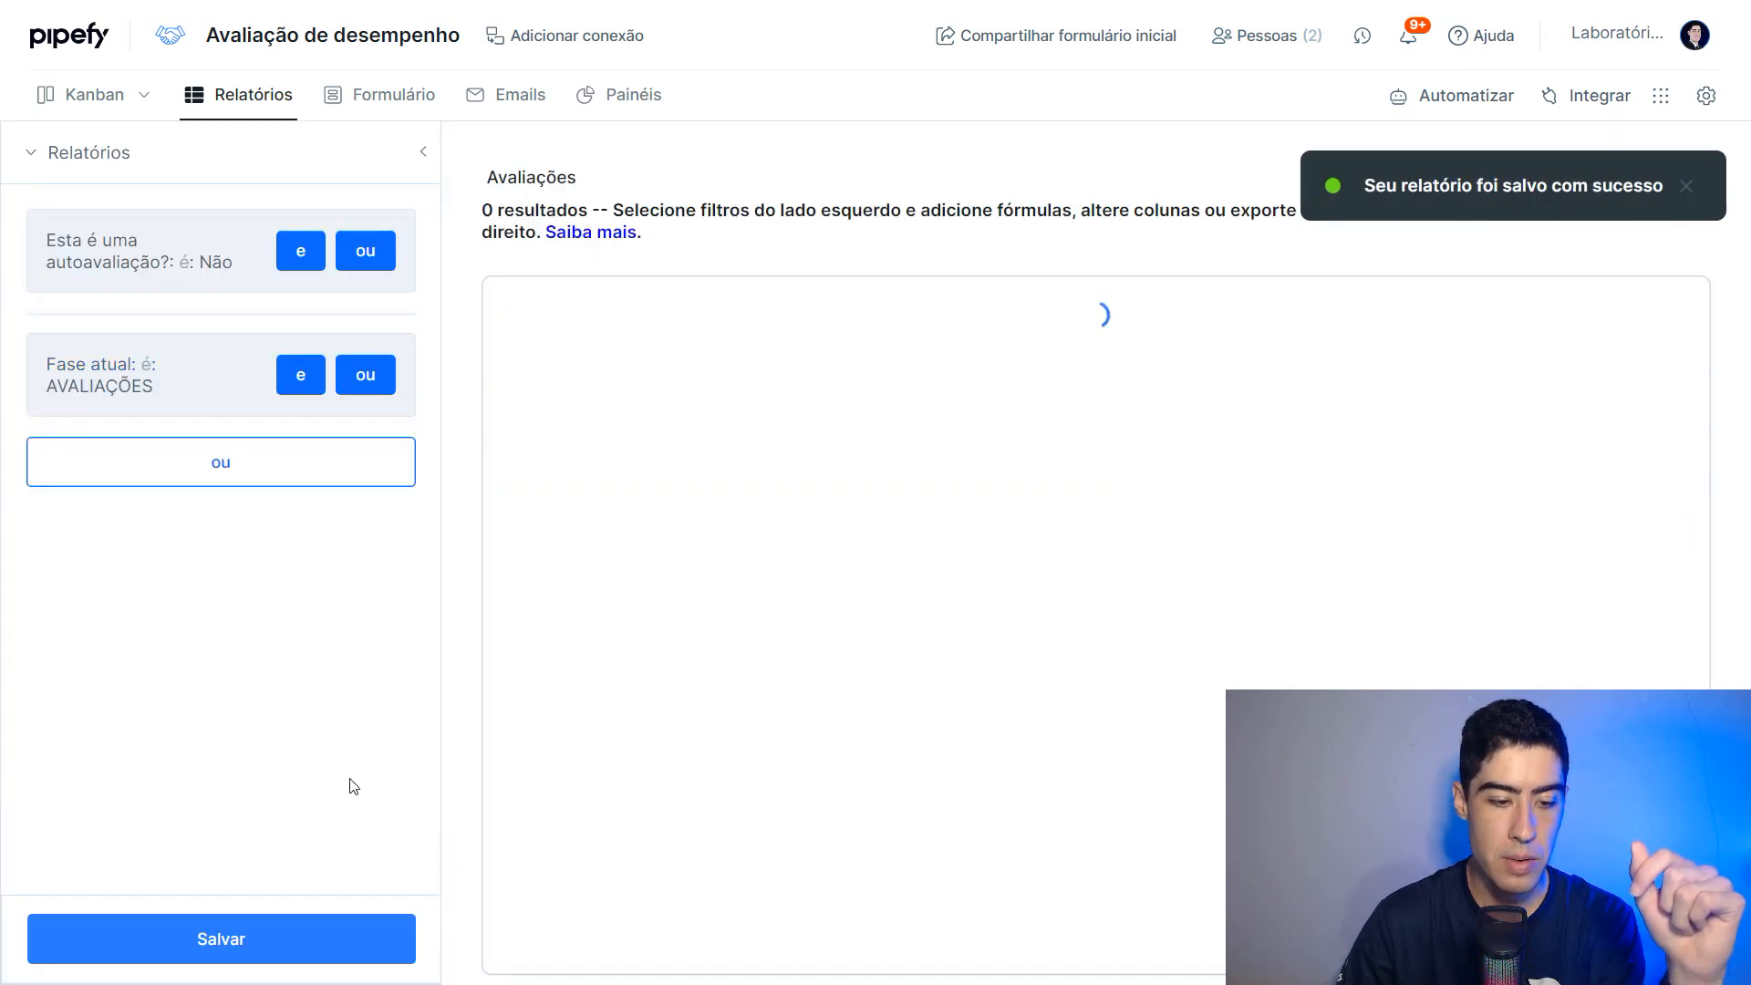
{"action": "left_click_drag", "start_coordinate": [917, 461], "coordinate": [959, 461]}
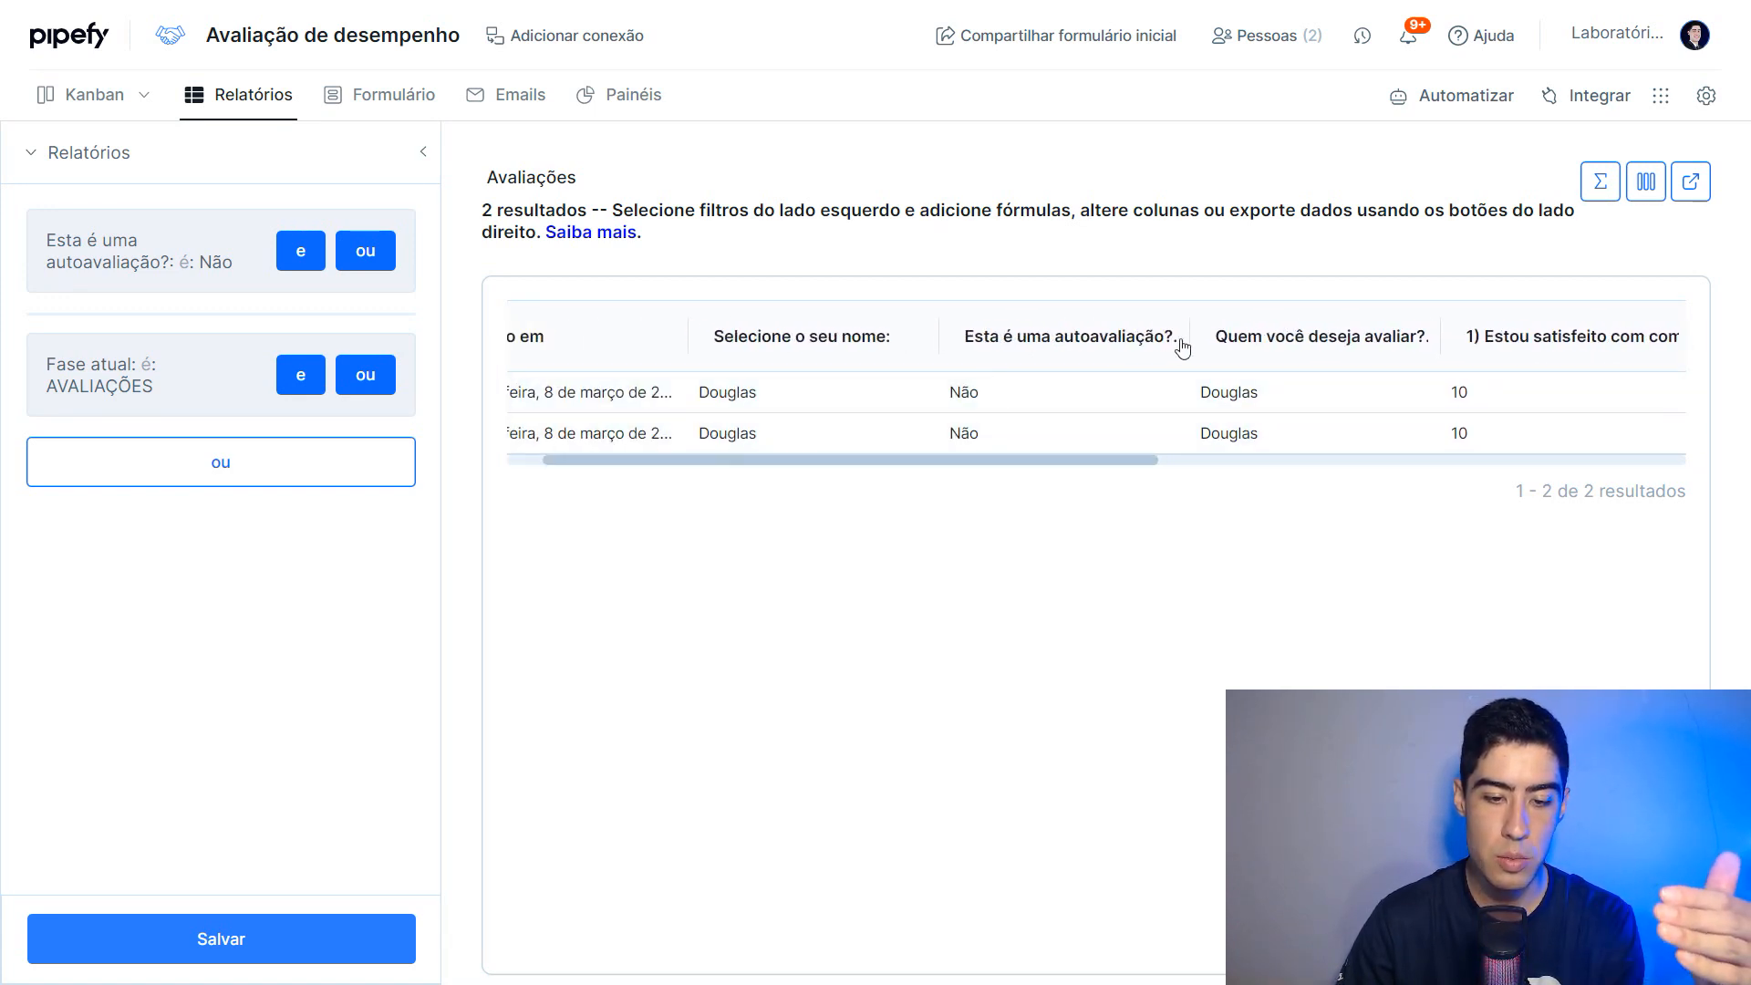
{"action": "left_click_drag", "start_coordinate": [1102, 462], "coordinate": [1614, 463]}
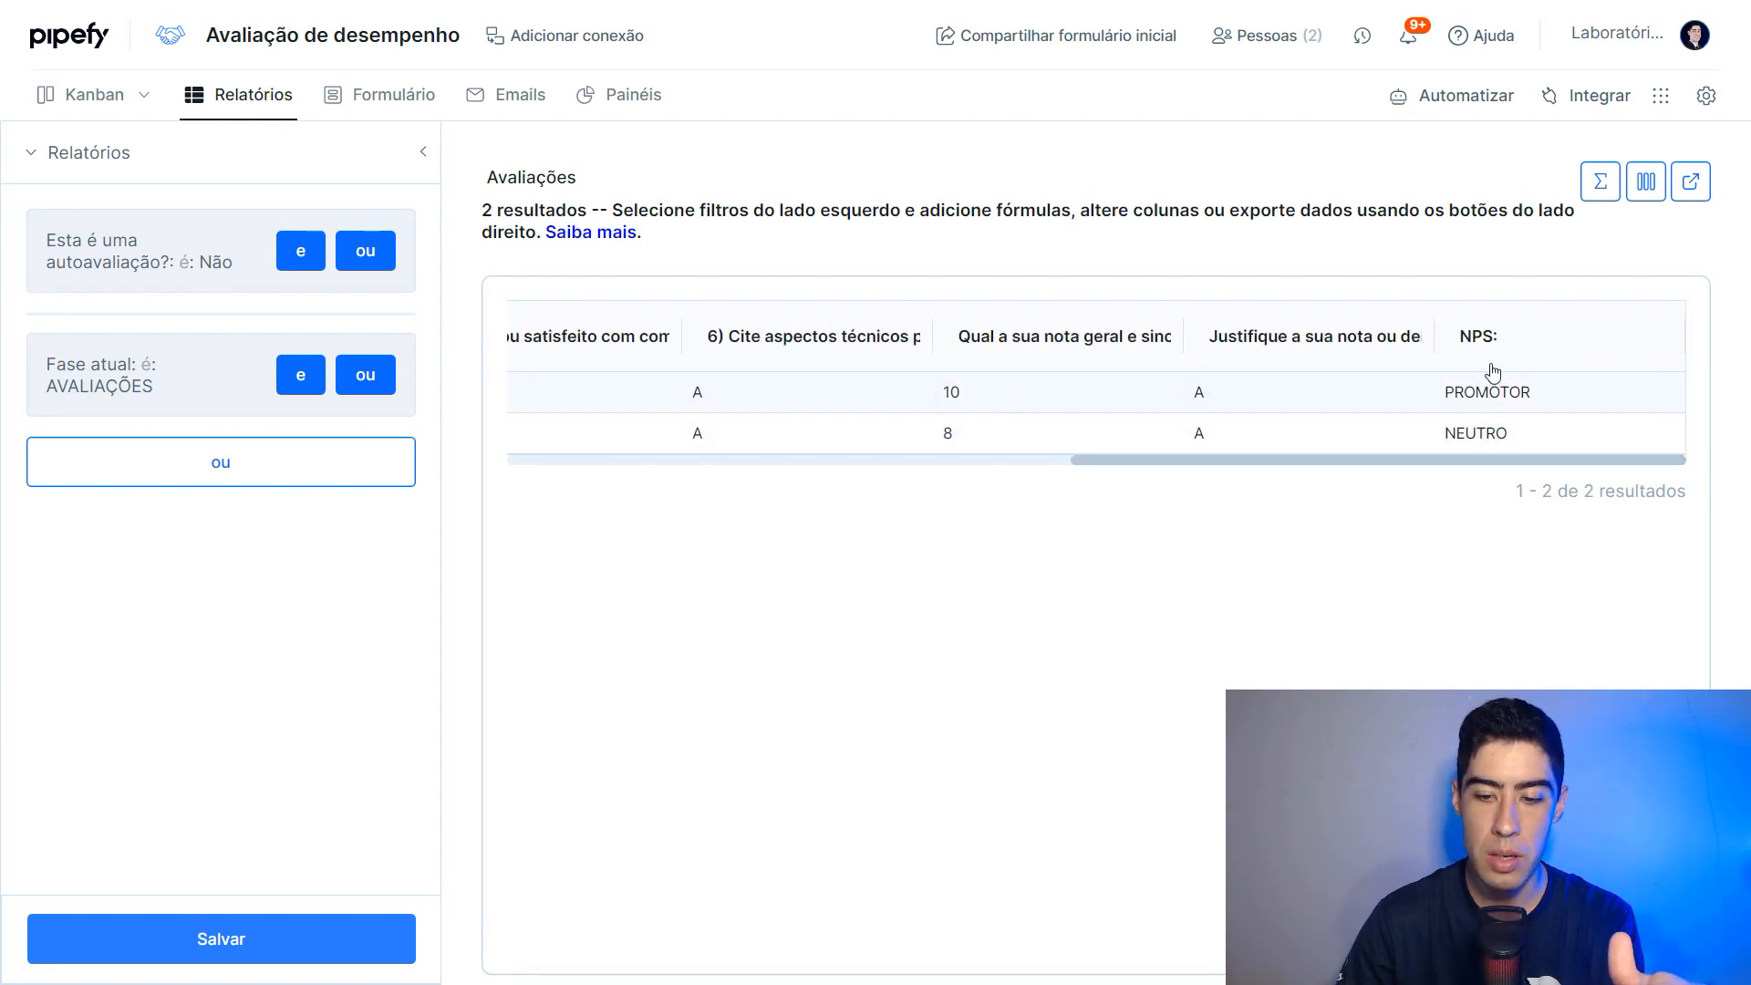
{"action": "left_click_drag", "start_coordinate": [1493, 457], "coordinate": [876, 480]}
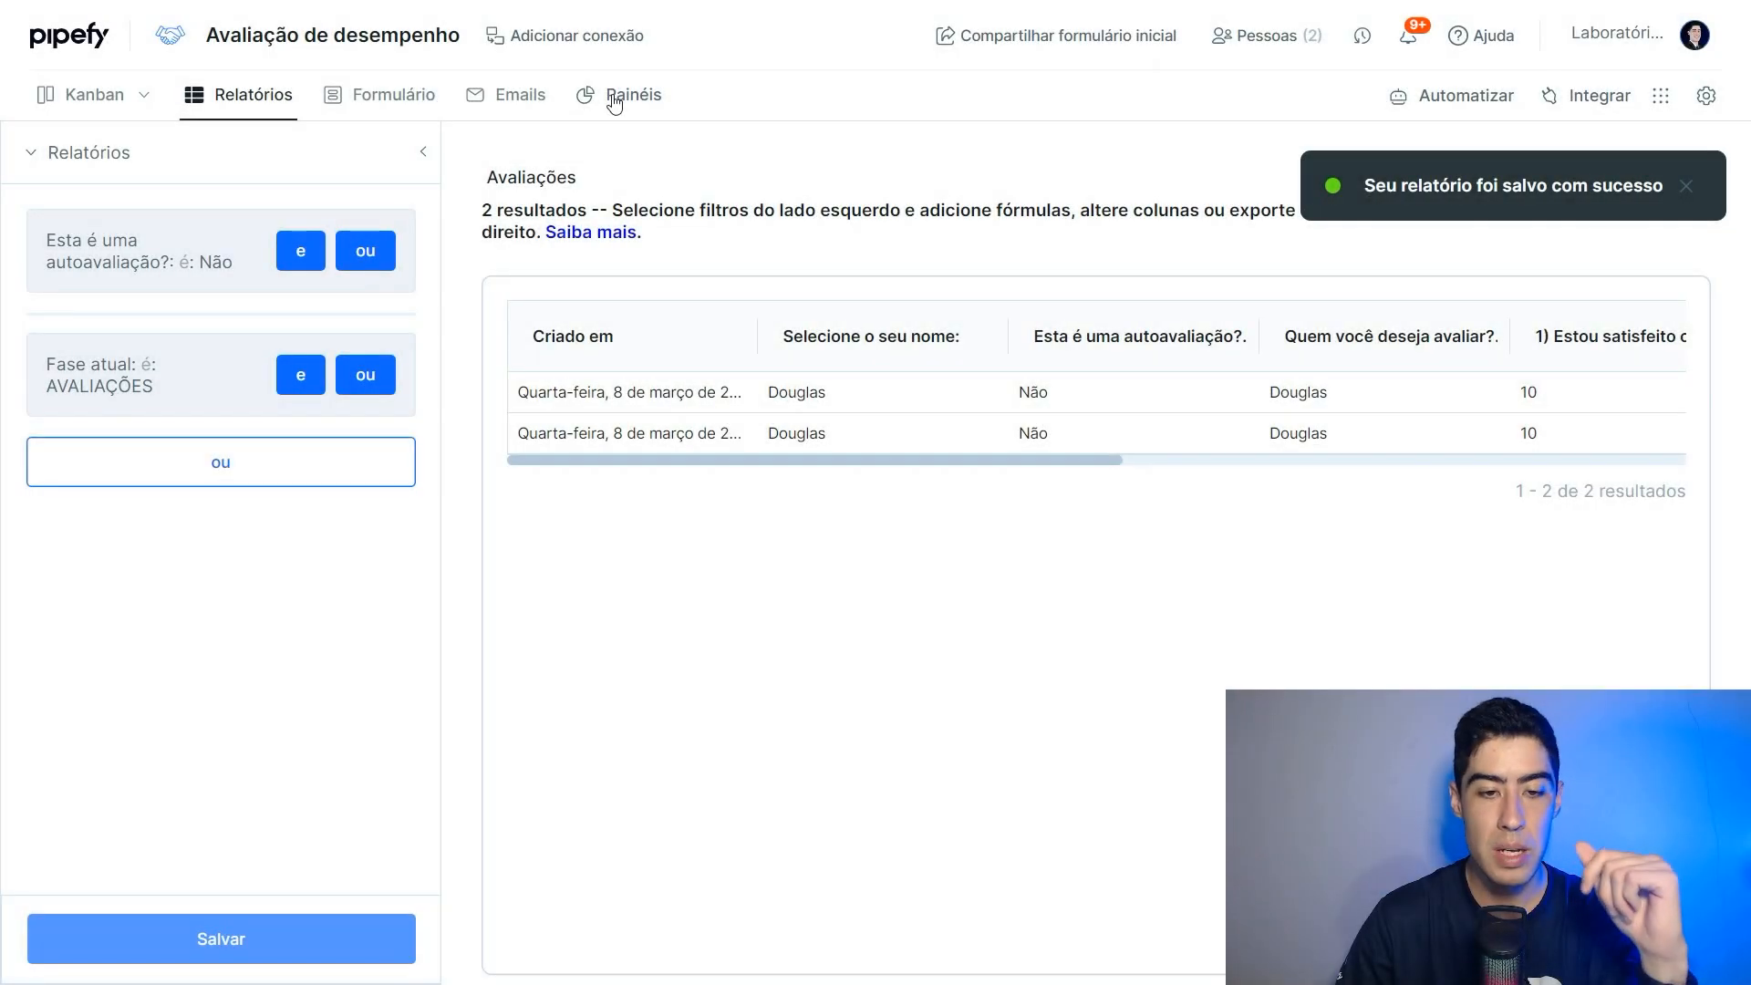
Examine each grade segment of the NPS chart on the pipe's dashboard
{"action": "left_click", "coordinate": [614, 101]}
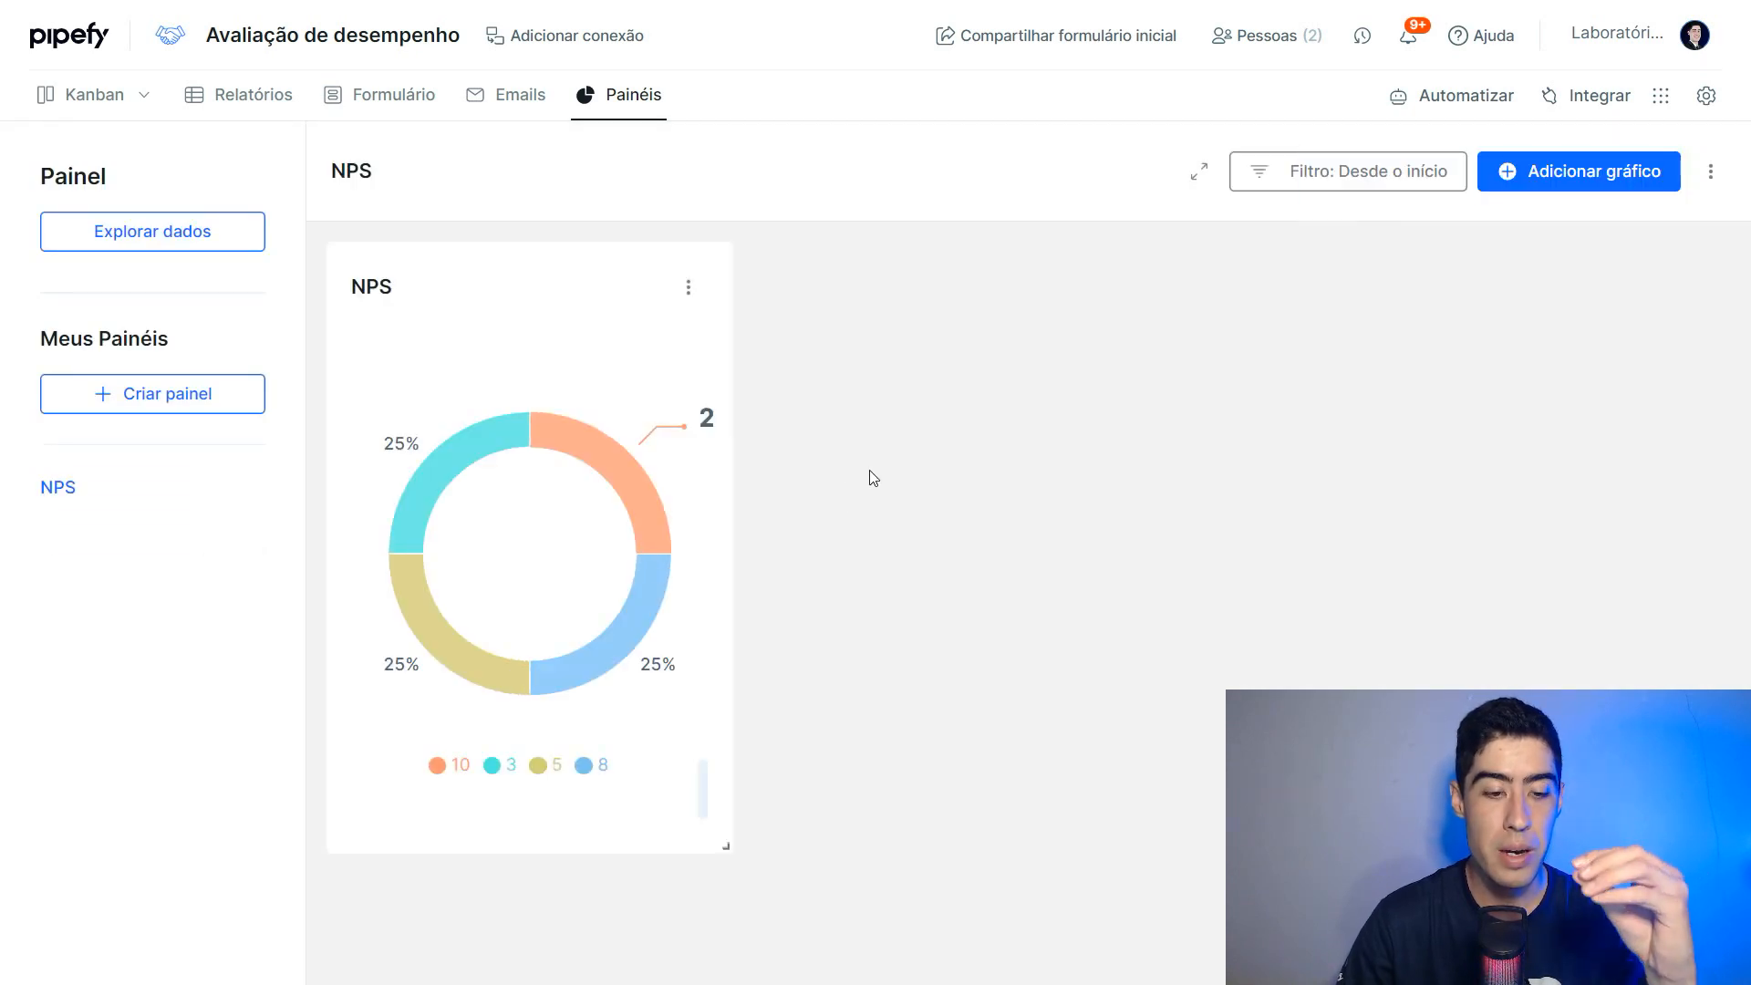
{"action": "mouse_move", "coordinate": [621, 456]}
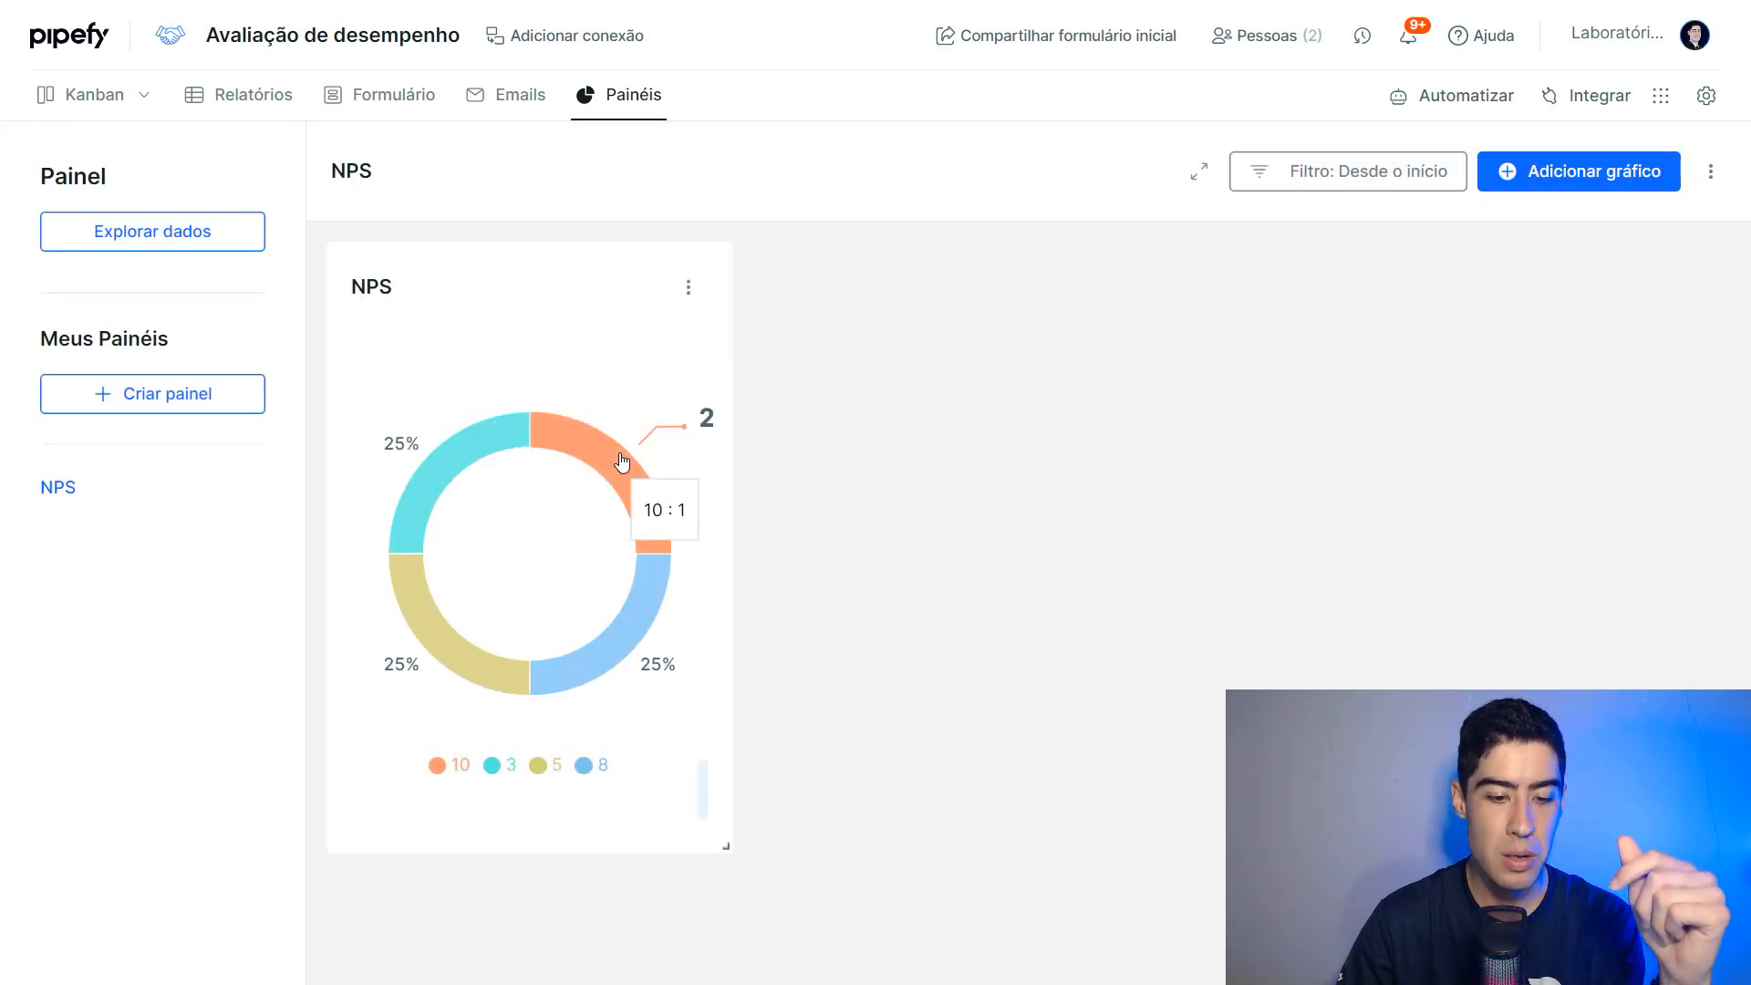
{"action": "mouse_move", "coordinate": [463, 462]}
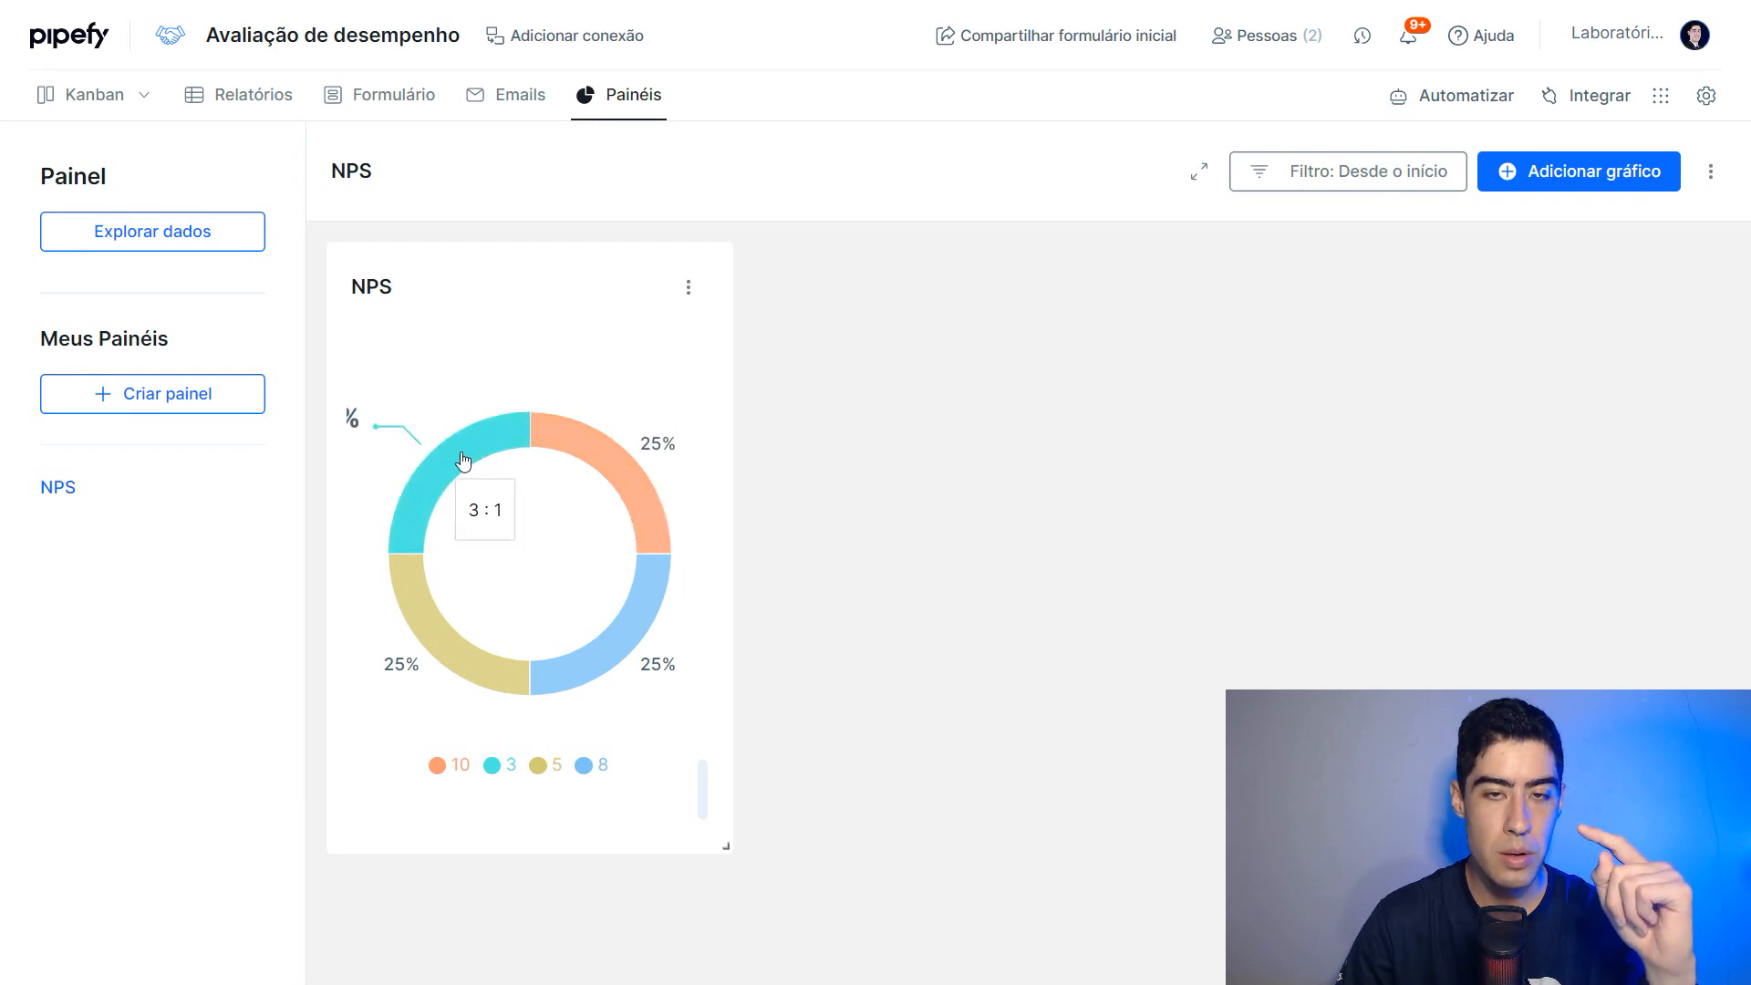
{"action": "mouse_move", "coordinate": [432, 629]}
{"action": "mouse_move", "coordinate": [636, 628]}
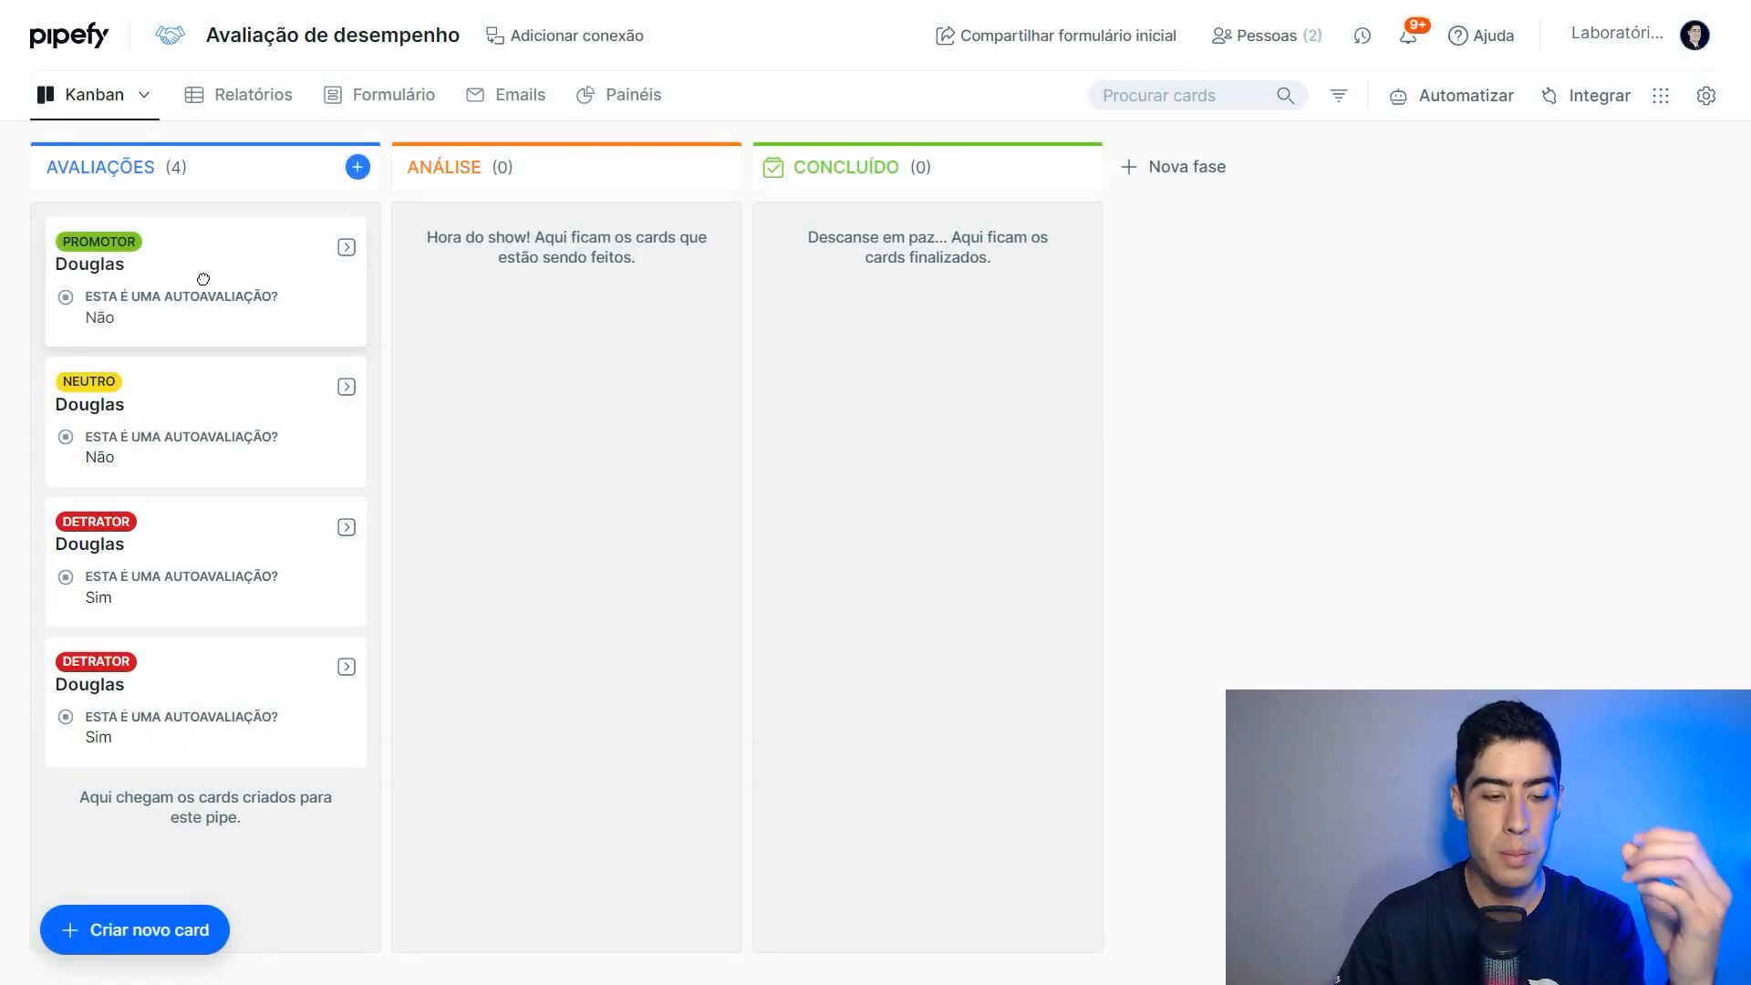
Open the PROMOTOR card on the Kanban board, review its Observações field and move it to the ANÁLISE phase
{"action": "left_click", "coordinate": [204, 279]}
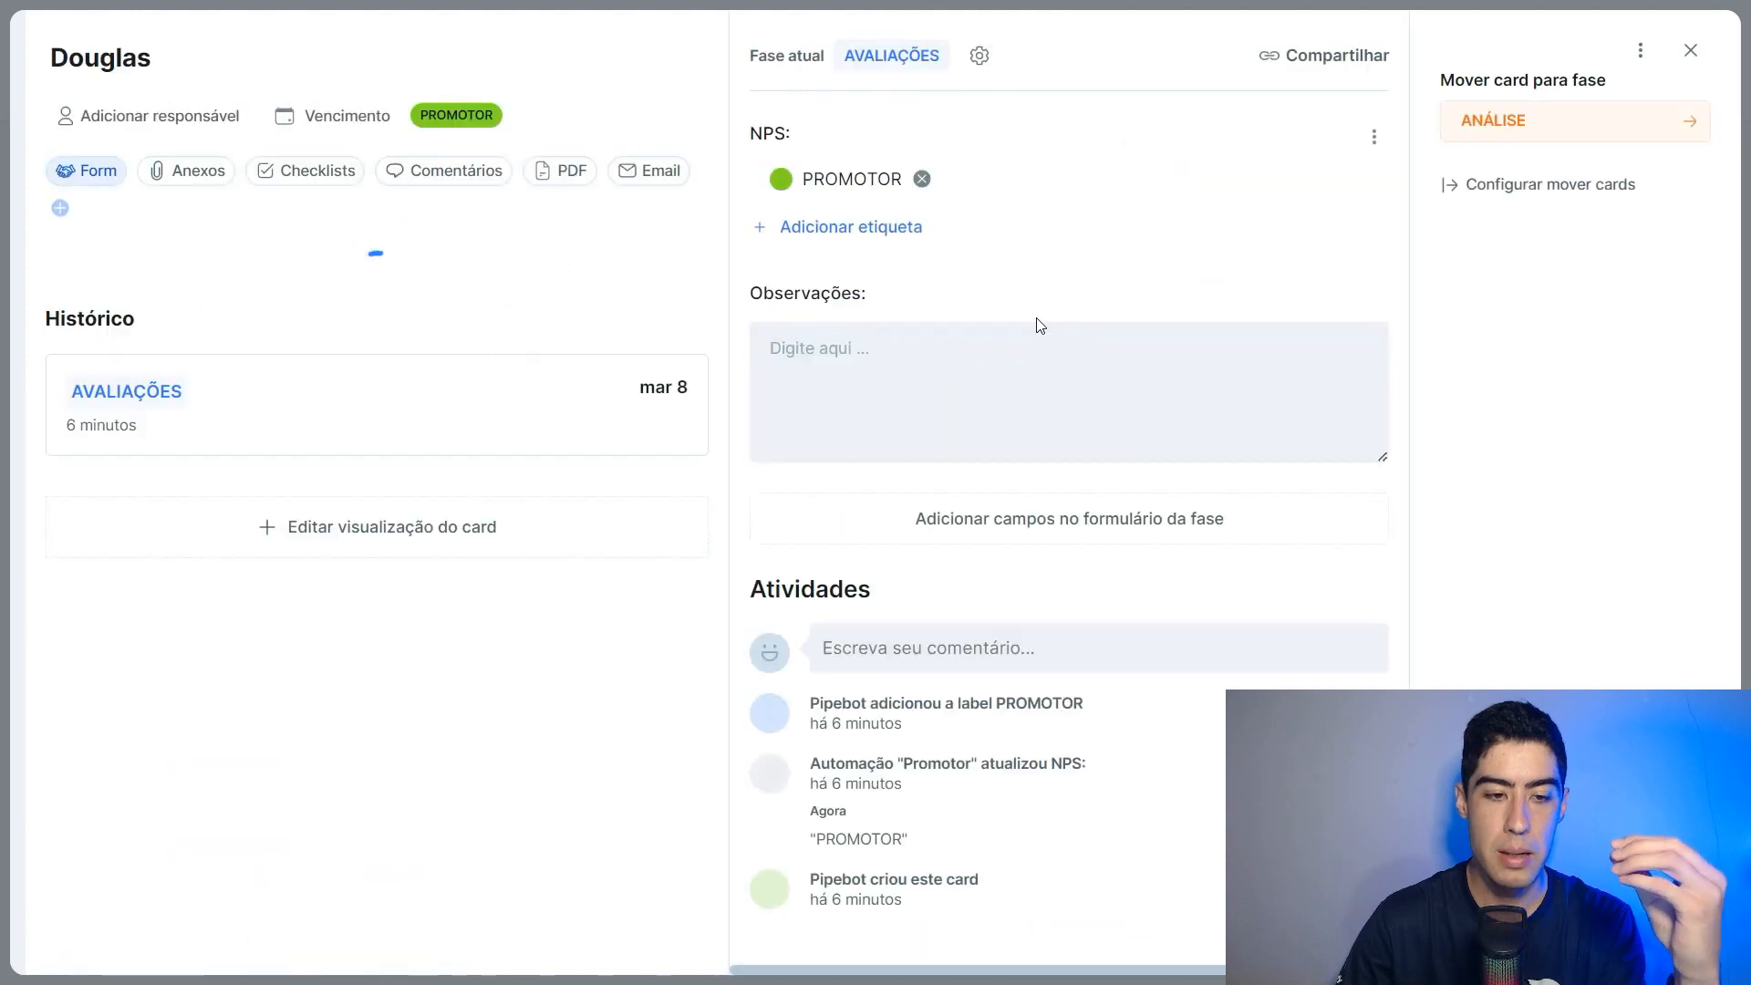
{"action": "left_click", "coordinate": [896, 346]}
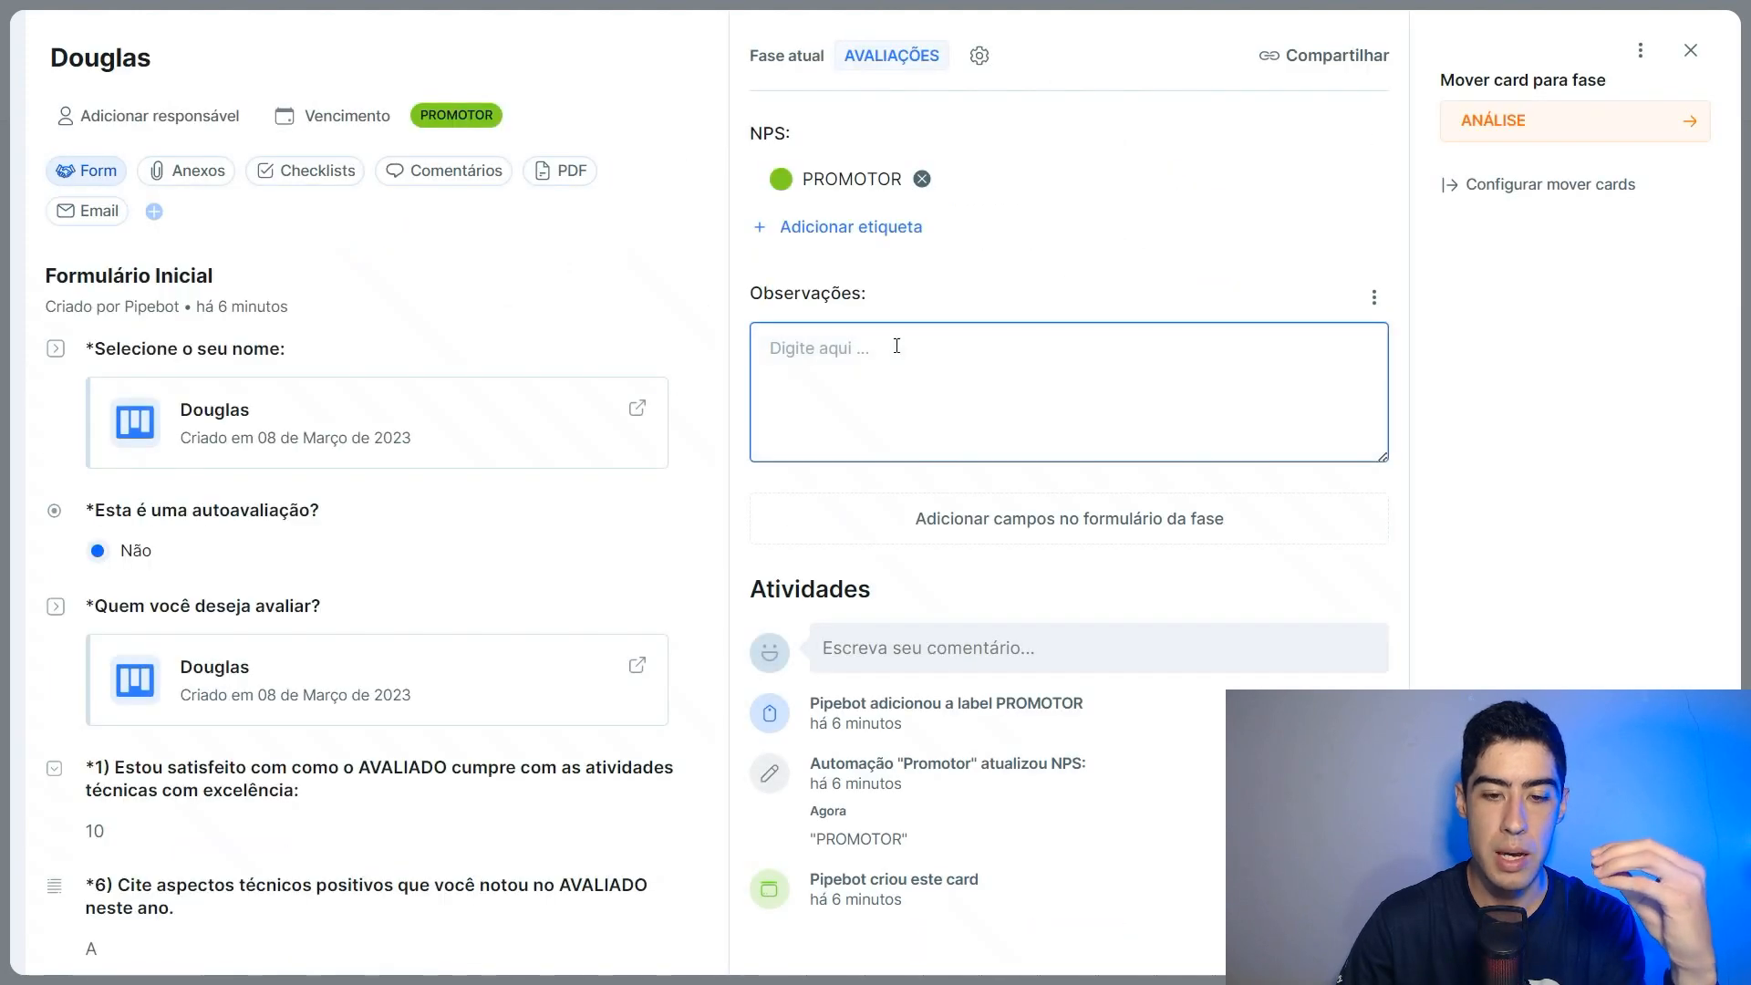
{"action": "left_click", "coordinate": [1520, 133]}
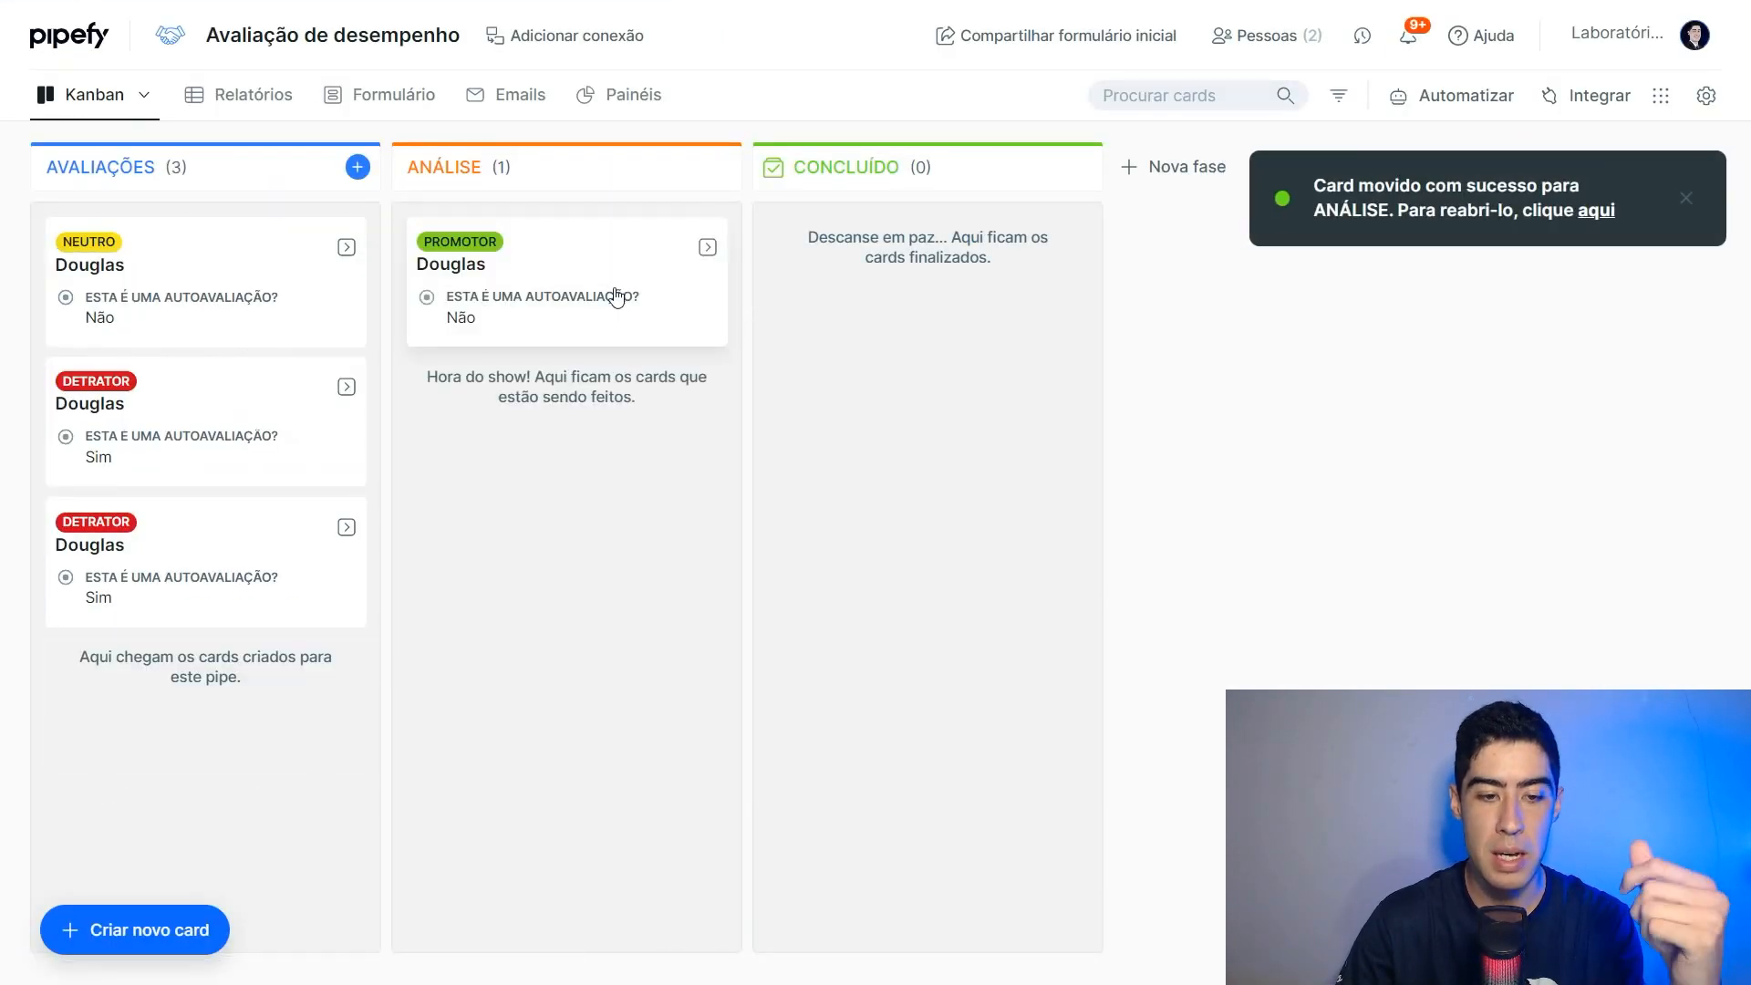
Mark the PROMOTOR card's report as Gerado and move the card to CONCLUÍDO
{"action": "left_click", "coordinate": [594, 277]}
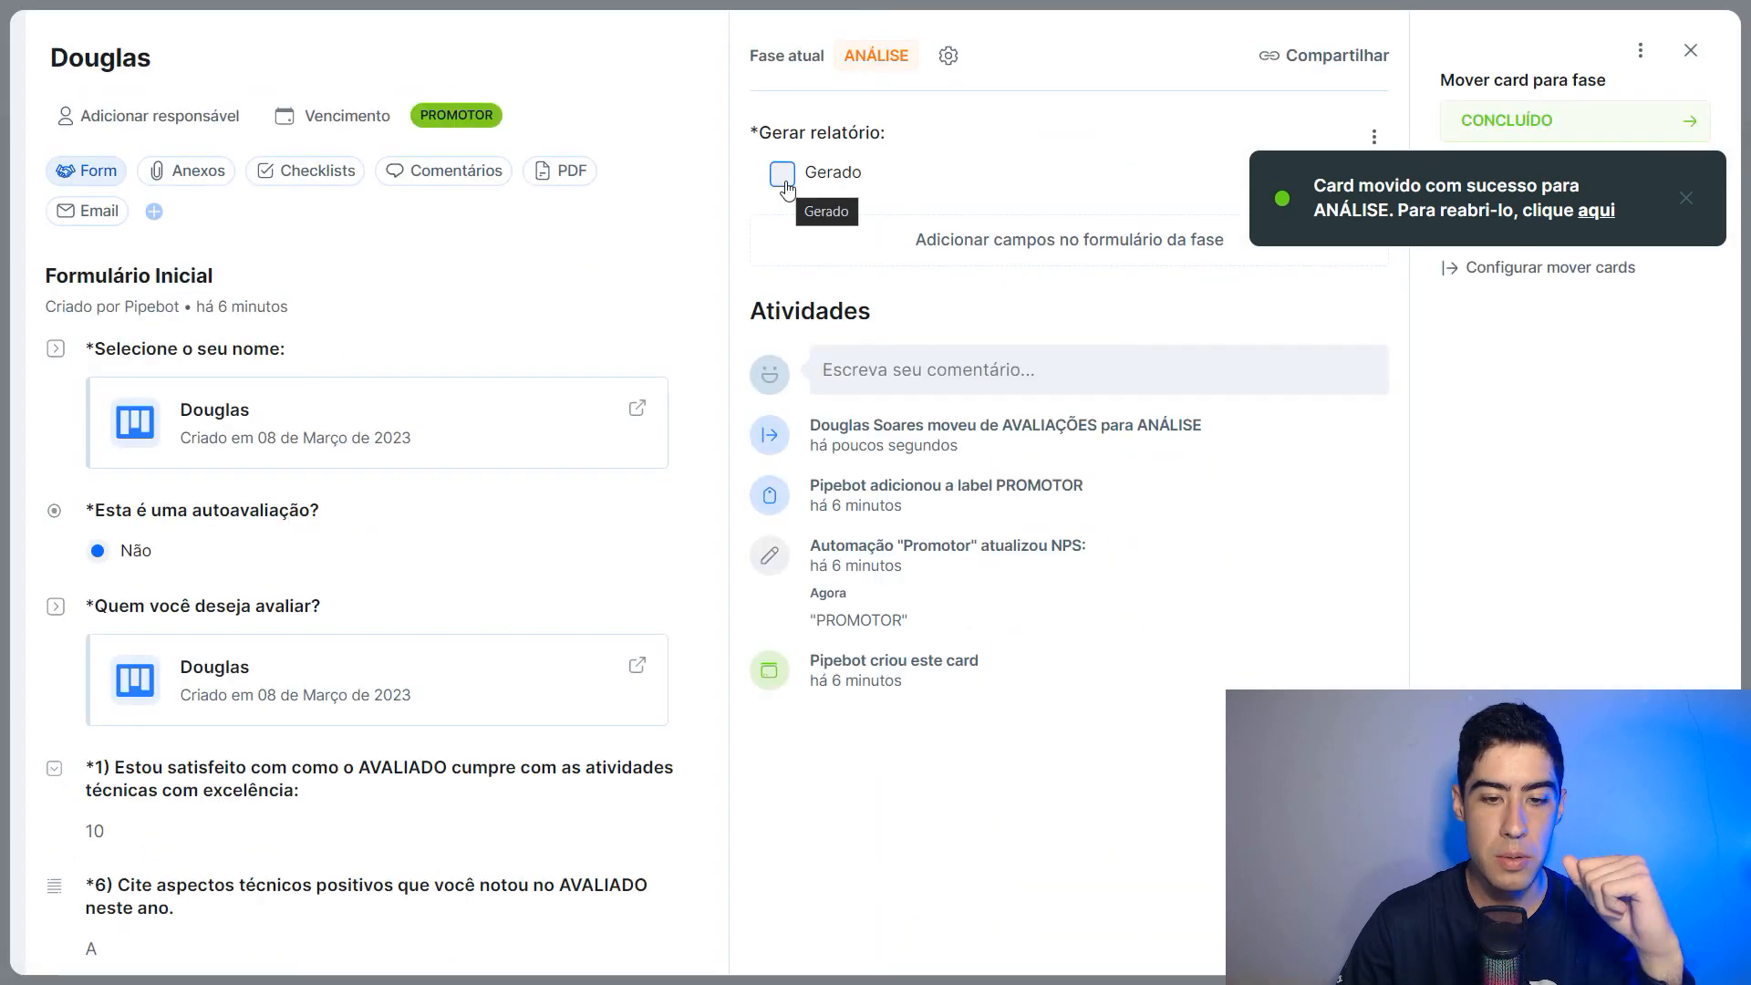
{"action": "left_click", "coordinate": [781, 174]}
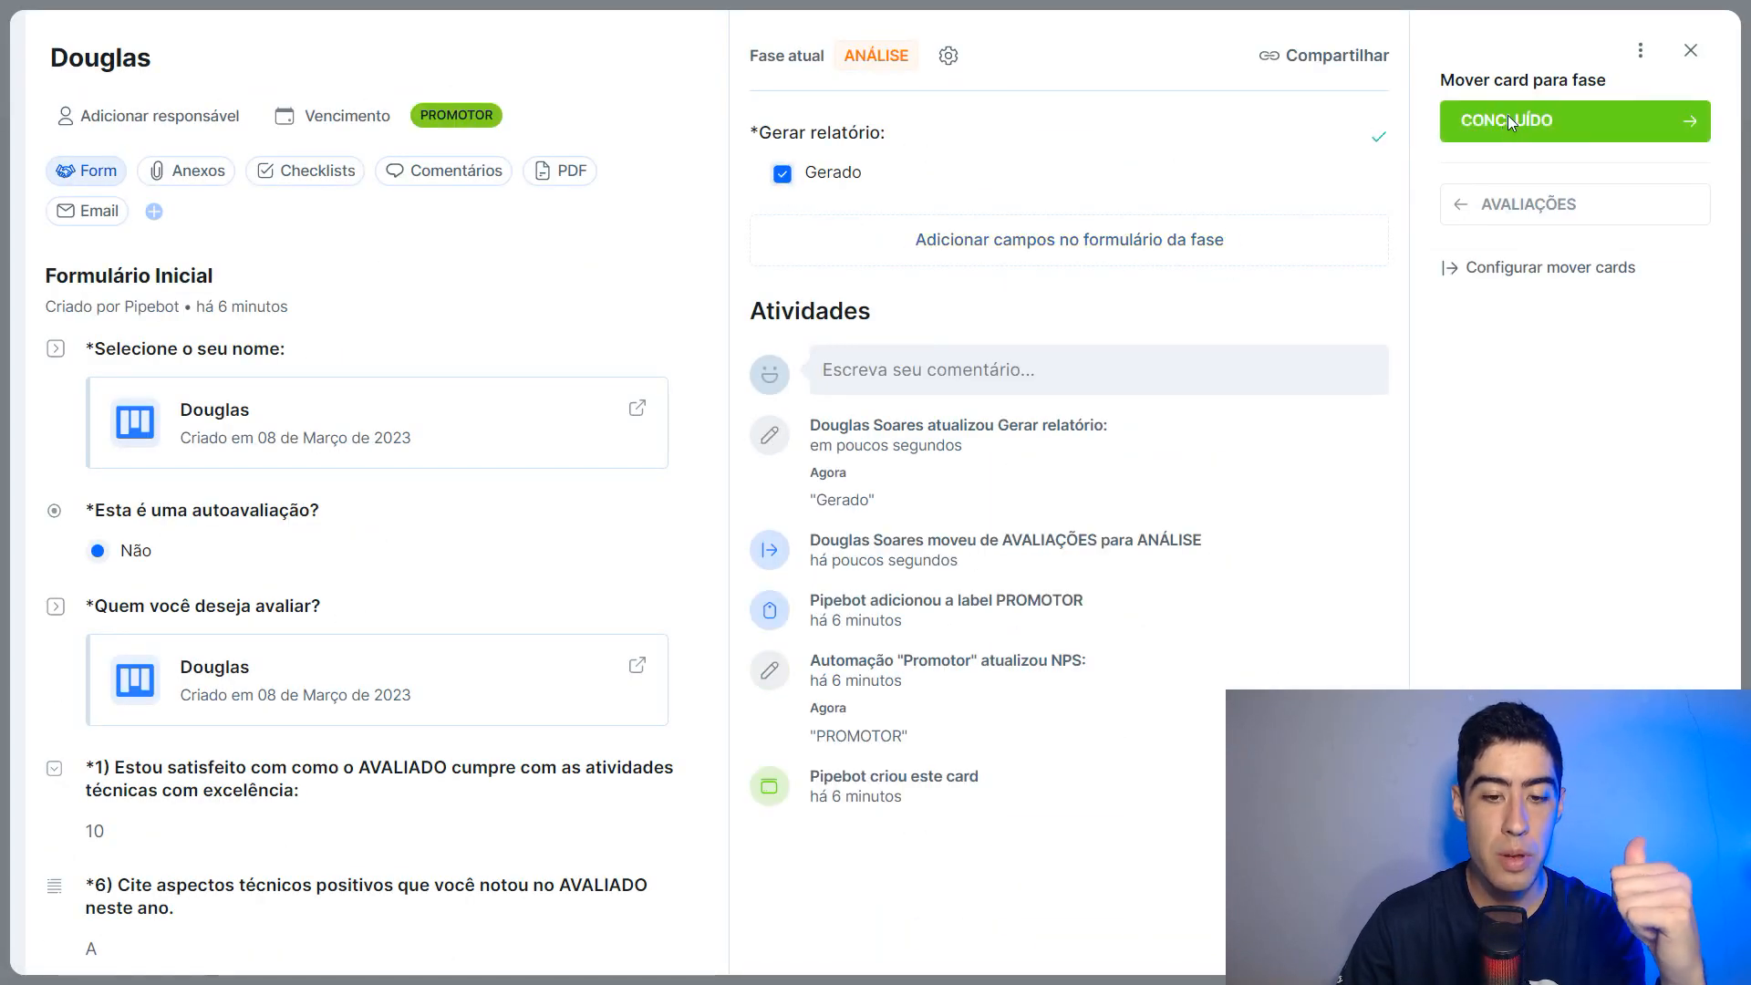
{"action": "left_click", "coordinate": [1507, 119]}
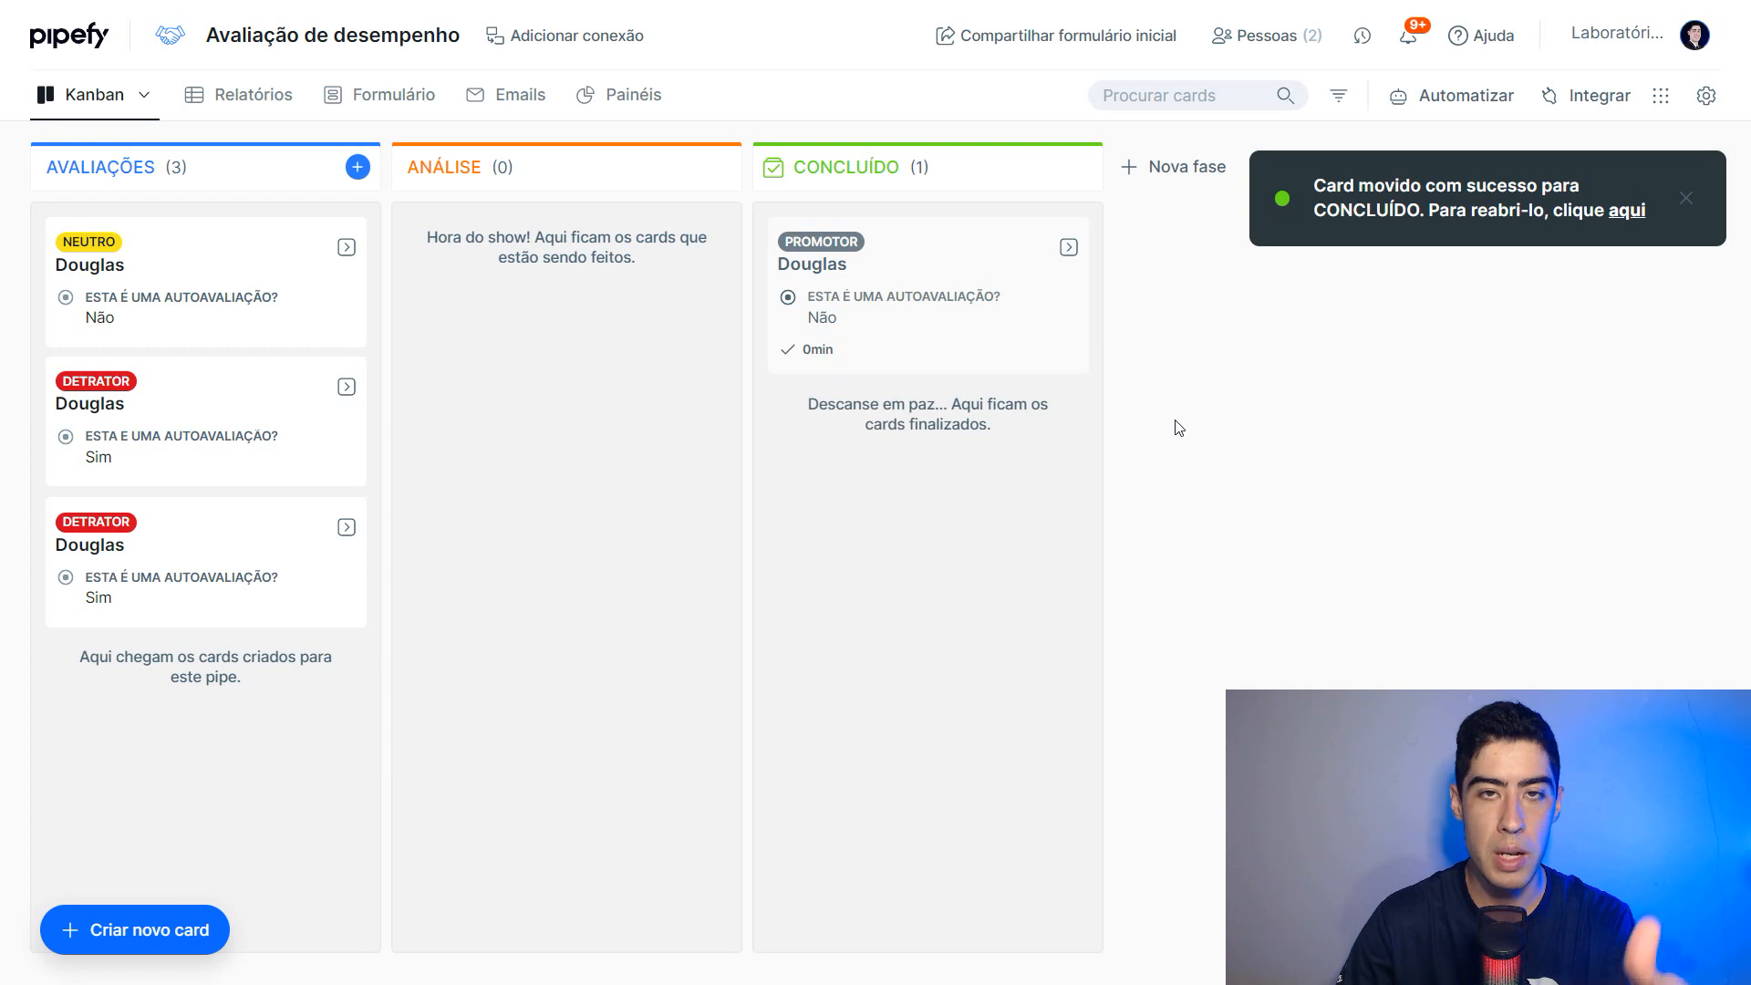
Move the first DETRATOR card to ANÁLISE and mark it as Gerado and Contato realizado
{"action": "left_click", "coordinate": [178, 397]}
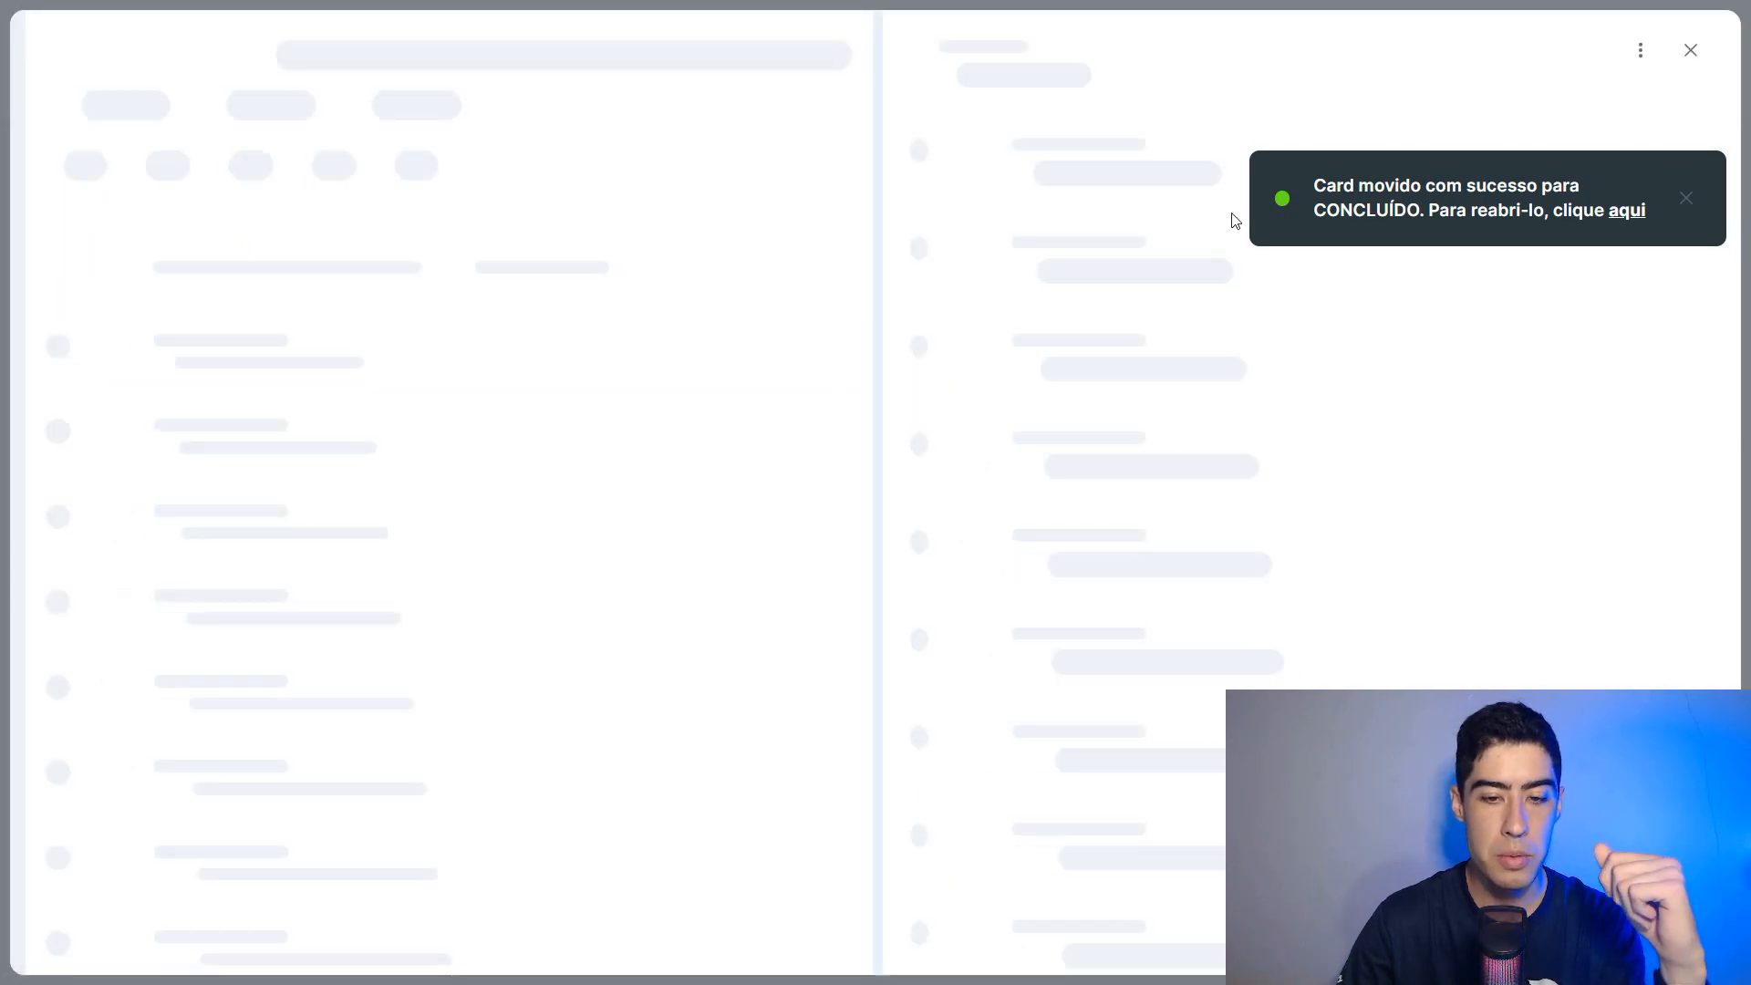
{"action": "left_click", "coordinate": [1475, 119]}
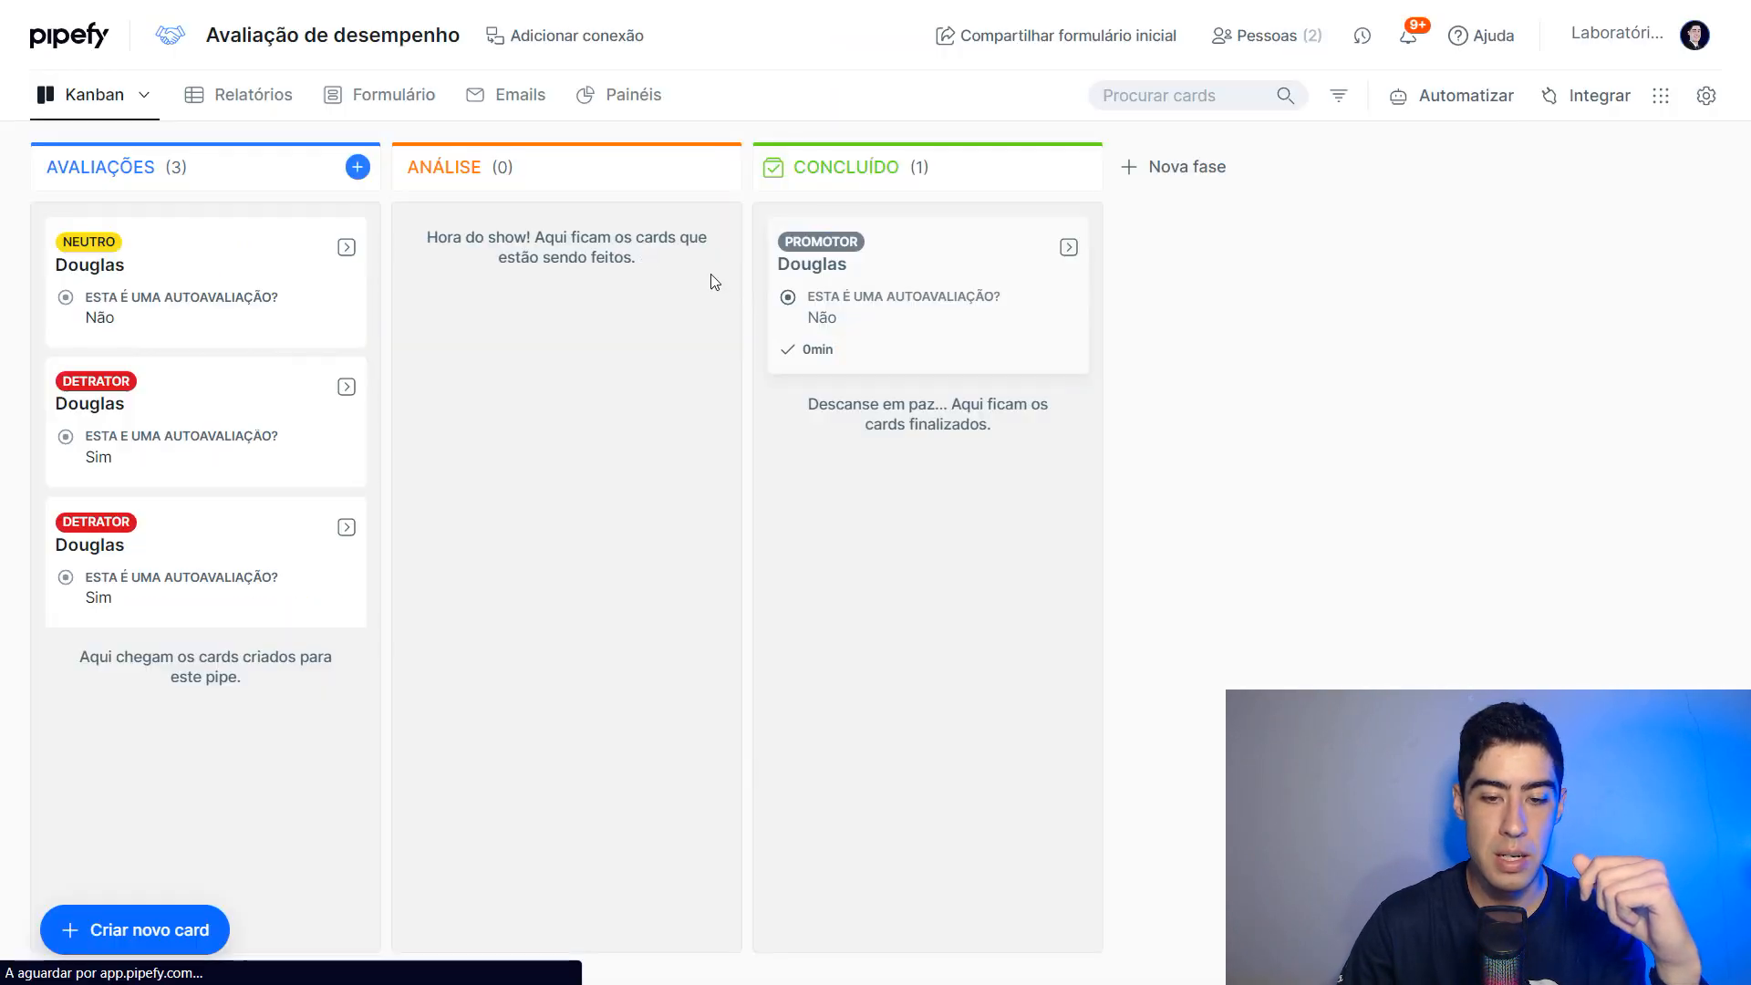
{"action": "left_click", "coordinate": [587, 266]}
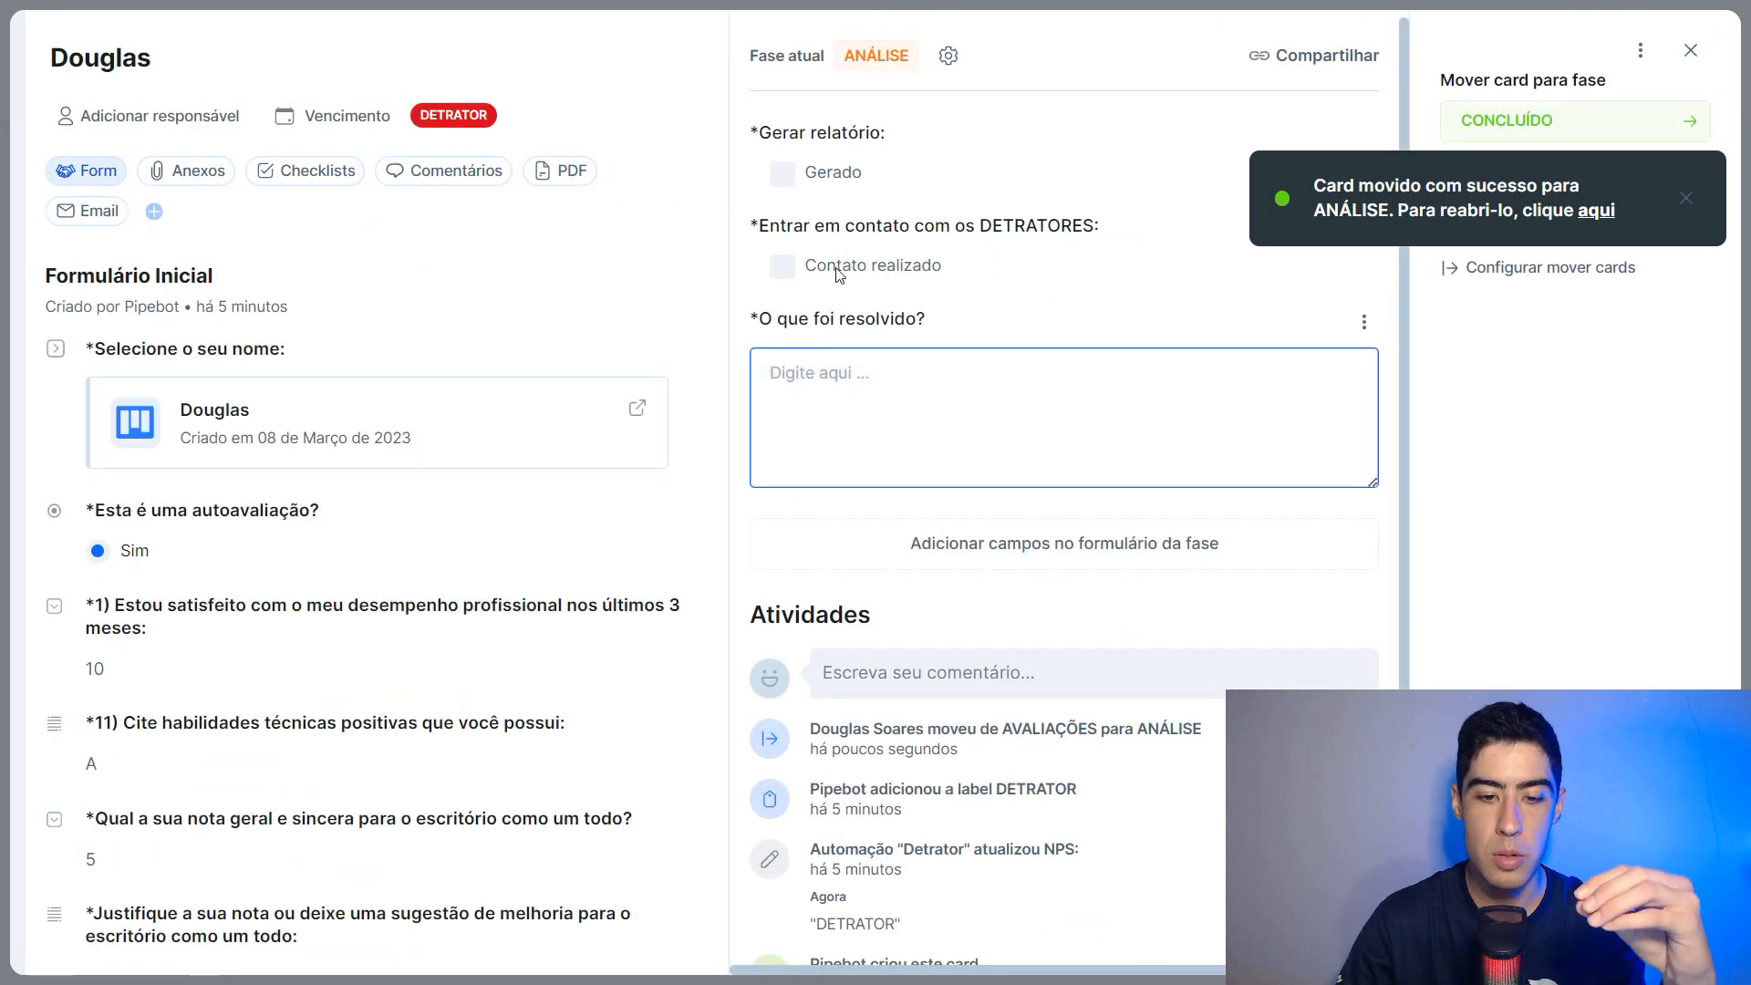
{"action": "left_click", "coordinate": [889, 361]}
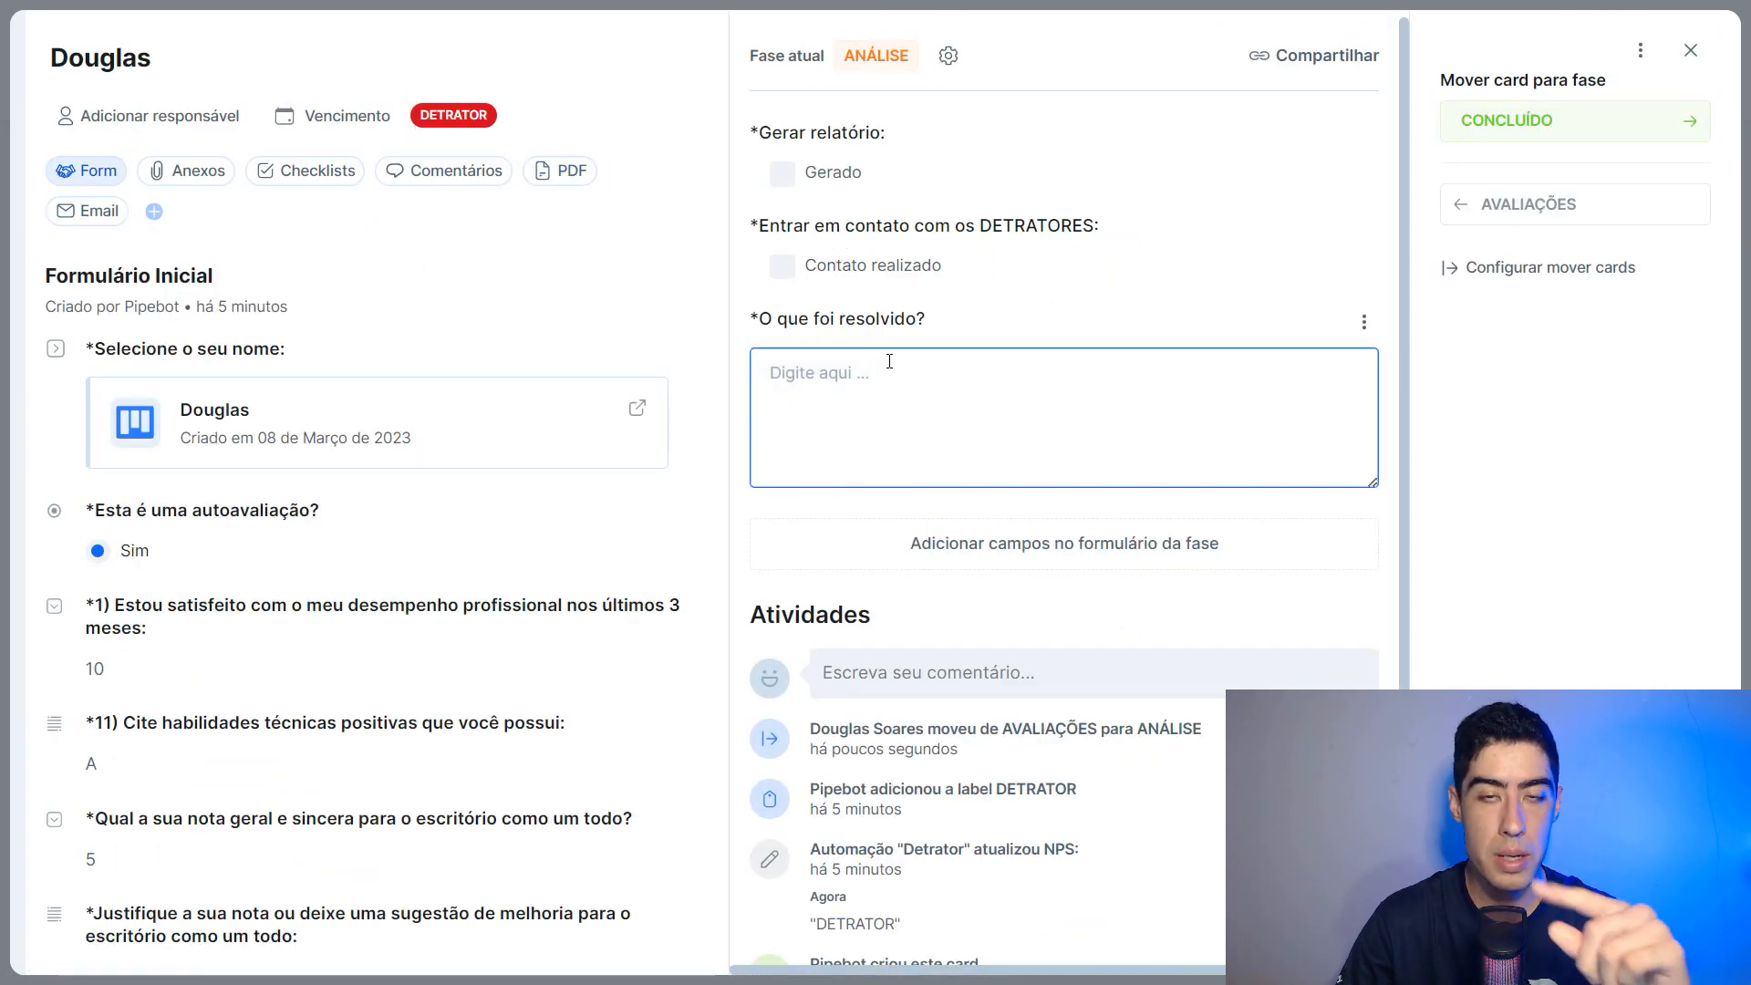
{"action": "left_click", "coordinate": [782, 174]}
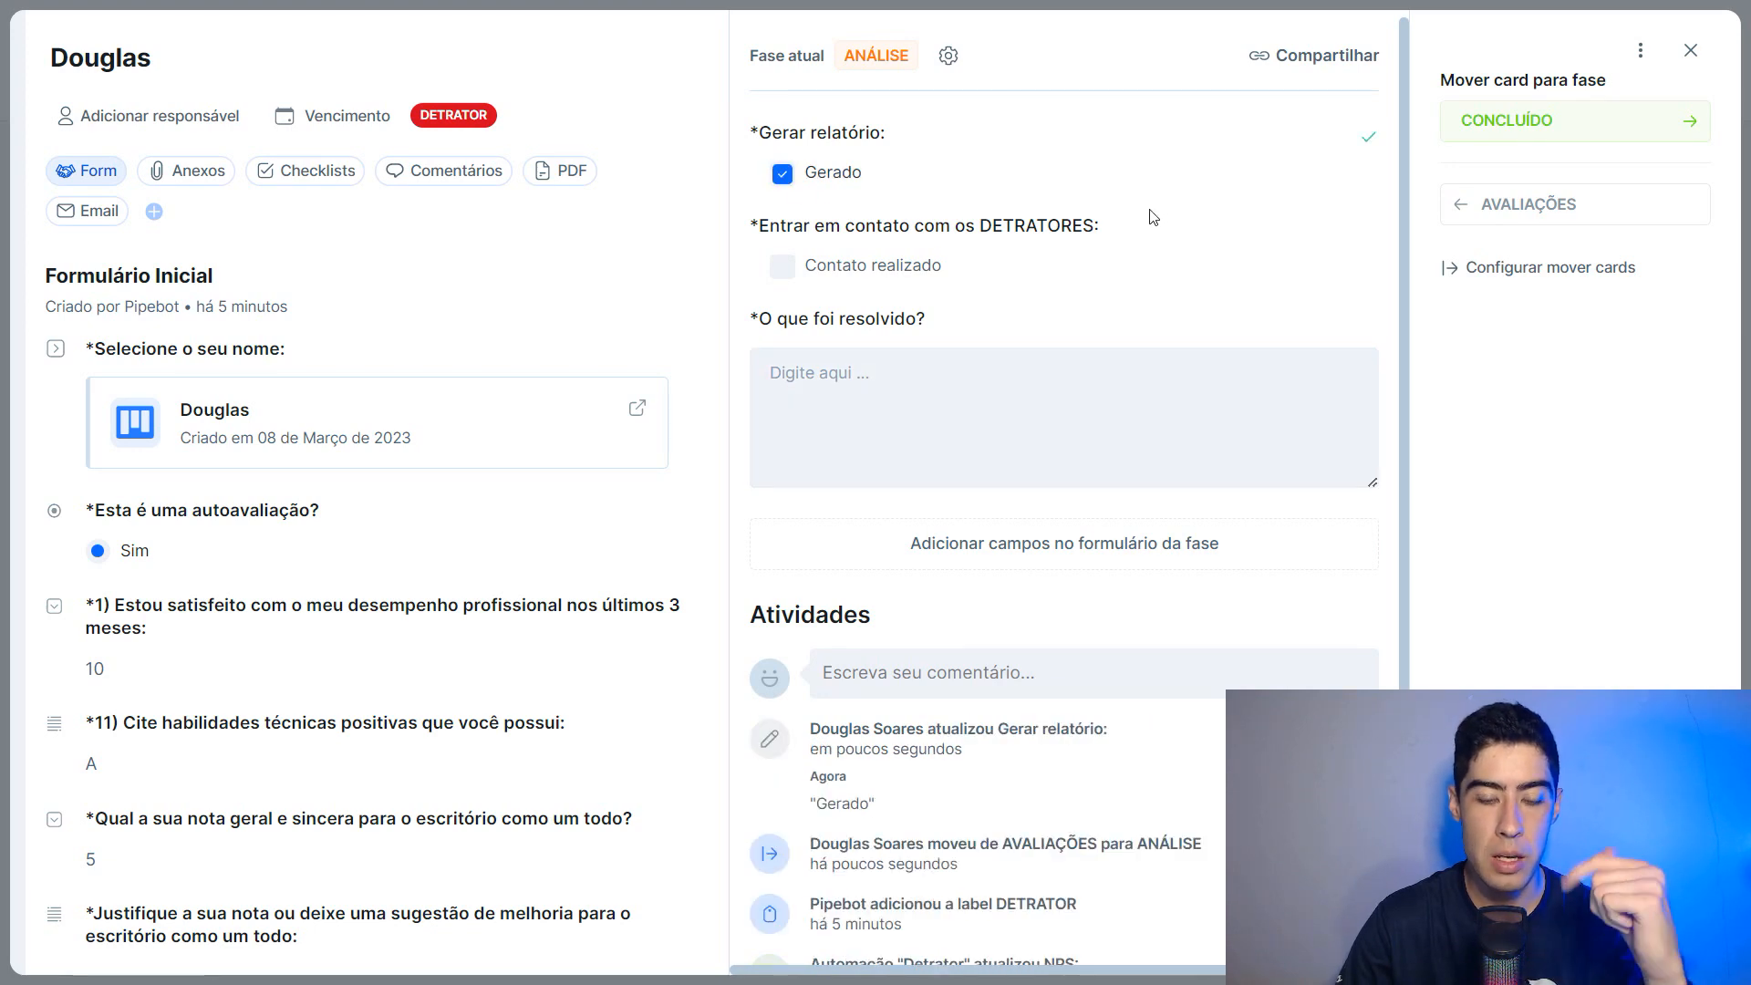
{"action": "left_click", "coordinate": [916, 287]}
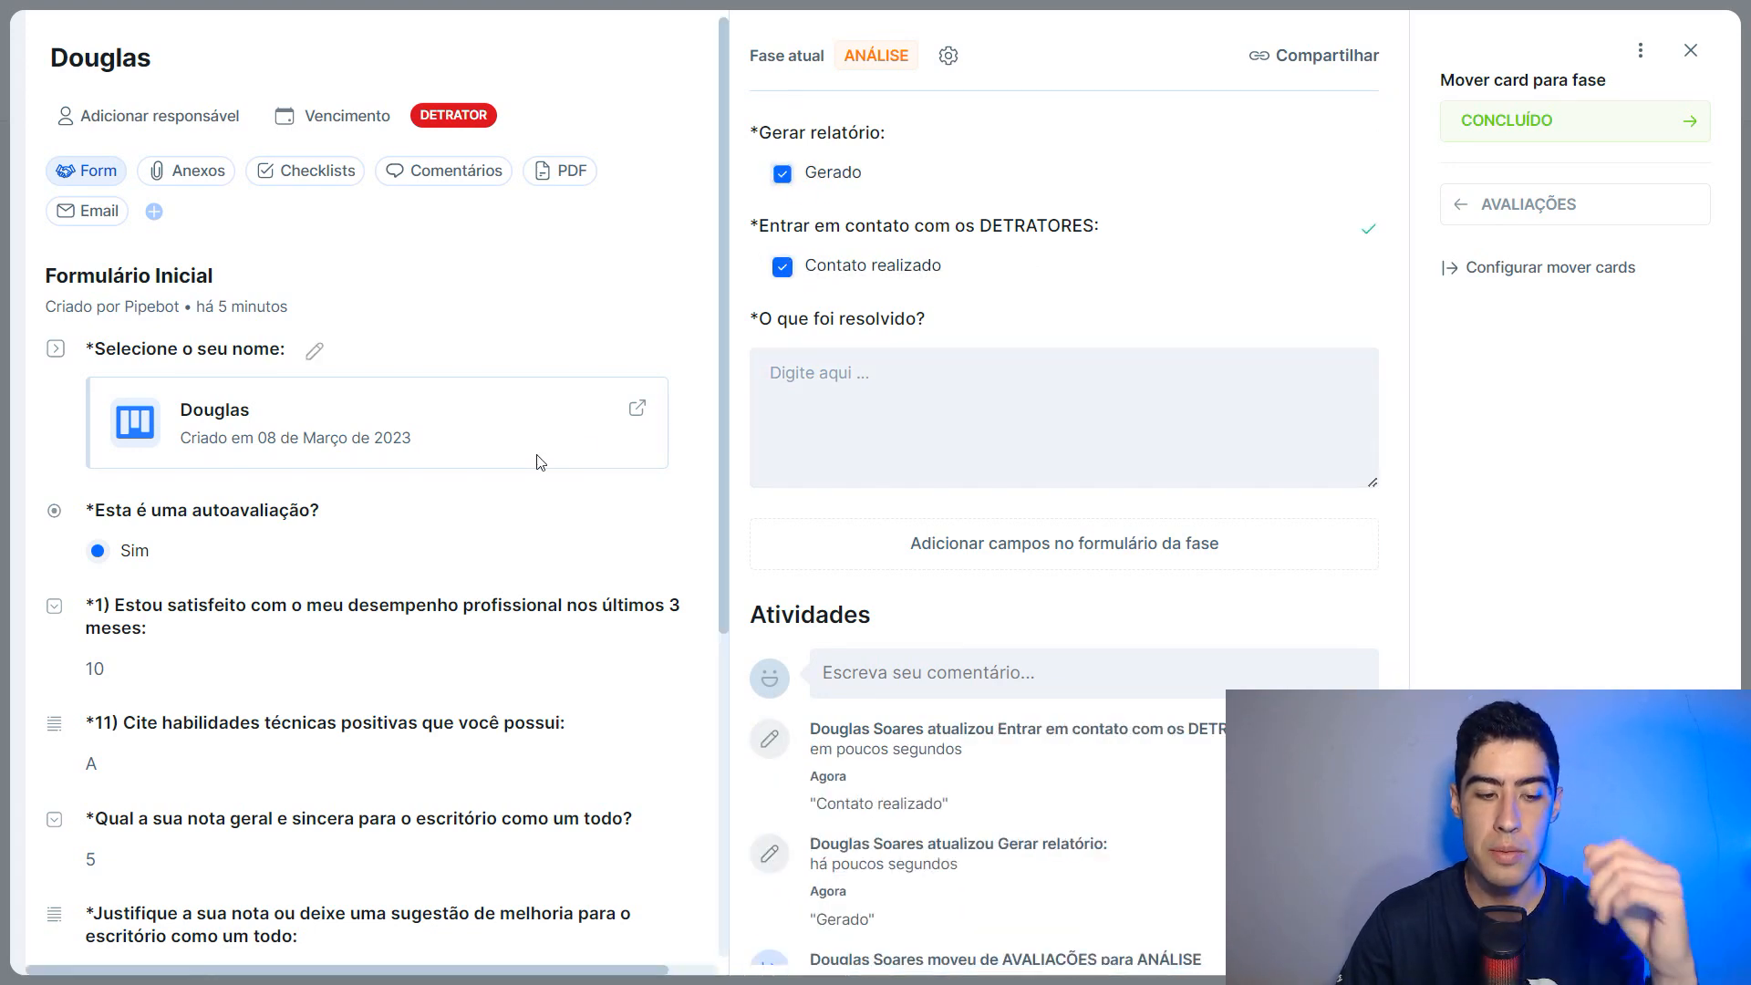
Review the detractor's justification, enter "A" under "O que foi resolvido?" and move the card to CONCLUÍDO
{"action": "scroll", "coordinate": [645, 461], "scroll_direction": "down", "scroll_amount": 5}
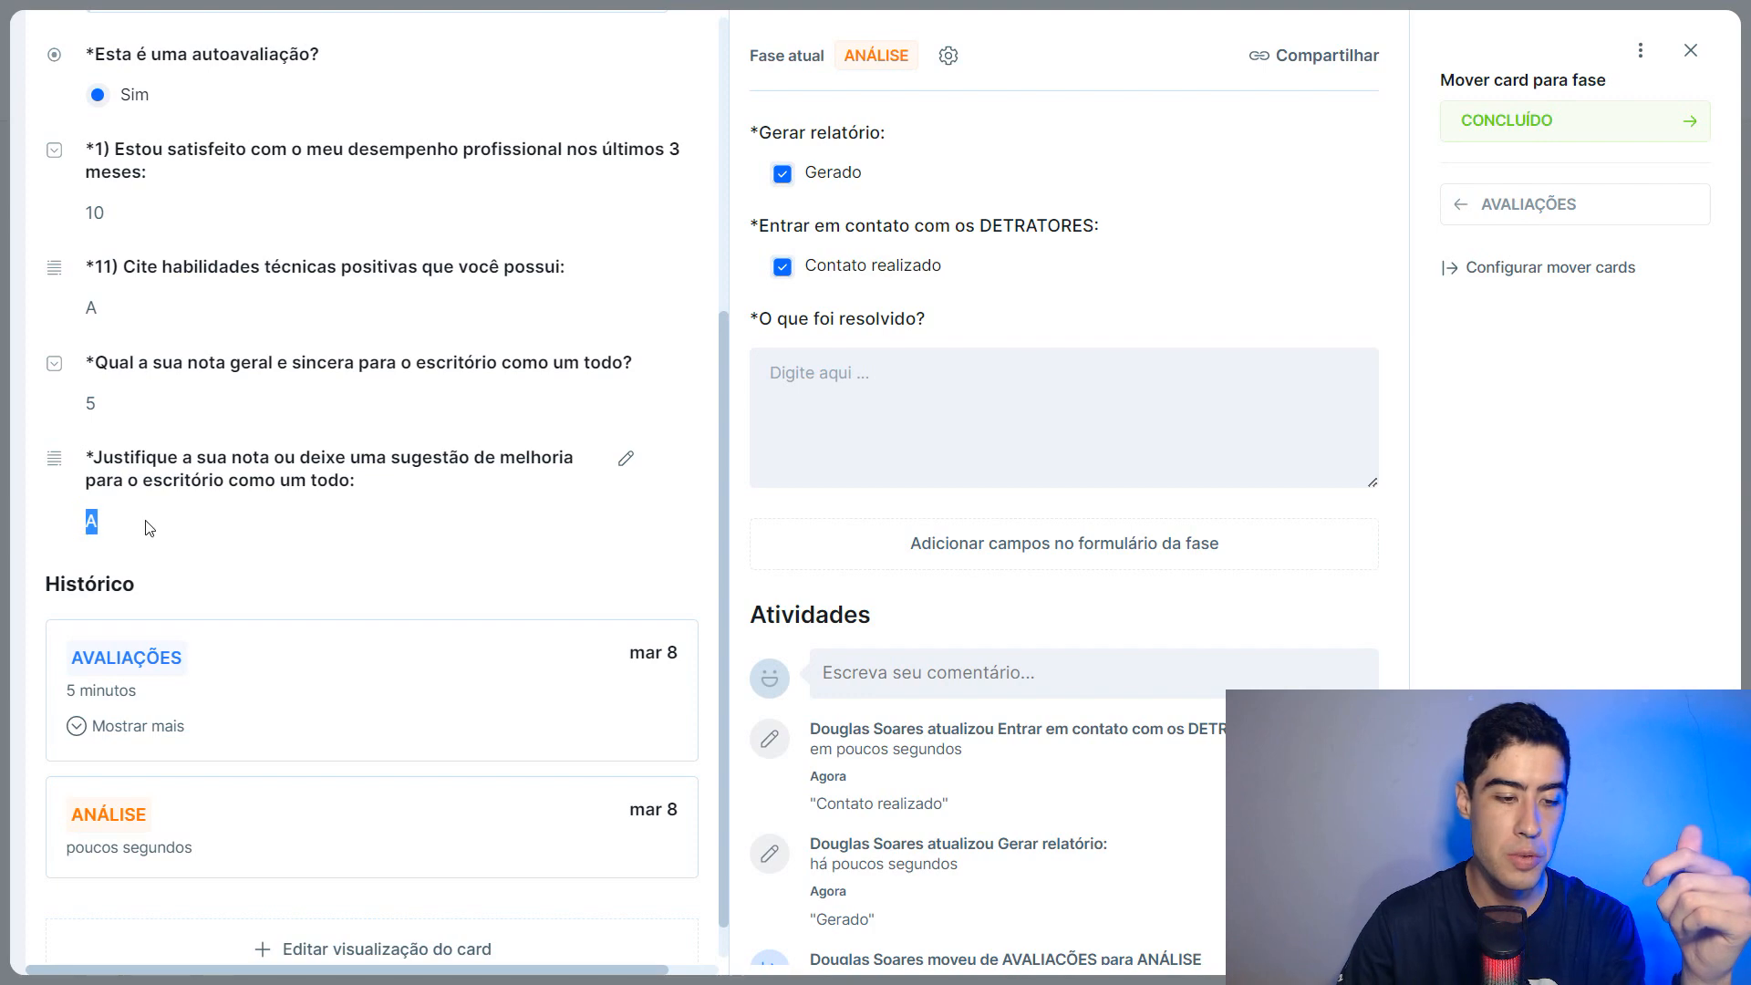
{"action": "scroll", "coordinate": [410, 523], "scroll_direction": "up", "scroll_amount": 5}
{"action": "left_click", "coordinate": [972, 405]}
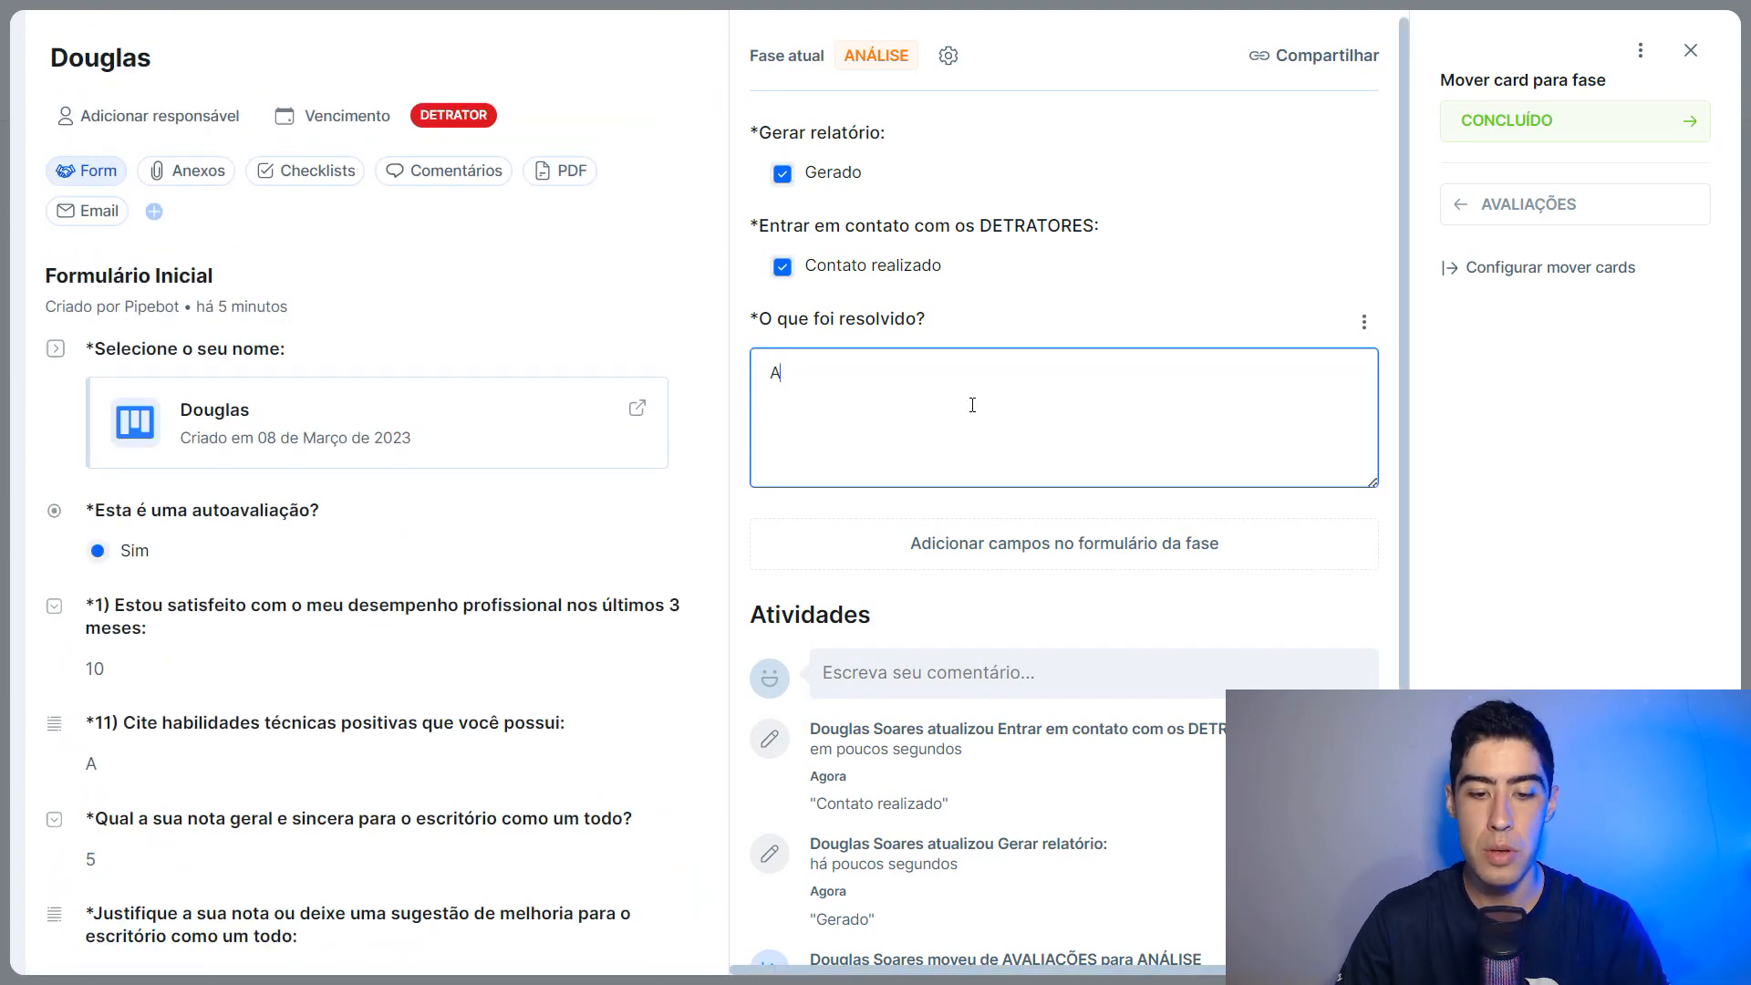
{"action": "left_click", "coordinate": [1523, 127]}
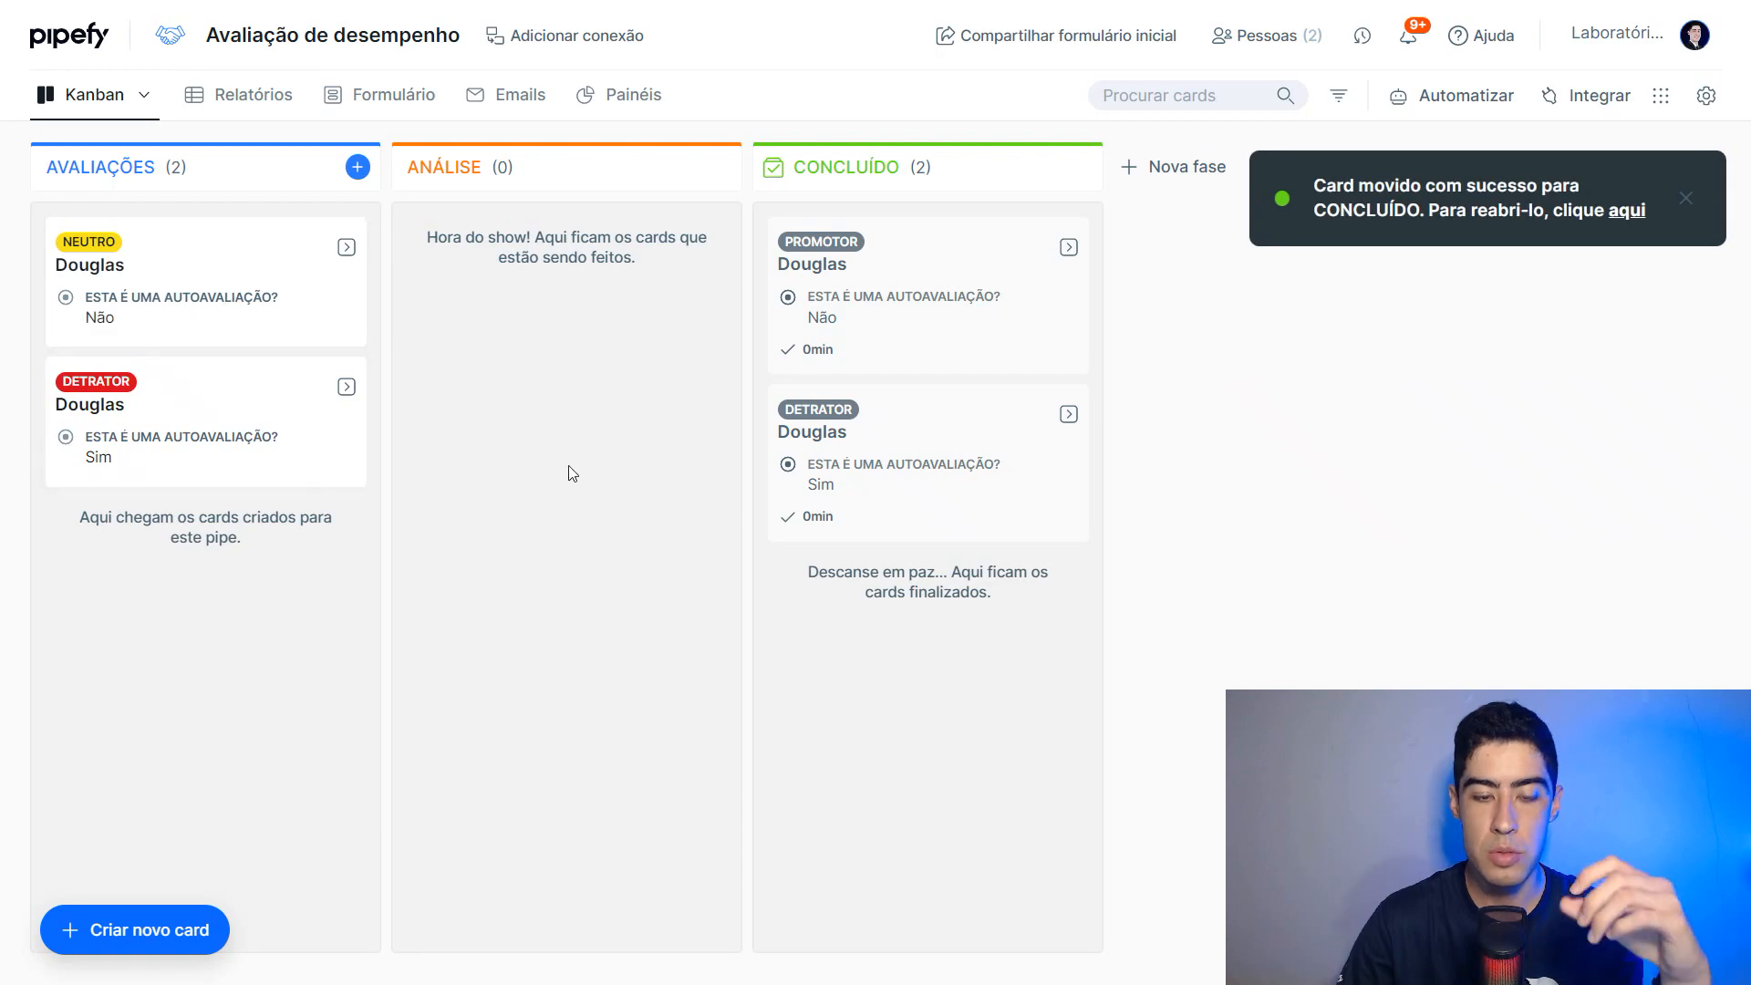